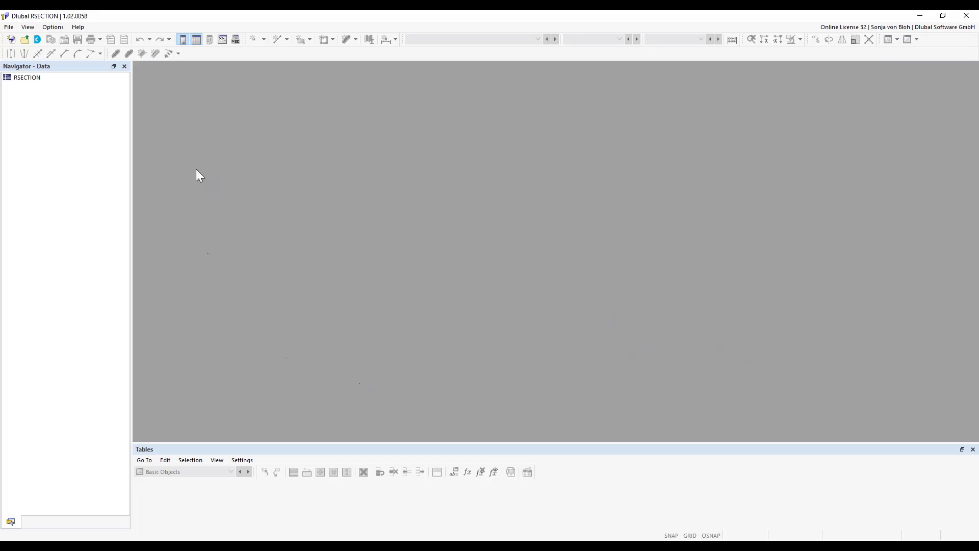
- Import the DXF file Omega.dxf from the Hochregallager folder as a section model
{"action": "left_click", "coordinate": [9, 27]}
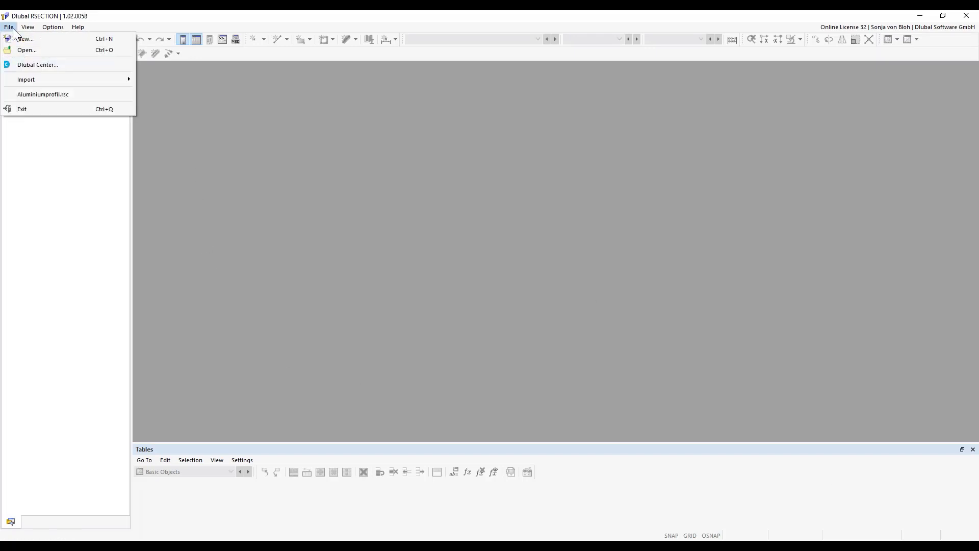
{"action": "mouse_move", "coordinate": [29, 84]}
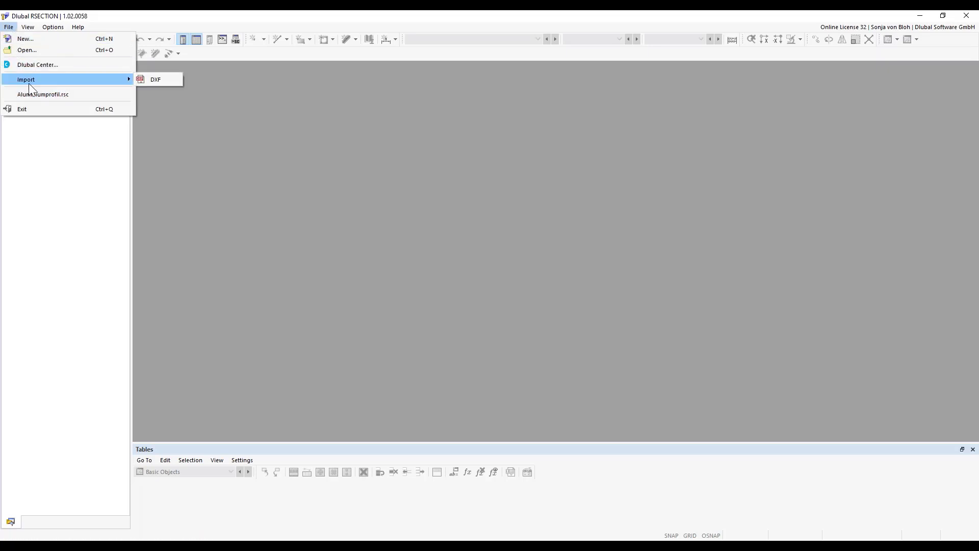
{"action": "left_click", "coordinate": [163, 82]}
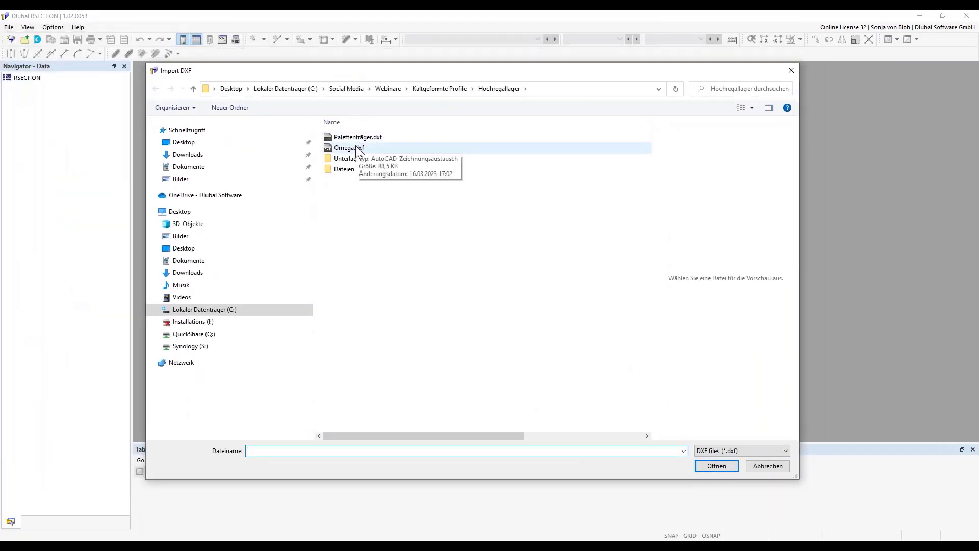
{"action": "left_click", "coordinate": [357, 148]}
{"action": "left_click", "coordinate": [714, 469]}
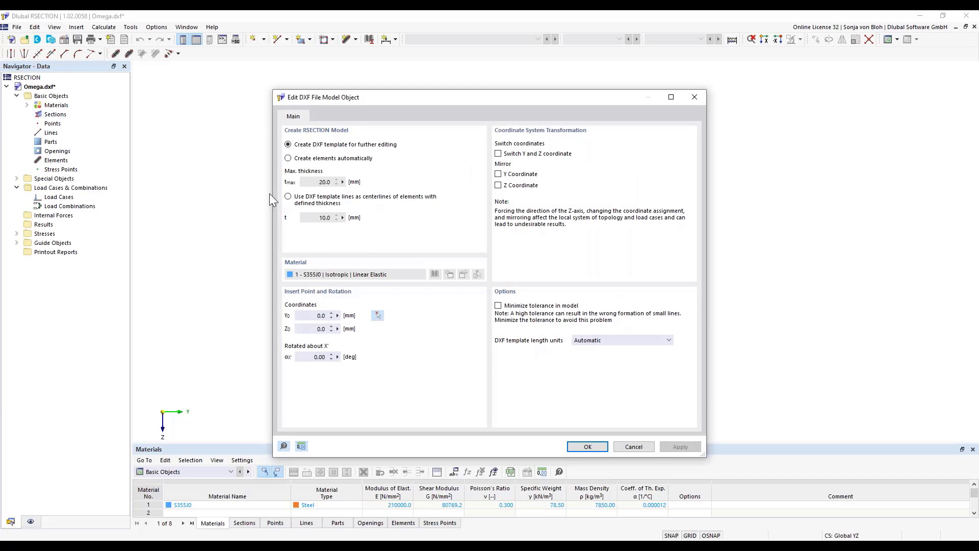
- Set the import to use the DXF template lines as element centerlines with a thickness of 3.5 mm
{"action": "left_click", "coordinate": [288, 197]}
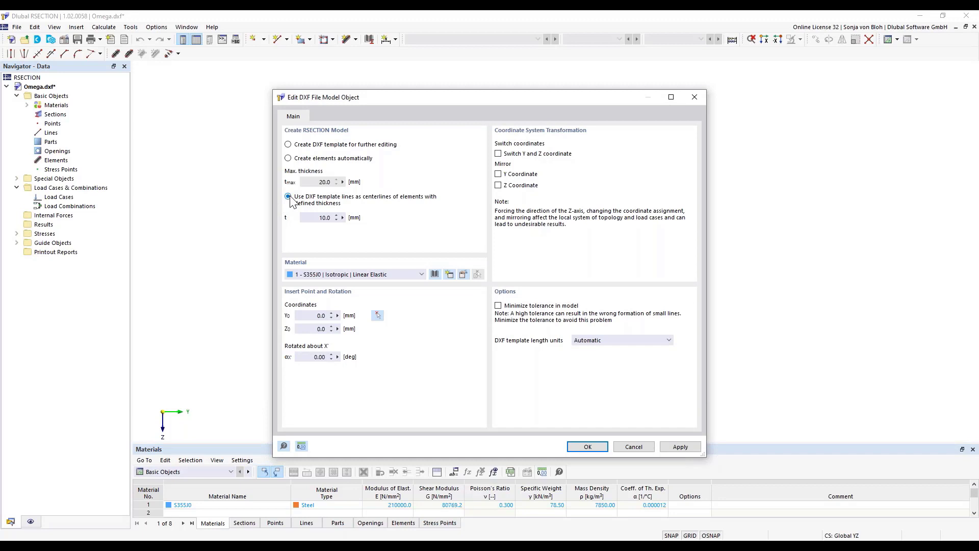
{"action": "left_click", "coordinate": [333, 219]}
{"action": "type", "text": "3,5"}
- Review the import's S355J0 material and the choices offered in the material library, leaving the material as it is
{"action": "left_click", "coordinate": [464, 275]}
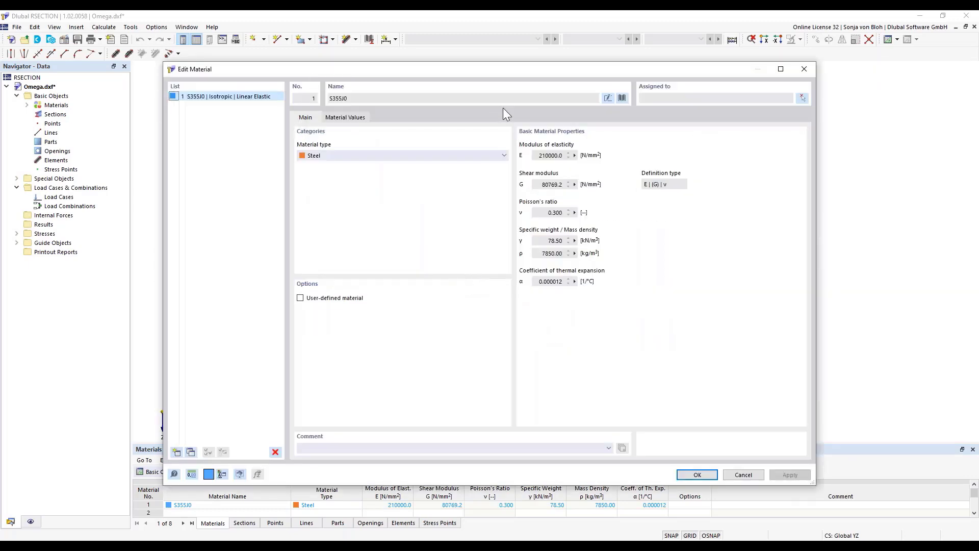
{"action": "left_click", "coordinate": [622, 98]}
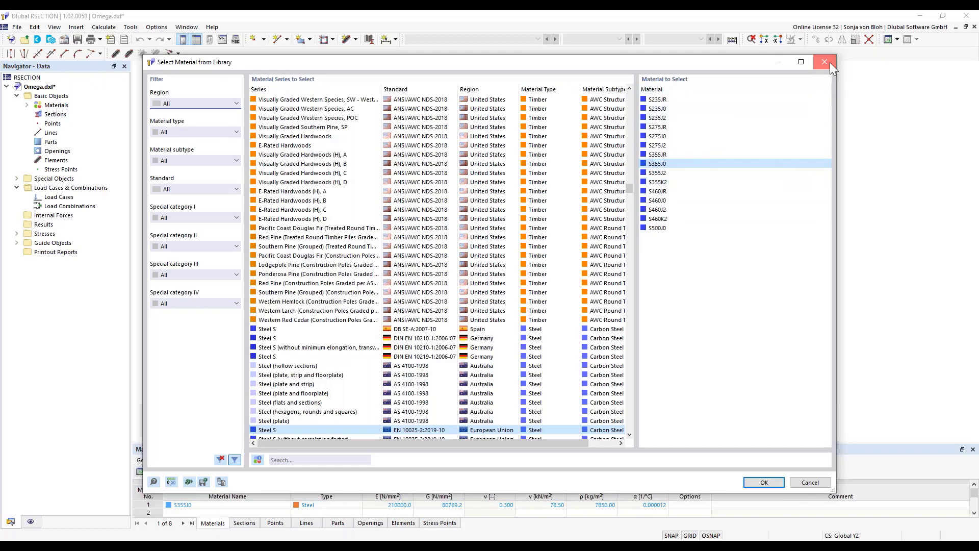
{"action": "left_click", "coordinate": [825, 62]}
{"action": "left_click", "coordinate": [732, 473]}
- Complete the DXF import with the chosen settings and dismiss the import log
{"action": "left_click", "coordinate": [587, 448]}
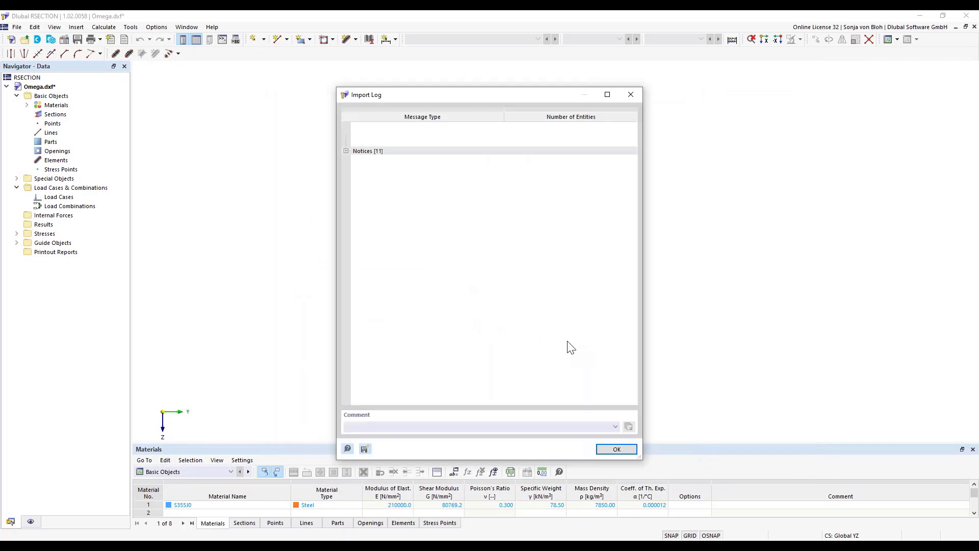
{"action": "left_click", "coordinate": [616, 449]}
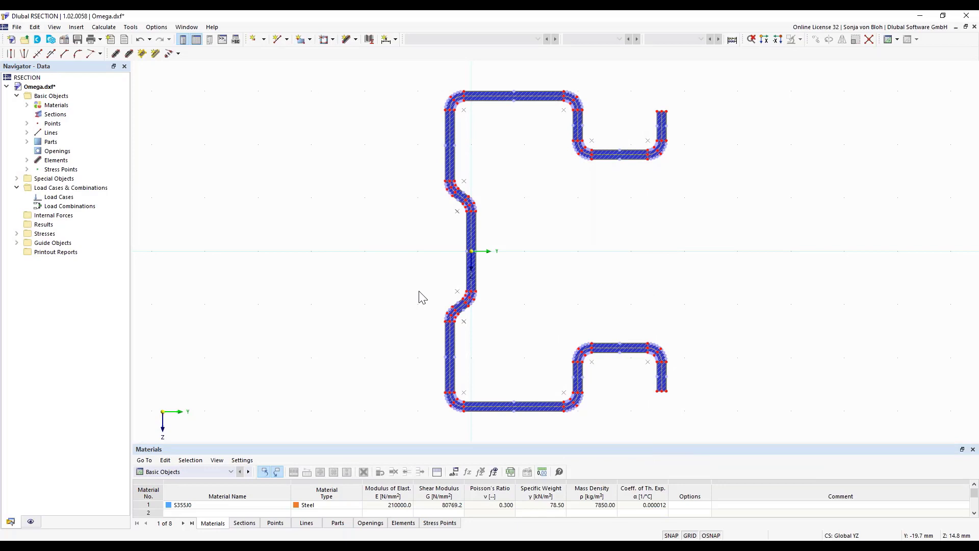
- Examine the imported part and the first four arc elements by highlighting them in the section
{"action": "left_click", "coordinate": [27, 142]}
{"action": "left_click", "coordinate": [56, 150]}
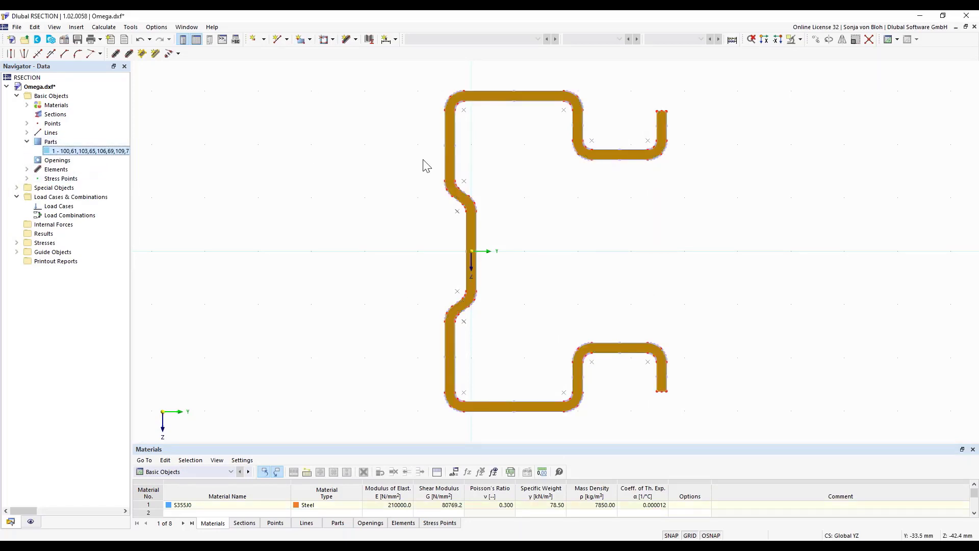
{"action": "left_click", "coordinate": [218, 186]}
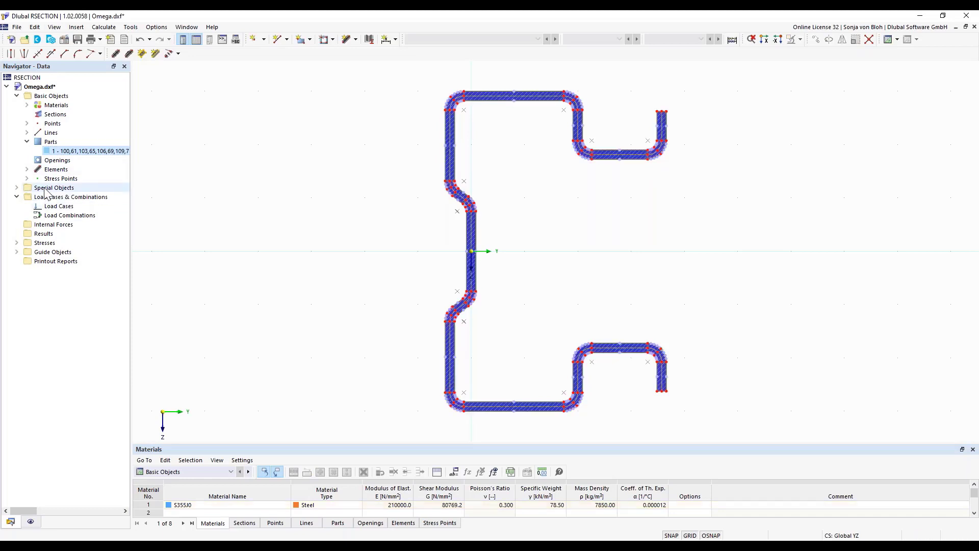
{"action": "left_click", "coordinate": [26, 169]}
{"action": "left_click", "coordinate": [63, 179]}
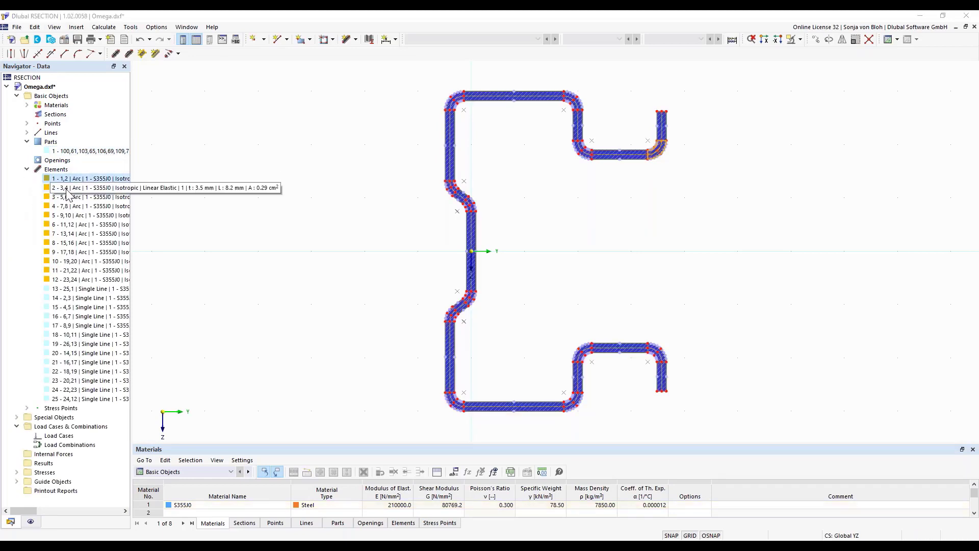
{"action": "left_click", "coordinate": [66, 189]}
{"action": "left_click", "coordinate": [66, 197]}
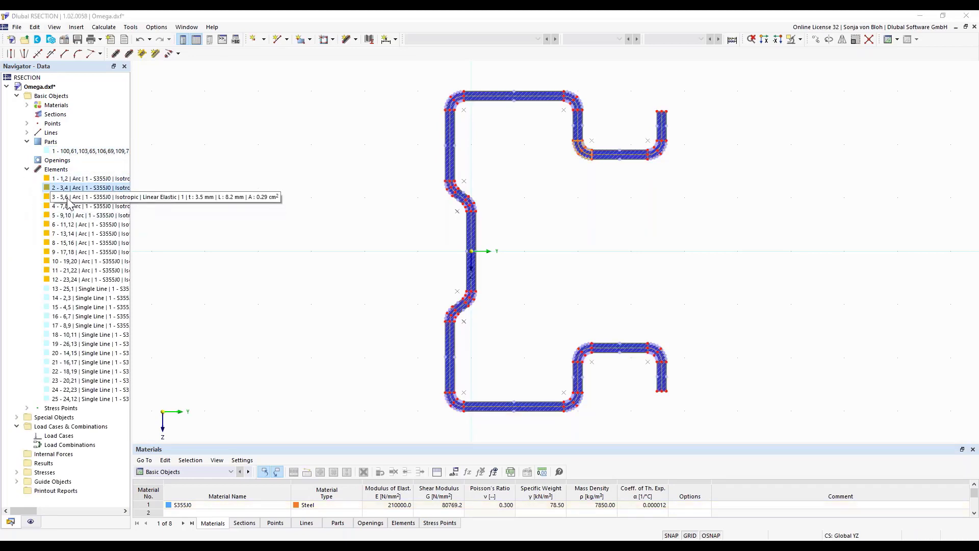
{"action": "left_click", "coordinate": [66, 206]}
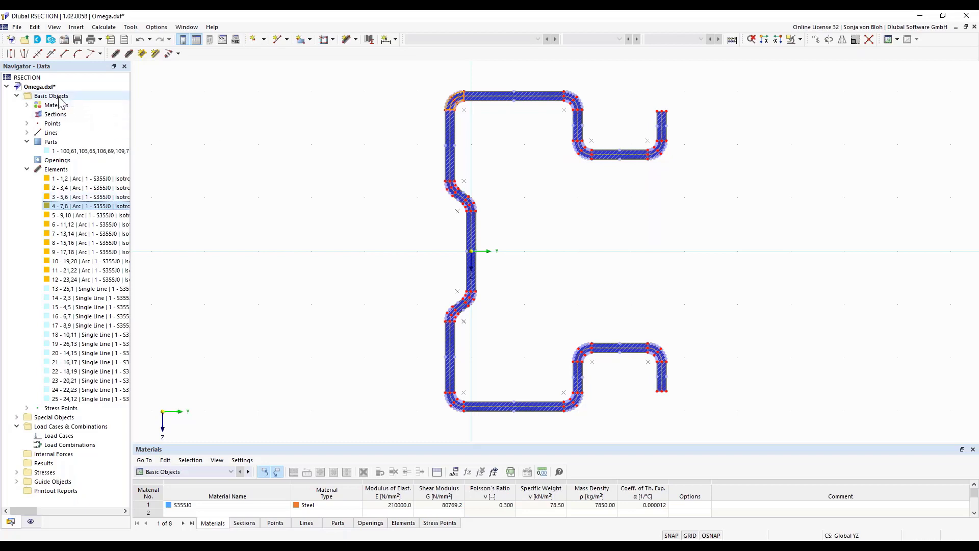
- In the model's base data, set the analysis method to Thin-Walled Analysis and the manufacturing type to Cold formed
{"action": "right_click", "coordinate": [59, 97]}
{"action": "left_click", "coordinate": [96, 104]}
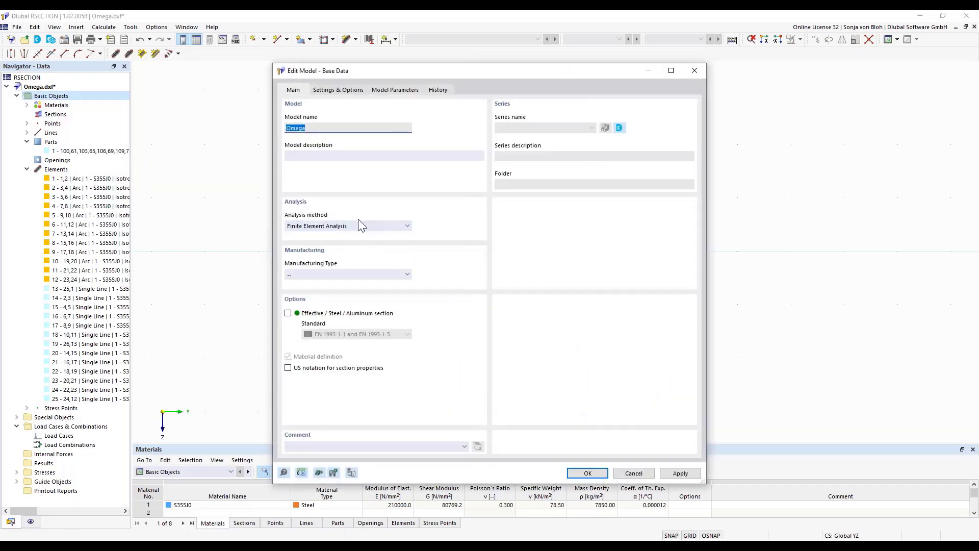
{"action": "left_click", "coordinate": [404, 225]}
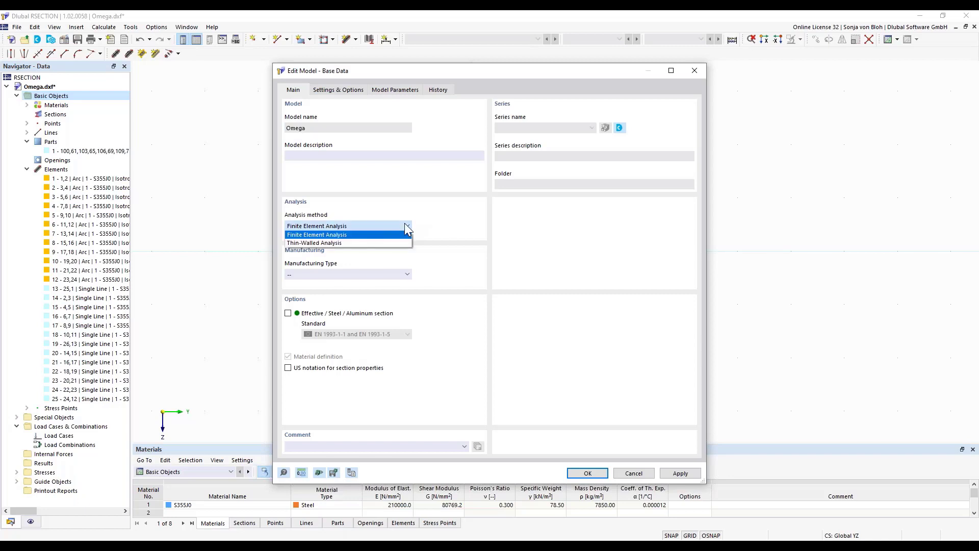
{"action": "left_click", "coordinate": [365, 243]}
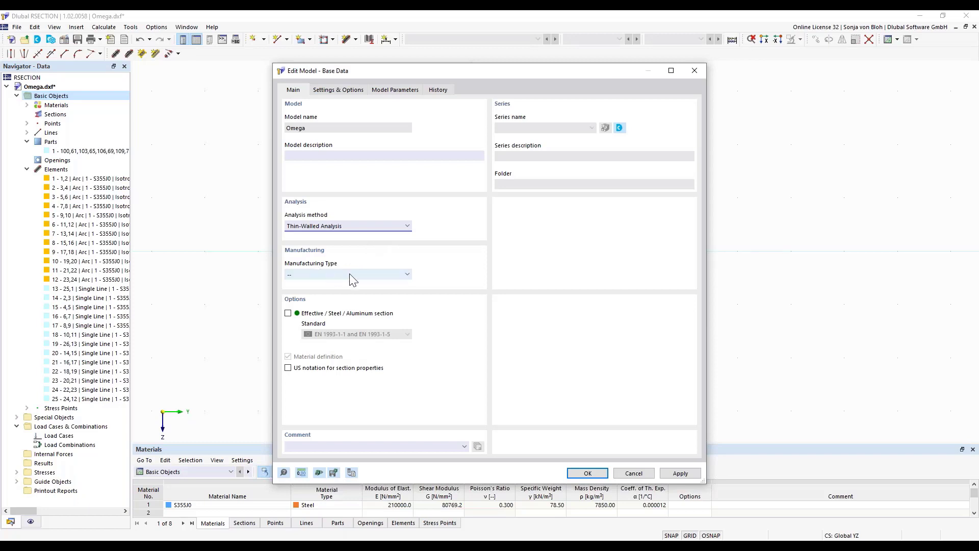
{"action": "left_click", "coordinate": [406, 274]}
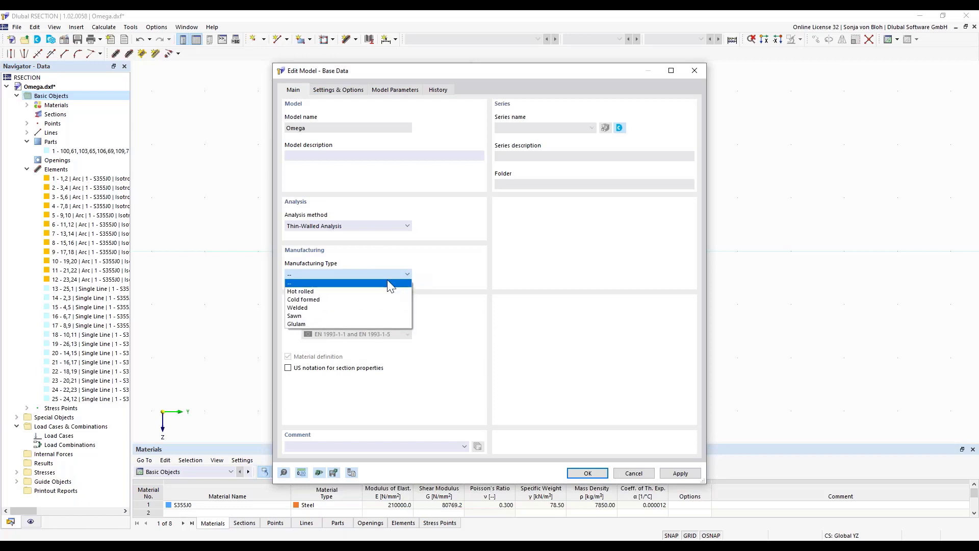
{"action": "left_click", "coordinate": [356, 299]}
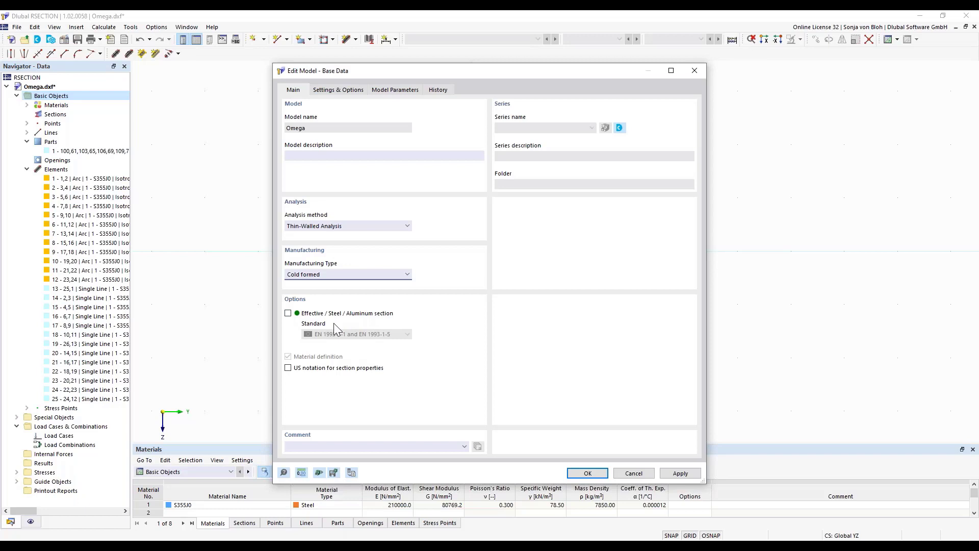
- Enable the Effective / Steel / Aluminum section option with the standard EN 1993-1-3 (Cold Formed) and apply the base data
{"action": "left_click", "coordinate": [289, 313]}
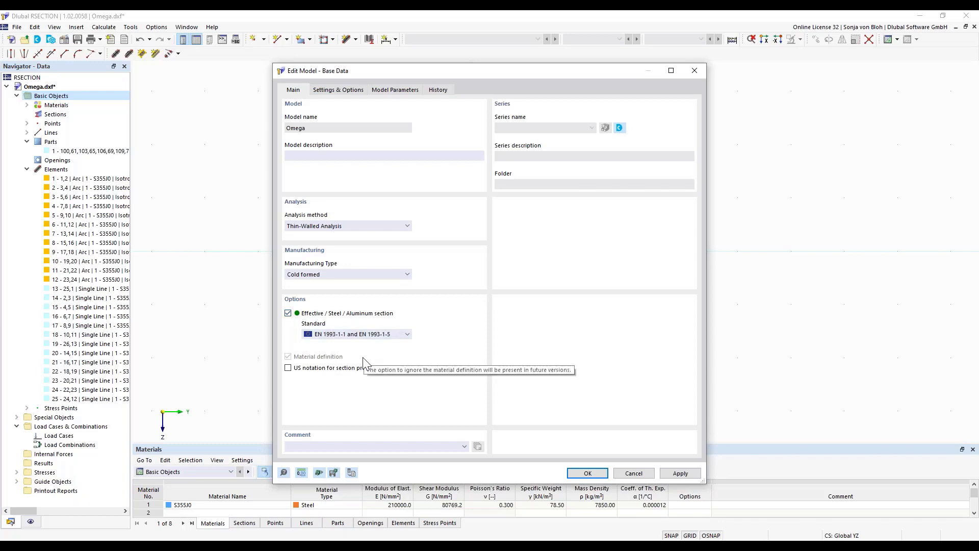
{"action": "left_click", "coordinate": [399, 334]}
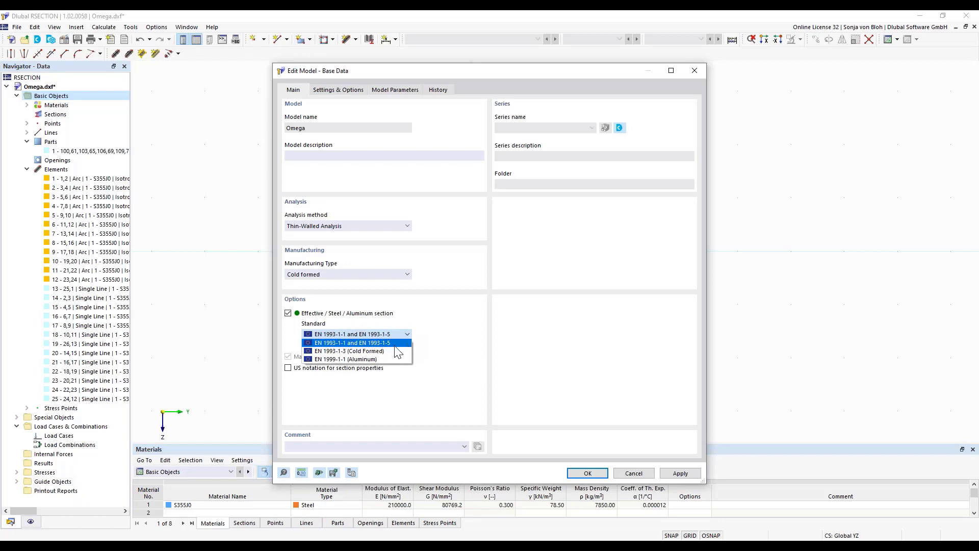
{"action": "left_click", "coordinate": [389, 351]}
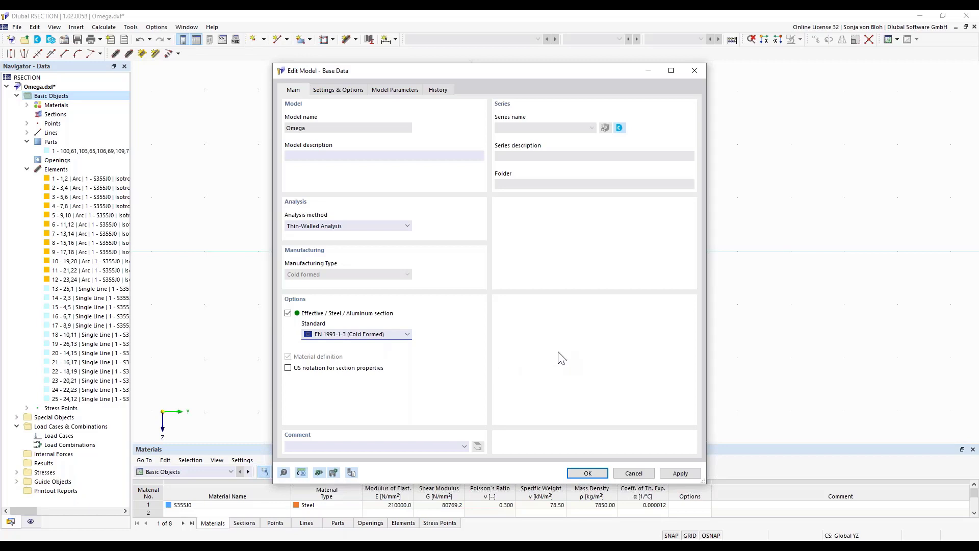
{"action": "left_click", "coordinate": [588, 474]}
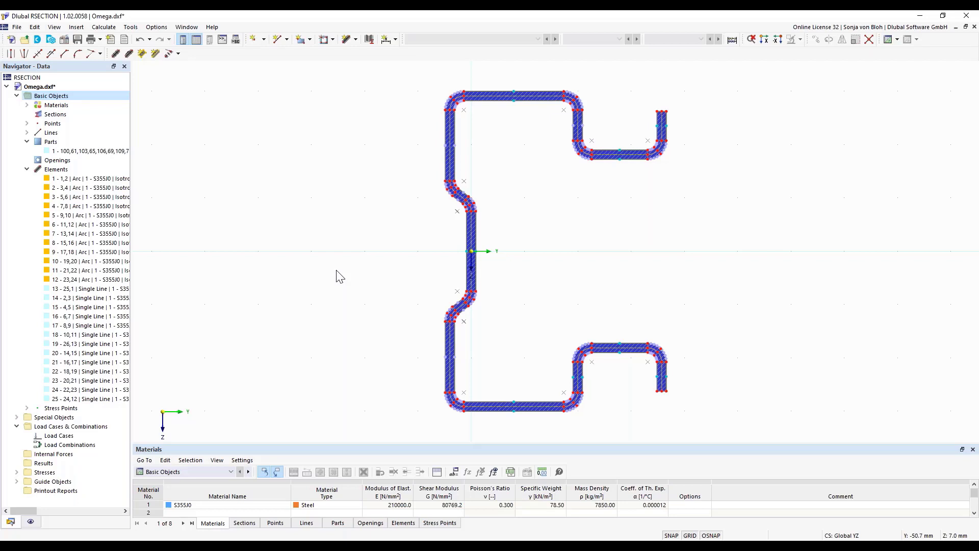
- Calculate the section and turn on the display of its subpanels
{"action": "left_click", "coordinate": [105, 28]}
{"action": "left_click", "coordinate": [110, 39]}
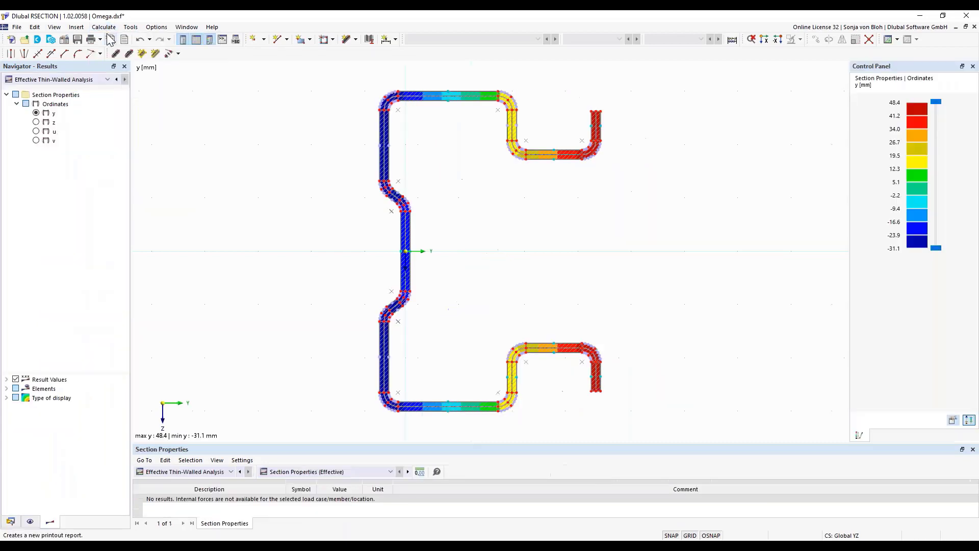
{"action": "left_click", "coordinate": [30, 520]}
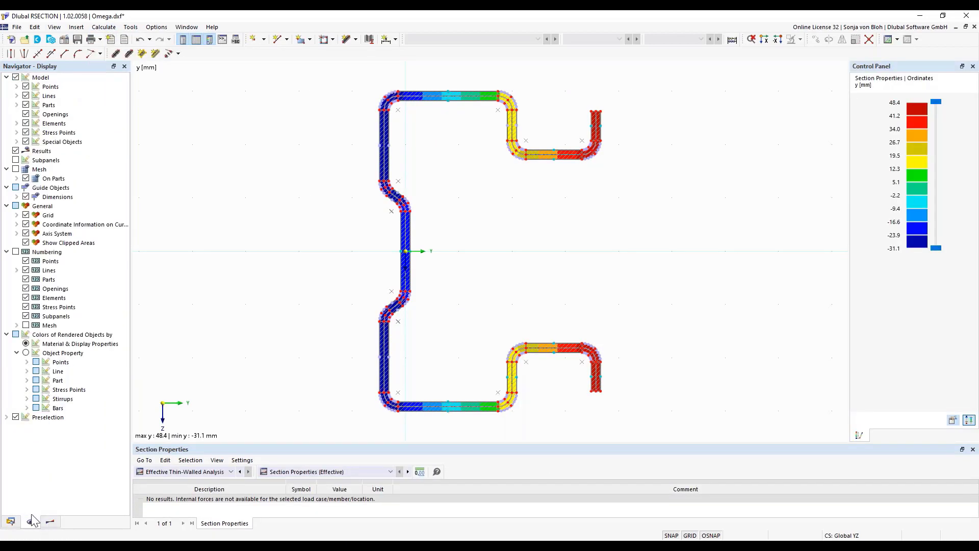
{"action": "left_click", "coordinate": [16, 160]}
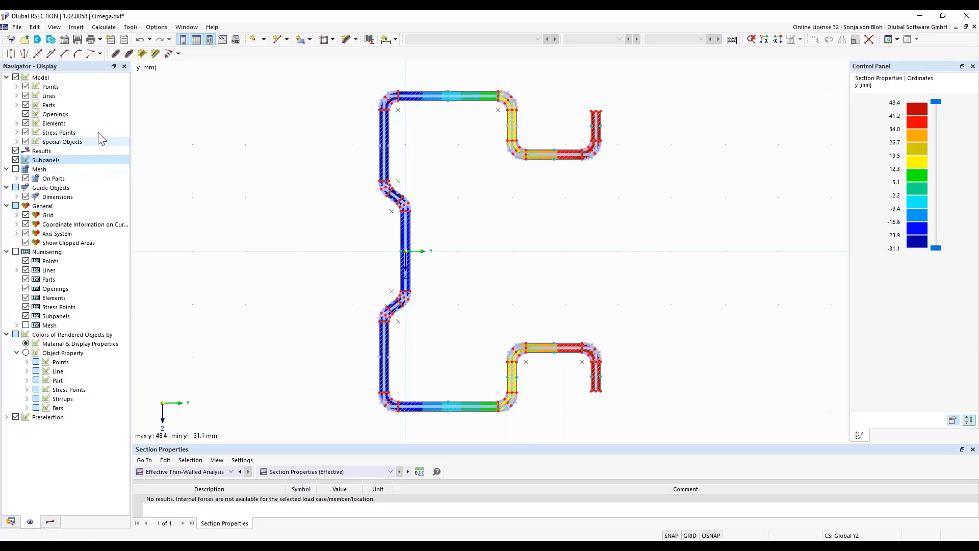
- Save the section as the RSECTION file Omega in the Hochregallager folder, dropping the .dxf ending from the name
{"action": "left_click", "coordinate": [78, 40]}
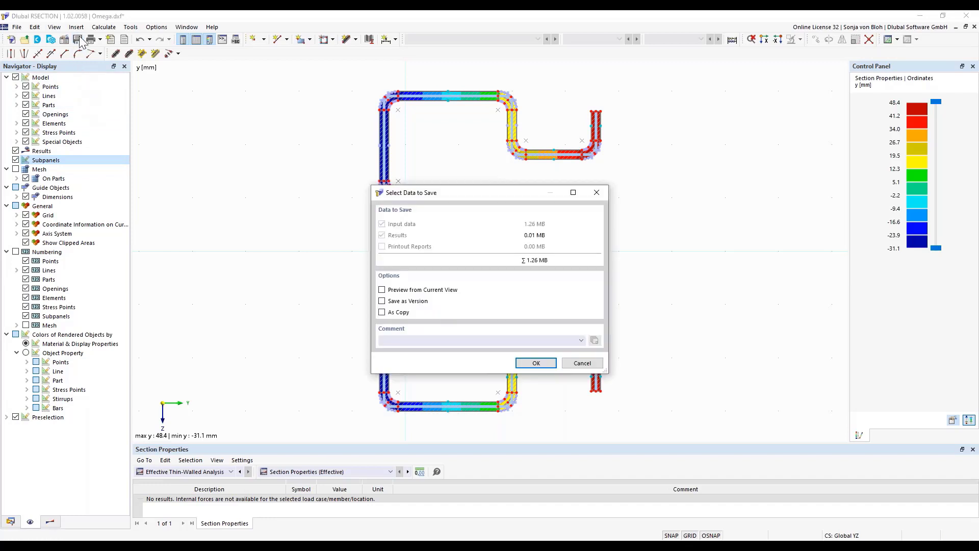
{"action": "left_click", "coordinate": [535, 362]}
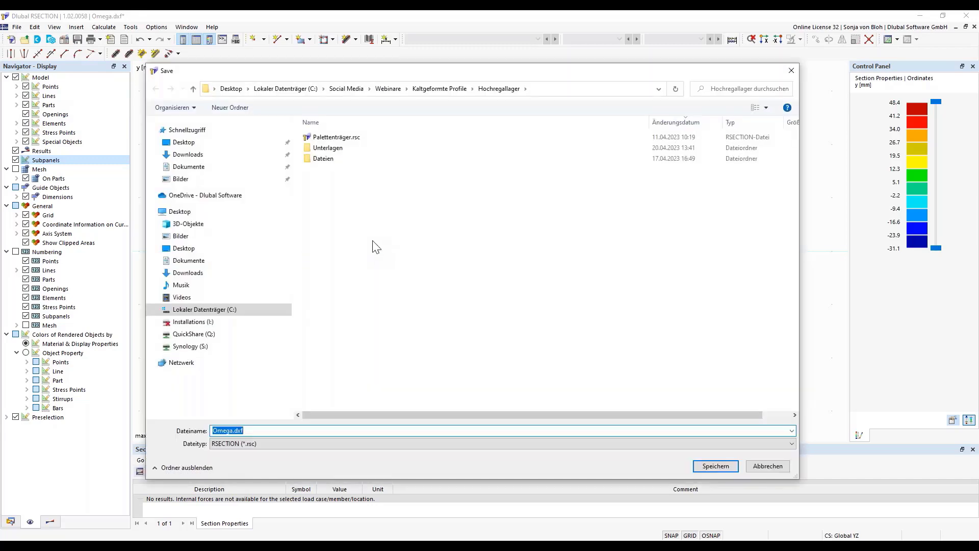
{"action": "left_click", "coordinate": [268, 429]}
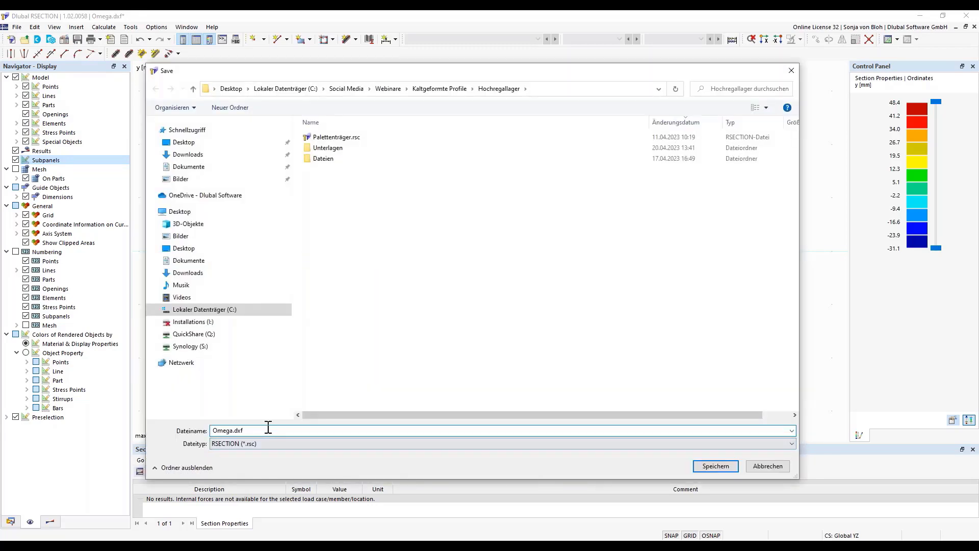
{"action": "key", "text": "BackSpace"}
{"action": "key", "text": "BackSpace"}
{"action": "key", "text": "BackSpace"}
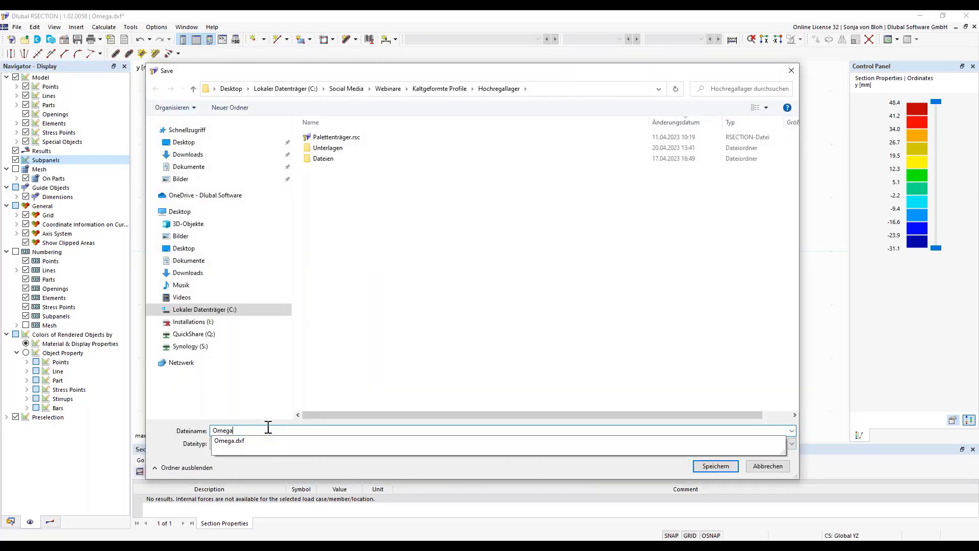
{"action": "left_click", "coordinate": [314, 398]}
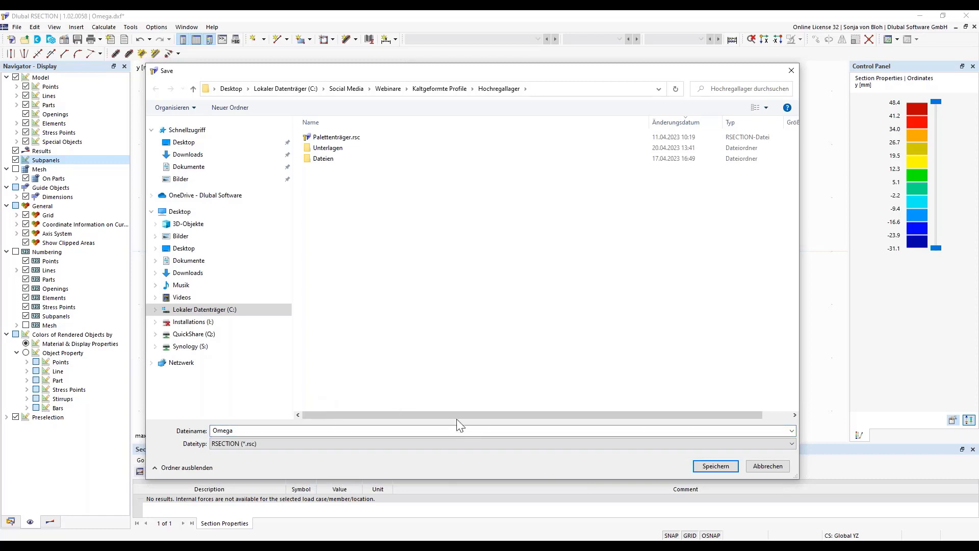
{"action": "left_click", "coordinate": [726, 469]}
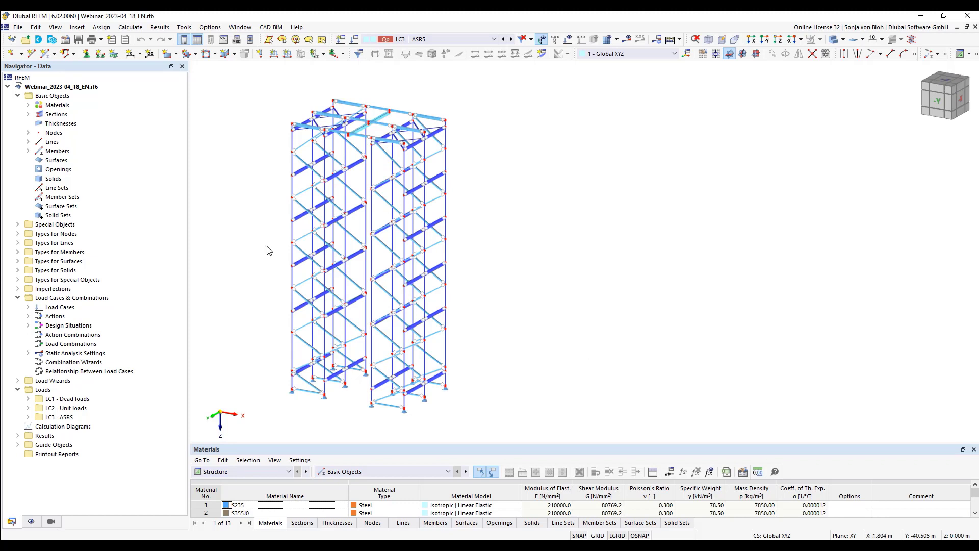
- Replace section 4 Uprights with the RSECTION file Omega.rsc from the Hochregallager folder and apply it to the rack model
{"action": "left_click", "coordinate": [28, 114]}
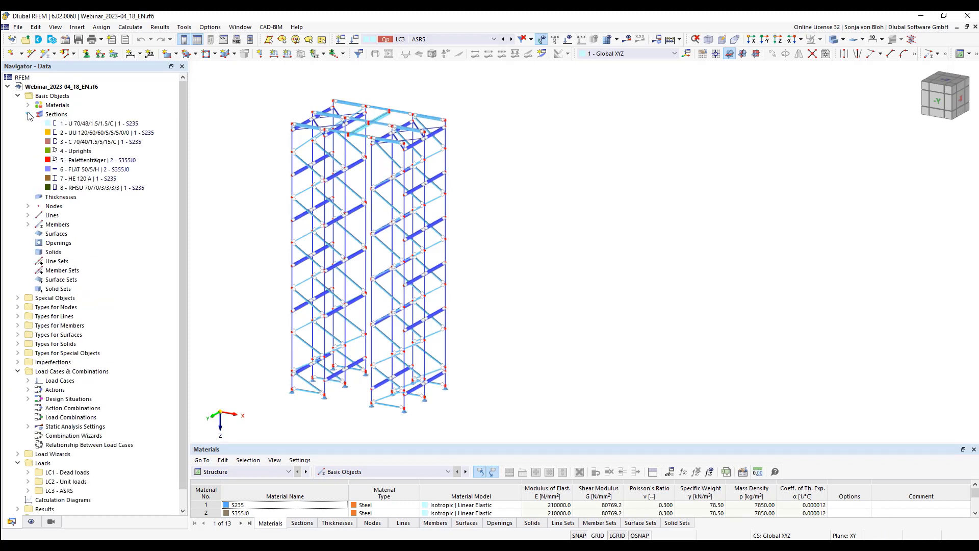
{"action": "left_click", "coordinate": [78, 152]}
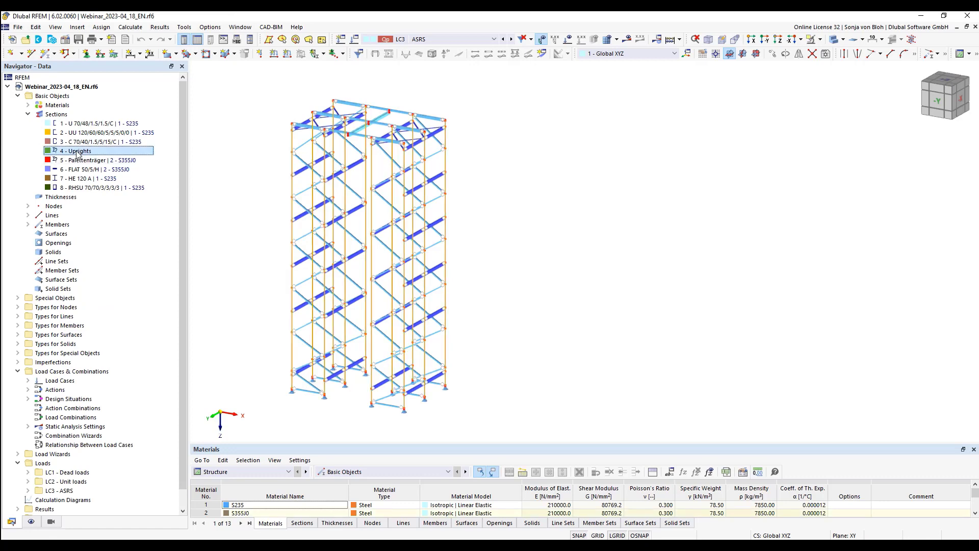
{"action": "double_click", "coordinate": [78, 153]}
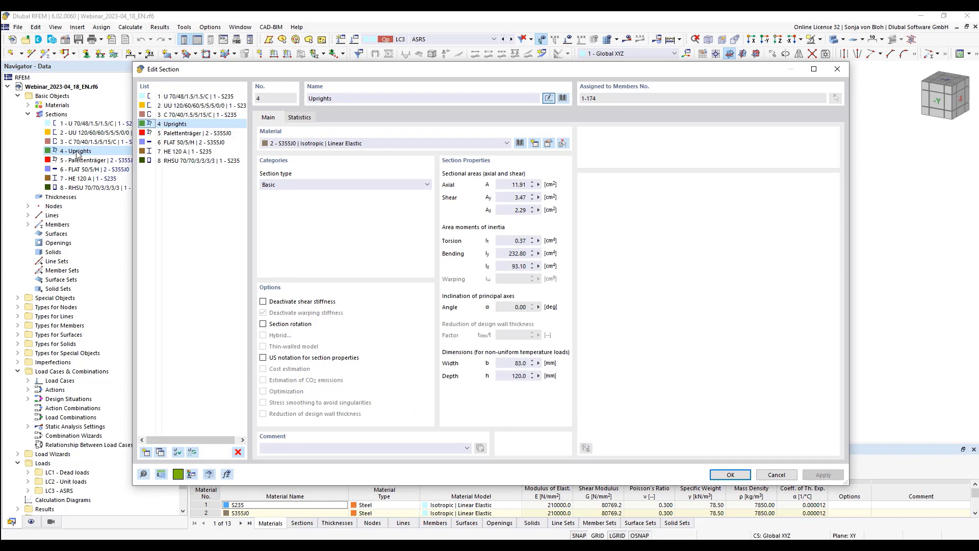
{"action": "left_click", "coordinate": [562, 98]}
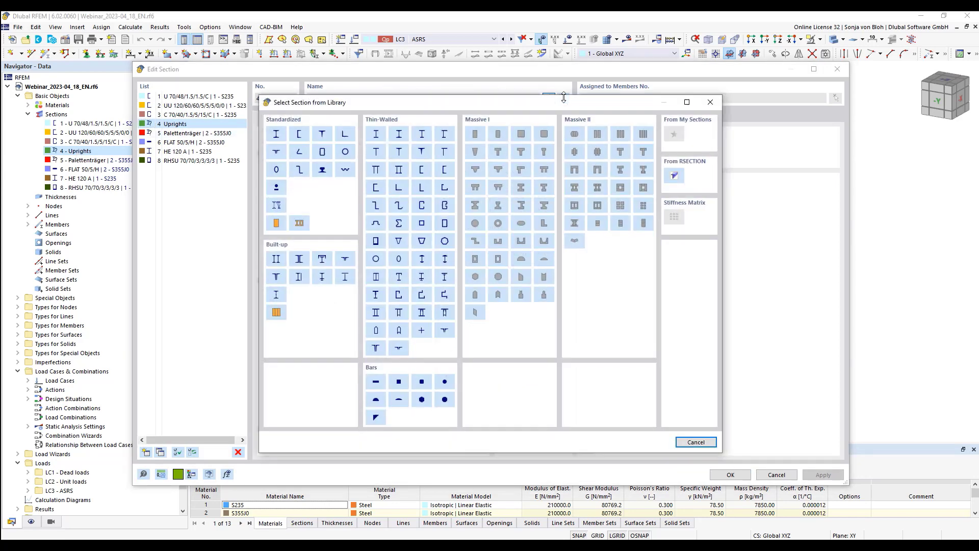
{"action": "left_click", "coordinate": [675, 176]}
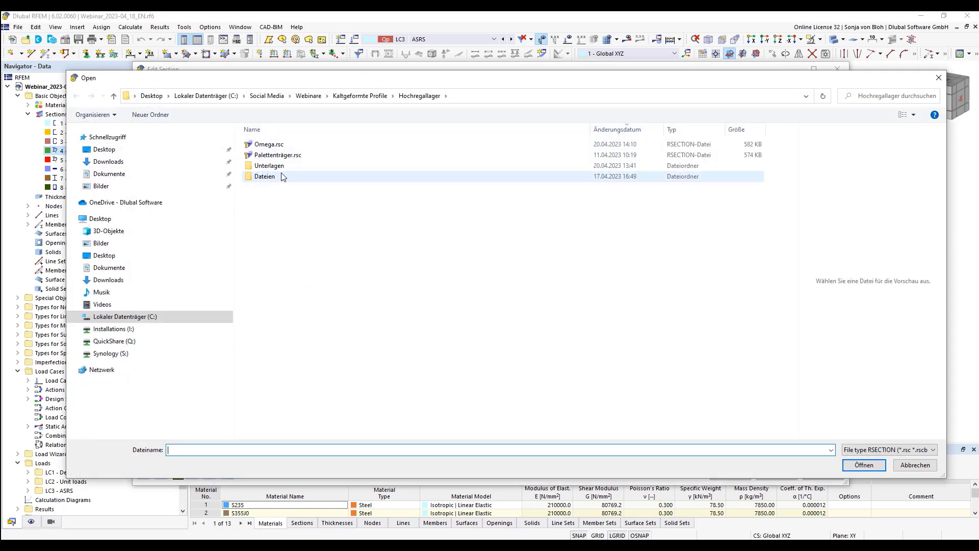
{"action": "left_click", "coordinate": [278, 147]}
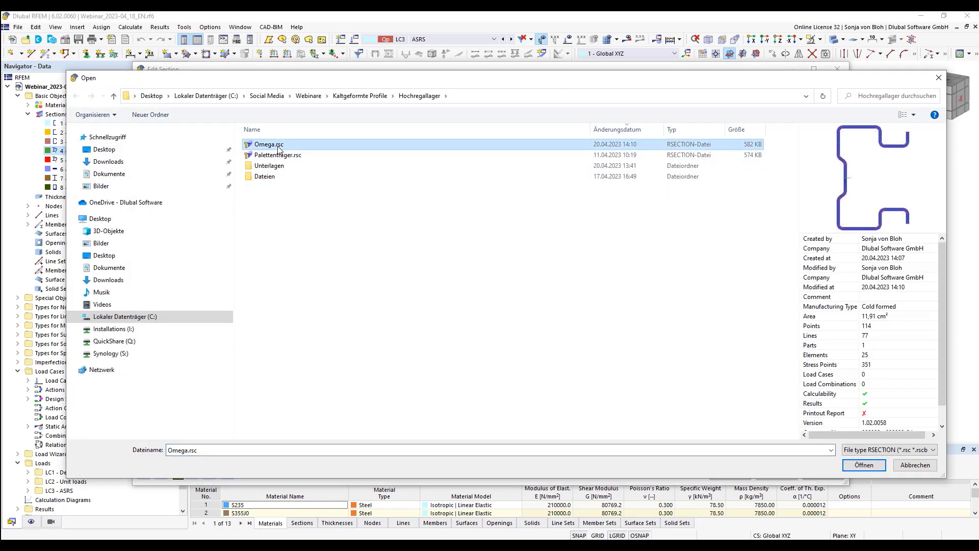
{"action": "left_click", "coordinate": [873, 465]}
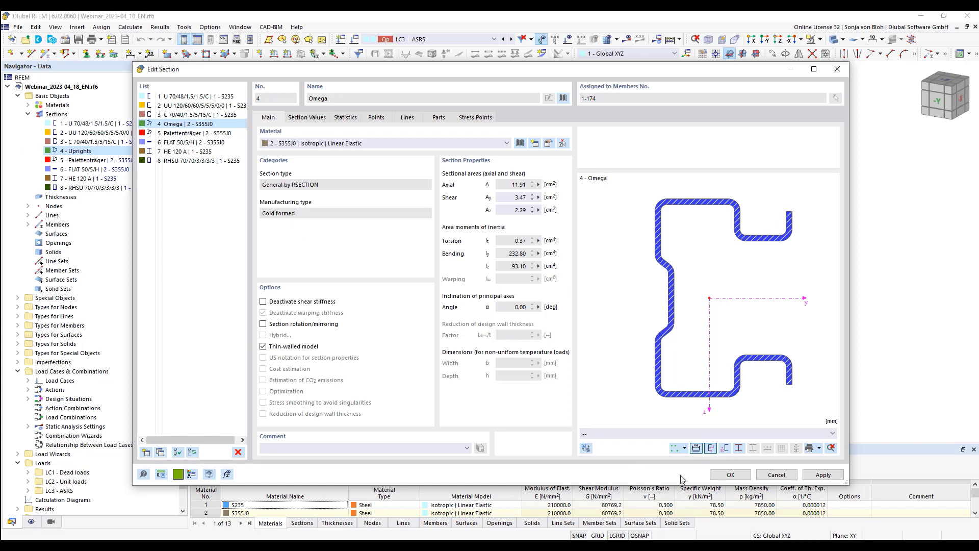
{"action": "left_click", "coordinate": [730, 474]}
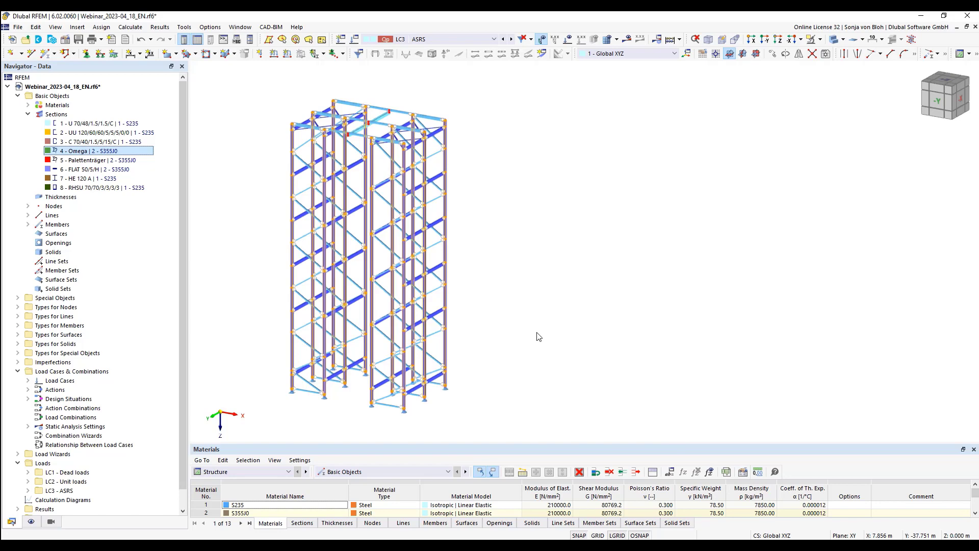
- Examine the start hinge of the Palettenträger beams, including its rotational spring constant about y, and leave it without saving changes
{"action": "left_click", "coordinate": [82, 161]}
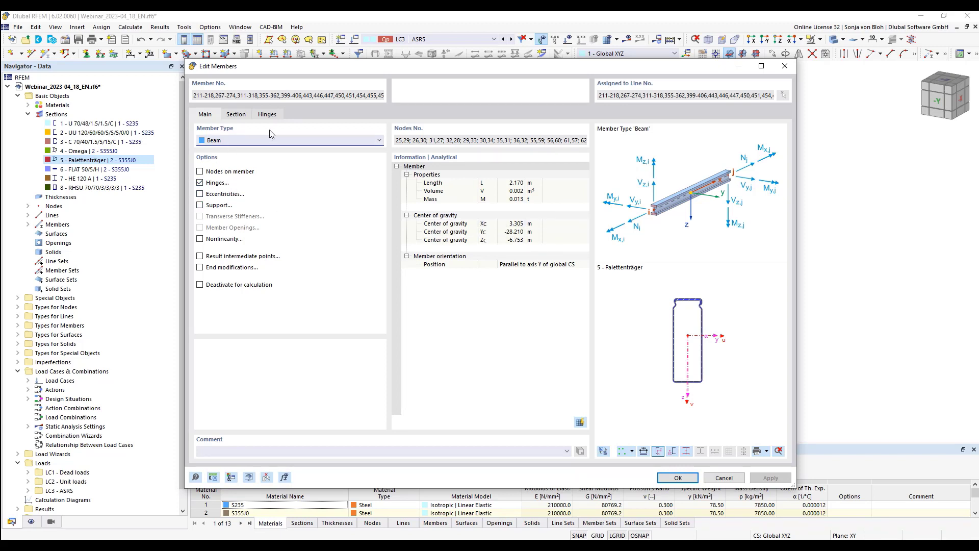
{"action": "left_click", "coordinate": [272, 115]}
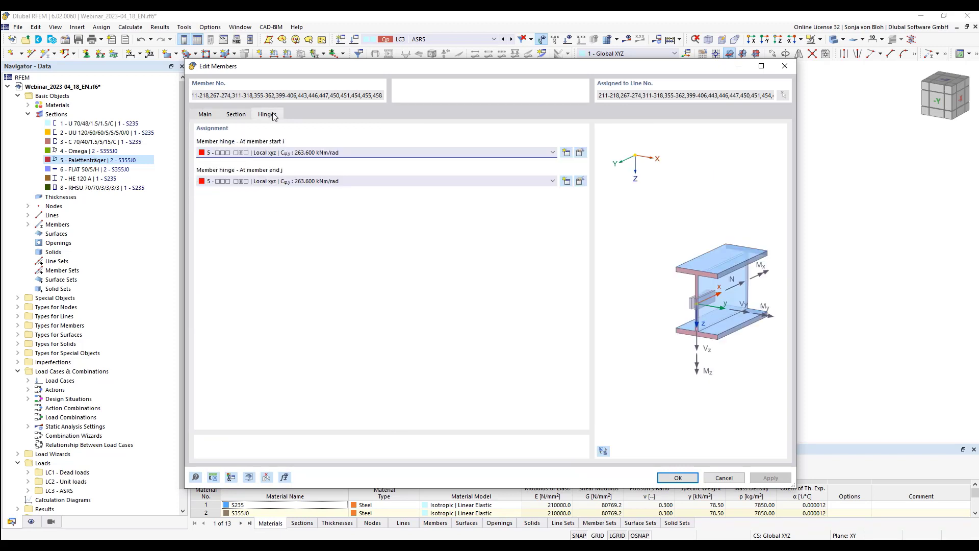
{"action": "left_click", "coordinate": [580, 153]}
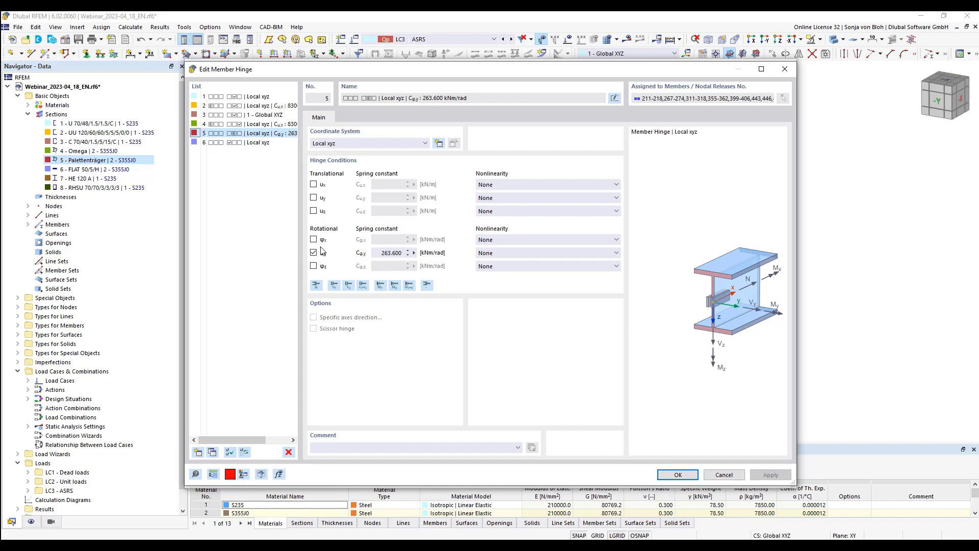
{"action": "double_click", "coordinate": [392, 253]}
{"action": "left_click", "coordinate": [783, 68]}
{"action": "left_click", "coordinate": [714, 479]}
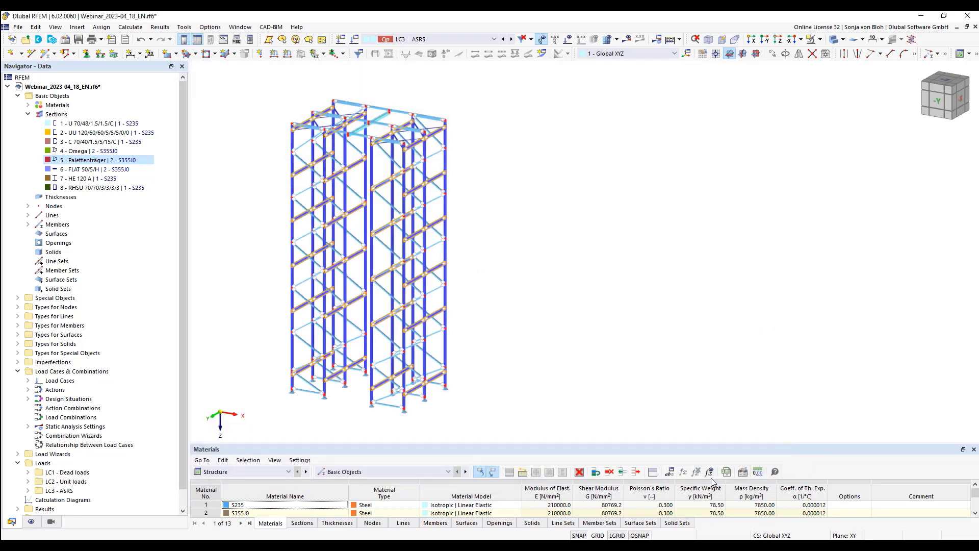
- Examine the start hinge of the C 70/40 bracing members, including its translational spring constant in x, then cancel and clear the selection
{"action": "left_click", "coordinate": [73, 140]}
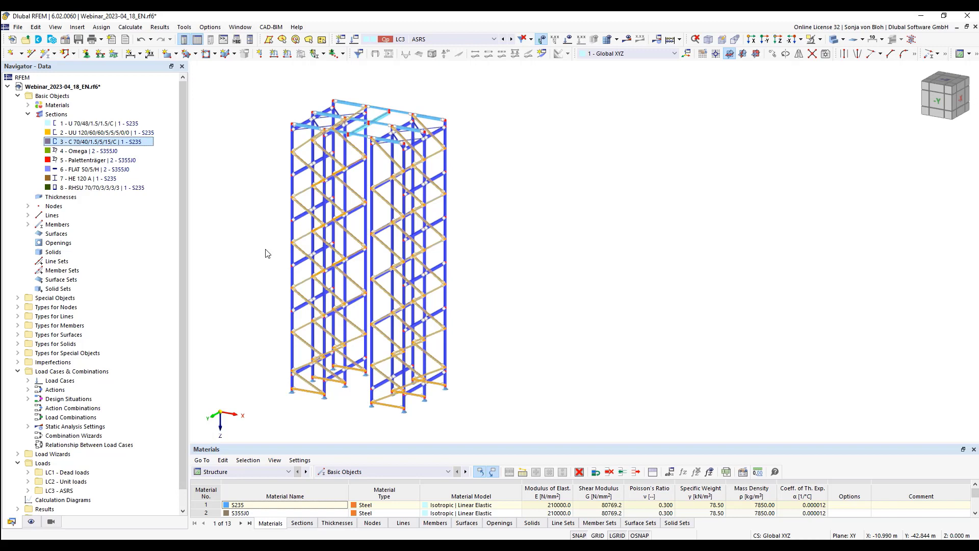
{"action": "double_click", "coordinate": [306, 147]}
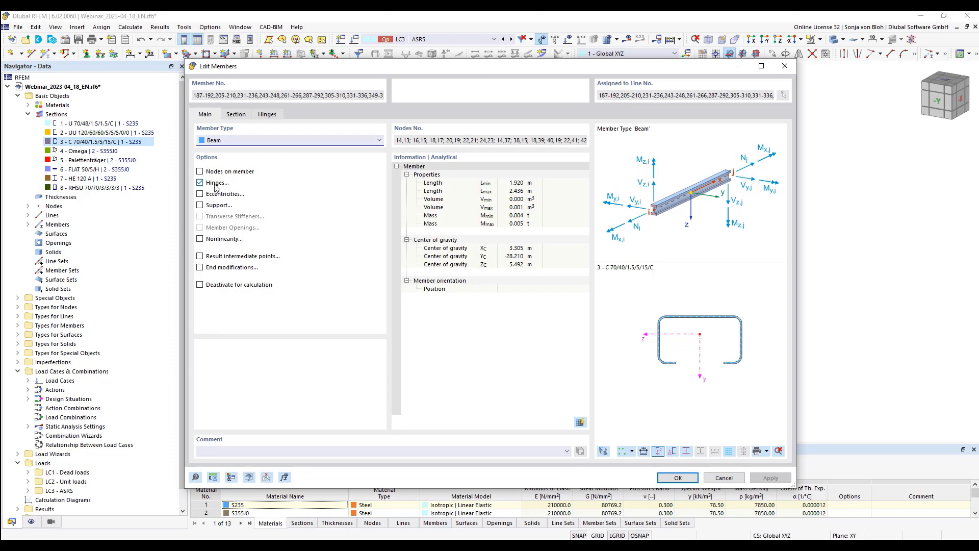
{"action": "left_click", "coordinate": [267, 115]}
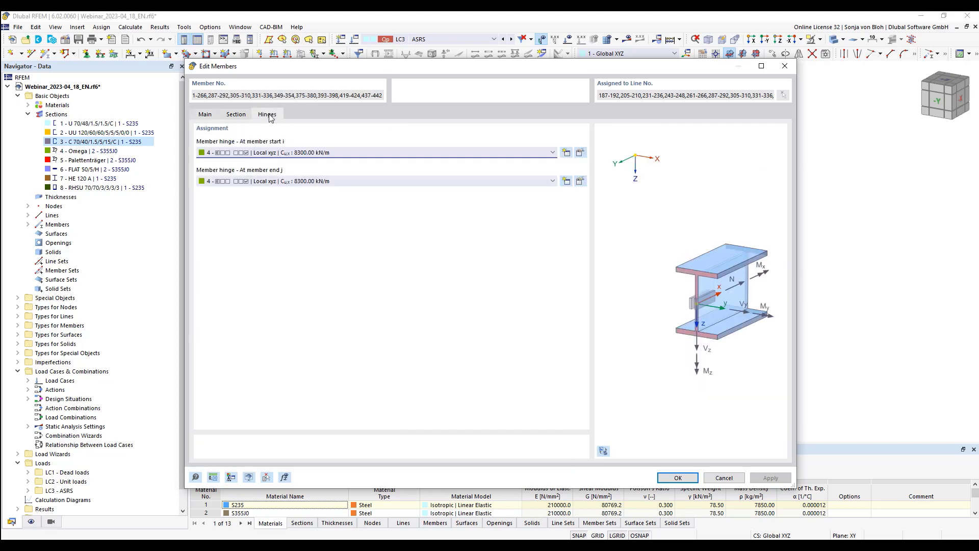
{"action": "left_click", "coordinate": [579, 153]}
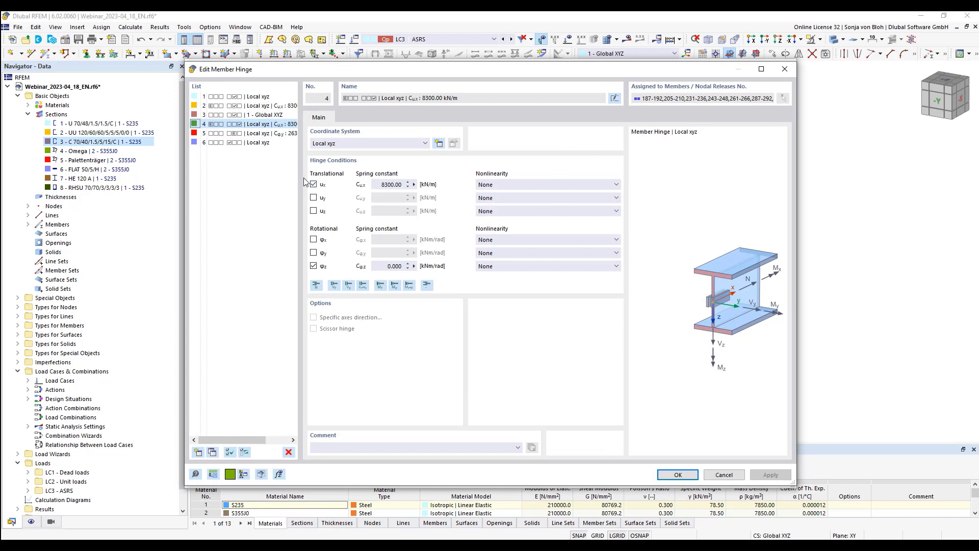
{"action": "left_click", "coordinate": [392, 184]}
{"action": "left_click", "coordinate": [724, 475]}
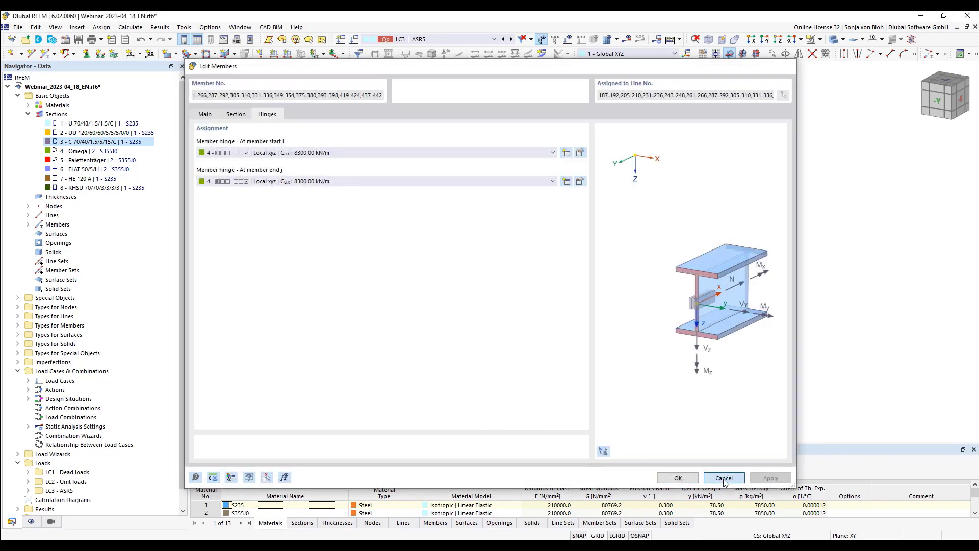
{"action": "left_click", "coordinate": [724, 479]}
{"action": "left_click", "coordinate": [444, 423]}
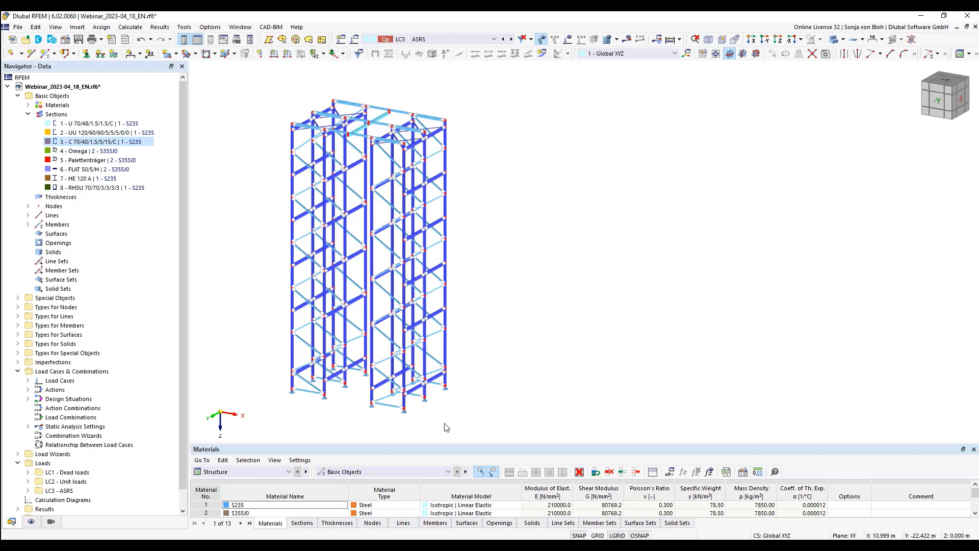
- Review the nodal support at the front upright's base and the force-dependent stiffness diagram for its rotation about X, without saving changes
{"action": "scroll", "coordinate": [400, 429], "scroll_direction": "up", "scroll_amount": 3}
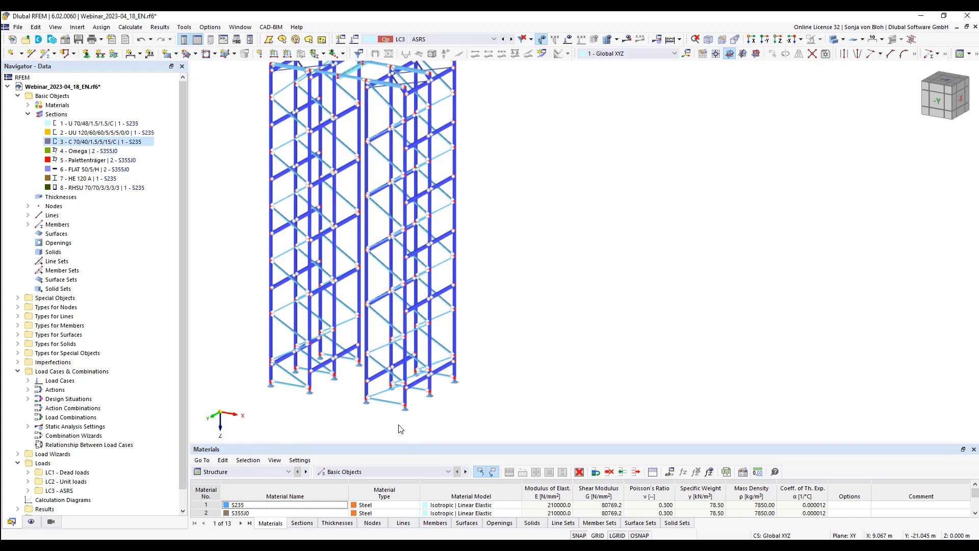
{"action": "scroll", "coordinate": [400, 429], "scroll_direction": "up", "scroll_amount": 2}
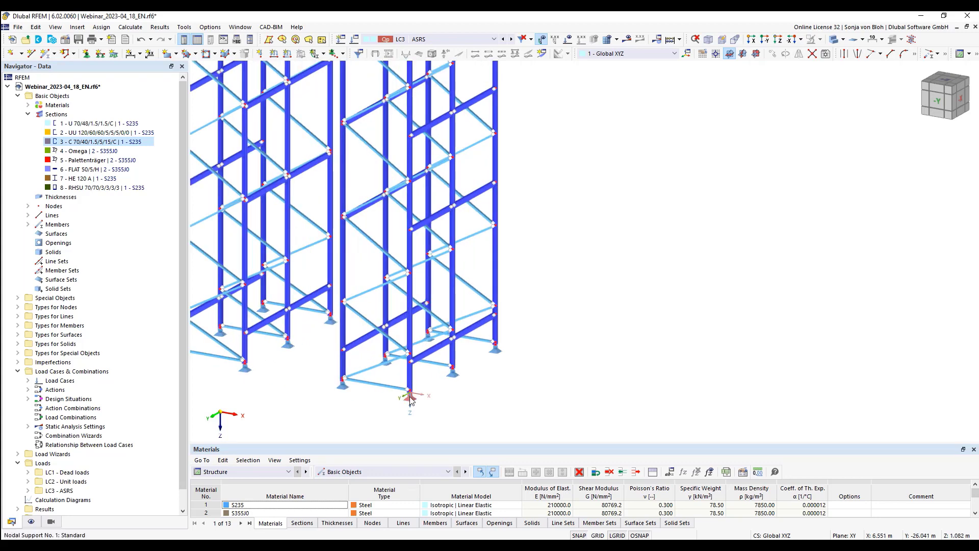
{"action": "double_click", "coordinate": [410, 400]}
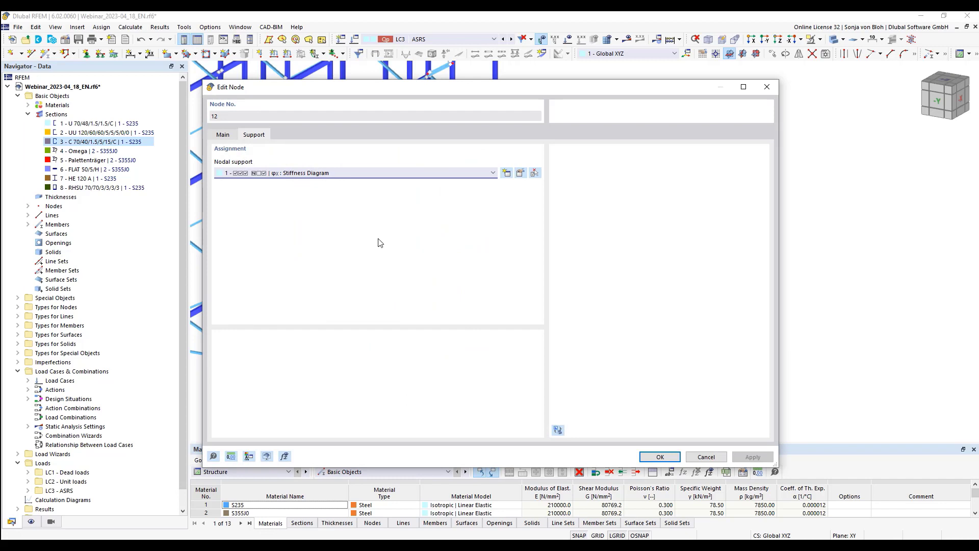
{"action": "left_click", "coordinate": [520, 173]}
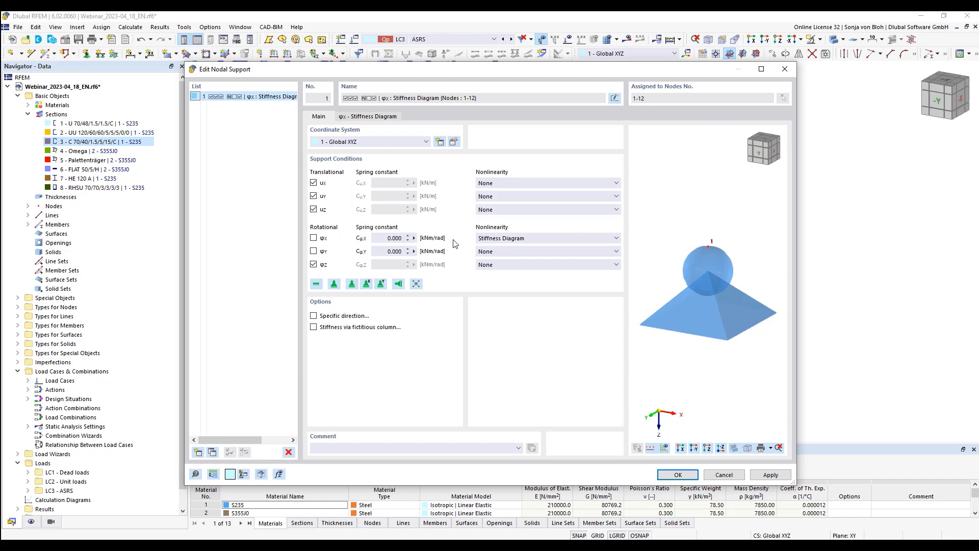
{"action": "left_click", "coordinate": [387, 118]}
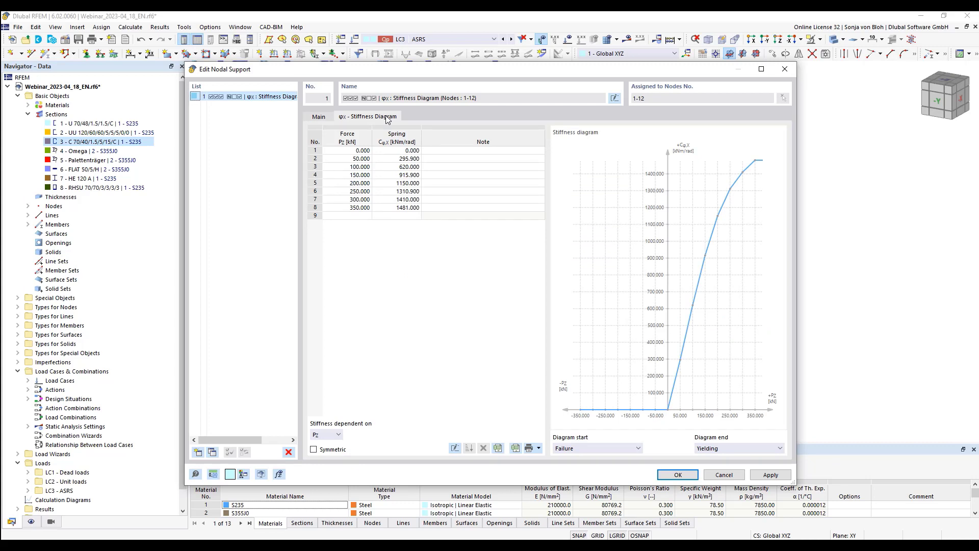
{"action": "left_click_drag", "start_coordinate": [337, 150], "coordinate": [340, 199]}
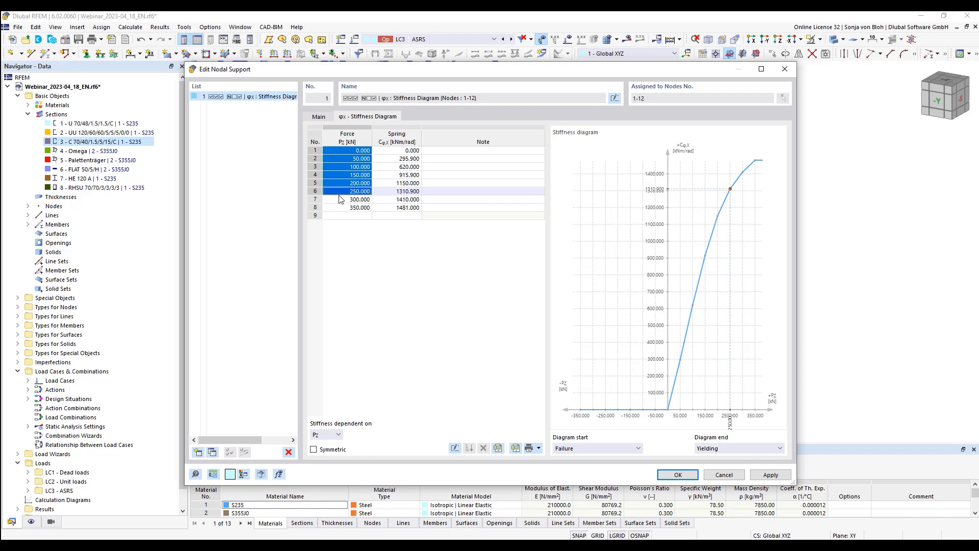
{"action": "left_click", "coordinate": [732, 476]}
{"action": "left_click", "coordinate": [712, 460]}
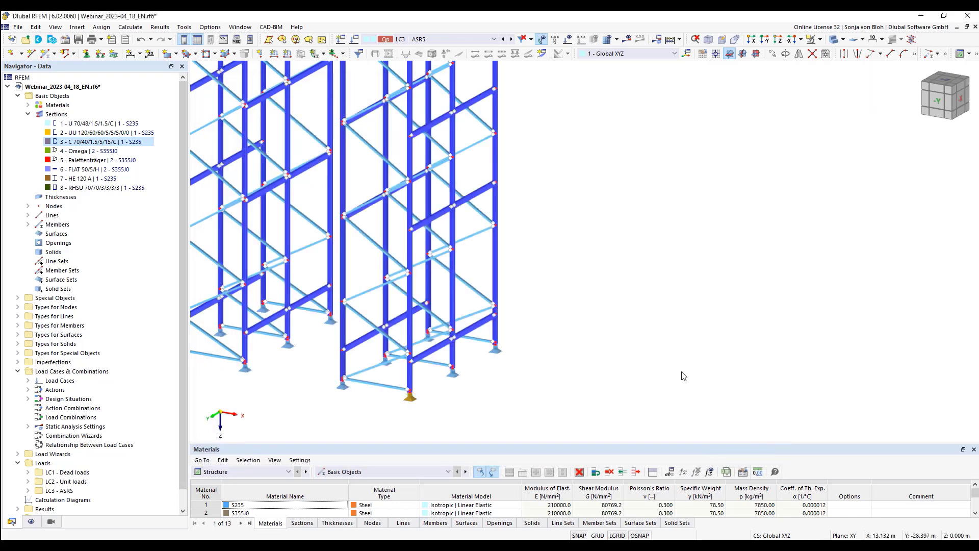
- Switch to load case LC1 Dead loads and check its self-weight settings in the load case definition, cancelling without changes
{"action": "scroll", "coordinate": [688, 377], "scroll_direction": "down", "scroll_amount": 3}
{"action": "middle_click_drag", "start_coordinate": [678, 289], "coordinate": [621, 299]}
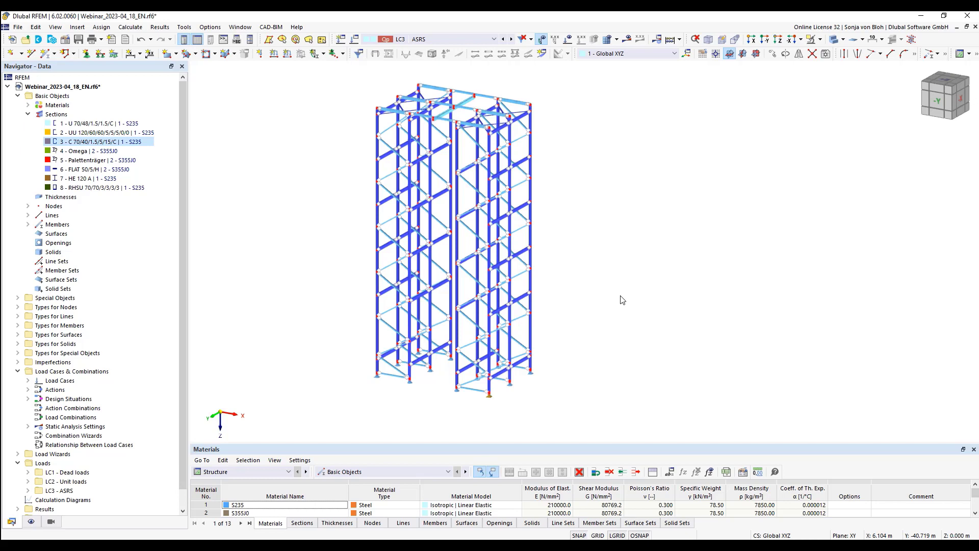
{"action": "left_click", "coordinate": [448, 111]}
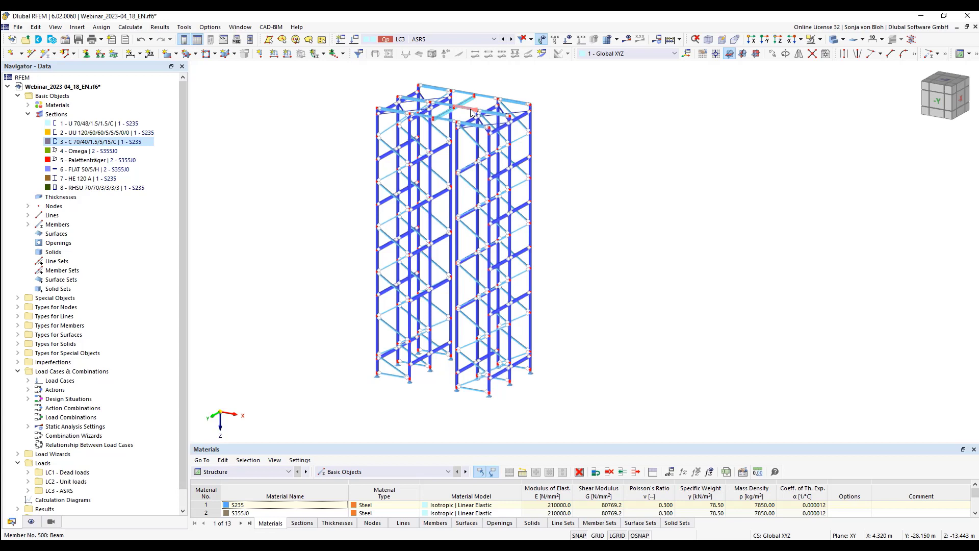
{"action": "left_click", "coordinate": [494, 39]}
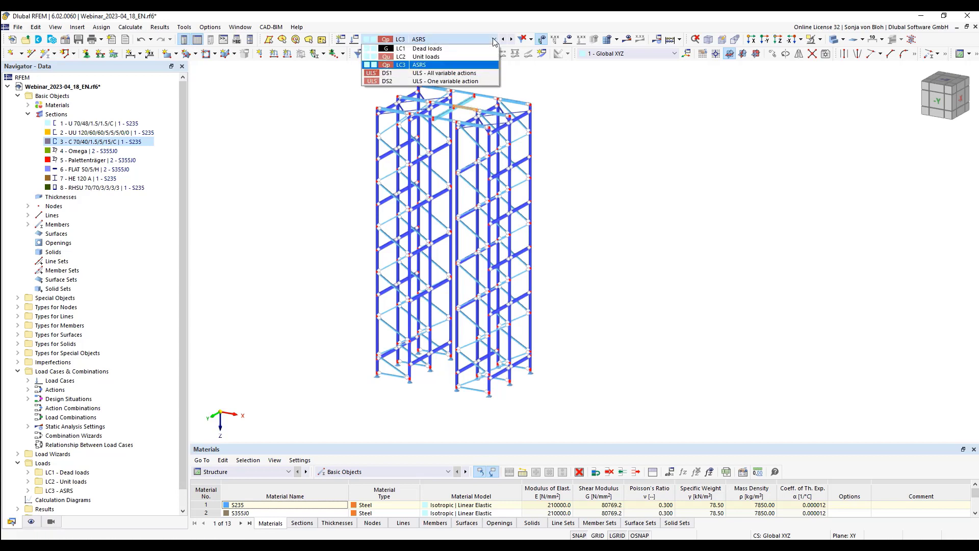
{"action": "left_click", "coordinate": [460, 49]}
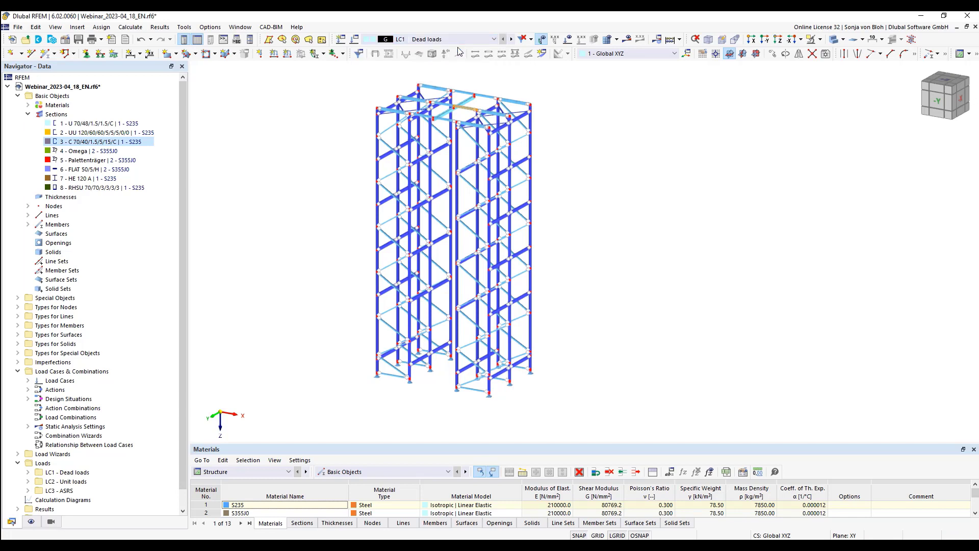
{"action": "left_click", "coordinate": [354, 40]}
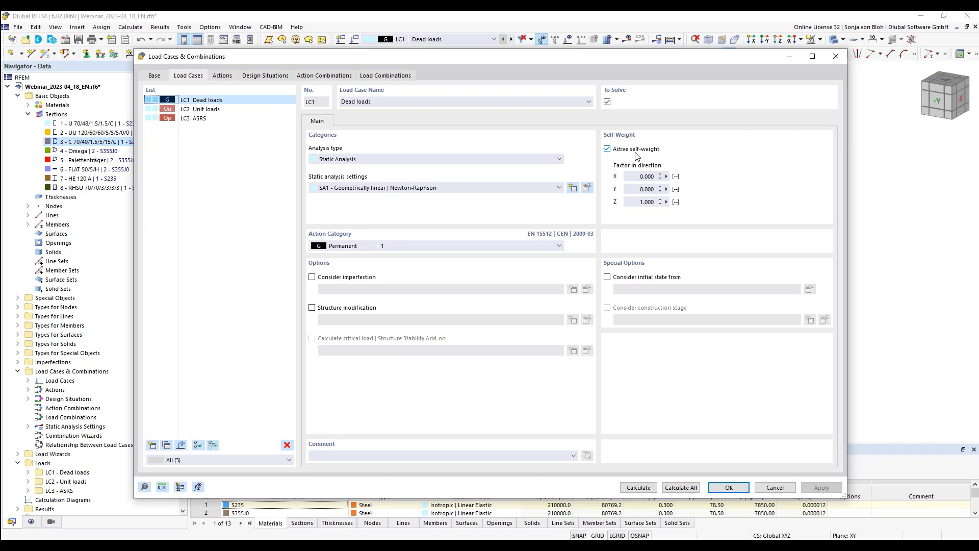
{"action": "left_click", "coordinate": [775, 488]}
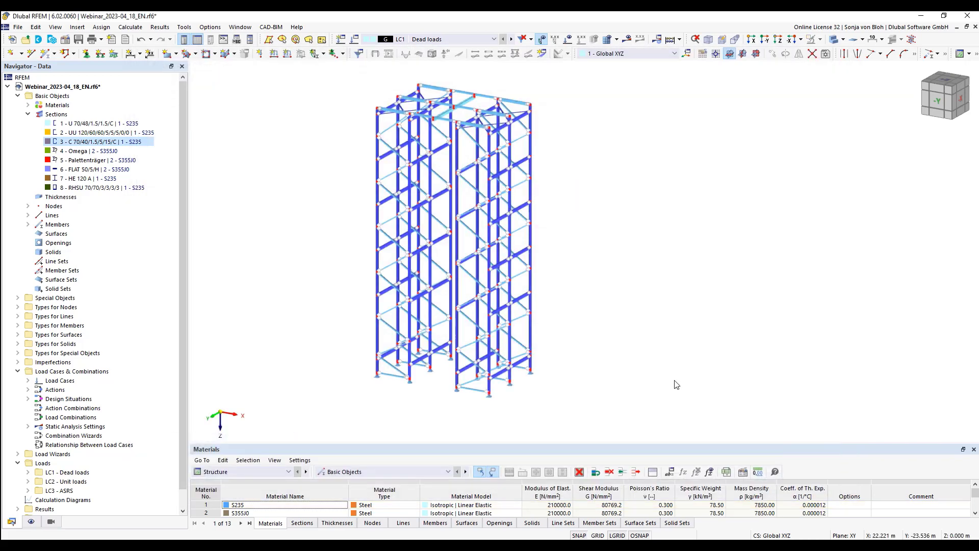
- Switch to load case LC2 Unit loads and turn on the display of loads on the rack model
{"action": "left_click", "coordinate": [494, 39]}
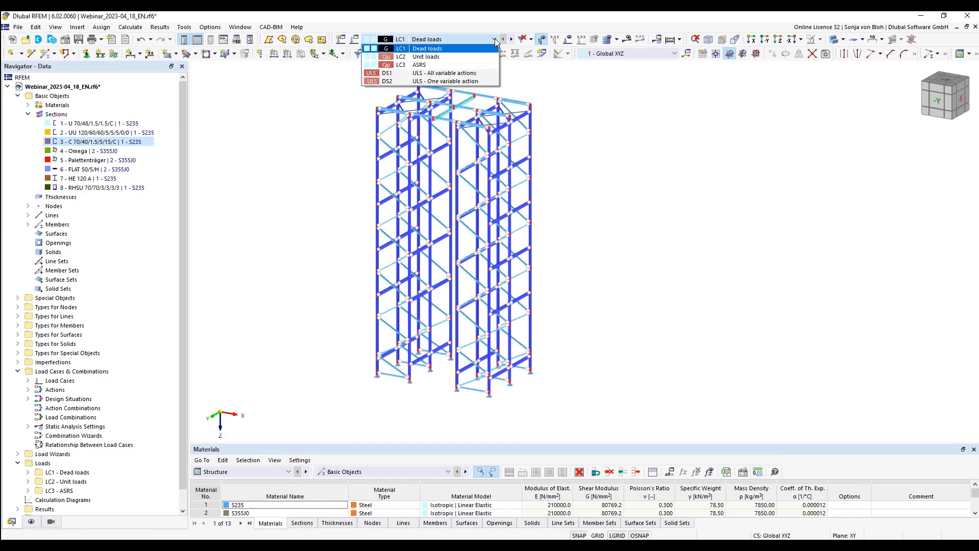
{"action": "left_click", "coordinate": [459, 51]}
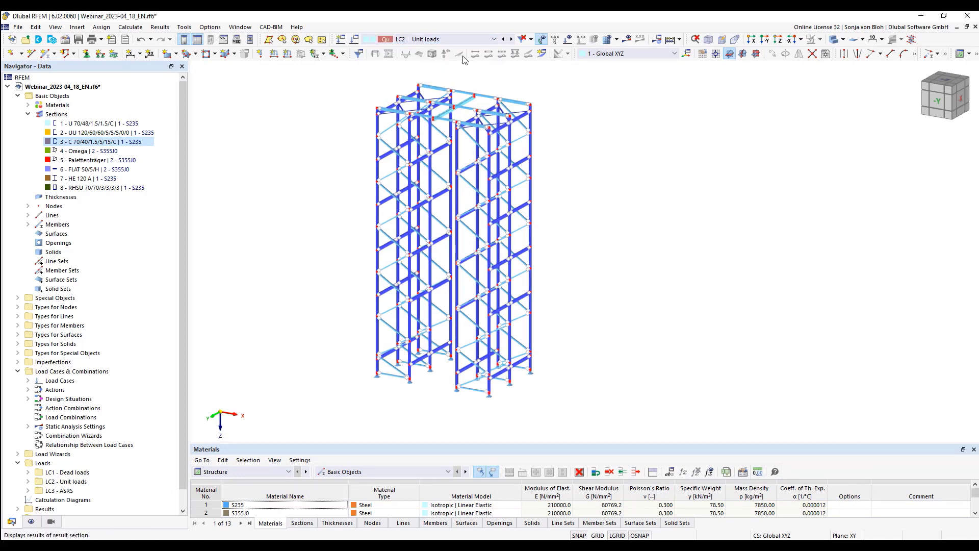
{"action": "left_click", "coordinate": [569, 41]}
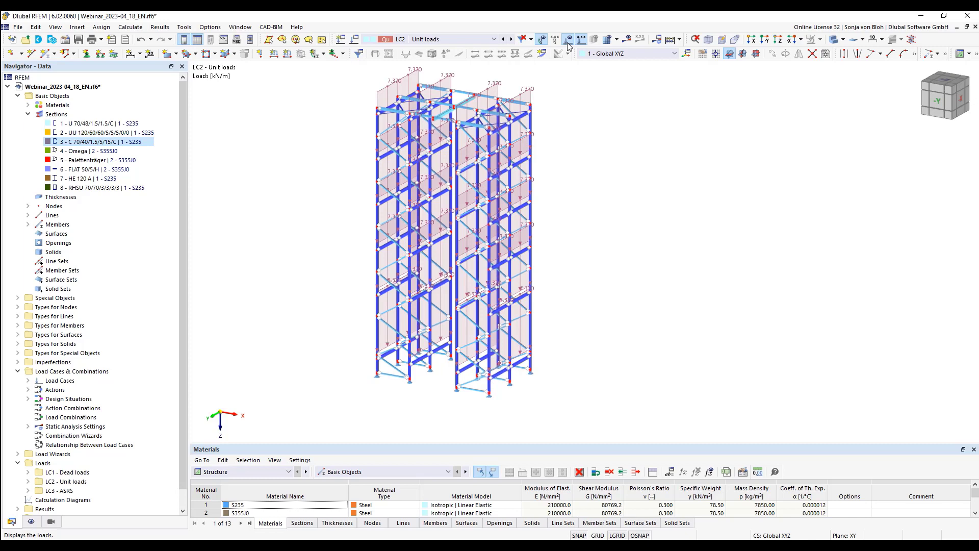
- Examine the force eccentricity settings of the member load on the rear upper pallet beam, and cancel without changes
{"action": "double_click", "coordinate": [521, 95]}
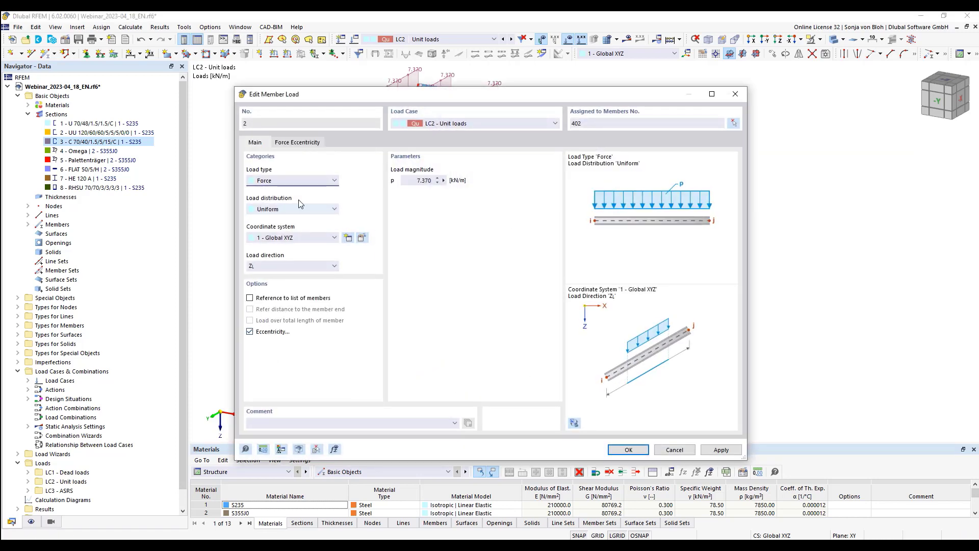
{"action": "left_click", "coordinate": [298, 142]}
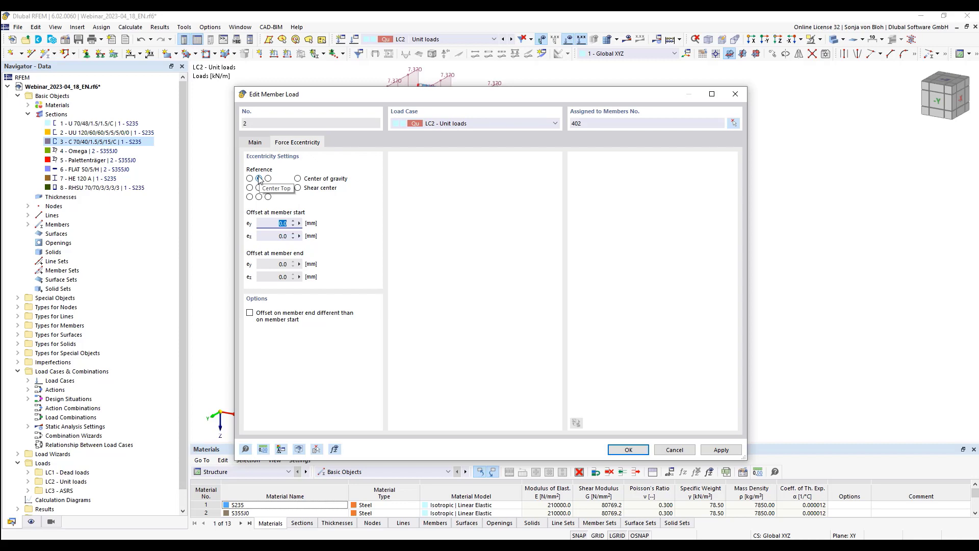
{"action": "left_click", "coordinate": [662, 450]}
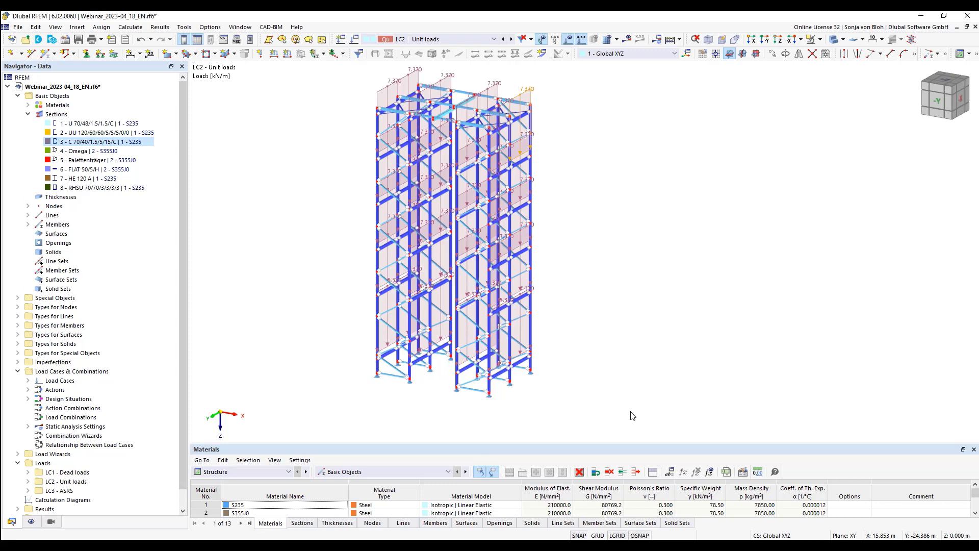
- Switch to load case LC3 ASRS and inspect the nodal load acting at the top of the rack
{"action": "mouse_move", "coordinate": [480, 213]}
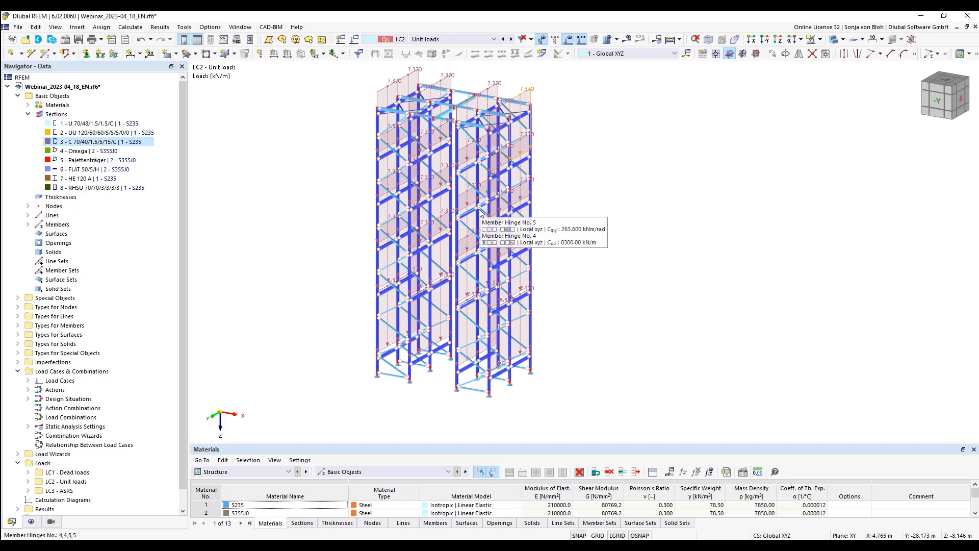
{"action": "left_click", "coordinate": [494, 39]}
{"action": "left_click", "coordinate": [453, 65]}
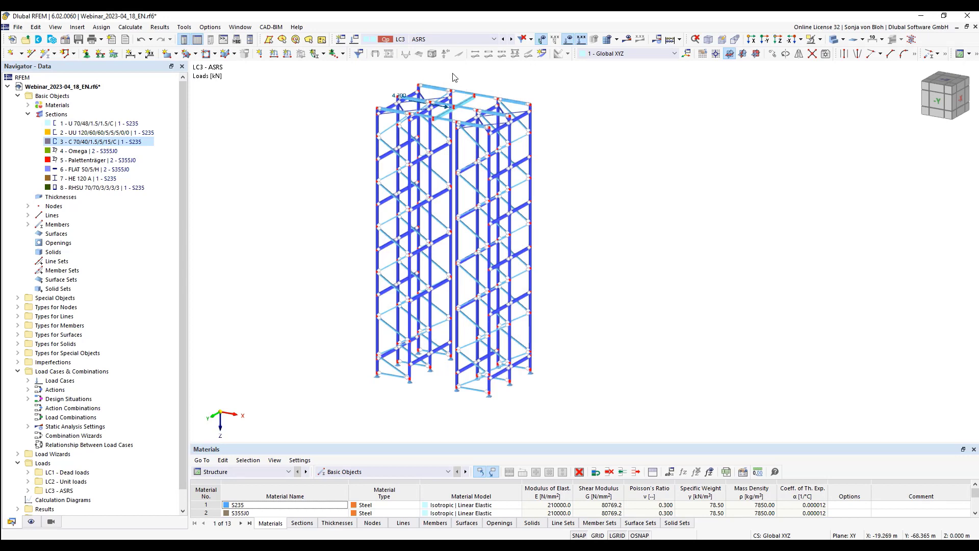
{"action": "scroll", "coordinate": [443, 108], "scroll_direction": "up", "scroll_amount": 2}
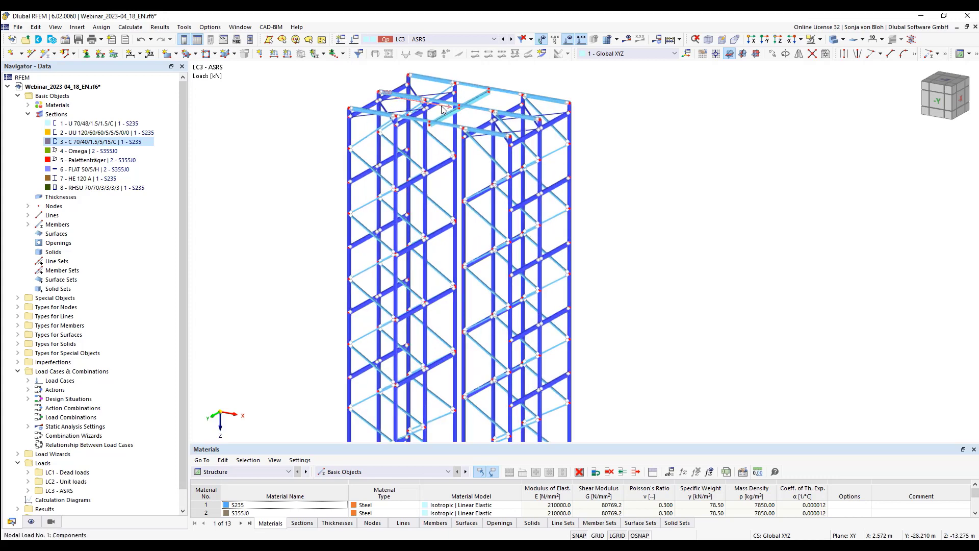
{"action": "mouse_move", "coordinate": [442, 108]}
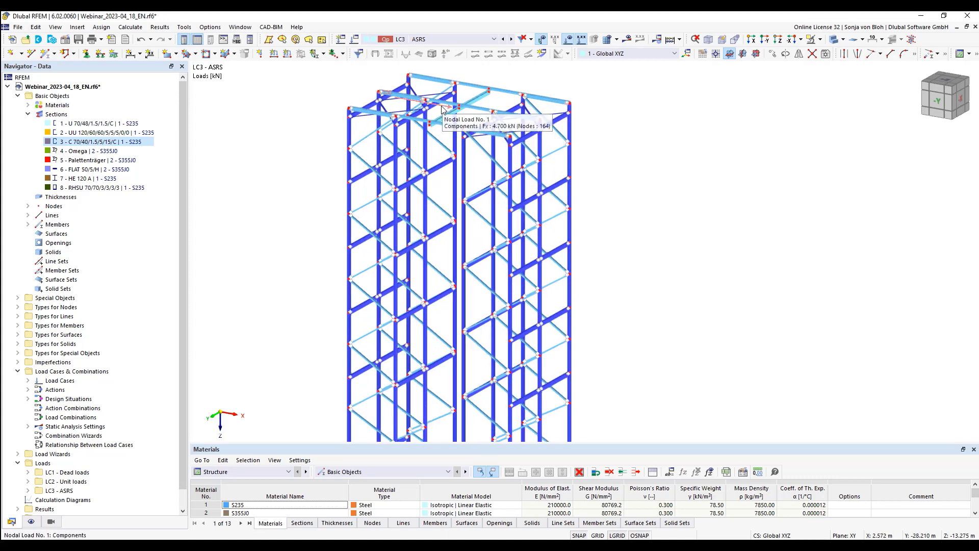
{"action": "scroll", "coordinate": [617, 212], "scroll_direction": "down", "scroll_amount": 2}
{"action": "middle_click_drag", "start_coordinate": [669, 243], "coordinate": [617, 239]}
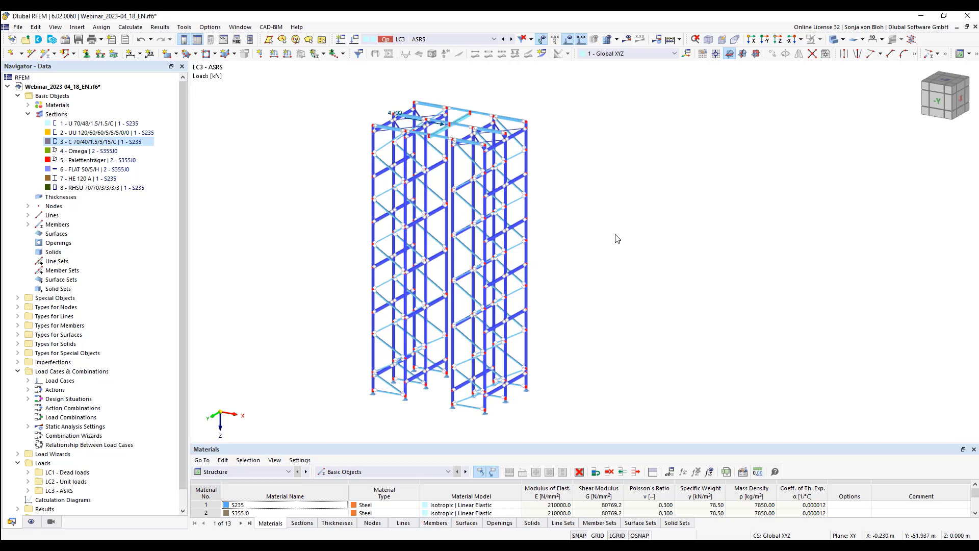
- Activate the Torsional Warping (7 DOF) analysis add-on in the model's base data
{"action": "right_click", "coordinate": [72, 97]}
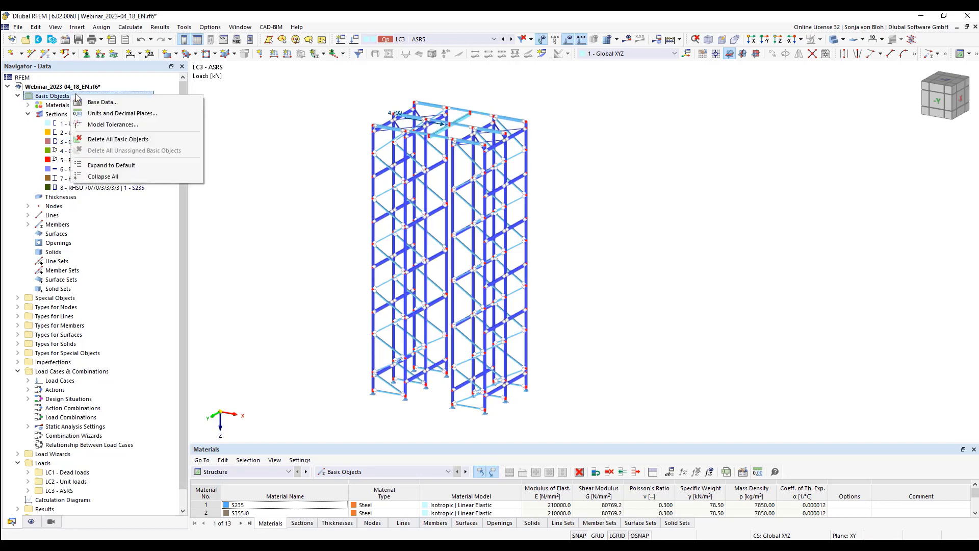
{"action": "left_click", "coordinate": [93, 102]}
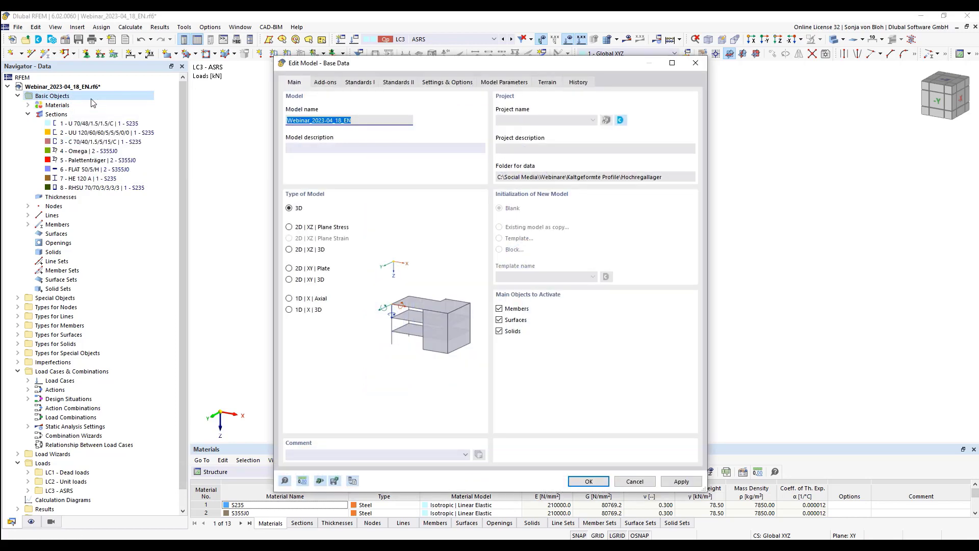
{"action": "left_click", "coordinate": [326, 82]}
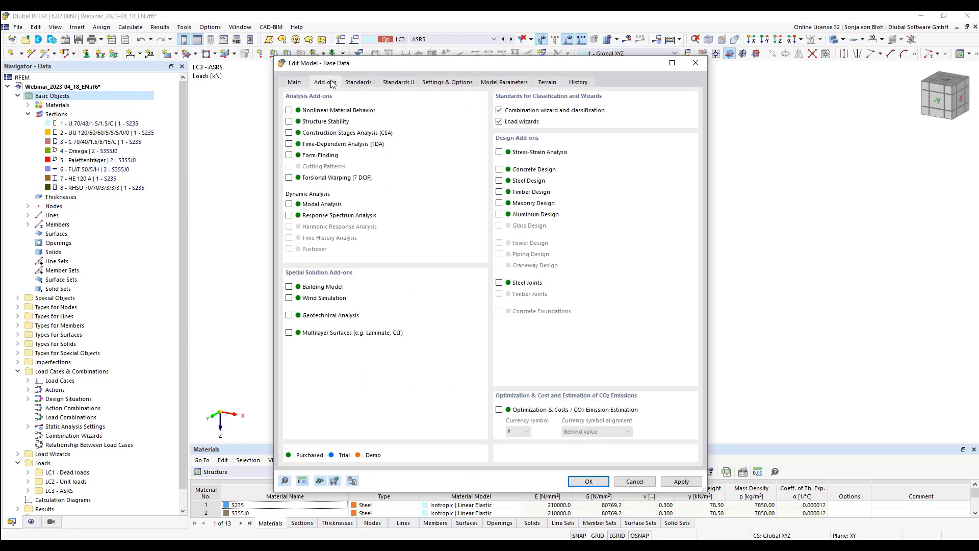
{"action": "left_click", "coordinate": [289, 178]}
{"action": "left_click", "coordinate": [588, 481]}
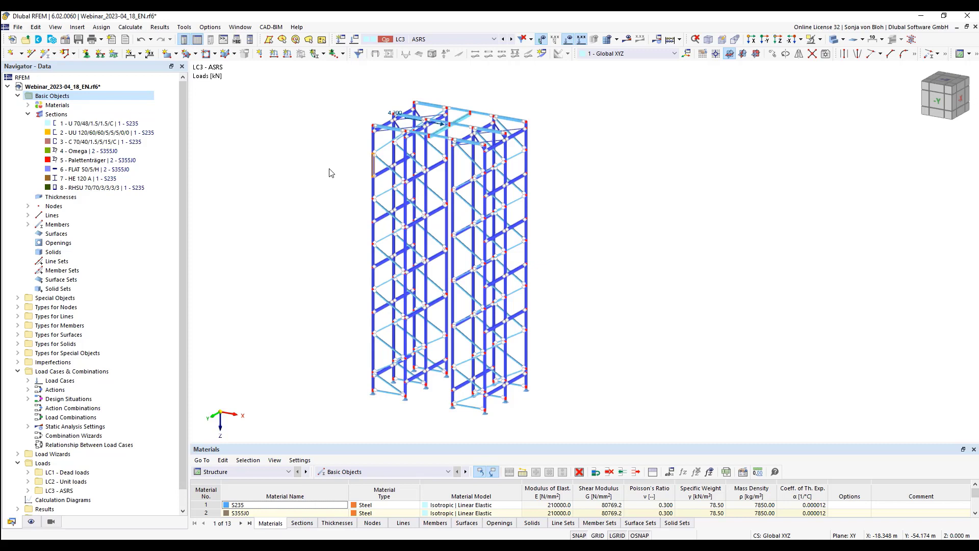
- Restrict the visible objects to the members with section 4 - Omega using the generated visibilities by section
{"action": "left_click", "coordinate": [50, 521]}
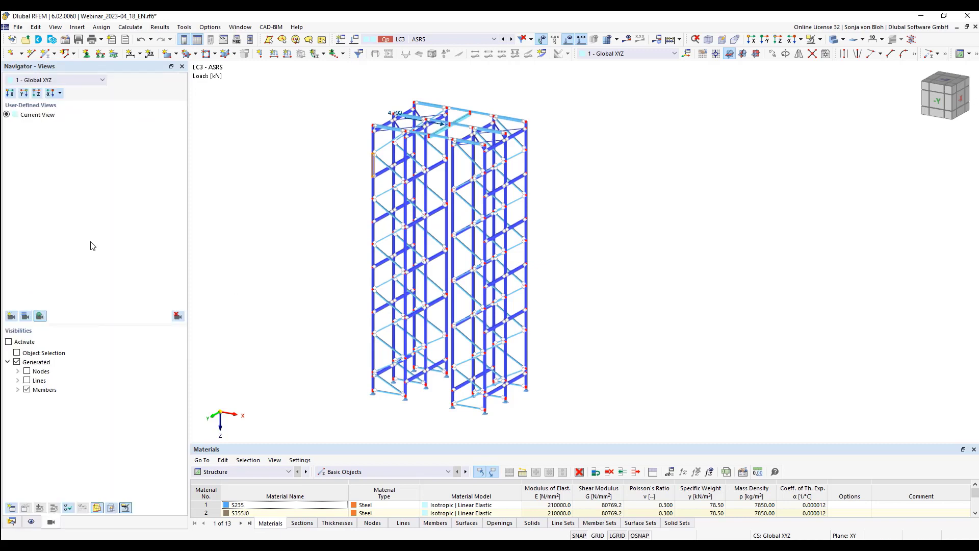
{"action": "left_click", "coordinate": [19, 390]}
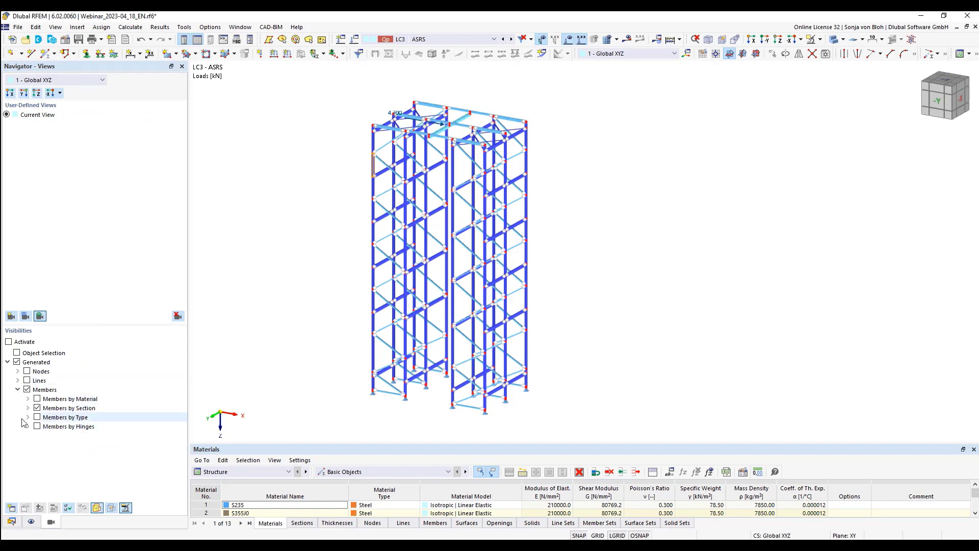
{"action": "left_click", "coordinate": [27, 409]}
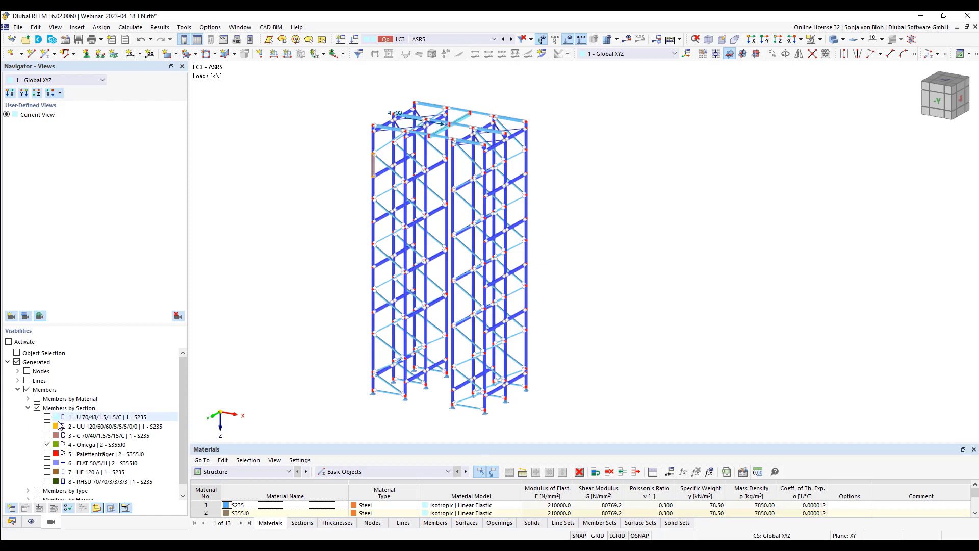
{"action": "left_click", "coordinate": [92, 445]}
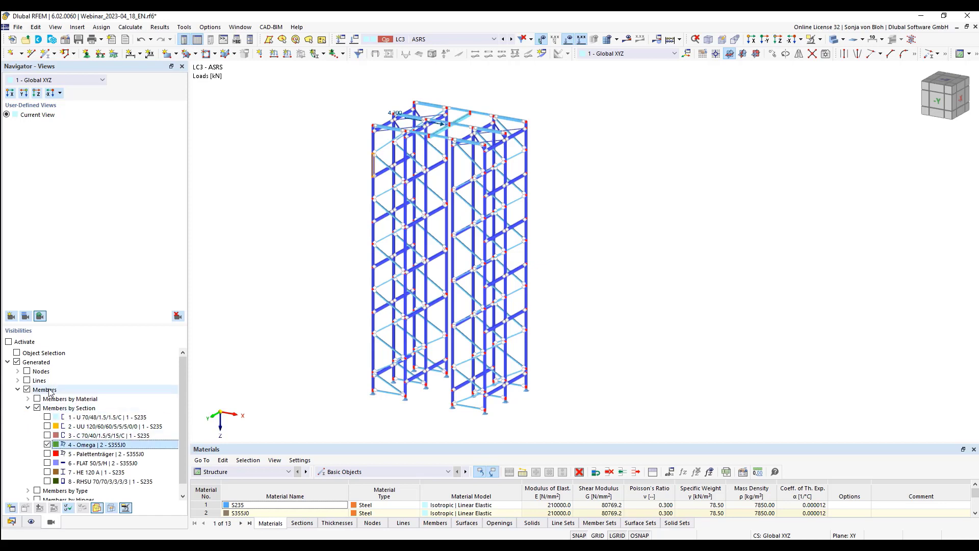
{"action": "left_click", "coordinate": [9, 342]}
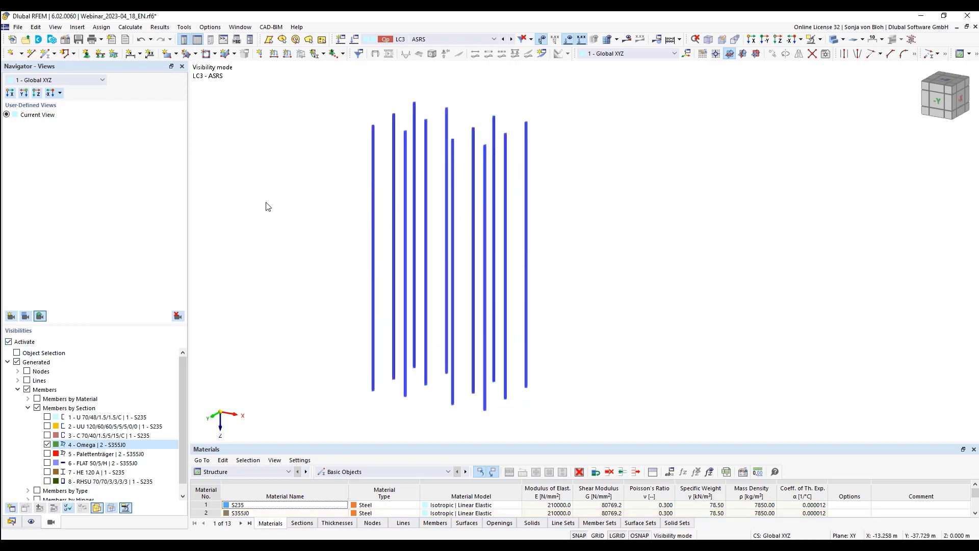
- Create continuous member sets from all the Omega uprights and restore the display of the whole model
{"action": "mouse_move", "coordinate": [300, 73]}
{"action": "left_mouse_down"}
{"action": "mouse_move", "coordinate": [509, 398]}
{"action": "mouse_move", "coordinate": [614, 430]}
{"action": "left_mouse_up"}
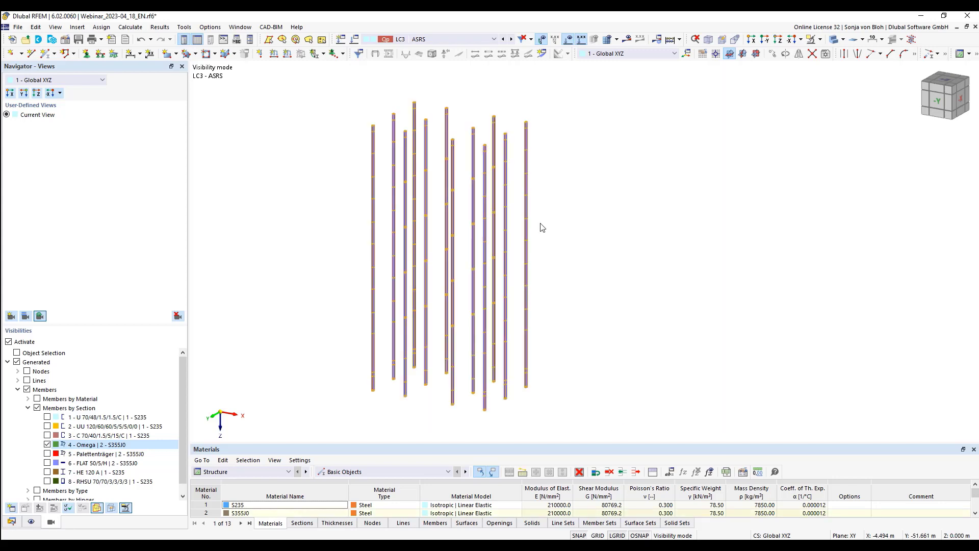
{"action": "right_click", "coordinate": [527, 206]}
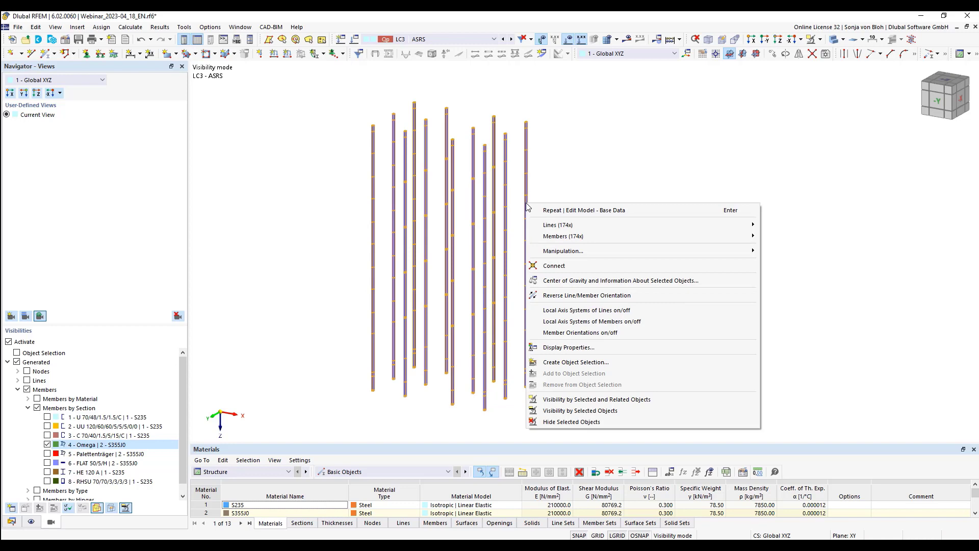
{"action": "mouse_move", "coordinate": [602, 236]}
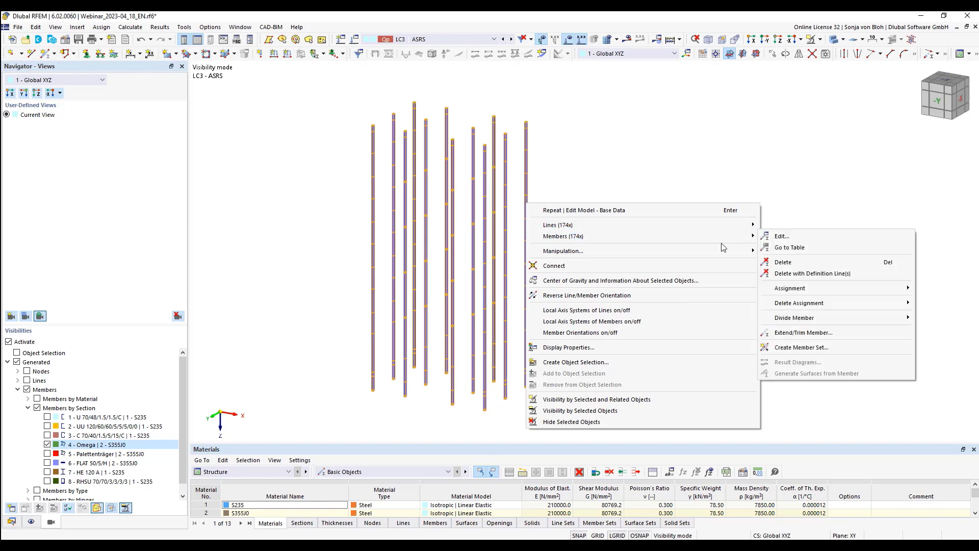
{"action": "left_click", "coordinate": [800, 348]}
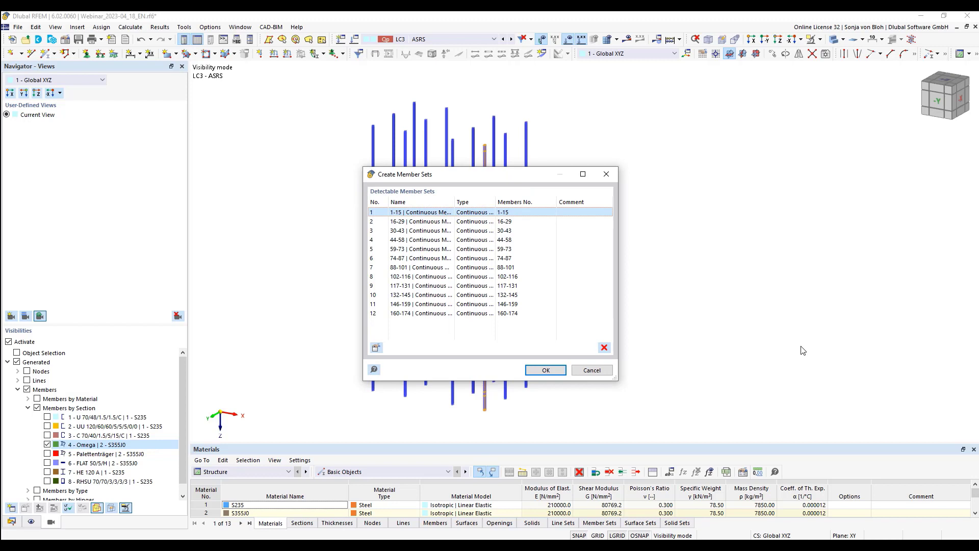
{"action": "left_click", "coordinate": [543, 370]}
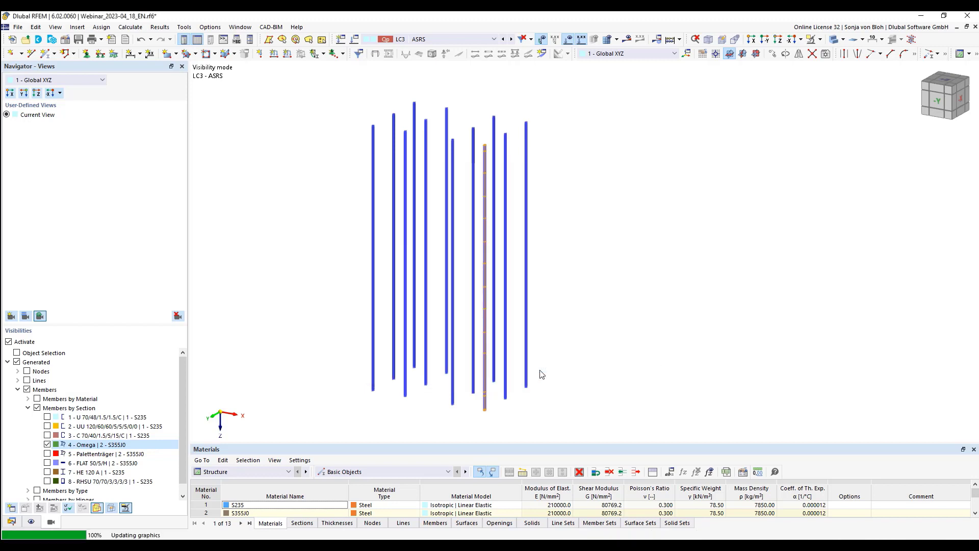
{"action": "left_click", "coordinate": [8, 342]}
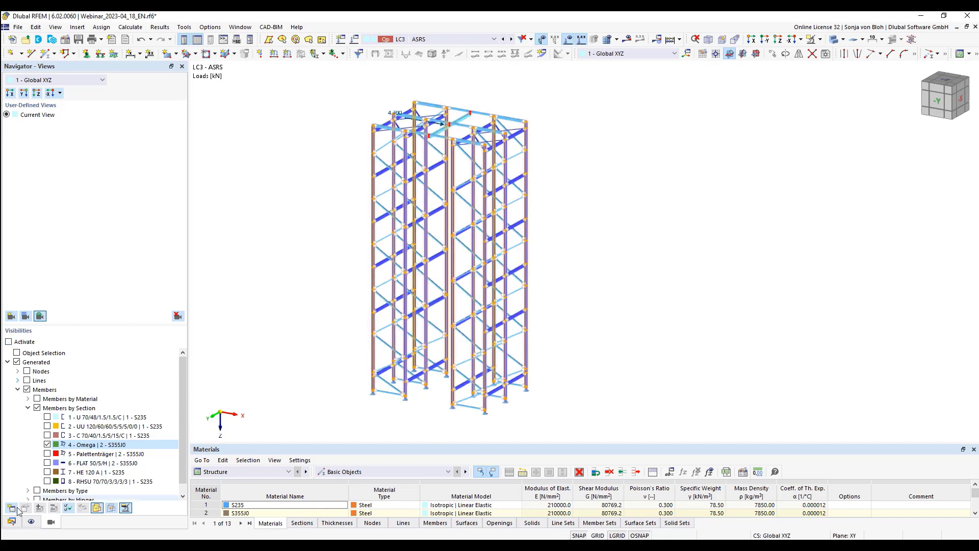
- Review the definition and options of the first member set, covering members 1-15, without saving changes
{"action": "left_click", "coordinate": [11, 521]}
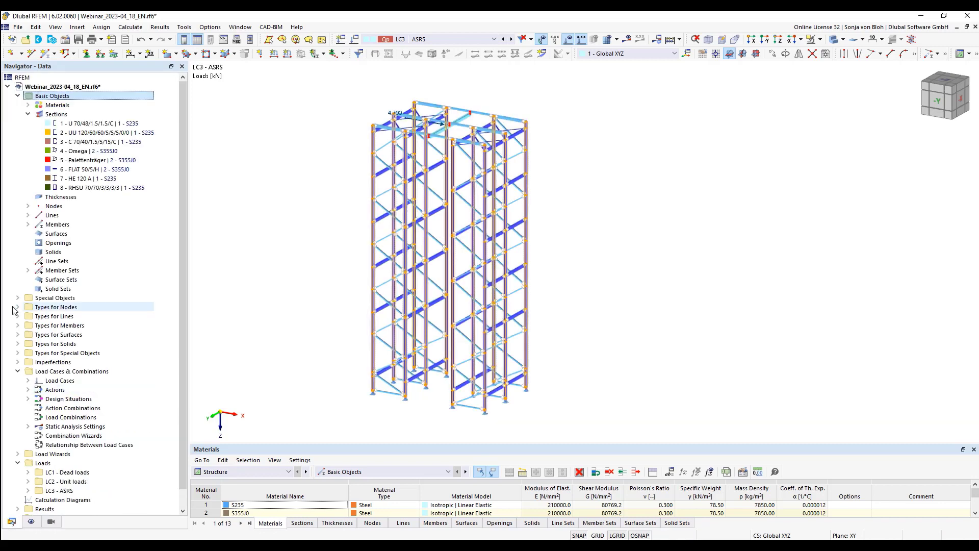
{"action": "left_click", "coordinate": [28, 270]}
{"action": "left_click", "coordinate": [105, 279]}
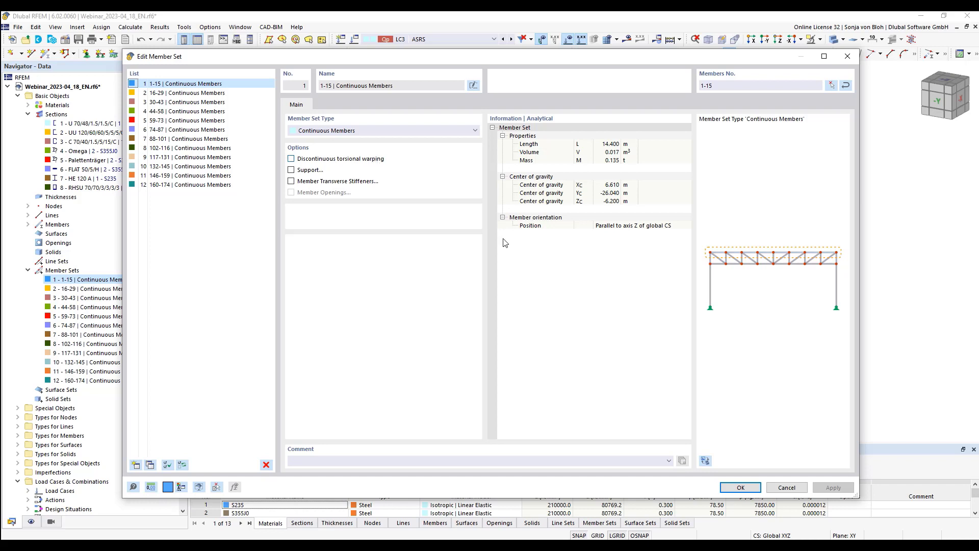
{"action": "left_click", "coordinate": [784, 490]}
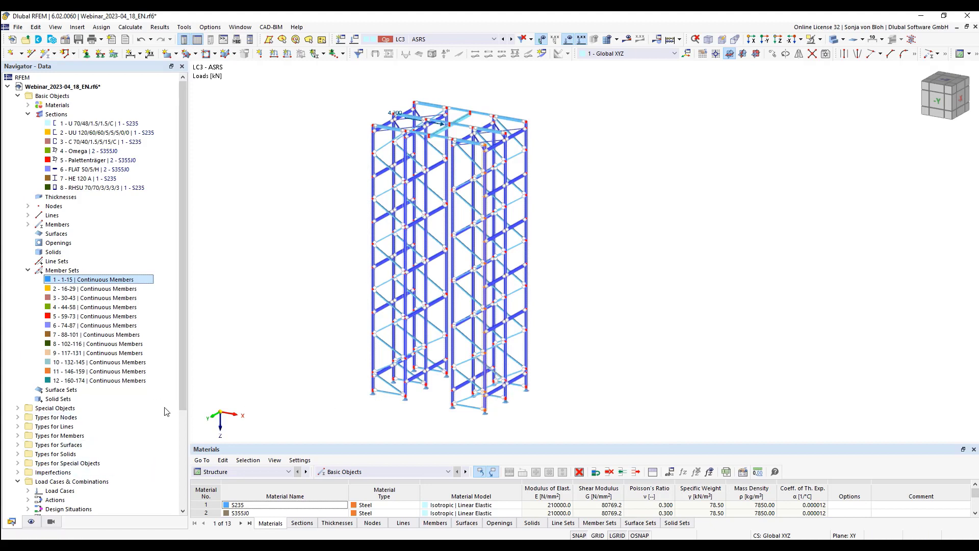
- Create a new imperfection case named Initial sway +X with the imperfection type Local Imperfections
{"action": "left_click_drag", "start_coordinate": [185, 359], "coordinate": [170, 460]}
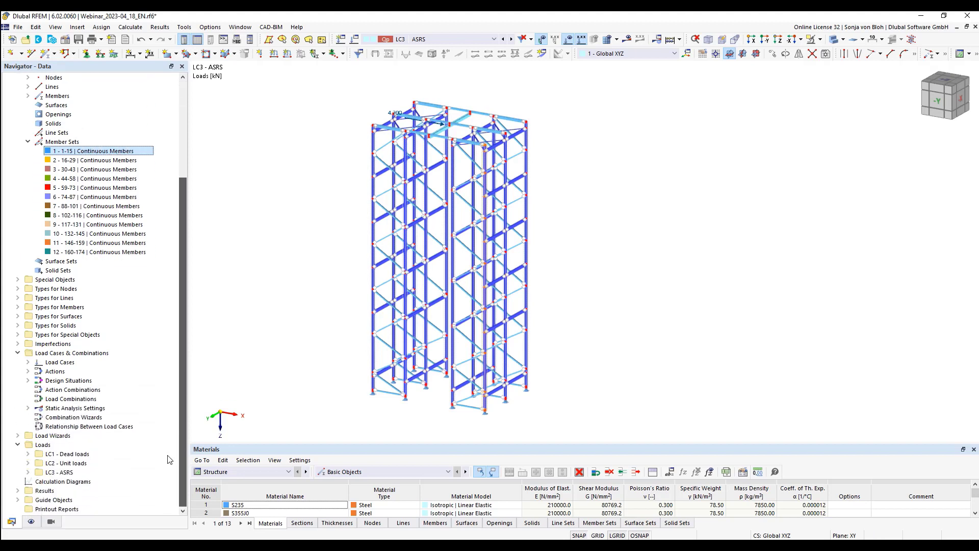
{"action": "left_click", "coordinate": [17, 344]}
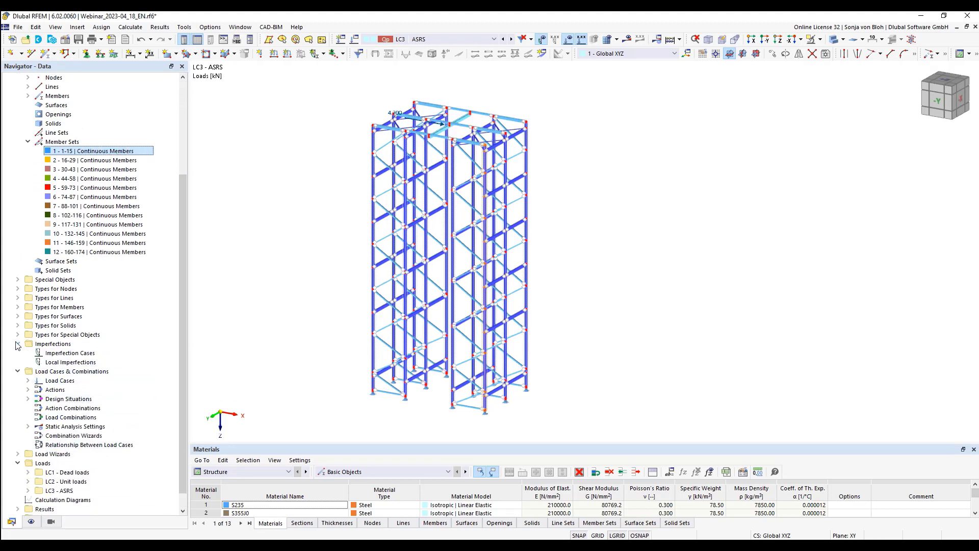
{"action": "right_click", "coordinate": [75, 353]}
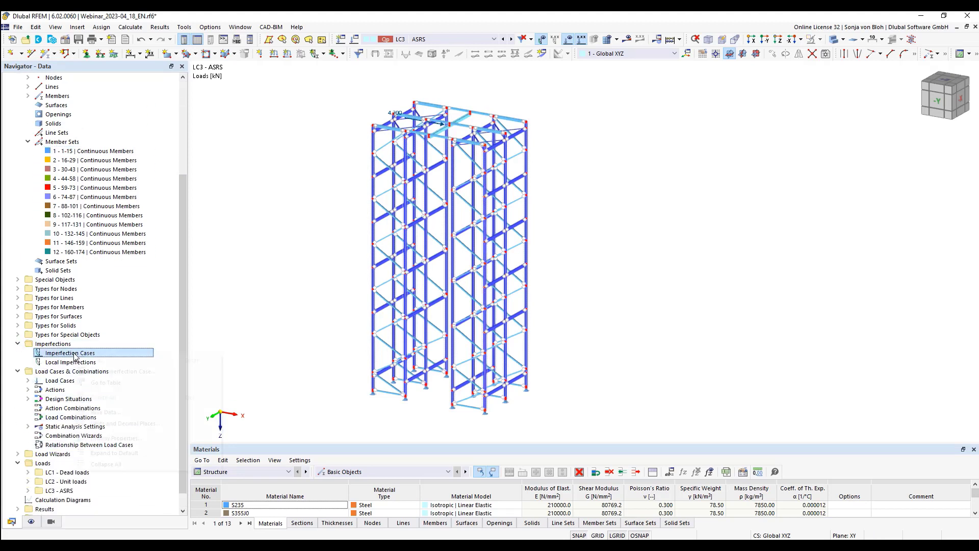
{"action": "left_click", "coordinate": [108, 371]}
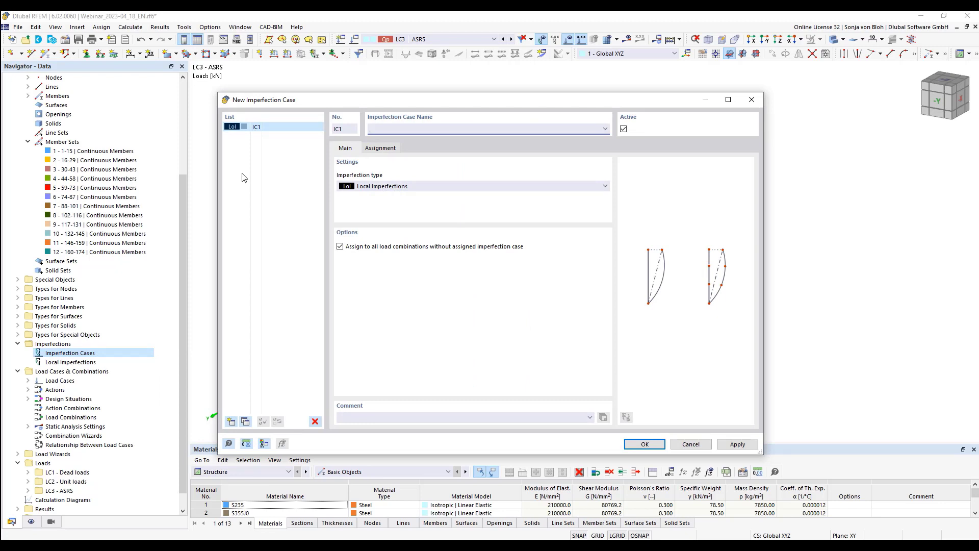
{"action": "type", "text": "Initial sway +X"}
{"action": "left_click", "coordinate": [414, 187]}
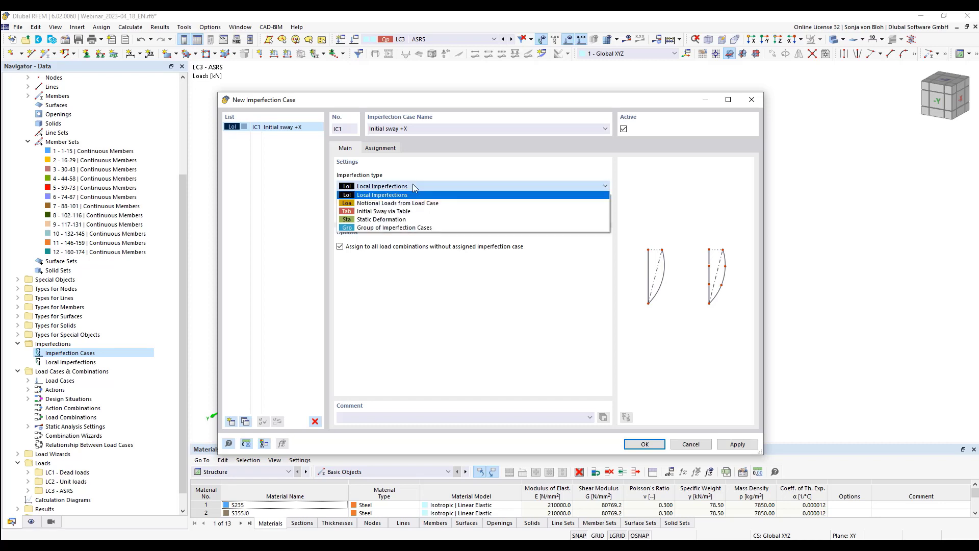
{"action": "left_click", "coordinate": [384, 196]}
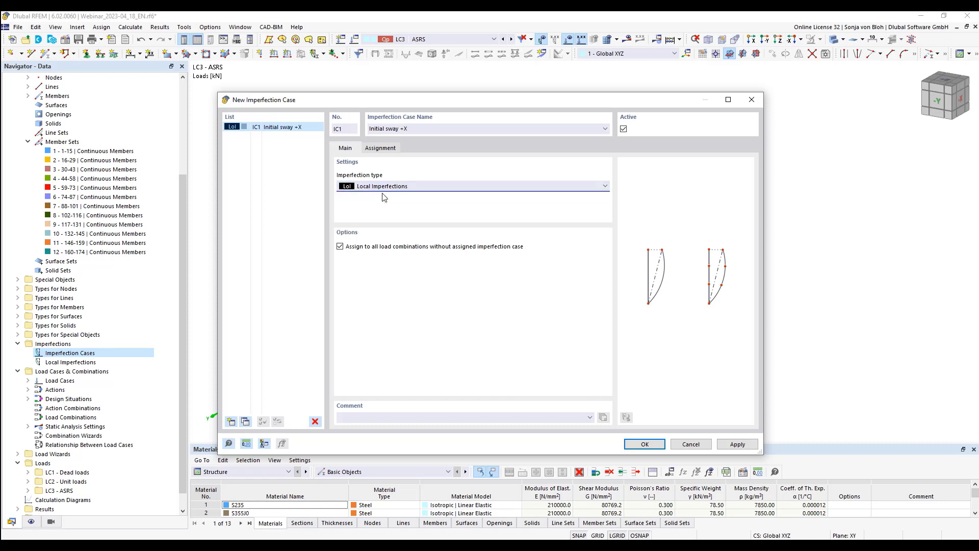
{"action": "left_click", "coordinate": [645, 444]}
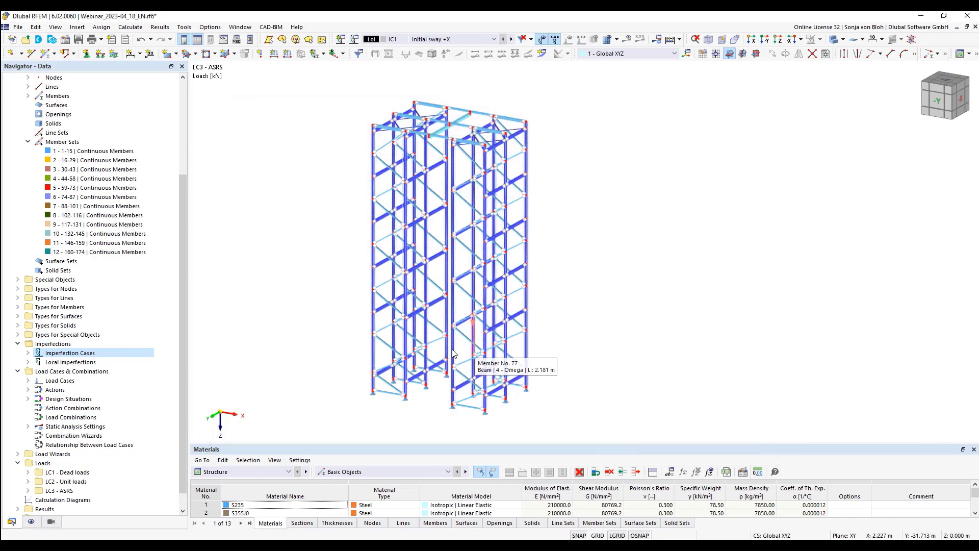
- Start a new member set imperfection in case IC1 as a relative initial sway of 1/500
{"action": "left_click", "coordinate": [28, 362]}
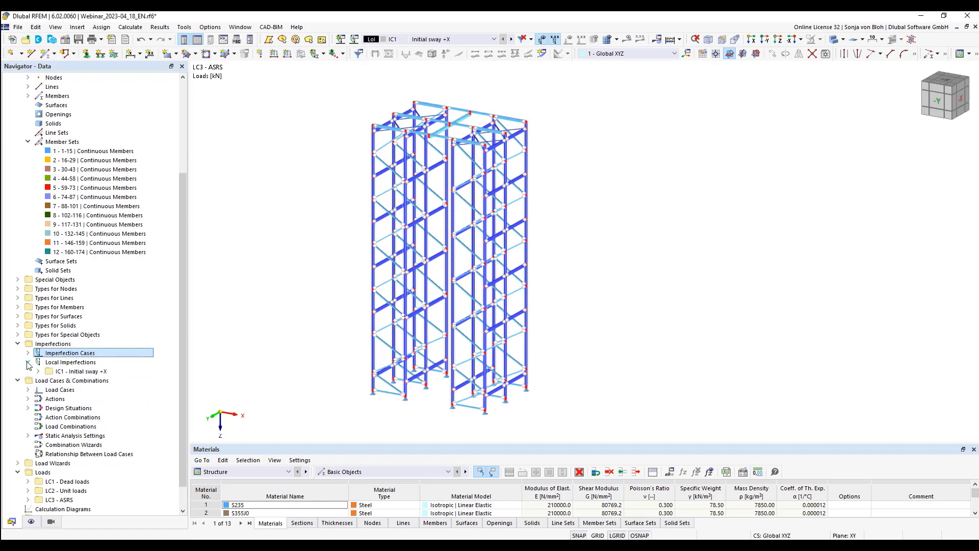
{"action": "left_click", "coordinate": [39, 372]}
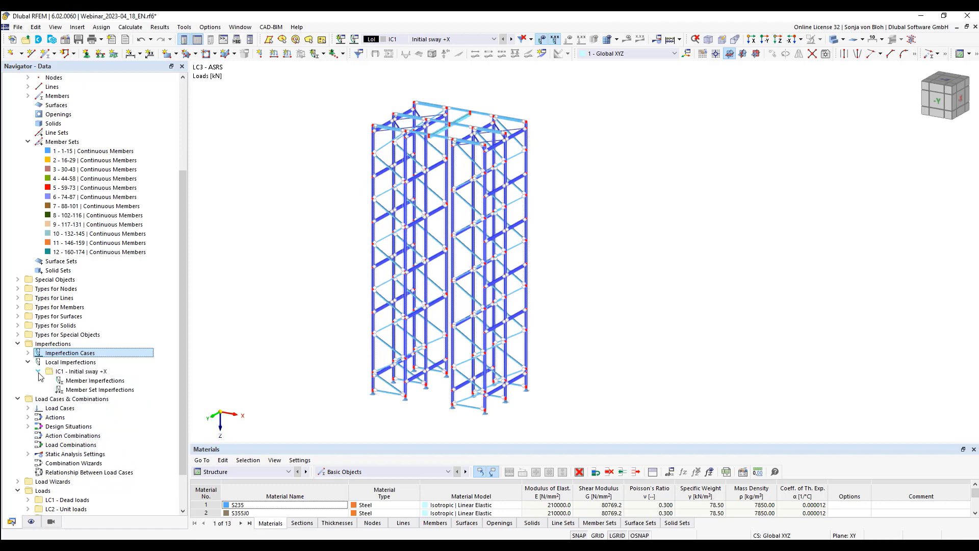
{"action": "right_click", "coordinate": [87, 390]}
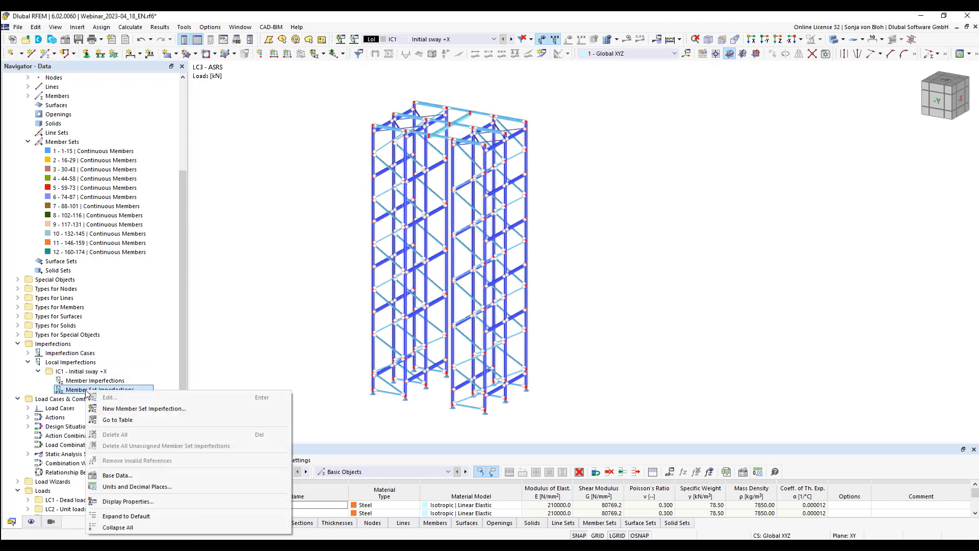
{"action": "left_click", "coordinate": [127, 408]}
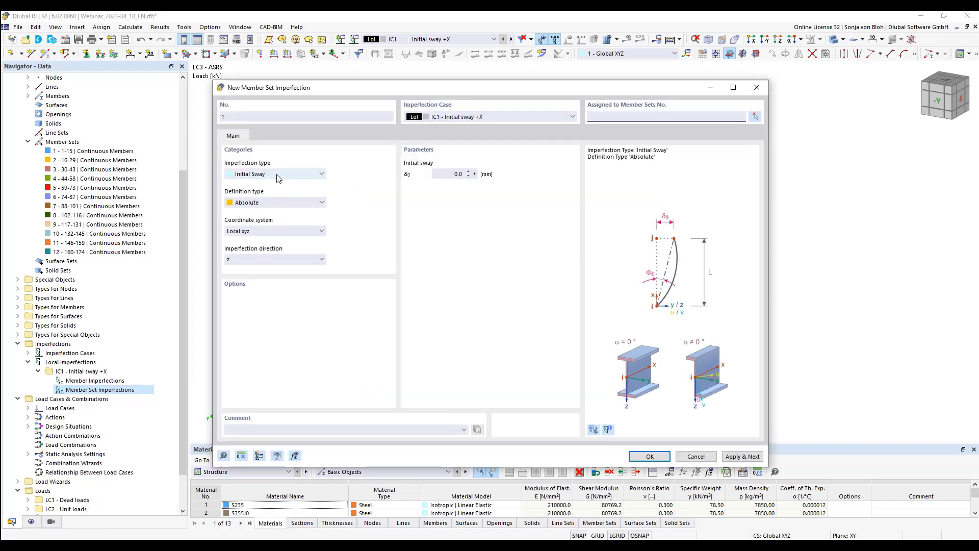
{"action": "left_click", "coordinate": [296, 202]}
{"action": "left_click", "coordinate": [265, 211]}
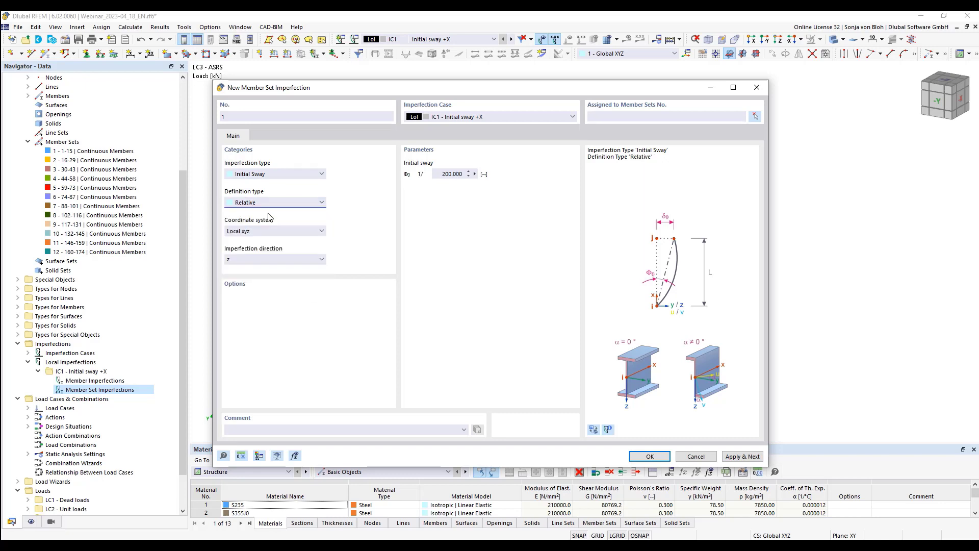
{"action": "left_click", "coordinate": [434, 174]}
{"action": "type", "text": "500"}
- Set the imperfection's coordinate system to 1 - Global XYZ and its direction to global X on true length
{"action": "left_click", "coordinate": [321, 231]}
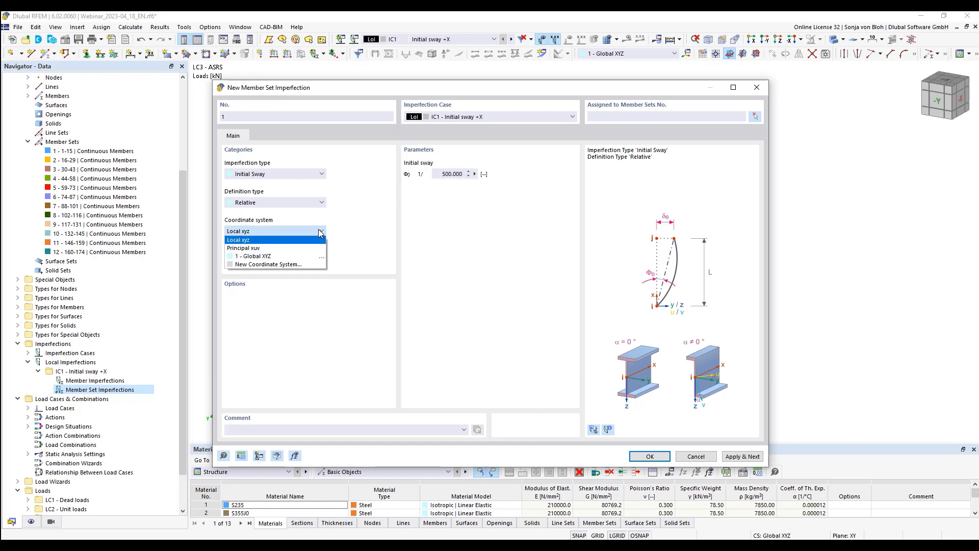
{"action": "left_click", "coordinate": [254, 255]}
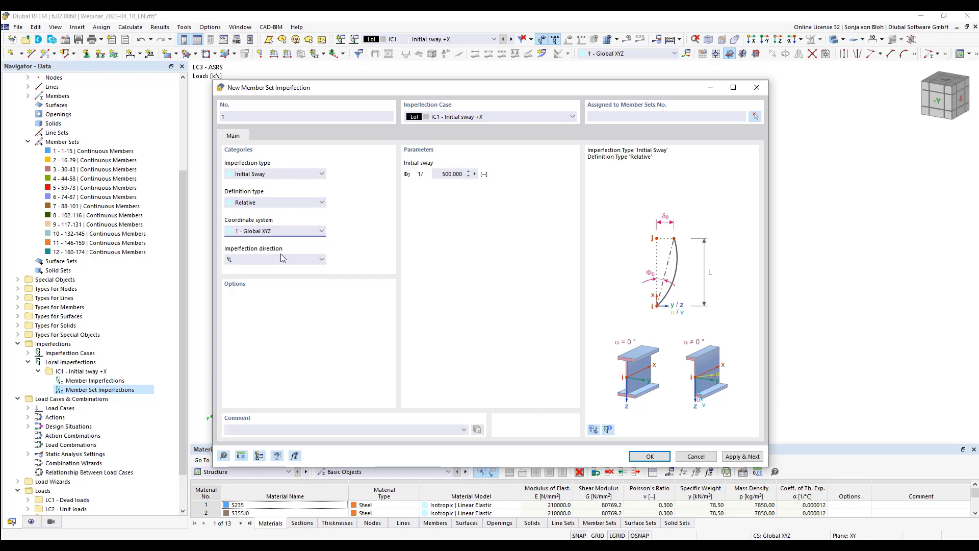
{"action": "left_click", "coordinate": [318, 259]}
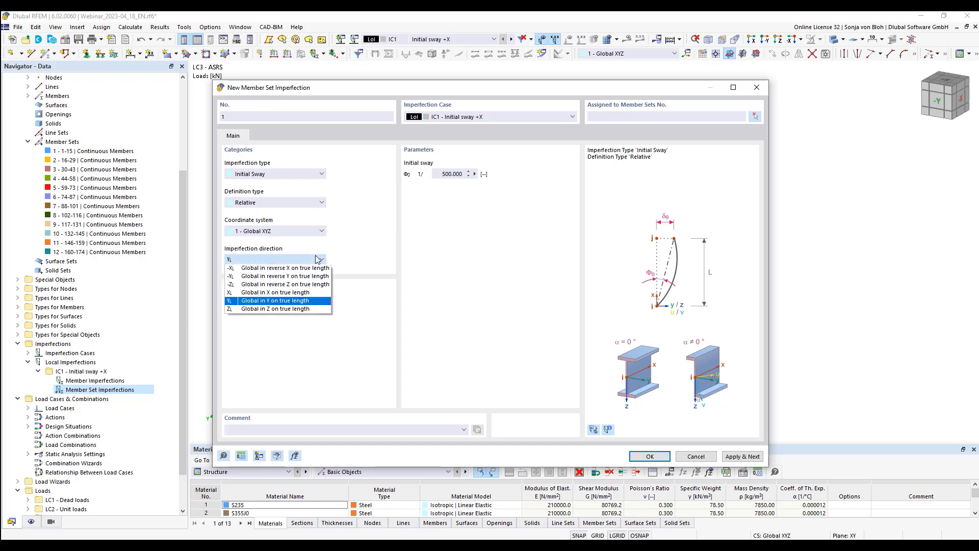
{"action": "left_click", "coordinate": [265, 294]}
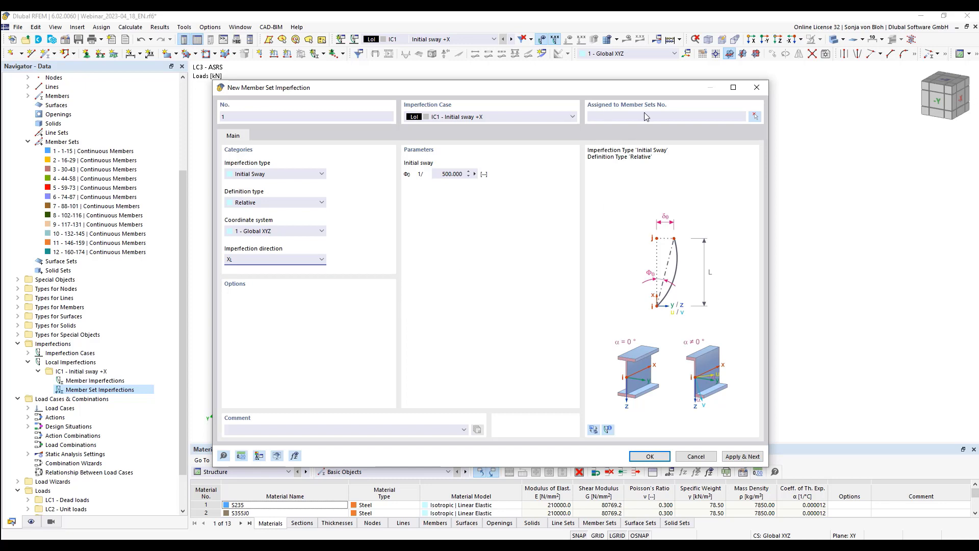
- Assign the initial sway imperfection to all member sets 1-12 of the rack and save it
{"action": "left_click", "coordinate": [755, 117]}
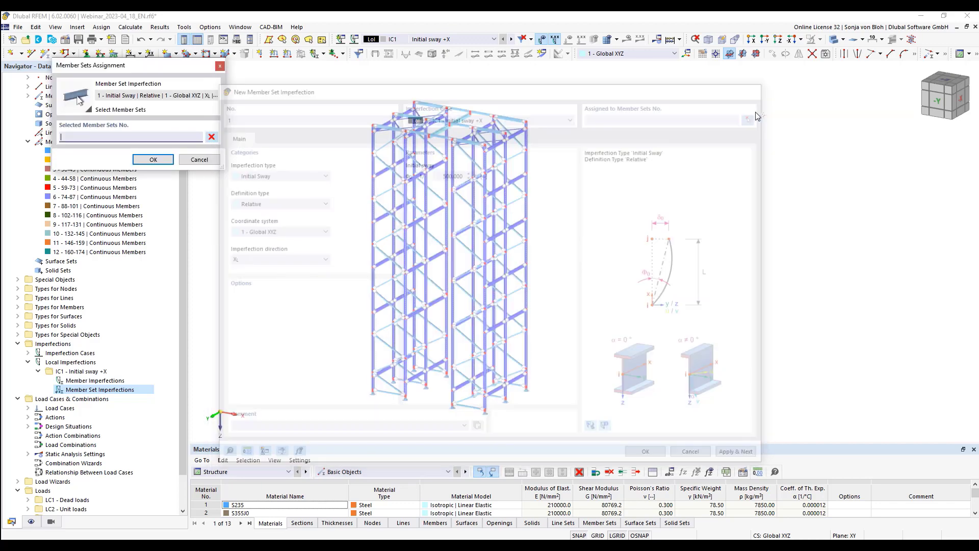
{"action": "left_click_drag", "start_coordinate": [312, 78], "coordinate": [600, 430]}
{"action": "left_click", "coordinate": [153, 159]}
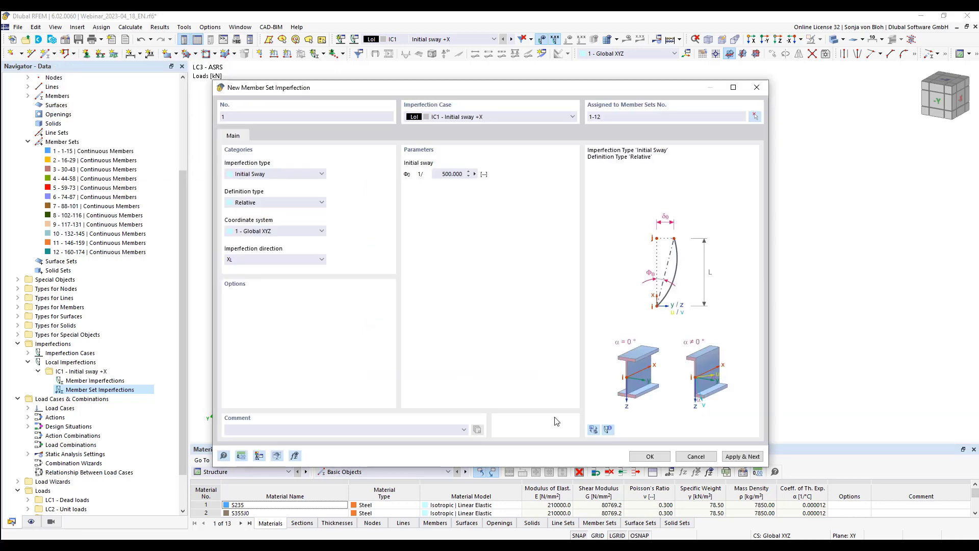
{"action": "left_click", "coordinate": [647, 456]}
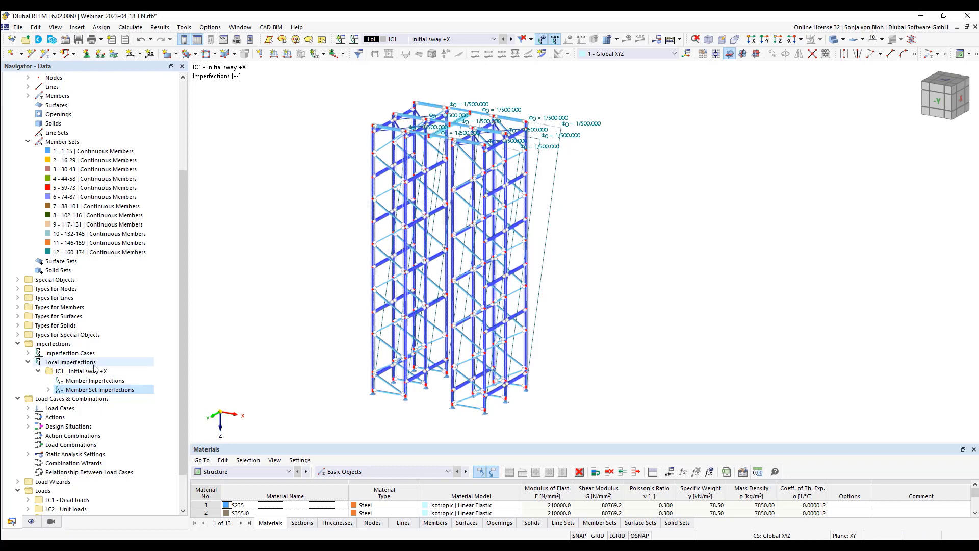
- Copy imperfection case IC1 and name the copy Initial sway +Y
{"action": "left_click", "coordinate": [29, 352]}
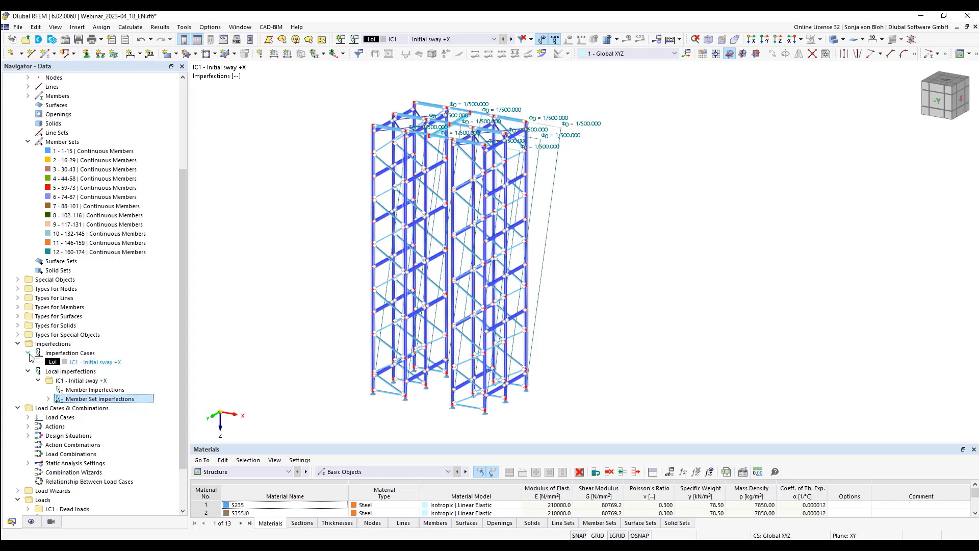
{"action": "left_click", "coordinate": [75, 363]}
{"action": "double_click", "coordinate": [76, 363]}
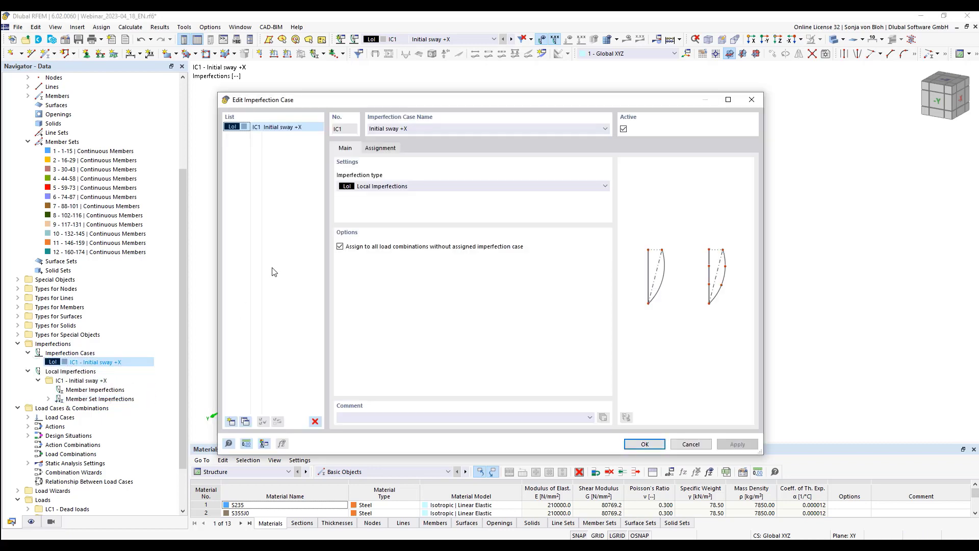
{"action": "left_click", "coordinate": [246, 421]}
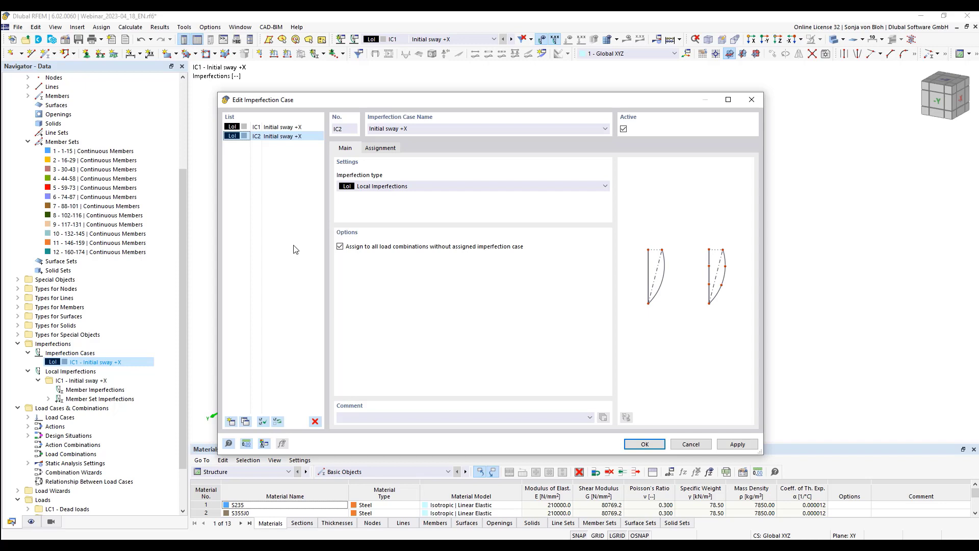
{"action": "left_click", "coordinate": [421, 128]}
{"action": "type", "text": "Y"}
{"action": "left_click", "coordinate": [644, 444]}
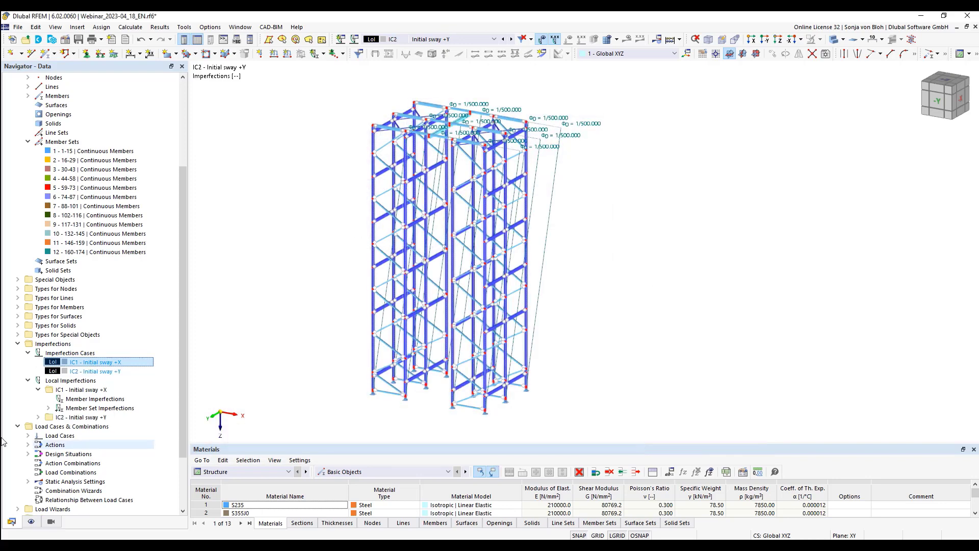
- Change the direction of the member set imperfection in case IC2 to global Y on true length
{"action": "left_click", "coordinate": [38, 417]}
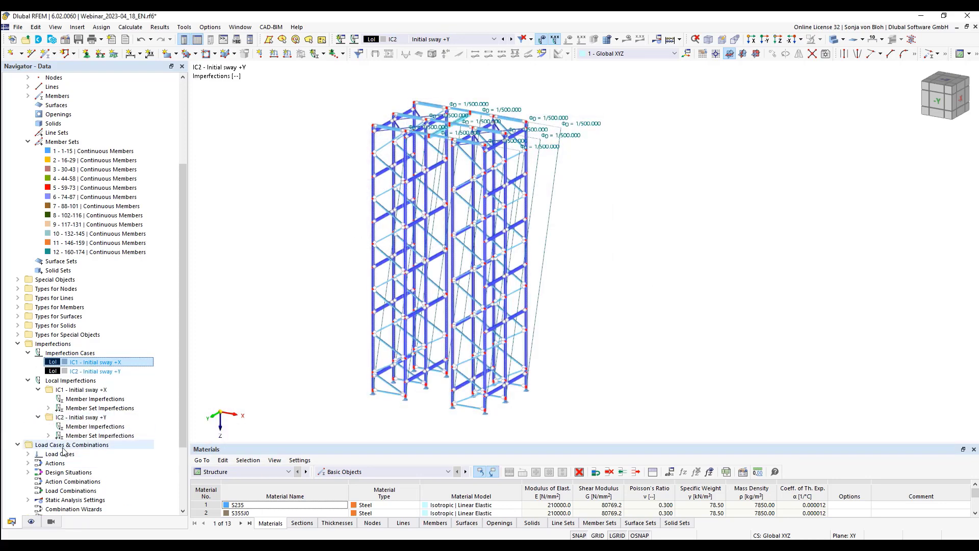
{"action": "left_click", "coordinate": [48, 435]}
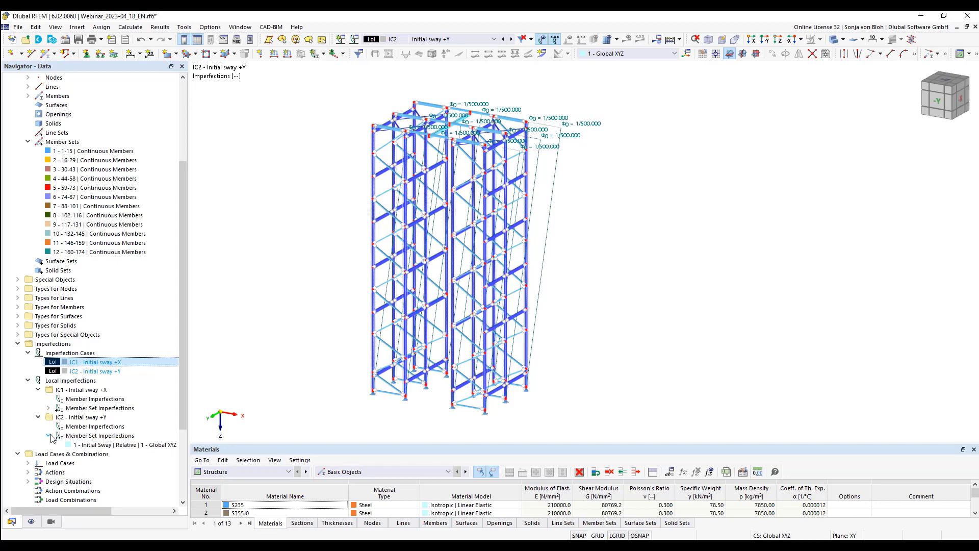
{"action": "double_click", "coordinate": [104, 444]}
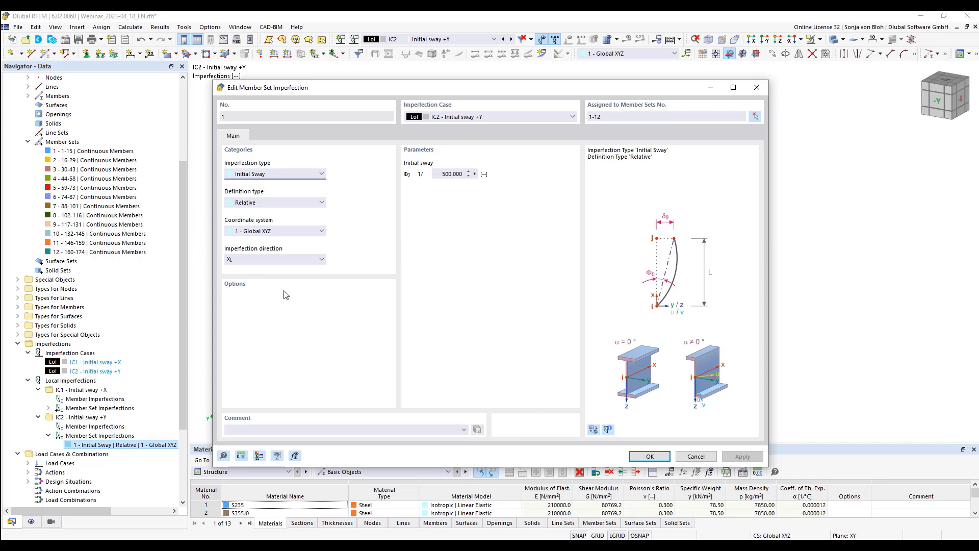
{"action": "left_click", "coordinate": [293, 260]}
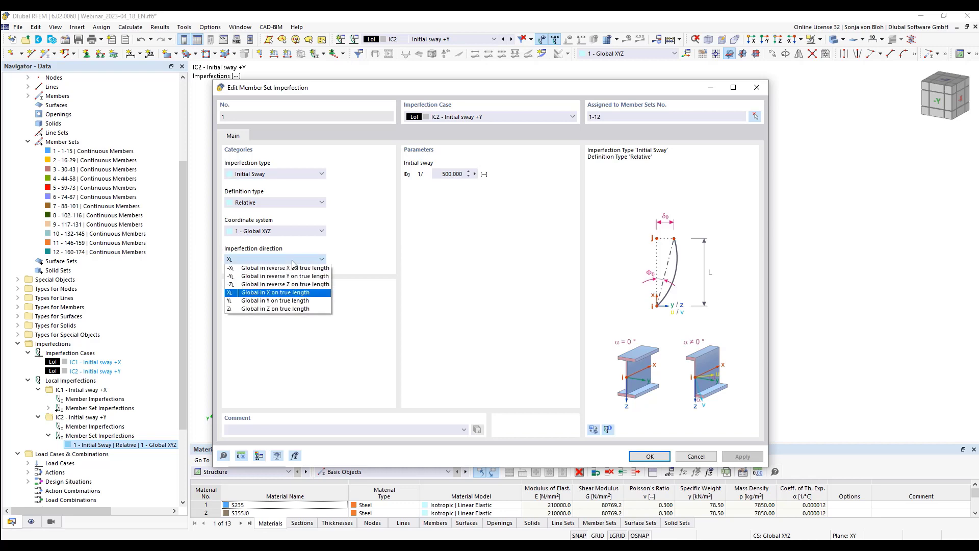
{"action": "left_click", "coordinate": [255, 302]}
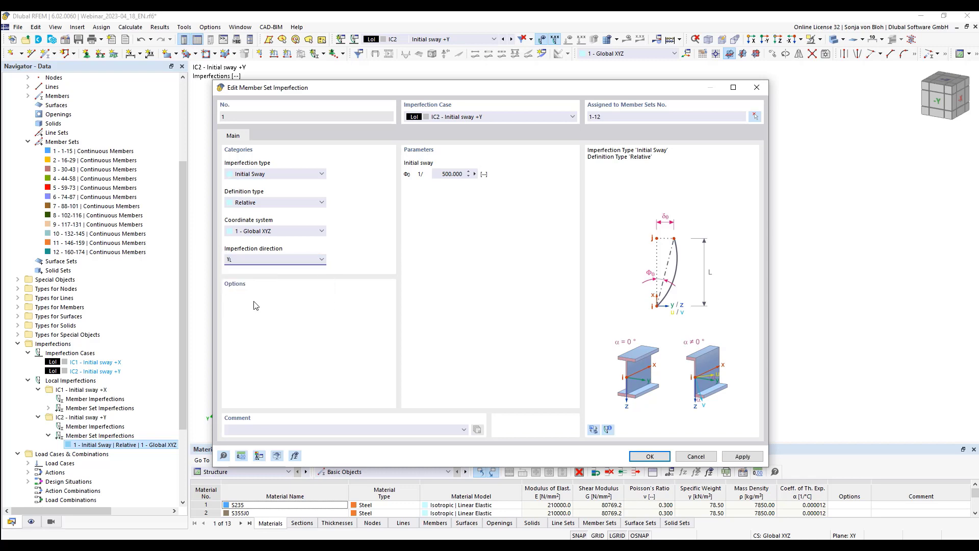
{"action": "left_click", "coordinate": [650, 456]}
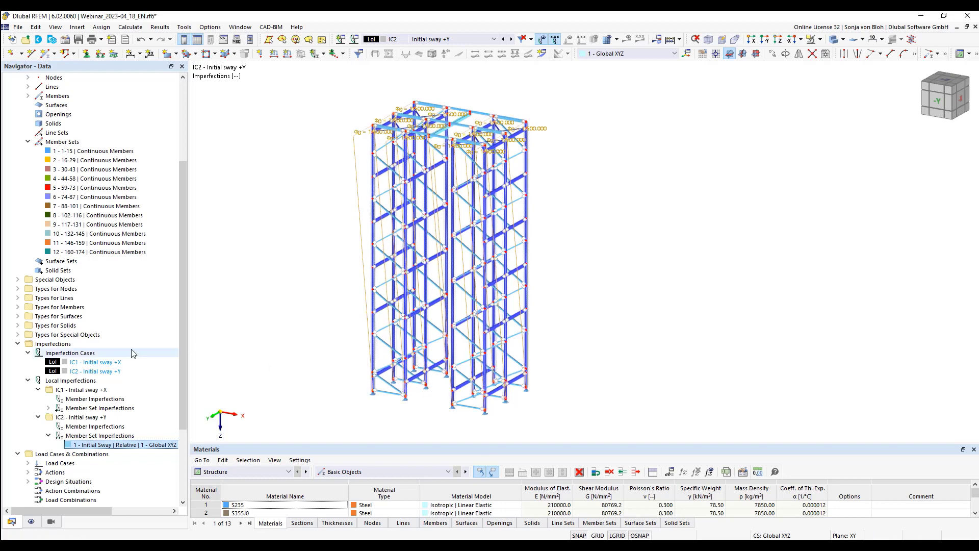
- Create a third imperfection case named Initial bow X with the type Local Imperfections
{"action": "right_click", "coordinate": [83, 354]}
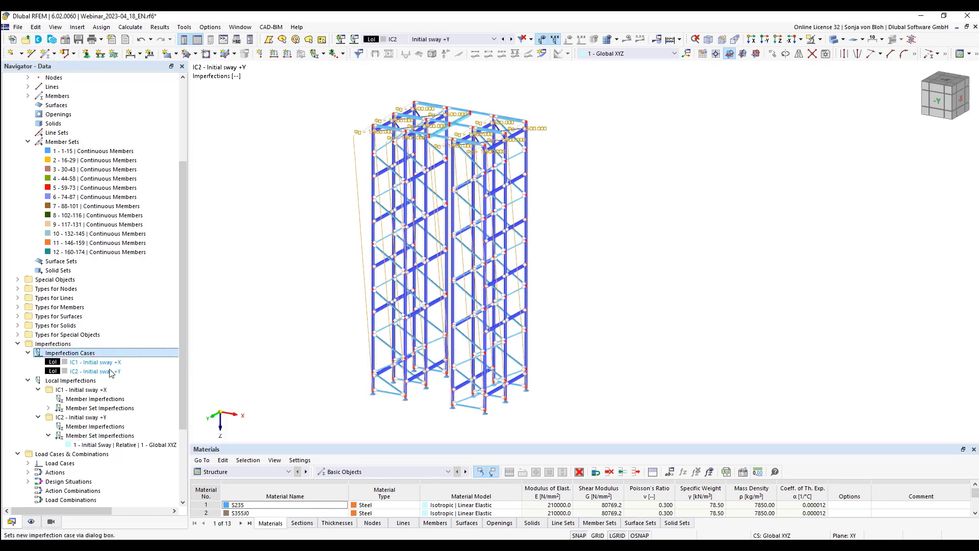
{"action": "left_click", "coordinate": [111, 372]}
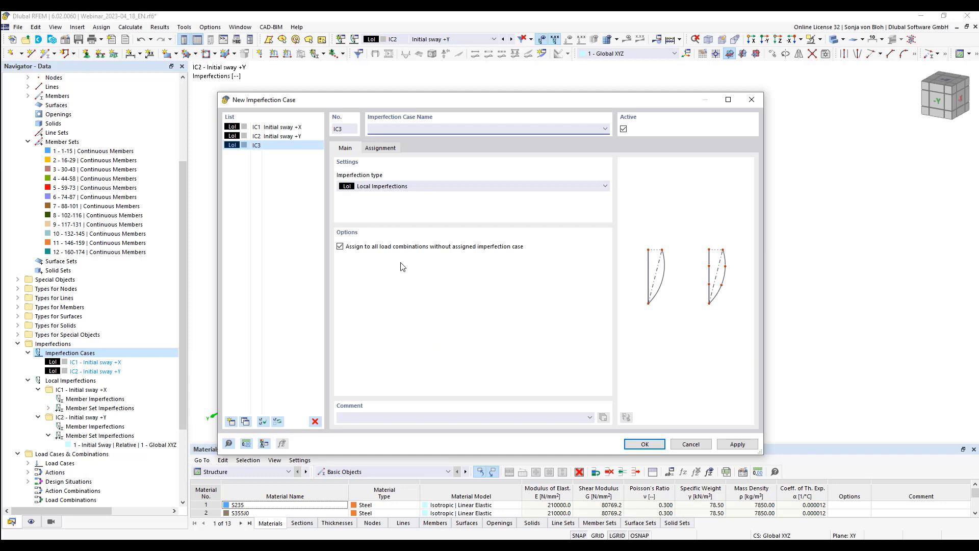
{"action": "type", "text": "Initial bow X"}
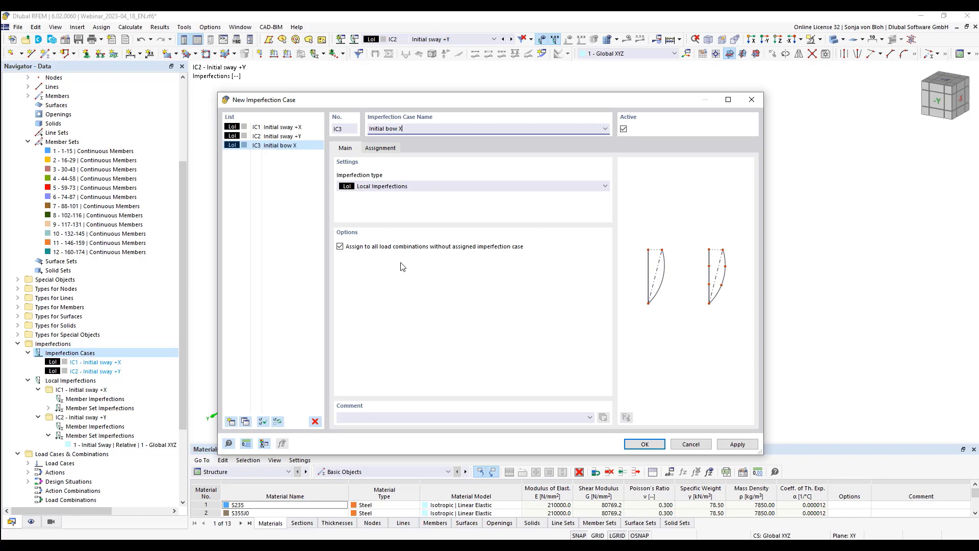
{"action": "left_click", "coordinate": [656, 443]}
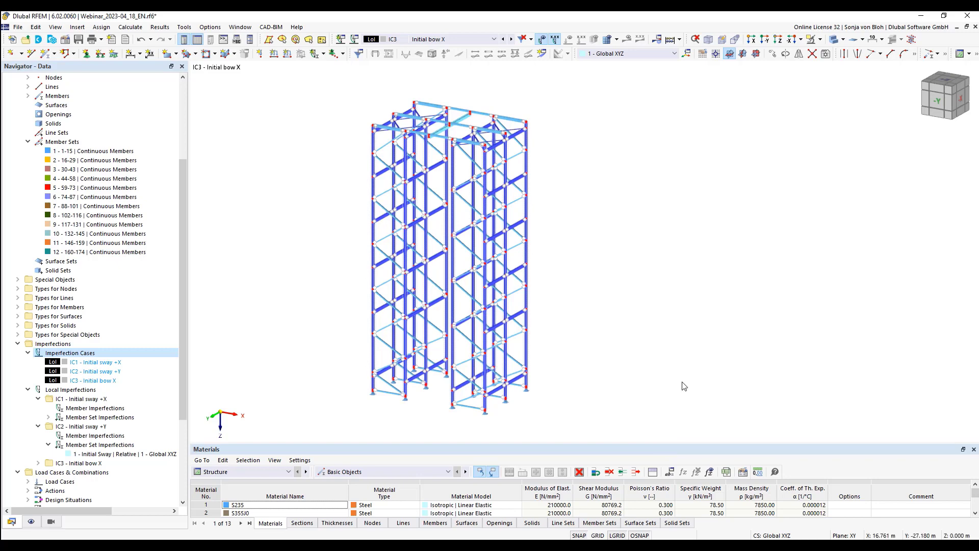
- Isolate the two rack uprights at the +X, +Y corner in plan, together with their related objects
{"action": "left_click", "coordinate": [779, 41]}
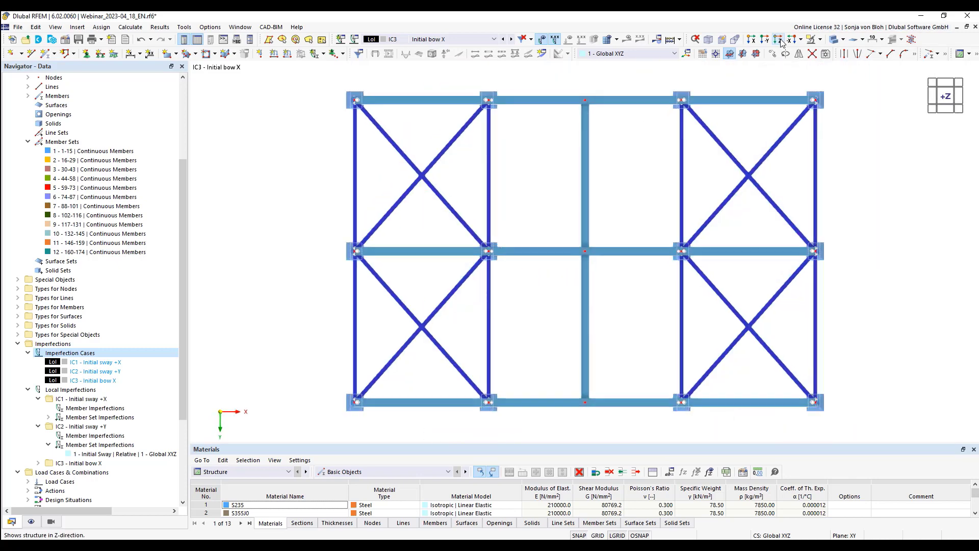
{"action": "left_click_drag", "start_coordinate": [647, 376], "coordinate": [713, 415]}
{"action": "left_click_drag", "start_coordinate": [766, 343], "coordinate": [855, 396]}
{"action": "left_click", "coordinate": [820, 40]}
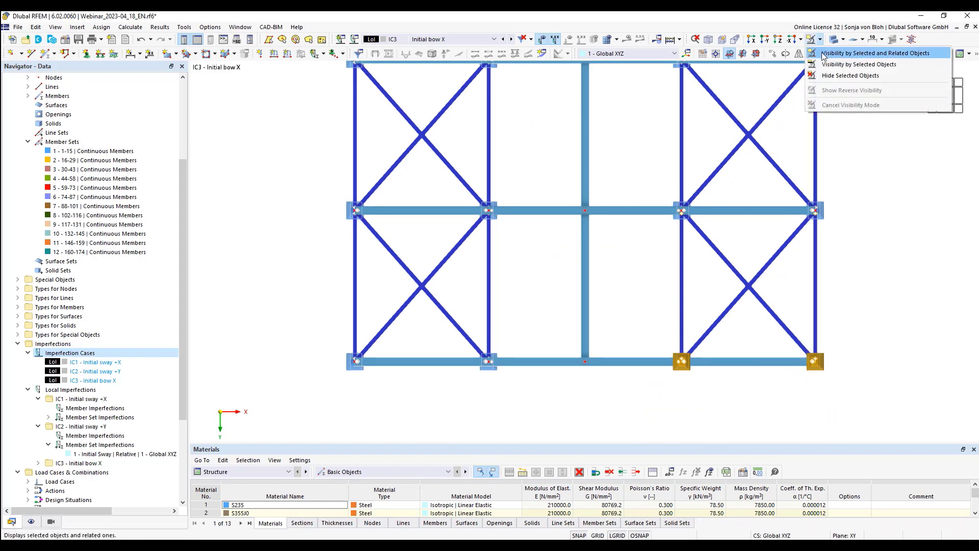
{"action": "left_click", "coordinate": [823, 53]}
{"action": "scroll", "coordinate": [482, 307], "scroll_direction": "down", "scroll_amount": 2}
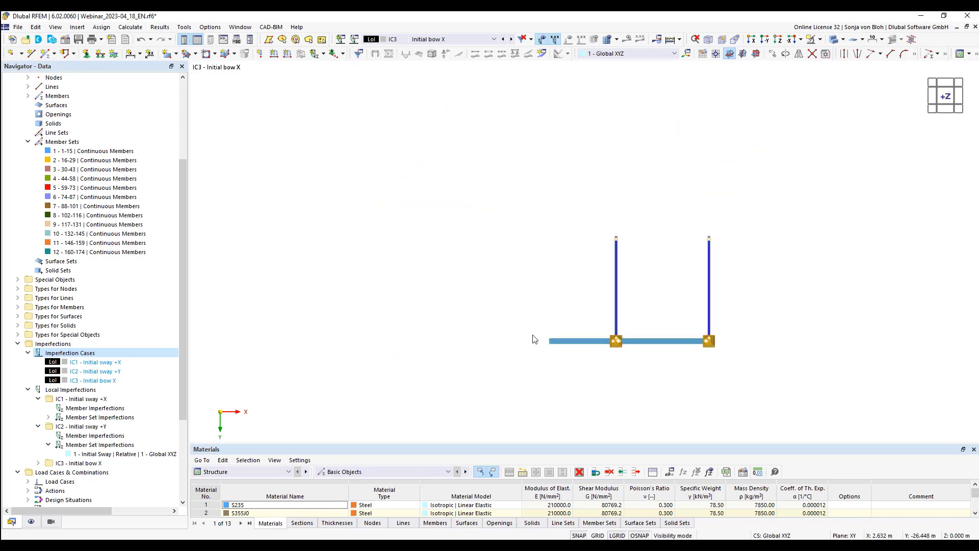
{"action": "middle_click_drag", "start_coordinate": [533, 354], "coordinate": [263, 233], "text": "ctrl"}
{"action": "scroll", "coordinate": [472, 271], "scroll_direction": "down", "scroll_amount": 2}
{"action": "scroll", "coordinate": [280, 227], "scroll_direction": "down", "scroll_amount": 1}
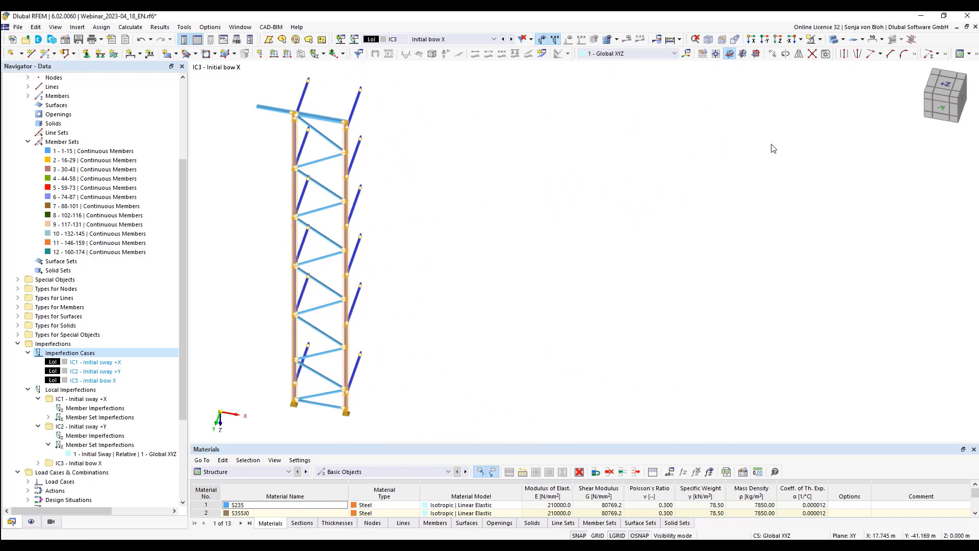
- Display the isolated rack frame in wireframe mode with object numbering shown
{"action": "left_click", "coordinate": [820, 40]}
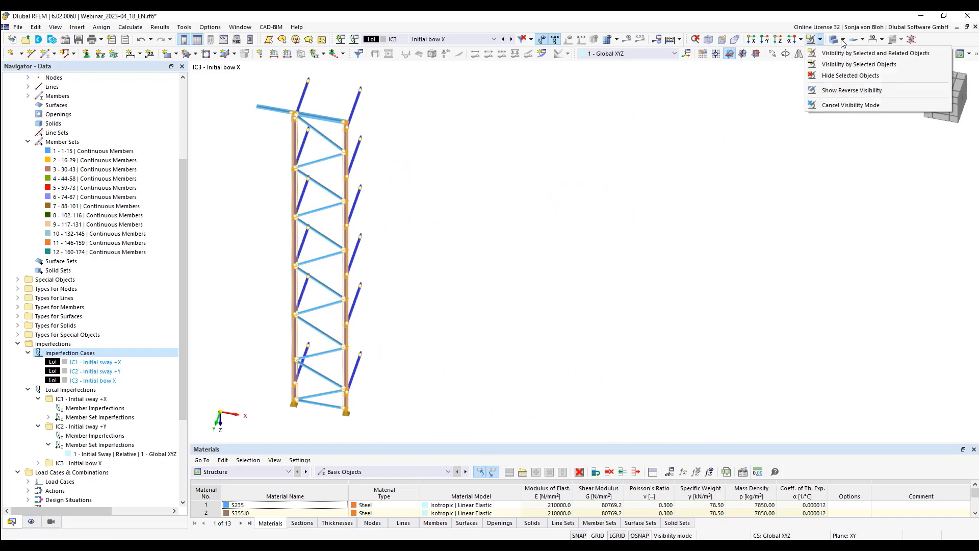
{"action": "left_click", "coordinate": [842, 41]}
{"action": "left_click", "coordinate": [867, 53]}
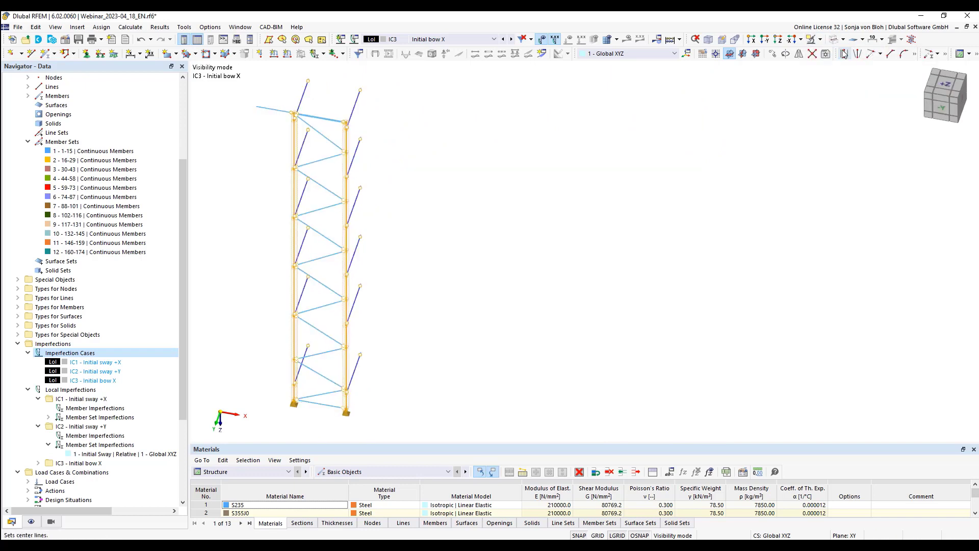
{"action": "right_click", "coordinate": [425, 193]}
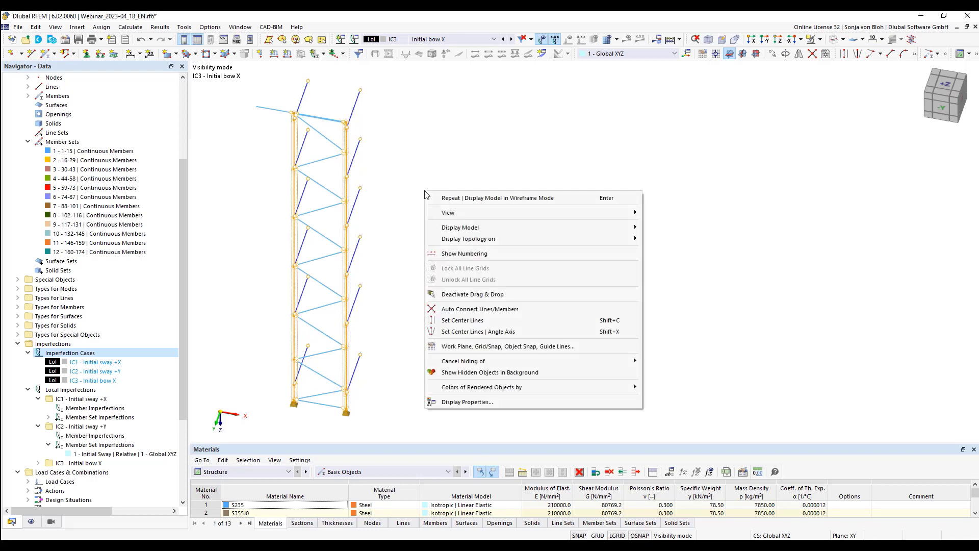
{"action": "left_click", "coordinate": [461, 254]}
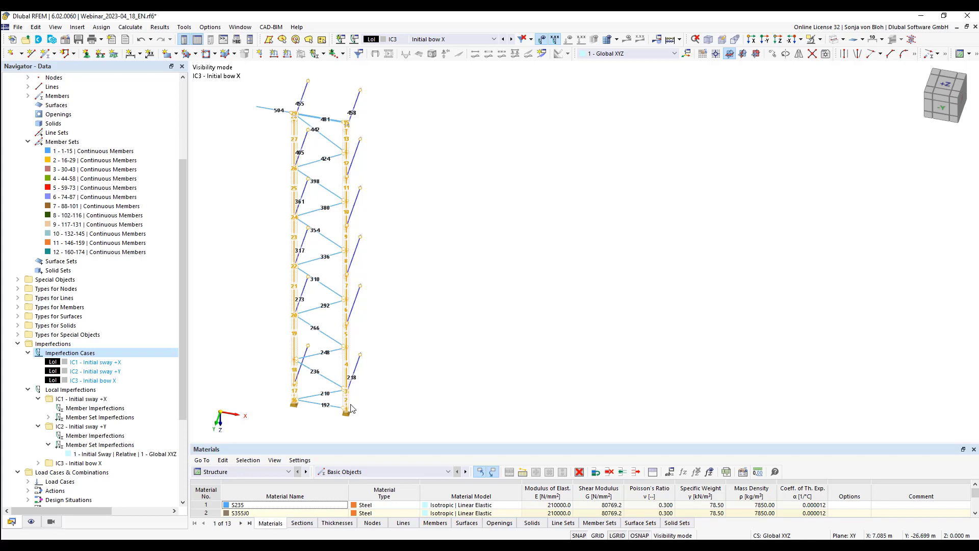
{"action": "scroll", "coordinate": [349, 408], "scroll_direction": "up", "scroll_amount": 3}
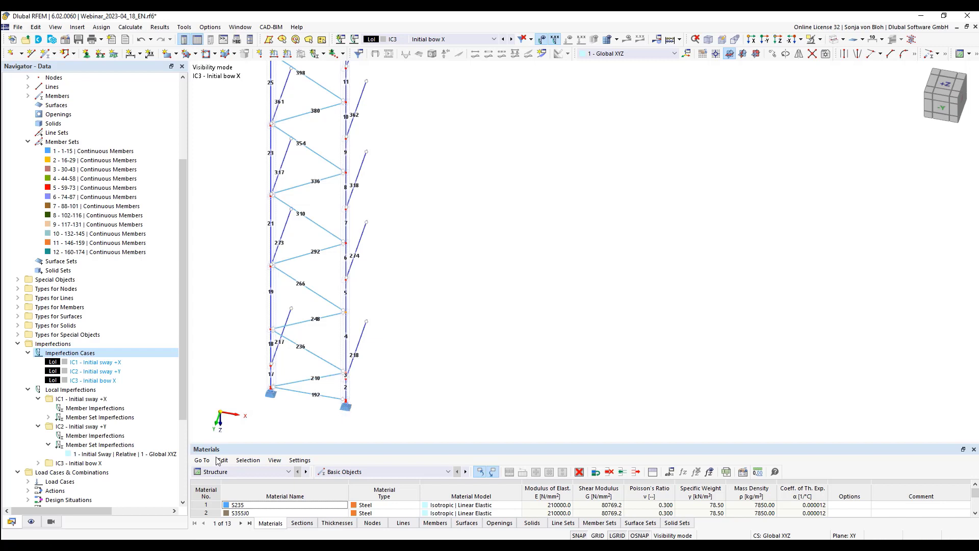
- Start a new member imperfection in case IC3 with type Initial Bow and definition type Manually - Relative
{"action": "left_click", "coordinate": [38, 463]}
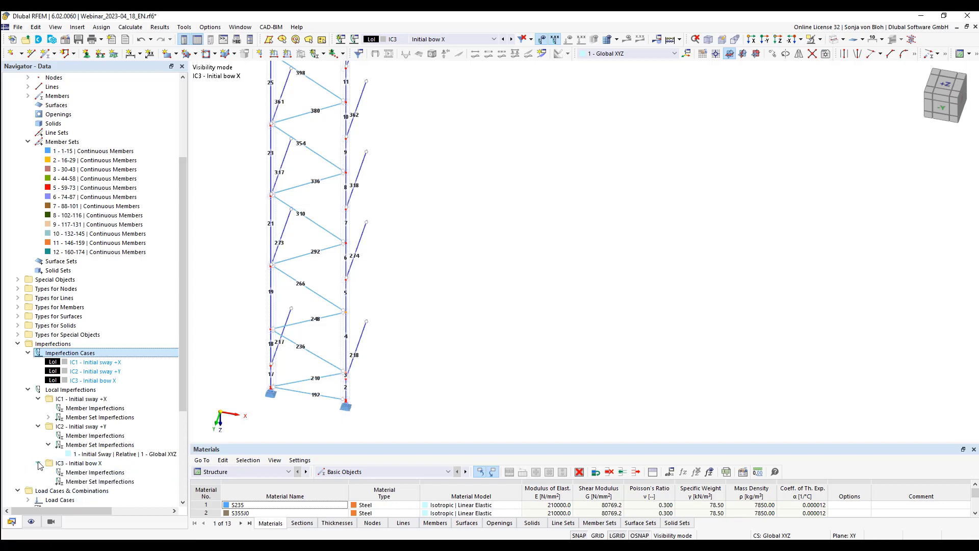
{"action": "right_click", "coordinate": [94, 472]}
{"action": "left_click", "coordinate": [138, 348]}
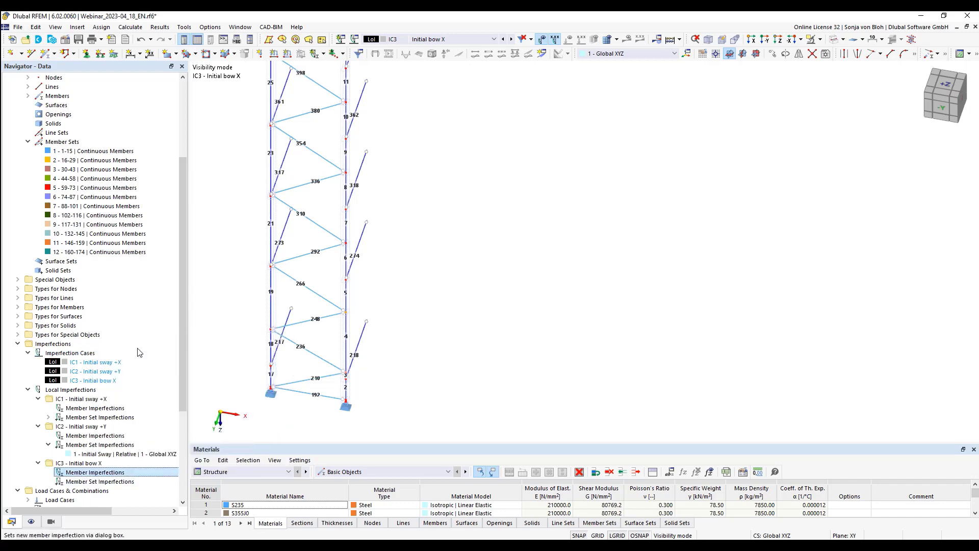
{"action": "left_click_drag", "start_coordinate": [321, 89], "coordinate": [510, 66]}
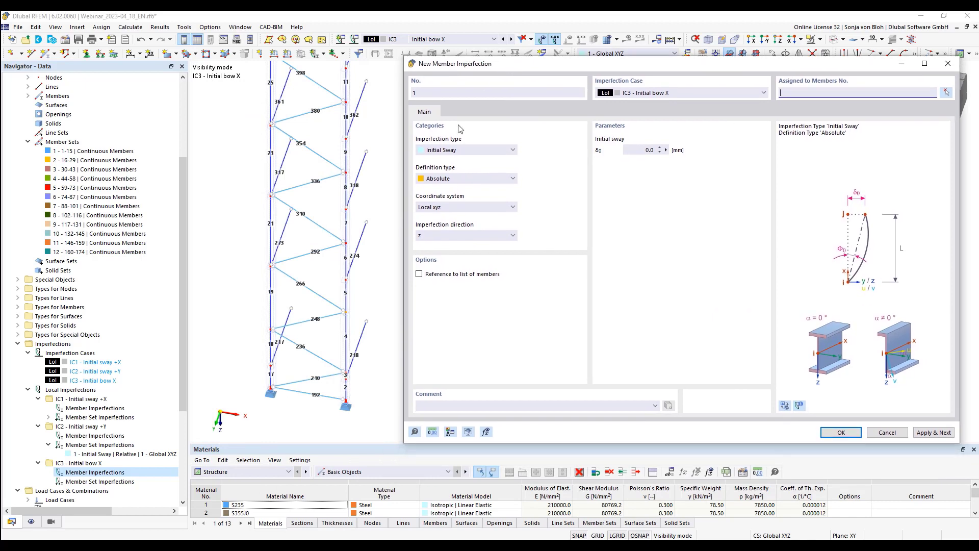
{"action": "left_click", "coordinate": [506, 150]}
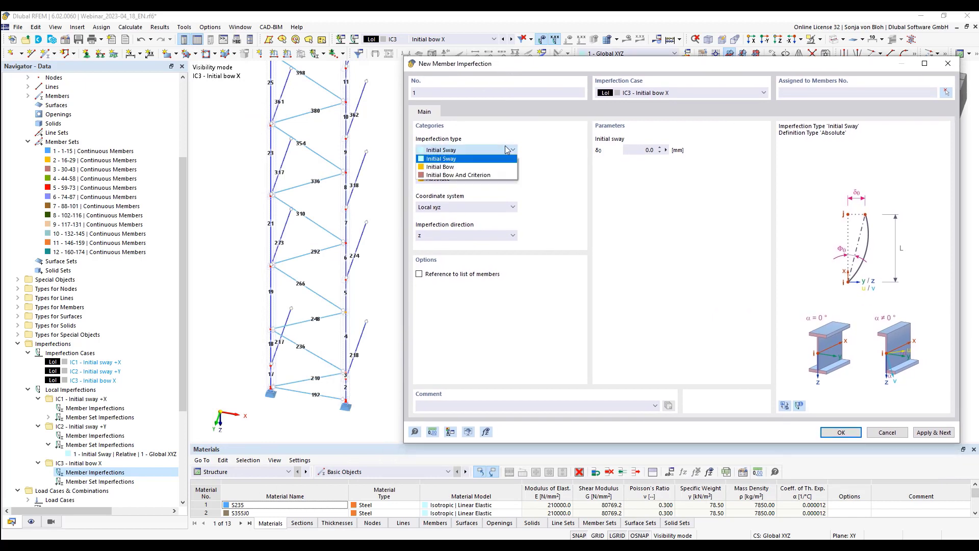
{"action": "left_click", "coordinate": [461, 166]}
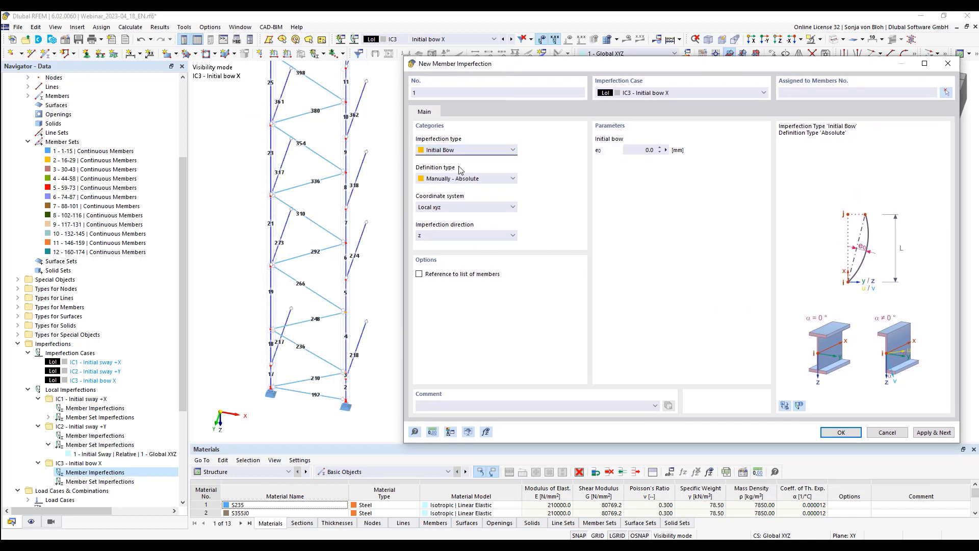
{"action": "left_click", "coordinate": [491, 178]}
{"action": "left_click", "coordinate": [474, 187]}
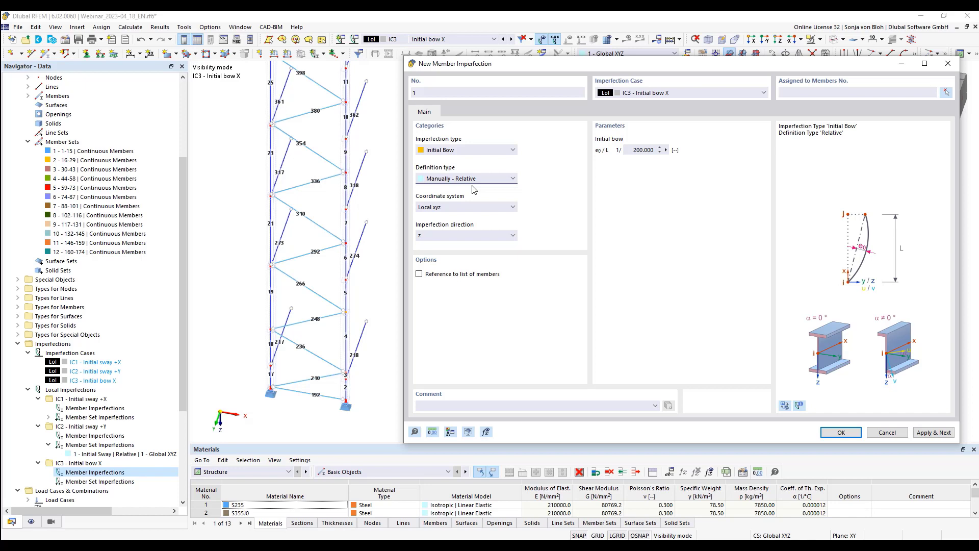
- Set the initial bow to 1/250 in the Global XYZ system, acting in global X on true length
{"action": "double_click", "coordinate": [643, 150]}
{"action": "type", "text": "250"}
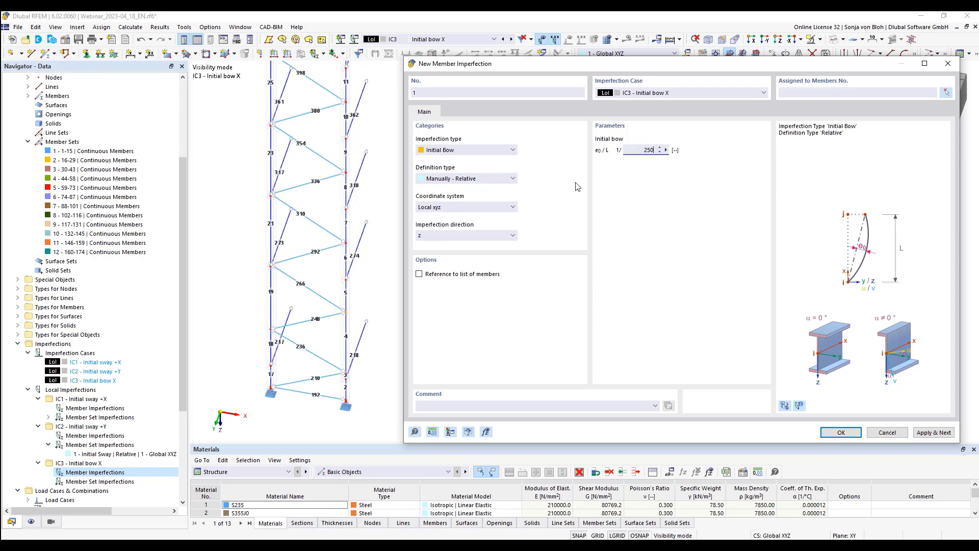
{"action": "left_click", "coordinate": [486, 207]}
{"action": "left_click", "coordinate": [472, 233]}
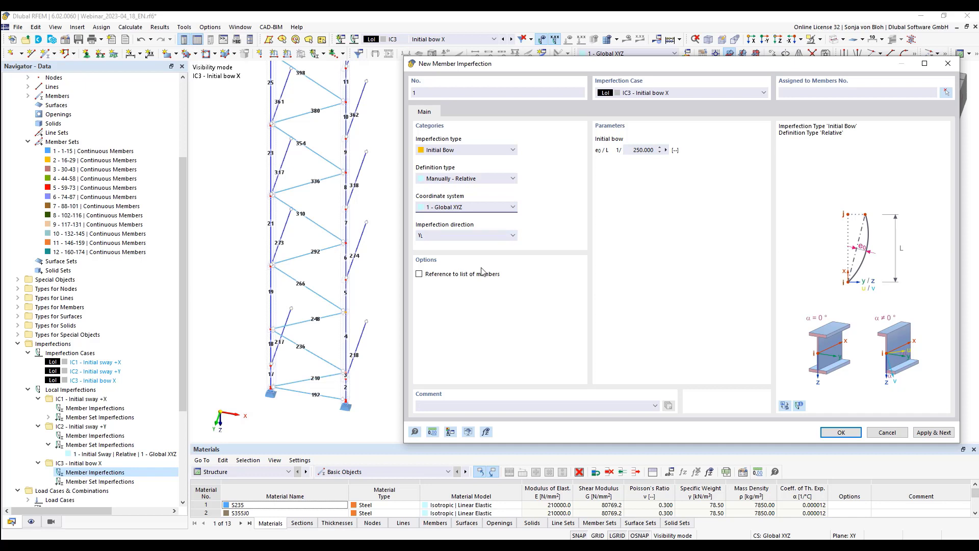
{"action": "left_click", "coordinate": [482, 237]}
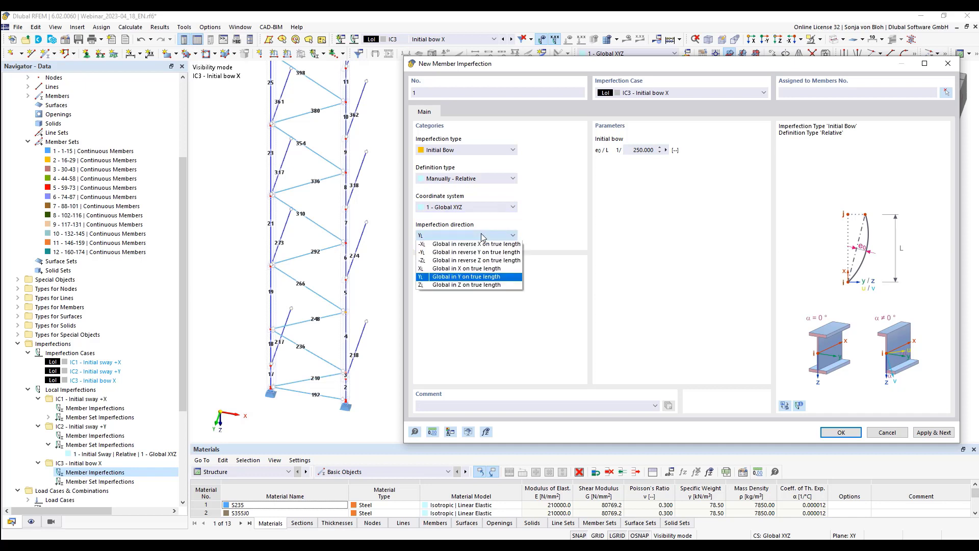
{"action": "left_click", "coordinate": [452, 268]}
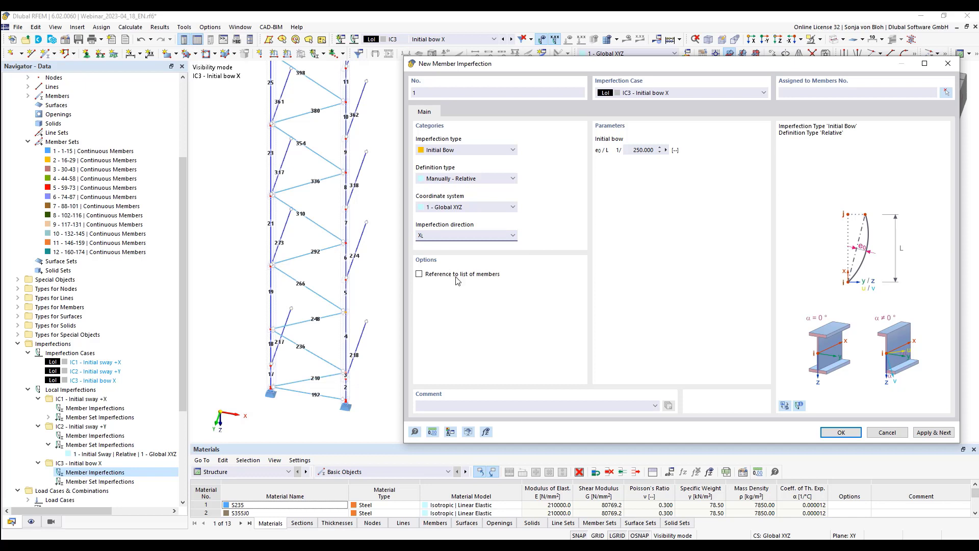
- Reference the bow to a list of members and assign it to the lowest segment of the +X upright
{"action": "left_click", "coordinate": [422, 275]}
{"action": "left_click", "coordinate": [801, 93]}
{"action": "left_click", "coordinate": [931, 433]}
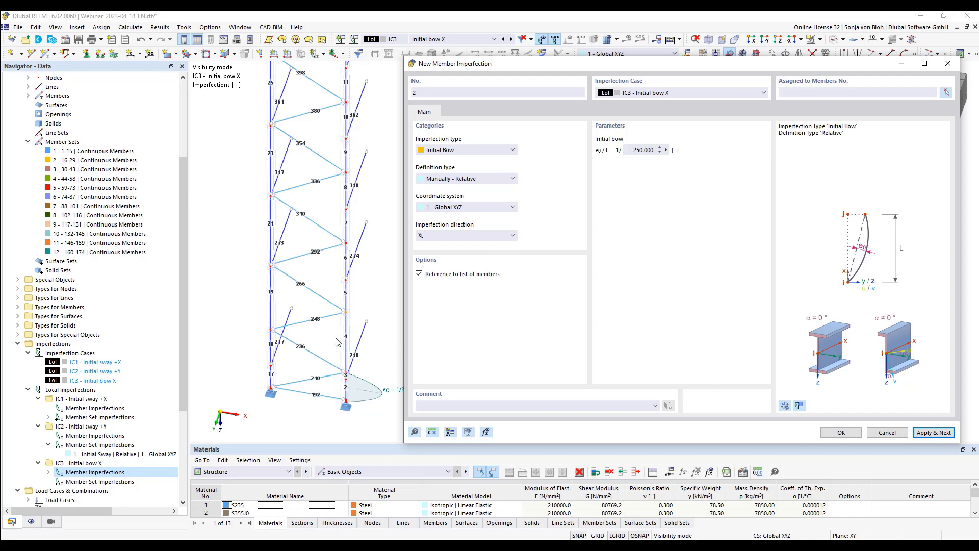
- Add a 1/250 initial bow in global reverse X on true length to member 4
{"action": "left_click", "coordinate": [494, 235]}
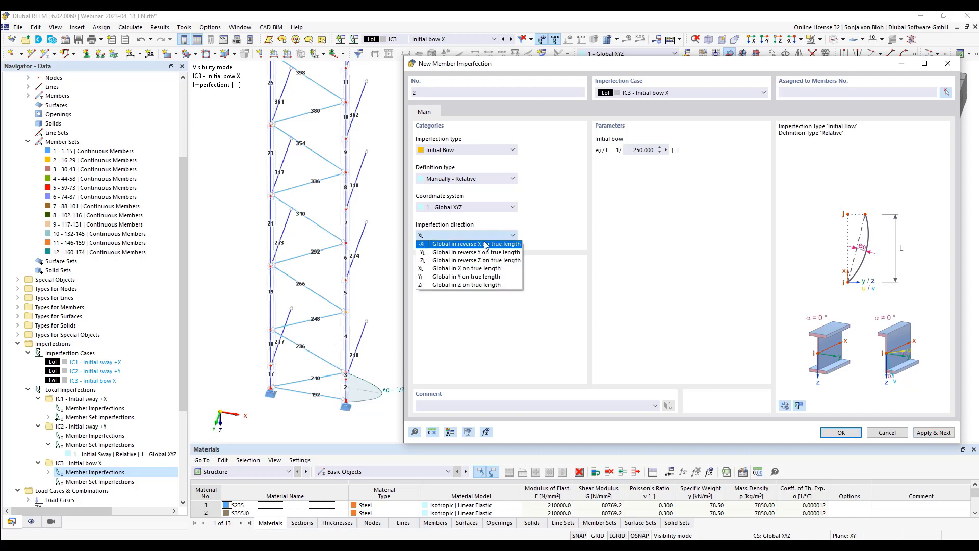
{"action": "left_click", "coordinate": [479, 244]}
{"action": "left_click", "coordinate": [810, 93]}
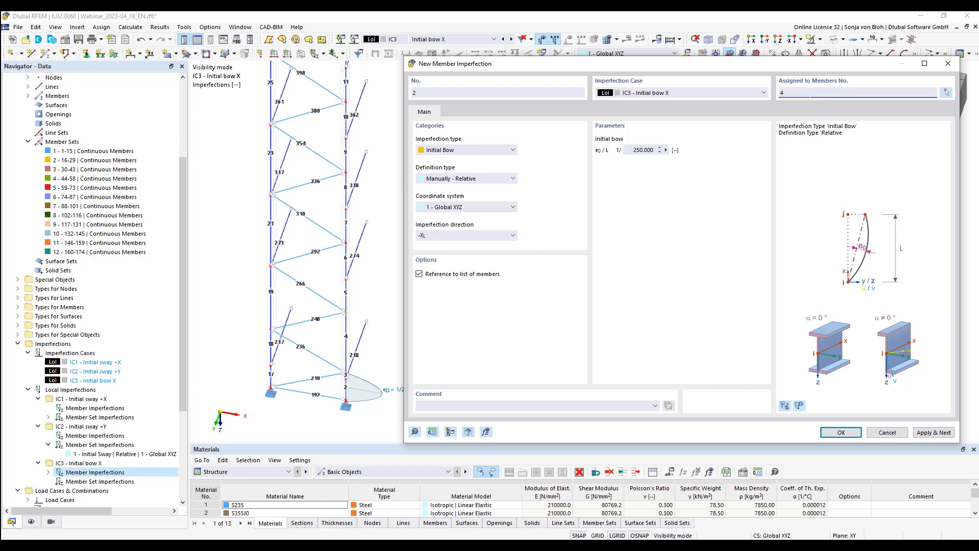
{"action": "type", "text": "4"}
{"action": "left_click", "coordinate": [933, 433]}
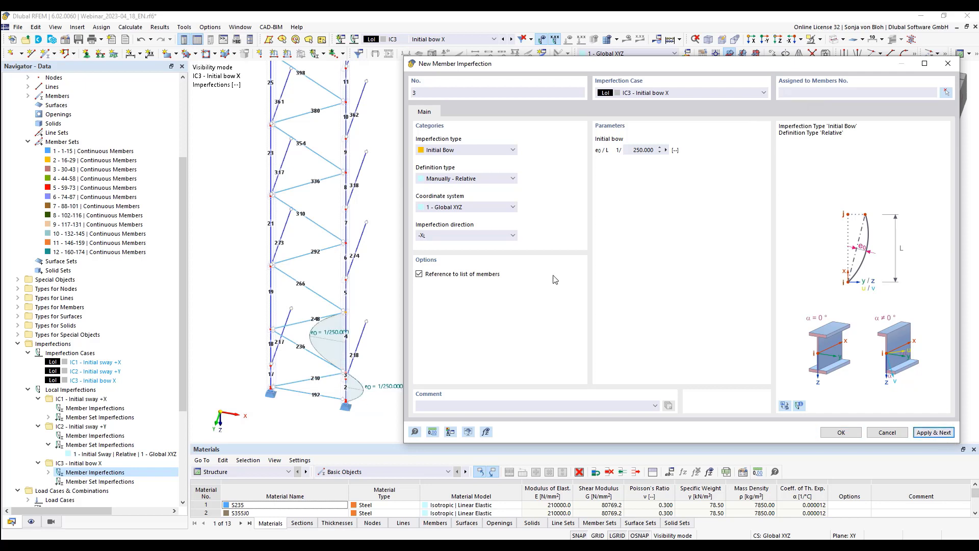
- Add a 1/250 initial bow in global X on true length to members 5-6
{"action": "left_click", "coordinate": [485, 233]}
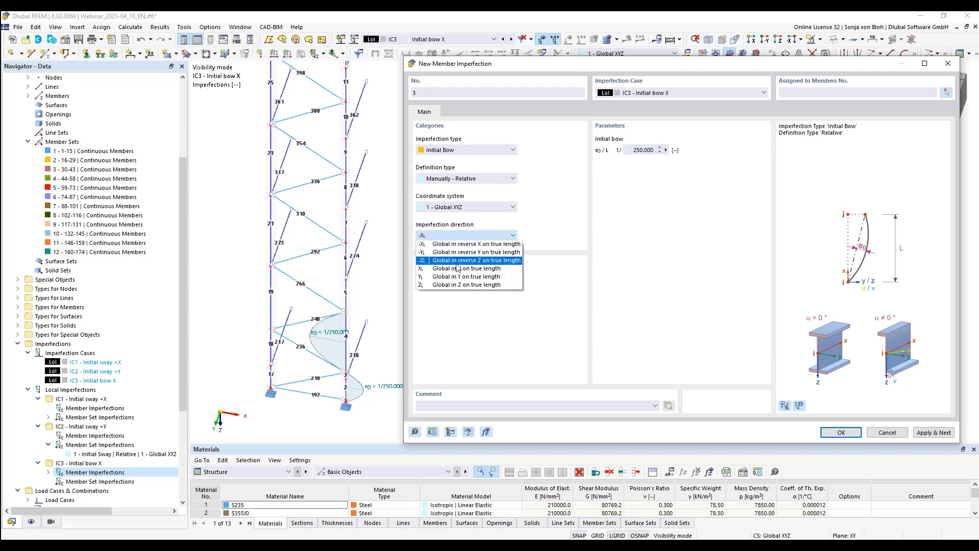
{"action": "left_click", "coordinate": [454, 269]}
{"action": "left_click", "coordinate": [811, 92]}
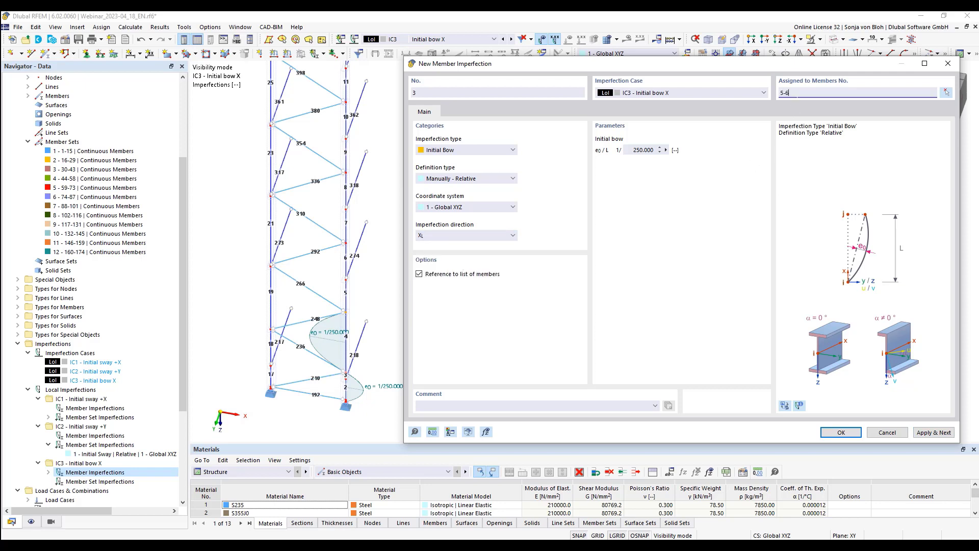
{"action": "type", "text": "5-6"}
{"action": "left_click", "coordinate": [933, 432]}
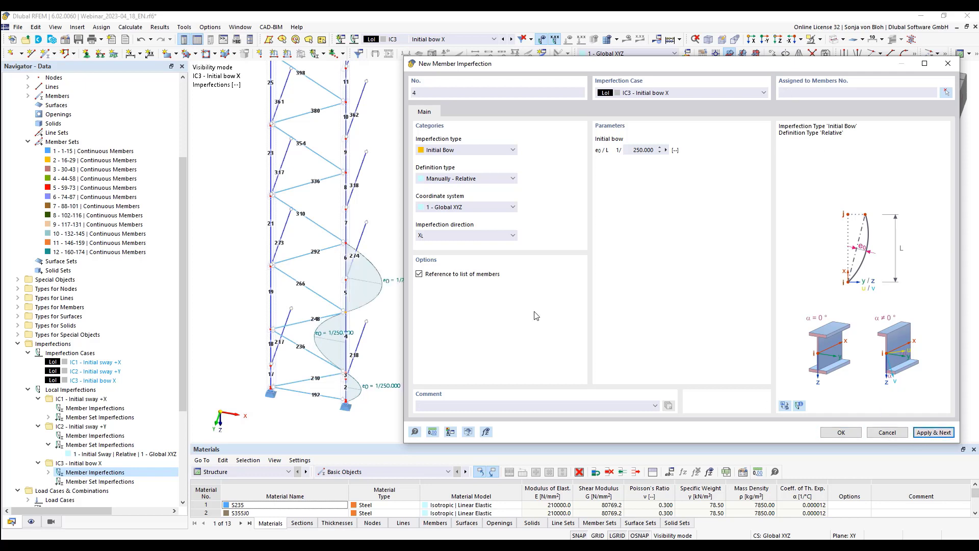
- Add a 1/250 initial bow in global reverse X on true length to members 7-8
{"action": "left_click", "coordinate": [475, 234]}
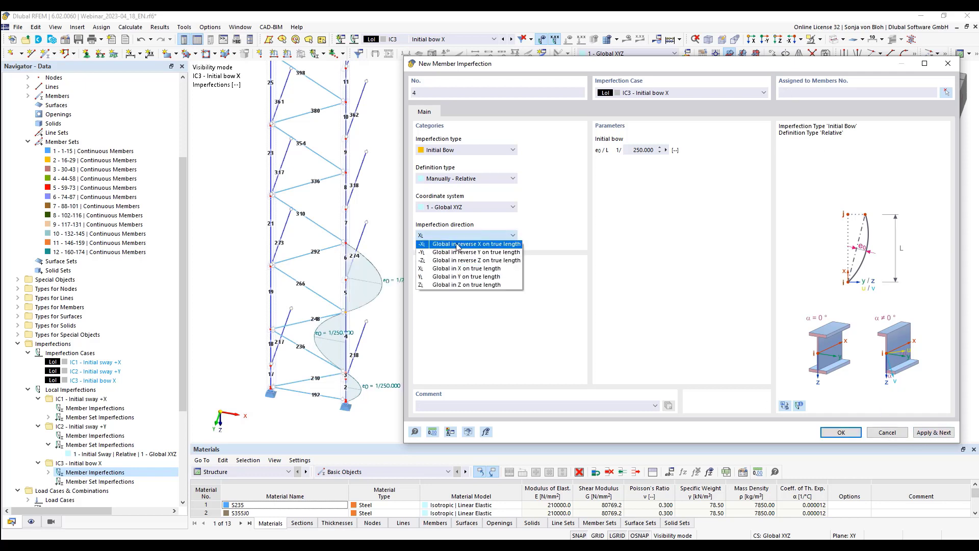
{"action": "left_click", "coordinate": [457, 244]}
{"action": "left_click", "coordinate": [839, 92]}
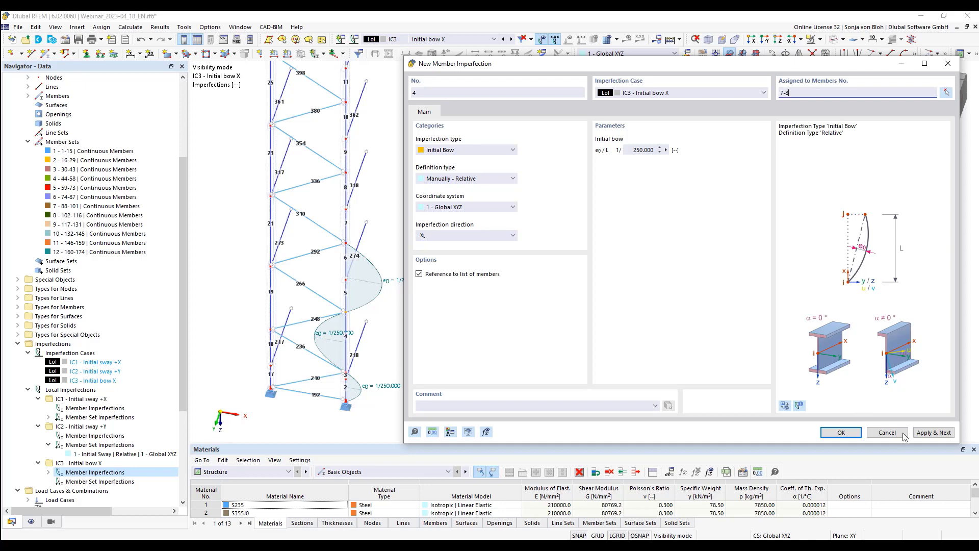
{"action": "left_click", "coordinate": [933, 432]}
- Add a 1/250 initial bow in global X on true length to members 9-10
{"action": "left_click", "coordinate": [801, 94]}
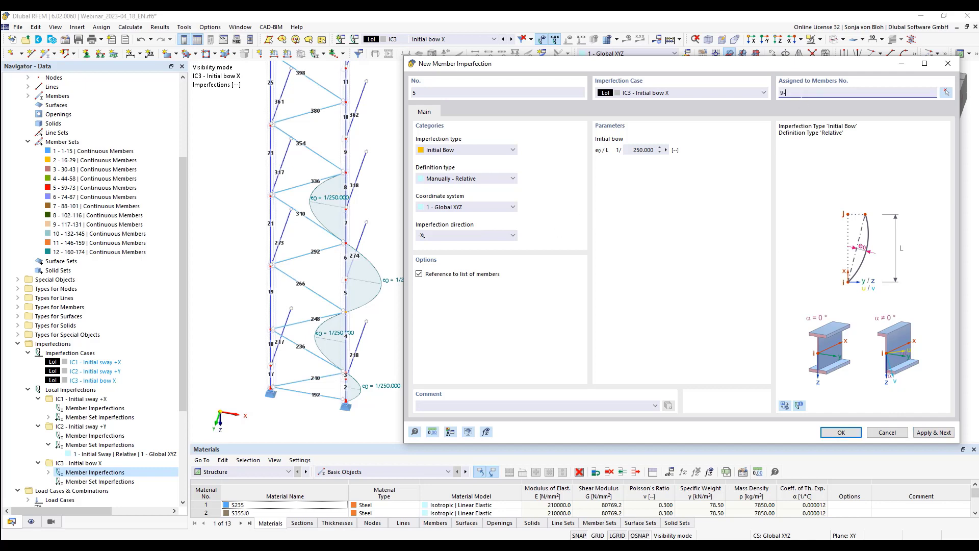
{"action": "left_click", "coordinate": [498, 236]}
{"action": "left_click", "coordinate": [470, 269]}
{"action": "left_click", "coordinate": [929, 433]}
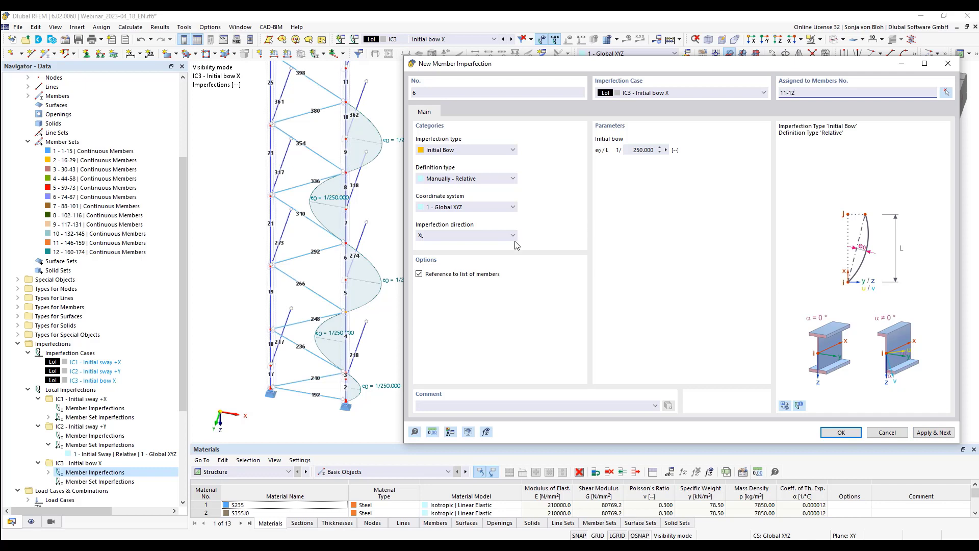
- Add a 1/250 initial bow in global reverse X on true length to members 11-12
{"action": "left_click", "coordinate": [455, 236]}
{"action": "scroll", "coordinate": [455, 239], "scroll_direction": "up", "scroll_amount": 1}
{"action": "left_click", "coordinate": [455, 244]}
{"action": "left_click", "coordinate": [928, 431]}
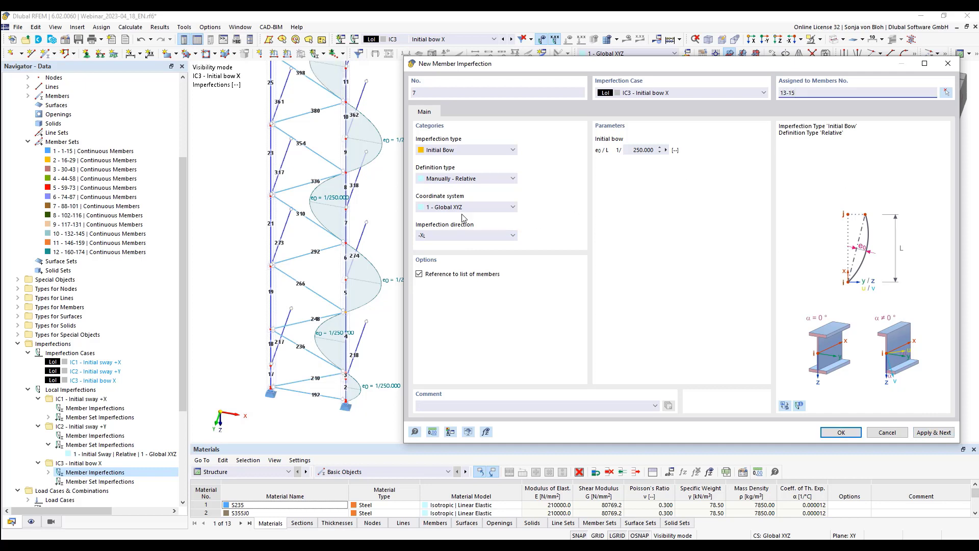
- Add separate 1/250 initial bows in global X on true length to members 13-15 and members 16-18
{"action": "left_click", "coordinate": [439, 239]}
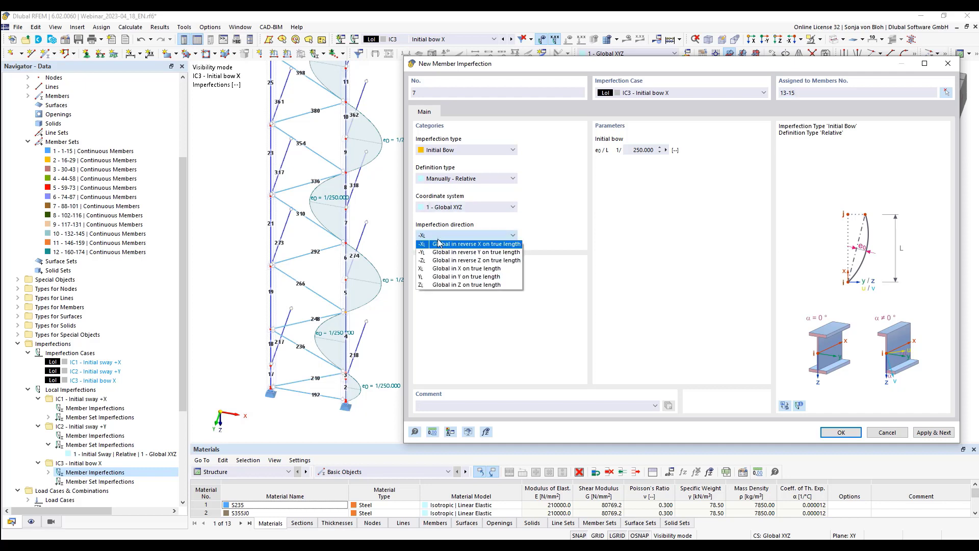
{"action": "left_click", "coordinate": [436, 271]}
{"action": "left_click", "coordinate": [933, 433]}
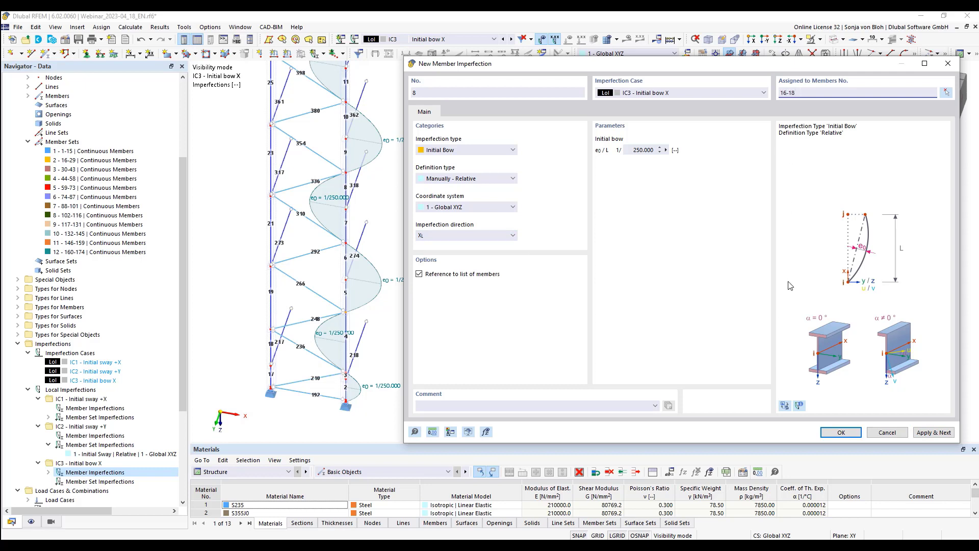
{"action": "left_click", "coordinate": [933, 432]}
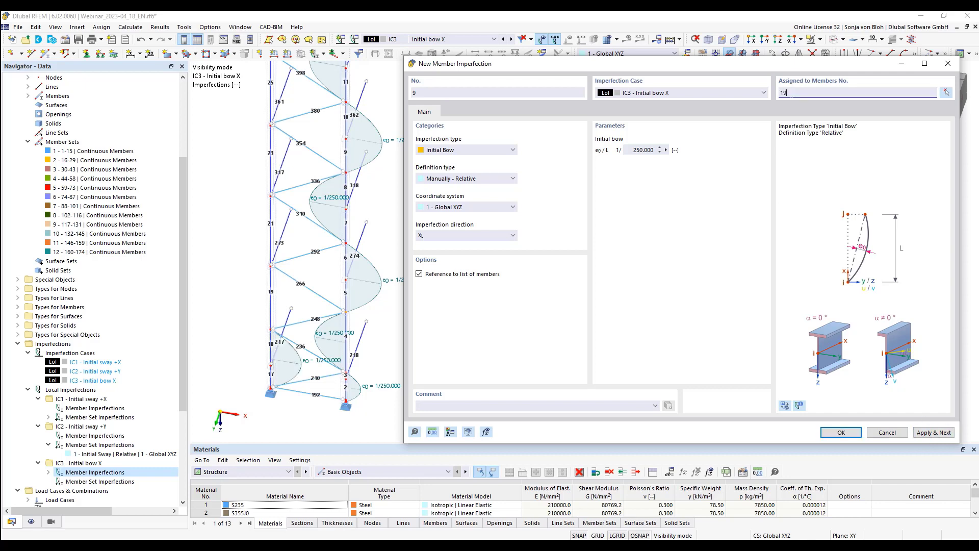
- Add a 1/250 initial bow in global reverse X on true length to the upright segment starting at member 19
{"action": "left_click", "coordinate": [469, 235]}
{"action": "left_click", "coordinate": [458, 248]}
{"action": "left_click", "coordinate": [933, 432]}
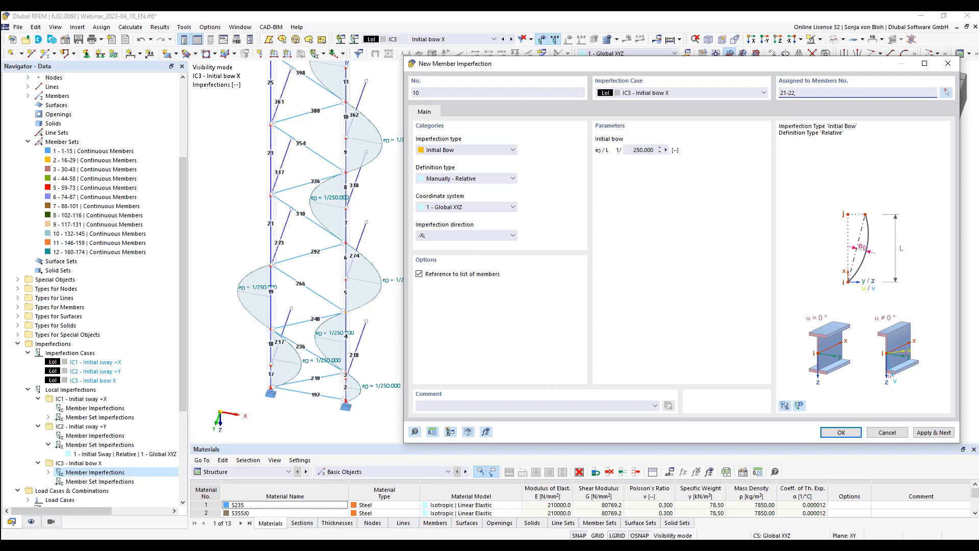
- Add 1/250 initial bows in global X to members 21-22 and in global reverse X to the upright segment starting at member 23
{"action": "left_click", "coordinate": [480, 235]}
{"action": "left_click", "coordinate": [463, 269]}
{"action": "left_click", "coordinate": [933, 432]}
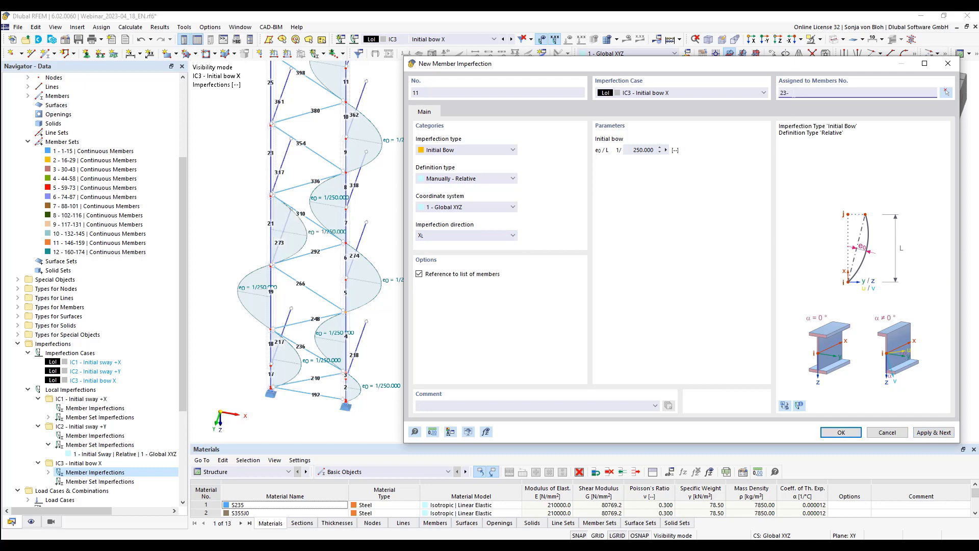
{"action": "left_click", "coordinate": [493, 236]}
{"action": "left_click", "coordinate": [486, 249]}
{"action": "left_click", "coordinate": [933, 432]}
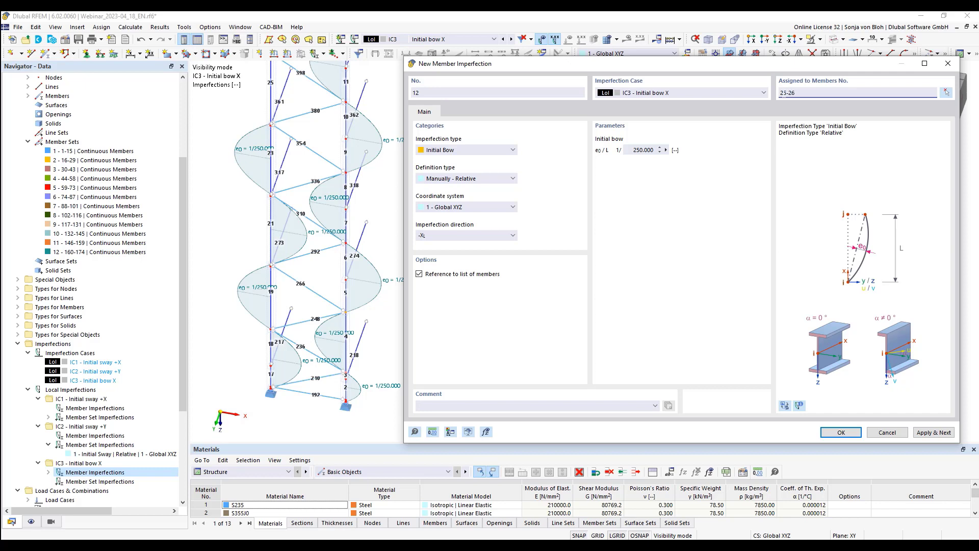
- Add a 1/250 initial bow in global X on true length to members 25-26
{"action": "type", "text": "25-26"}
{"action": "left_click", "coordinate": [478, 236]}
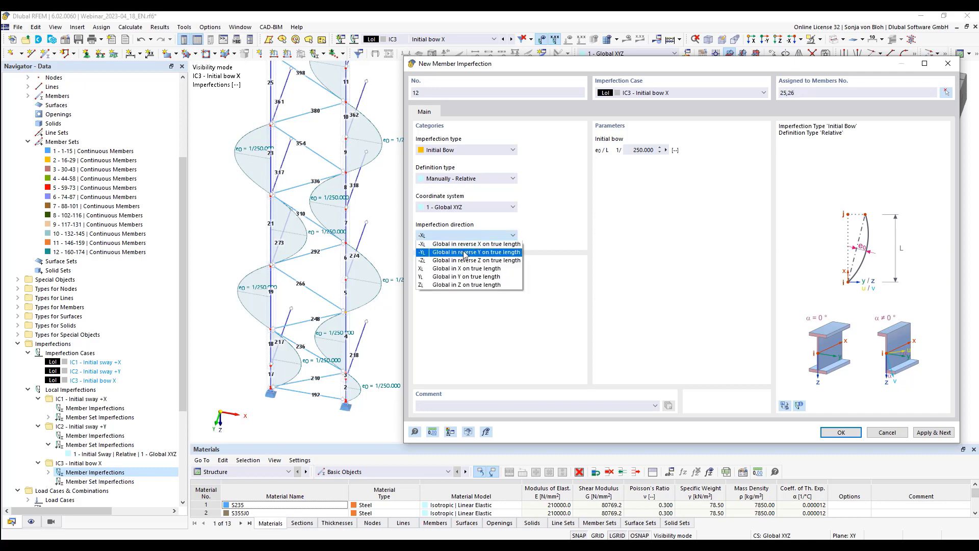
{"action": "left_click", "coordinate": [459, 269]}
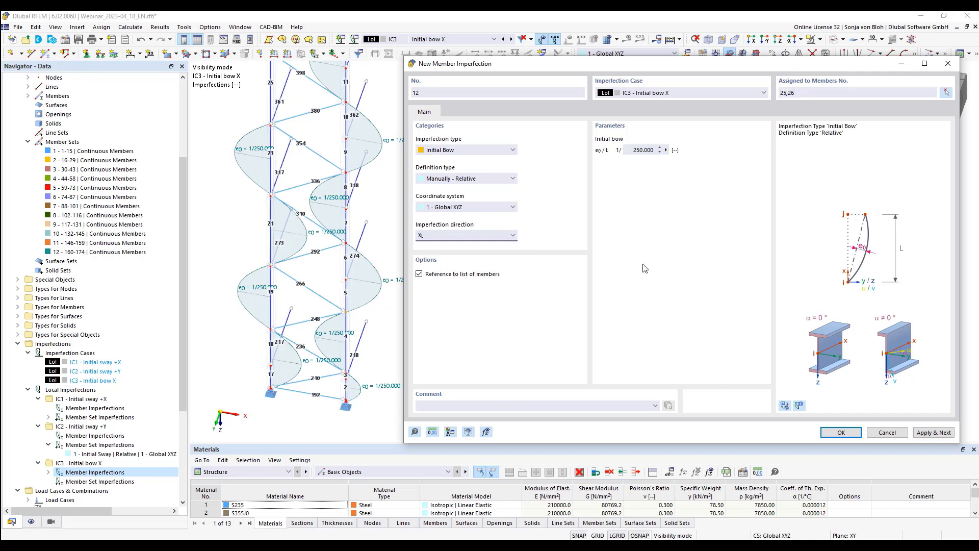
{"action": "left_click", "coordinate": [933, 432]}
- Add a 1/250 initial bow in global reverse X on true length to members 27-29 and finish defining member imperfections
{"action": "left_click", "coordinate": [783, 92]}
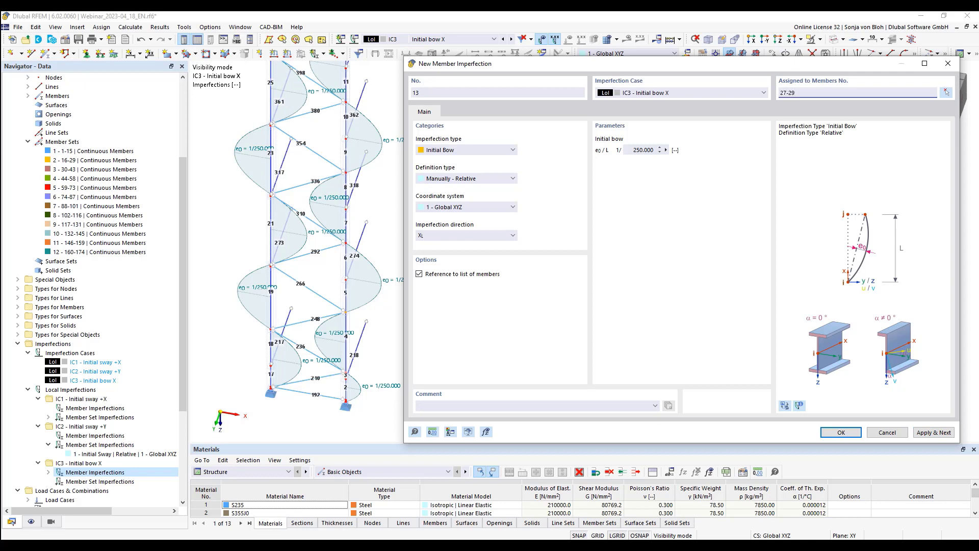
{"action": "left_click", "coordinate": [473, 235]}
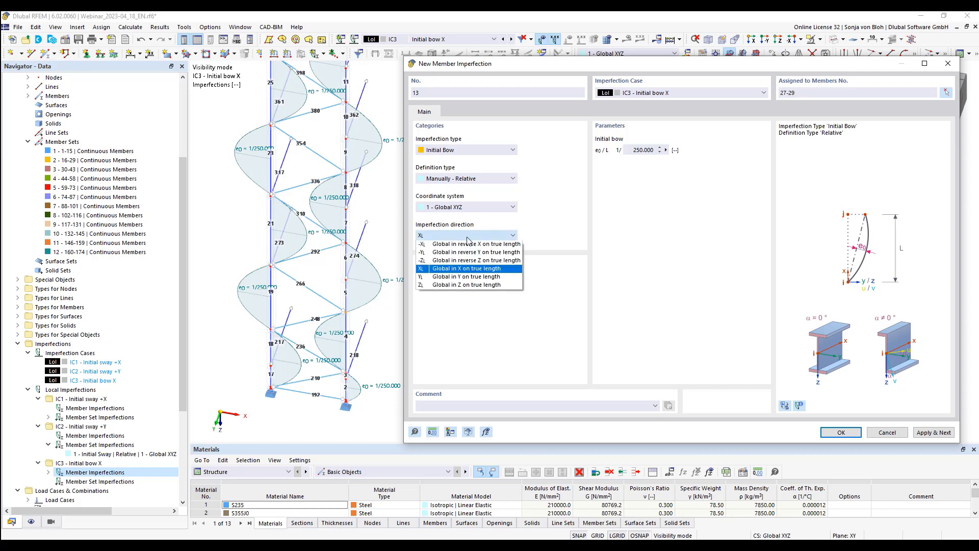
{"action": "left_click", "coordinate": [453, 243]}
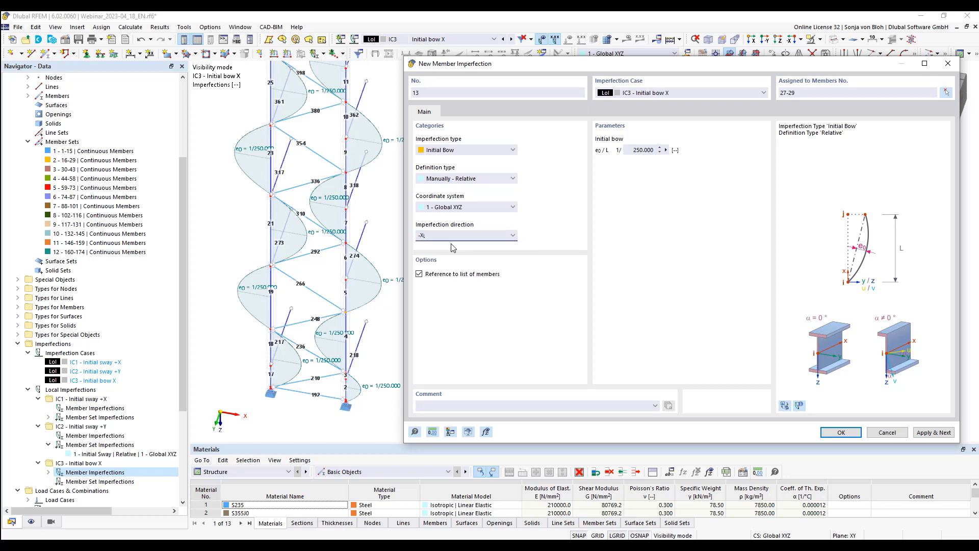
{"action": "left_click", "coordinate": [841, 433]}
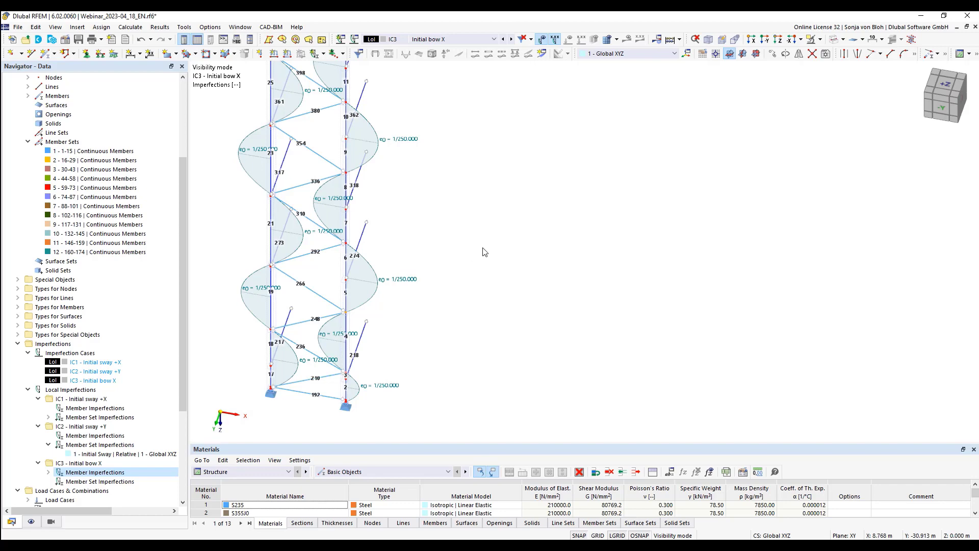
- Cancel the visibility mode to show the whole rack and turn off the object numbering
{"action": "scroll", "coordinate": [464, 257], "scroll_direction": "down", "scroll_amount": 3}
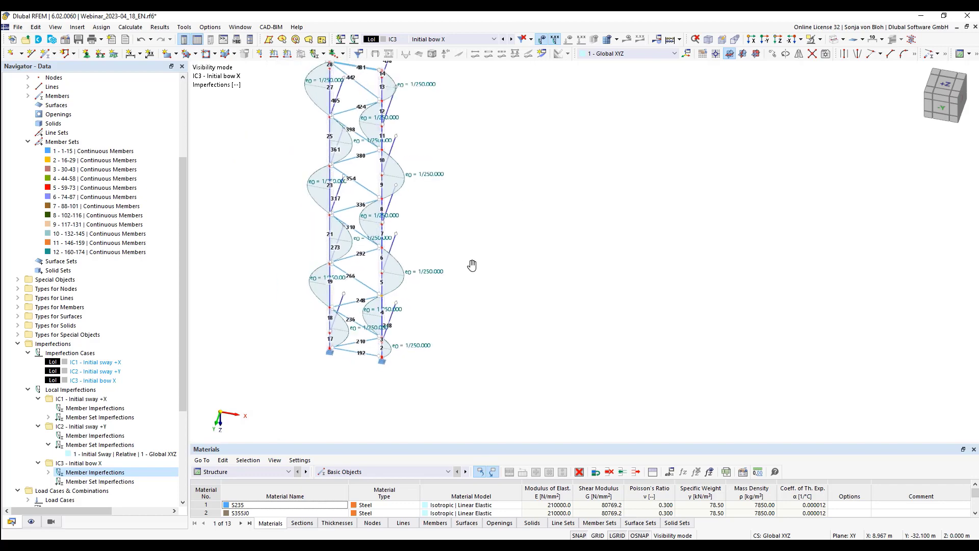
{"action": "left_click", "coordinate": [820, 40]}
{"action": "left_click", "coordinate": [822, 105]}
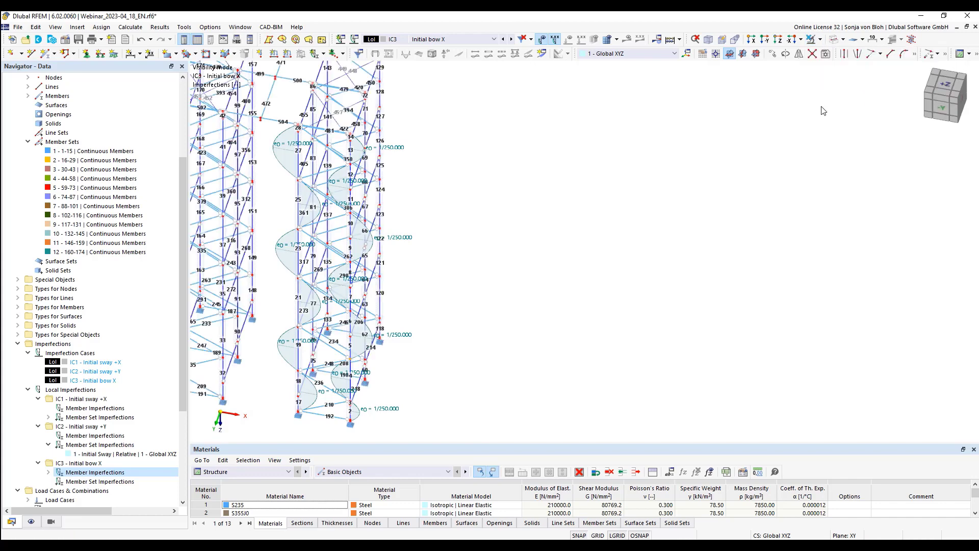
{"action": "right_click", "coordinate": [510, 237]}
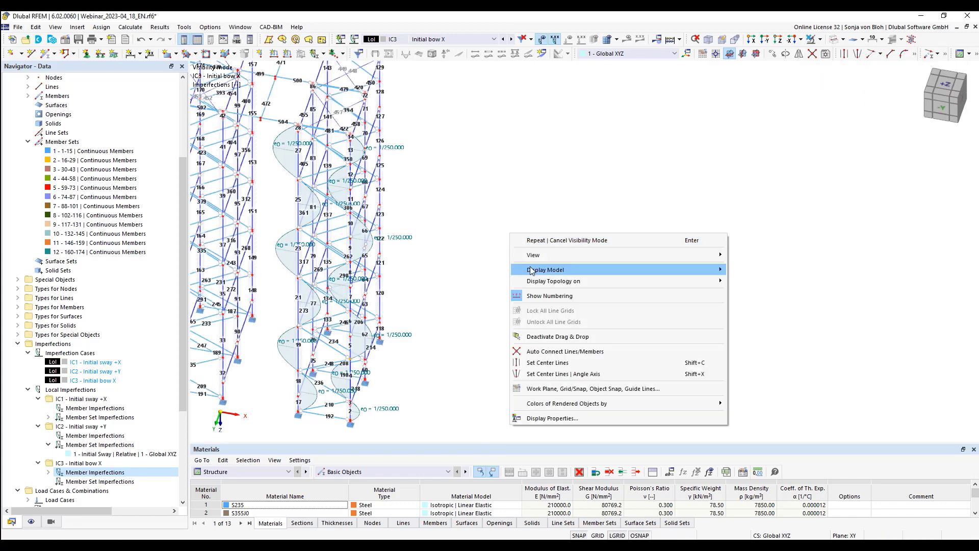
{"action": "left_click", "coordinate": [572, 295]}
{"action": "middle_click_drag", "start_coordinate": [524, 239], "coordinate": [636, 247]}
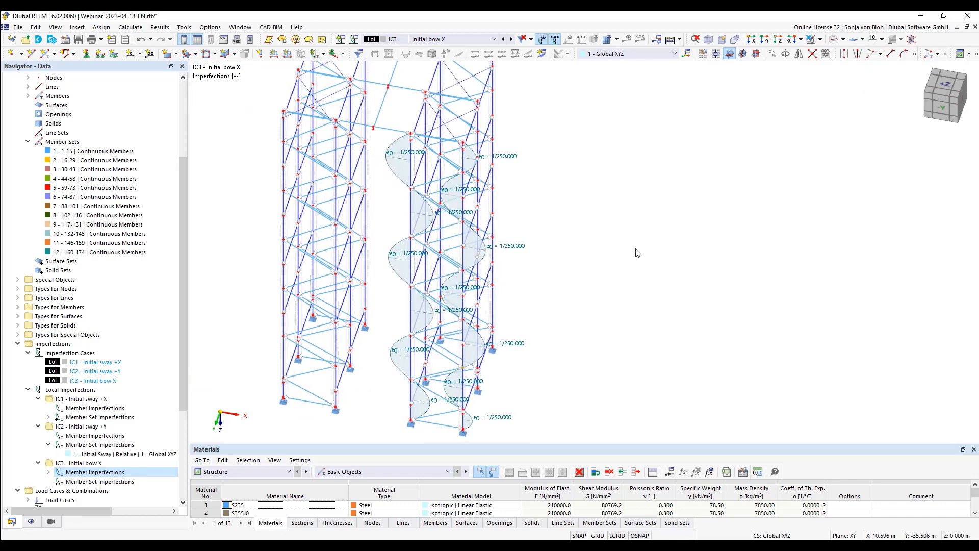
- Set up a copy of member imperfections 1-13 of IC3 with 2 copy steps
{"action": "left_click", "coordinate": [49, 472]}
{"action": "scroll", "coordinate": [187, 288], "scroll_direction": "down", "scroll_amount": 5}
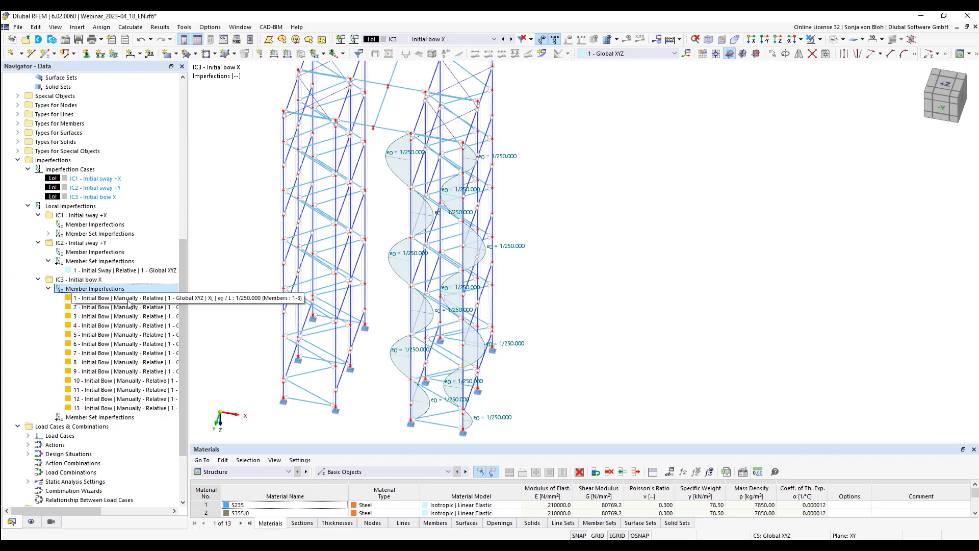
{"action": "left_click", "coordinate": [123, 298]}
{"action": "left_click", "coordinate": [130, 407], "text": "shift"}
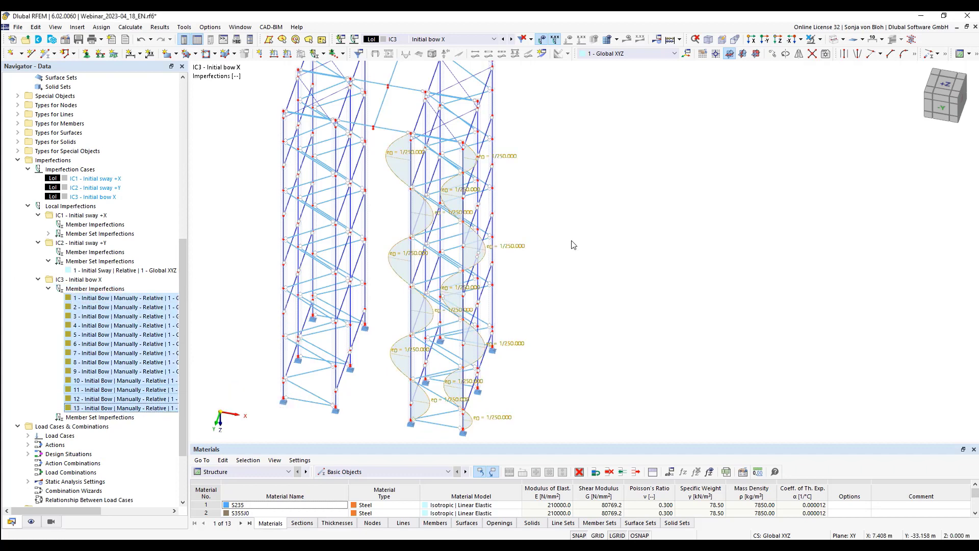
{"action": "left_click", "coordinate": [772, 54]}
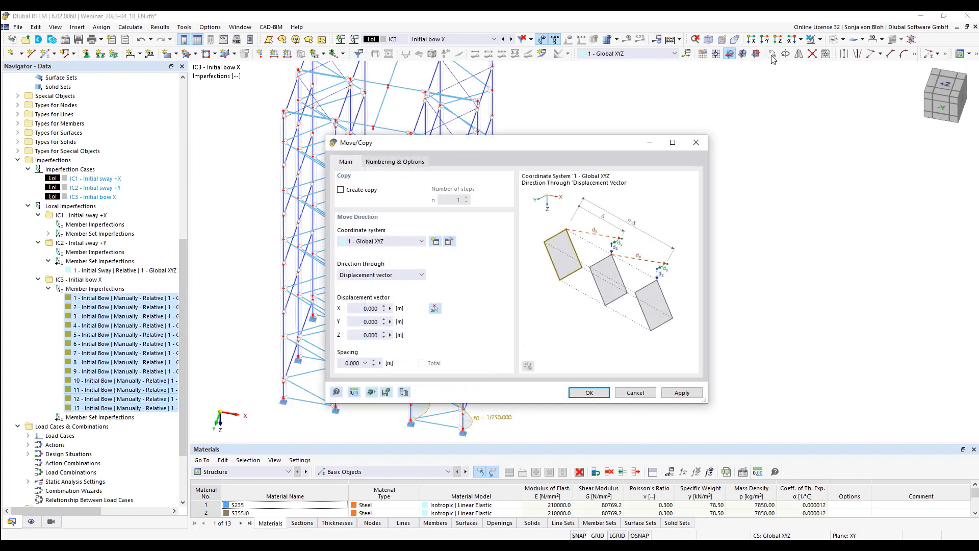
{"action": "left_click_drag", "start_coordinate": [461, 148], "coordinate": [671, 103]}
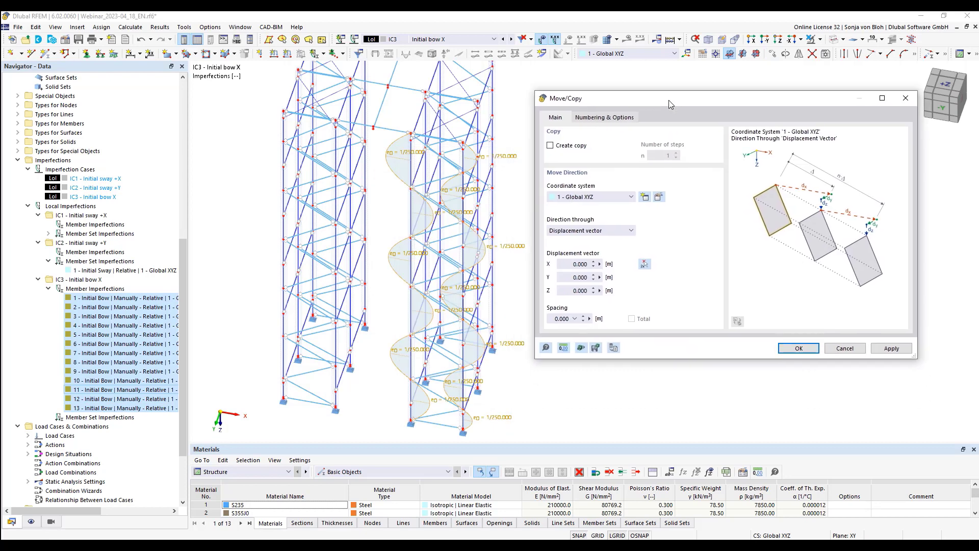
{"action": "left_click", "coordinate": [550, 146]}
{"action": "type", "text": "2"}
- Define the displacement vector by corresponding nodes on two adjacent uprights along Y and create the imperfection copies
{"action": "left_click", "coordinate": [645, 264]}
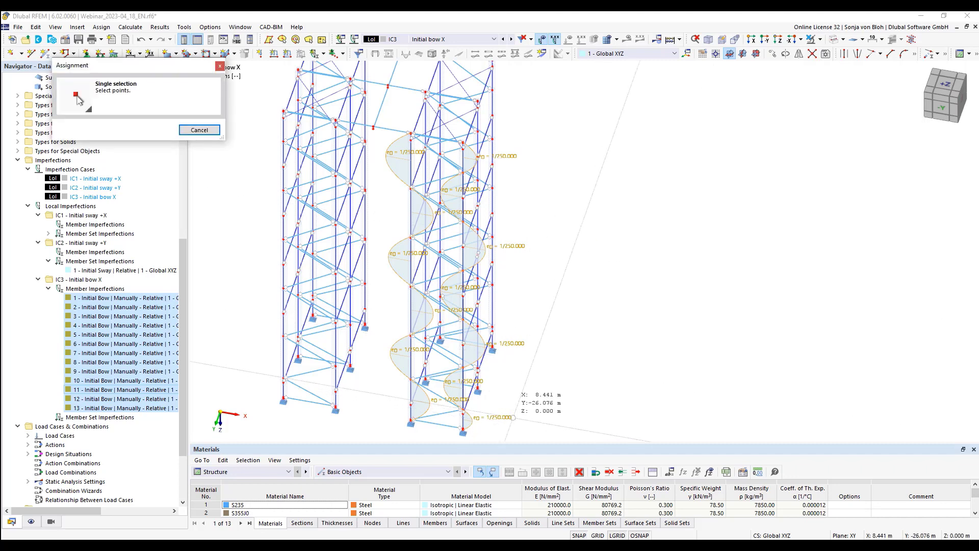
{"action": "scroll", "coordinate": [461, 414], "scroll_direction": "up", "scroll_amount": 5}
{"action": "scroll", "coordinate": [460, 414], "scroll_direction": "up", "scroll_amount": 6}
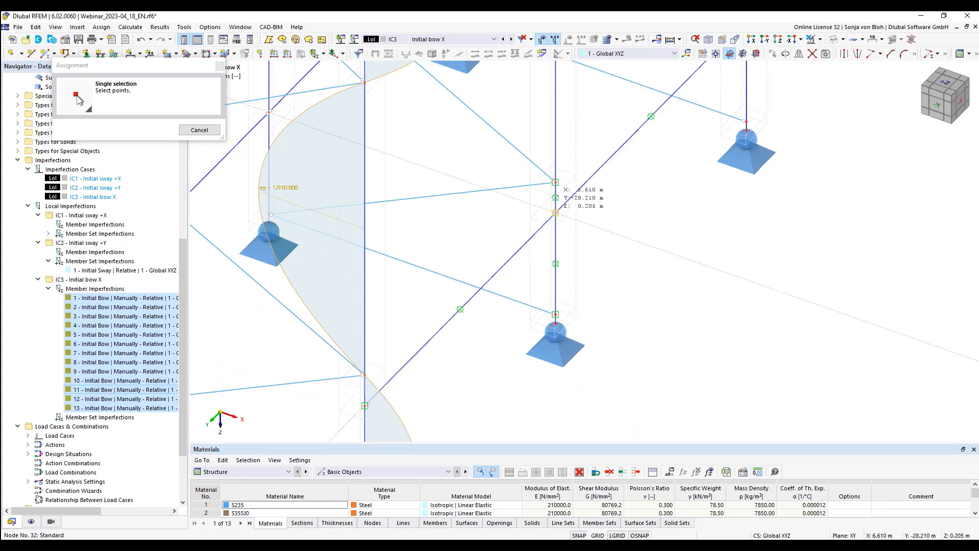
{"action": "left_click", "coordinate": [556, 211]}
{"action": "left_click", "coordinate": [570, 397]}
{"action": "scroll", "coordinate": [572, 399], "scroll_direction": "down", "scroll_amount": 8}
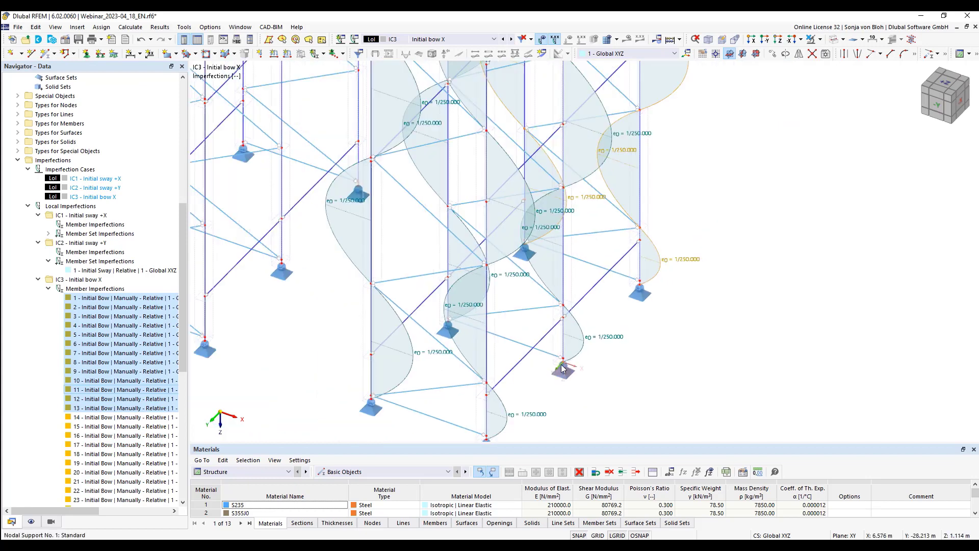
{"action": "scroll", "coordinate": [561, 366], "scroll_direction": "down", "scroll_amount": 4}
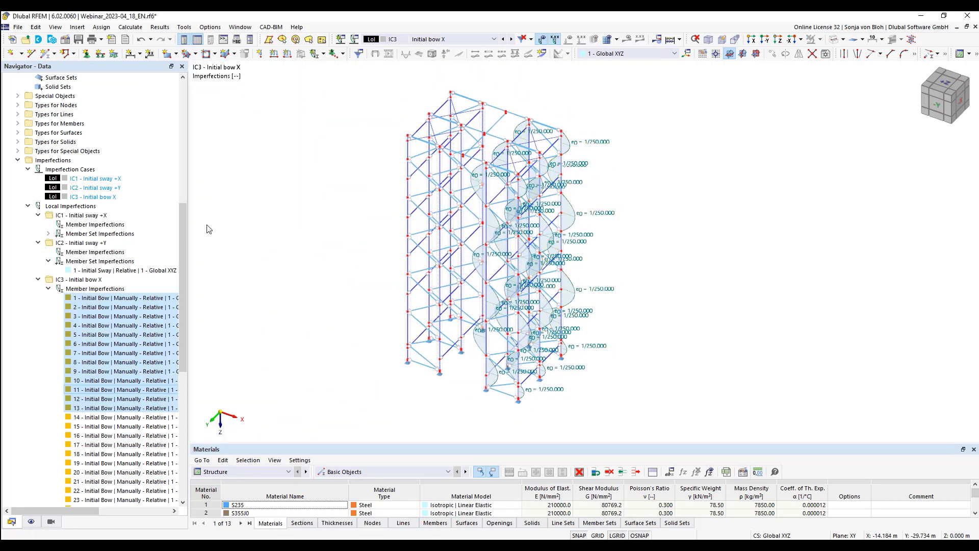
- Set up a mirrored copy of member imperfections 1-39 of IC3 about a plane parallel to YZ
{"action": "left_click_drag", "start_coordinate": [182, 215], "coordinate": [182, 267]}
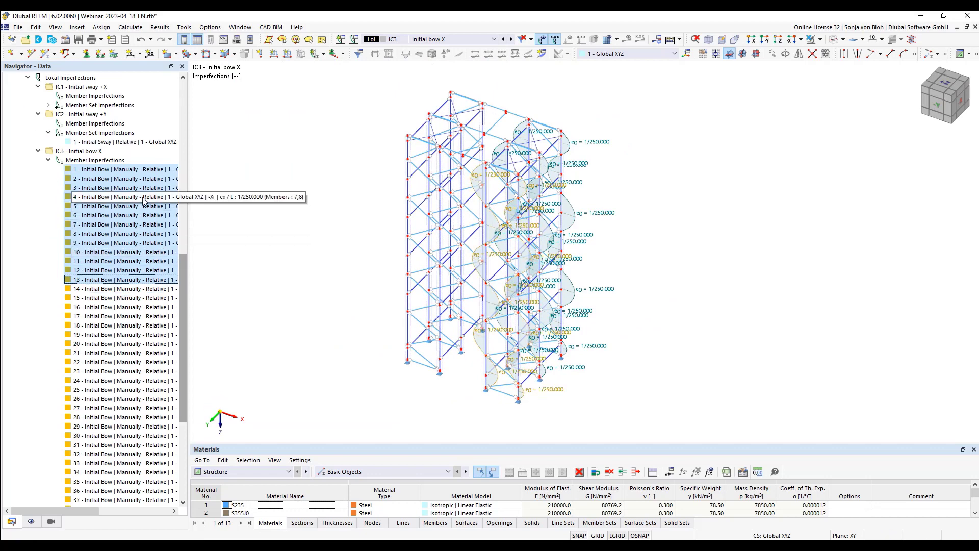
{"action": "double_click", "coordinate": [127, 170]}
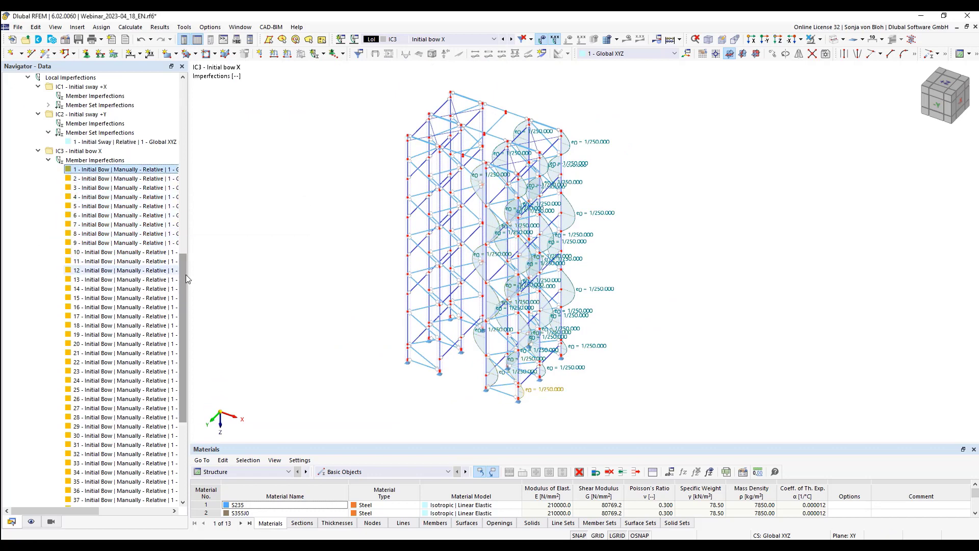
{"action": "left_click_drag", "start_coordinate": [185, 278], "coordinate": [185, 335]}
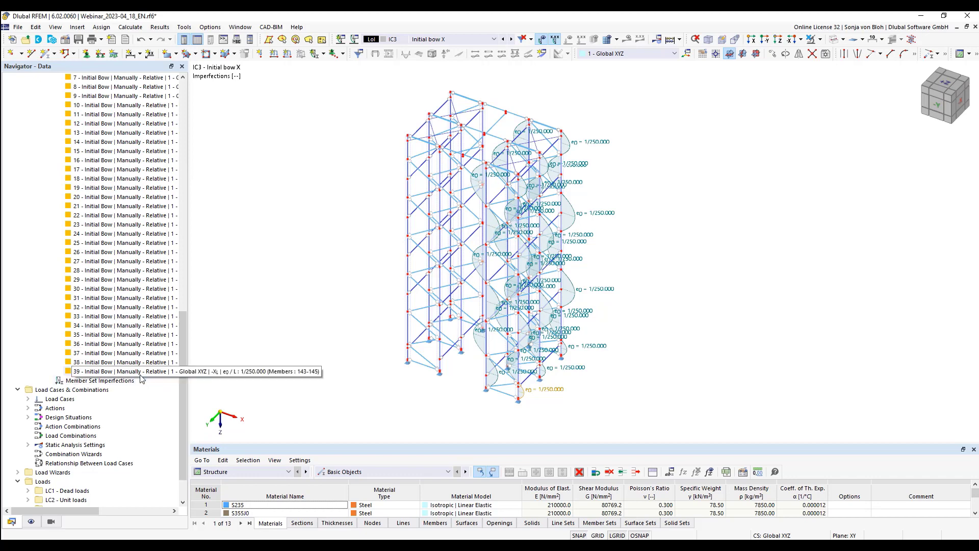
{"action": "left_click", "coordinate": [144, 373], "text": "shift"}
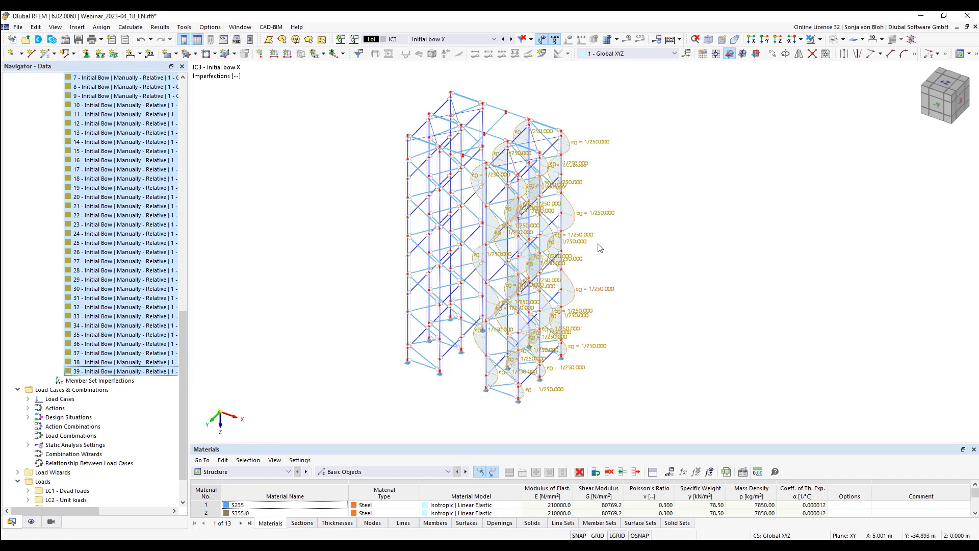
{"action": "left_click", "coordinate": [799, 53]}
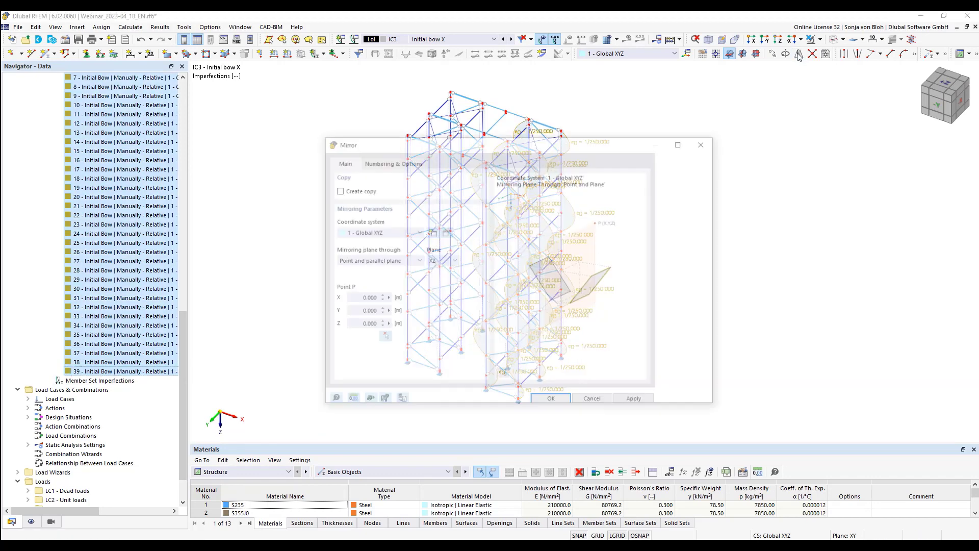
{"action": "left_click_drag", "start_coordinate": [384, 142], "coordinate": [668, 116]}
{"action": "left_click", "coordinate": [620, 159]}
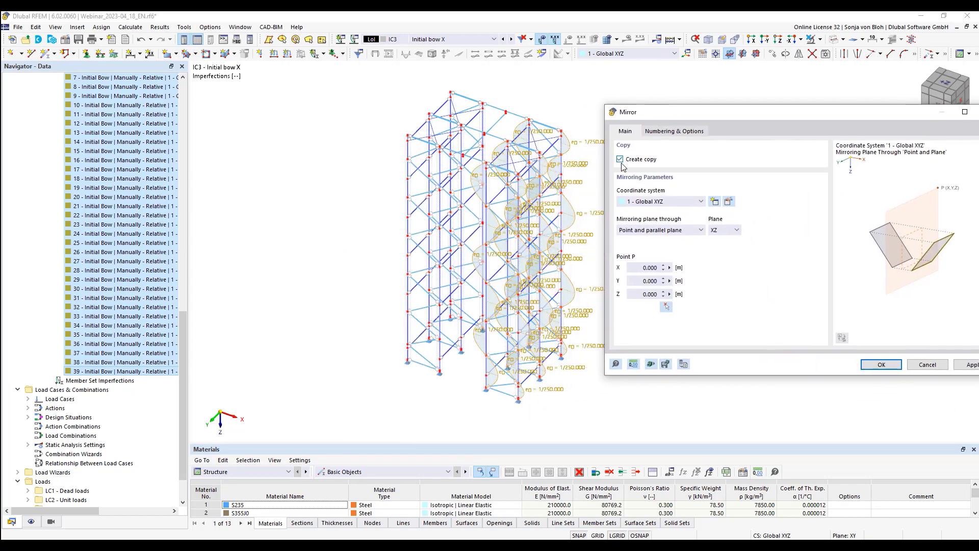
{"action": "left_click", "coordinate": [734, 231]}
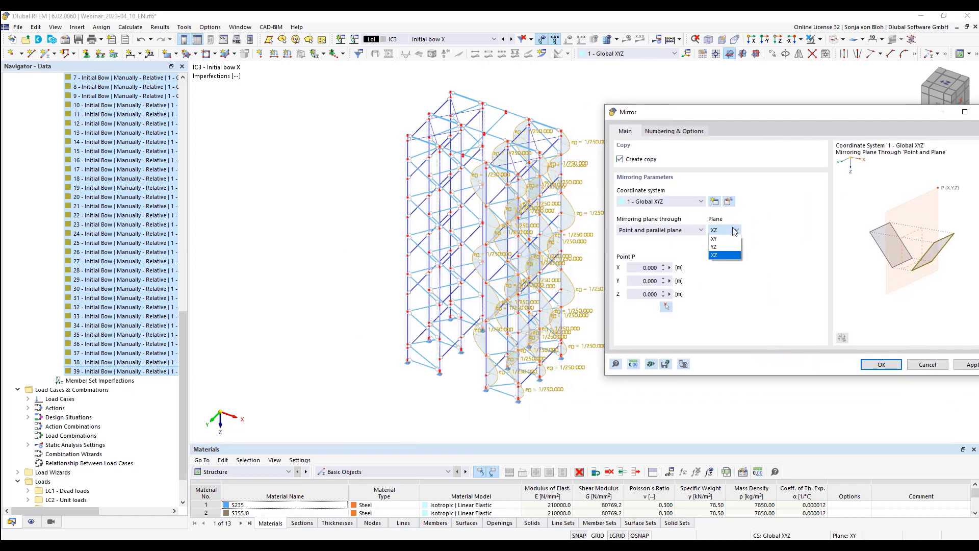
{"action": "left_click", "coordinate": [719, 250]}
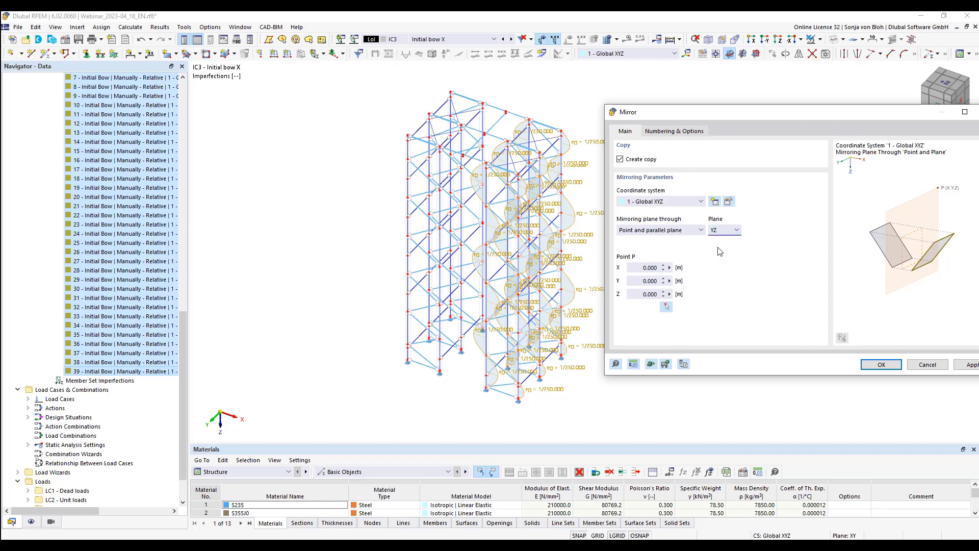
- Place the mirroring plane through the middle node of the top beam between the two rack rows and create the mirrored imperfections
{"action": "left_click", "coordinate": [666, 305]}
{"action": "scroll", "coordinate": [561, 221], "scroll_direction": "up", "scroll_amount": 6}
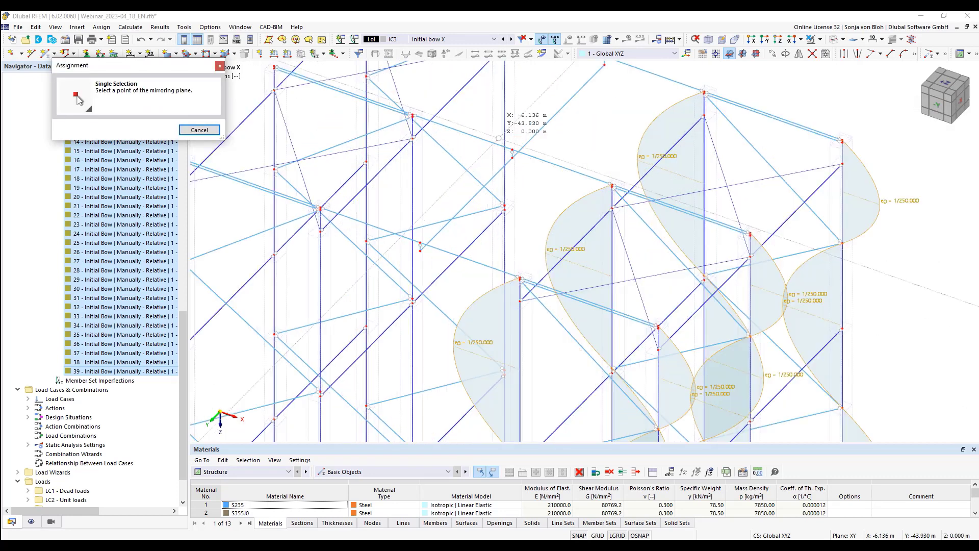
{"action": "left_click", "coordinate": [521, 158]}
{"action": "left_click", "coordinate": [562, 399]}
{"action": "scroll", "coordinate": [467, 291], "scroll_direction": "down", "scroll_amount": 5}
{"action": "middle_click_drag", "start_coordinate": [434, 296], "coordinate": [403, 168]}
{"action": "left_click", "coordinate": [315, 155]}
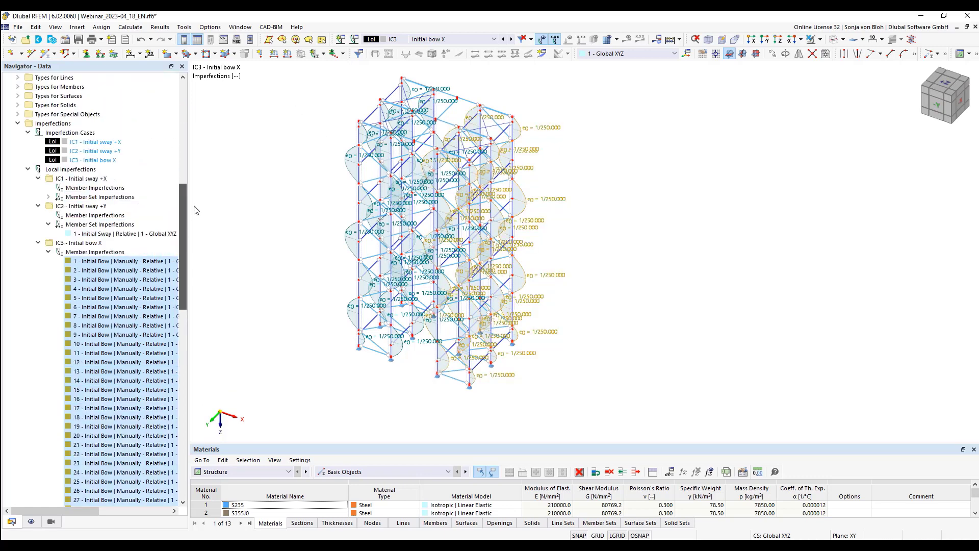
- Create a new local imperfection case named Initial bow Y, assigned to all load combinations without an assigned imperfection case
{"action": "left_click", "coordinate": [48, 252]}
{"action": "right_click", "coordinate": [66, 206]}
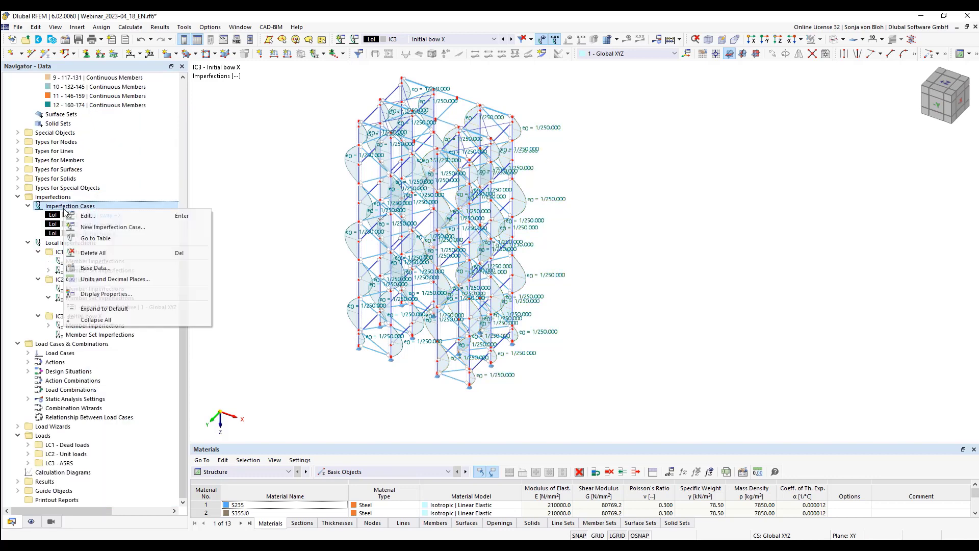
{"action": "left_click", "coordinate": [104, 230]}
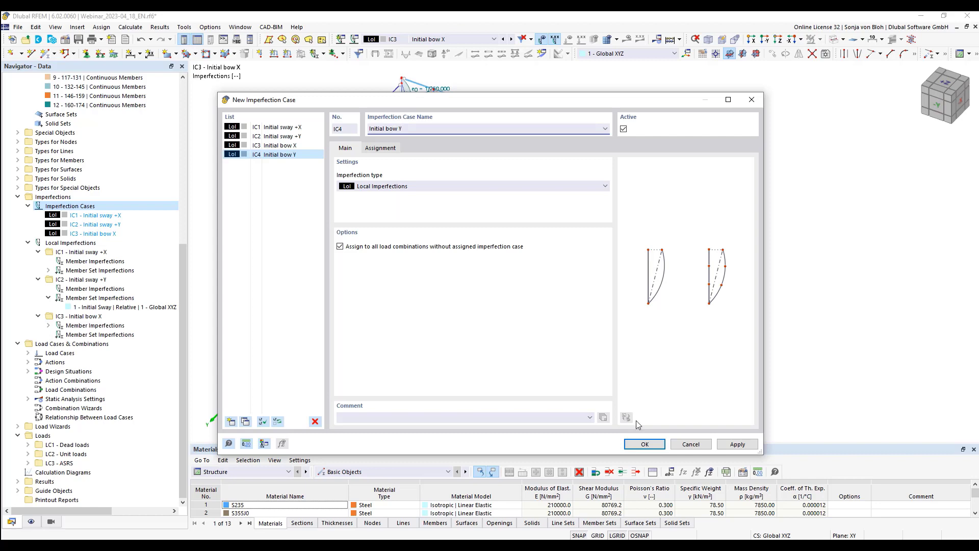
{"action": "left_click", "coordinate": [637, 444]}
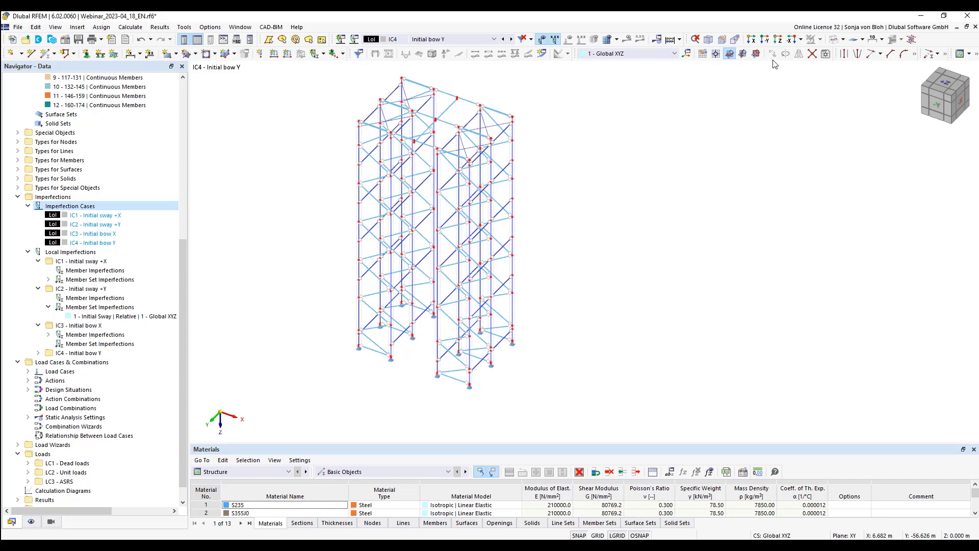
- Isolate the two uprights at the +X, +Y end of the rack in plan, showing them with their related objects only
{"action": "left_click", "coordinate": [777, 40]}
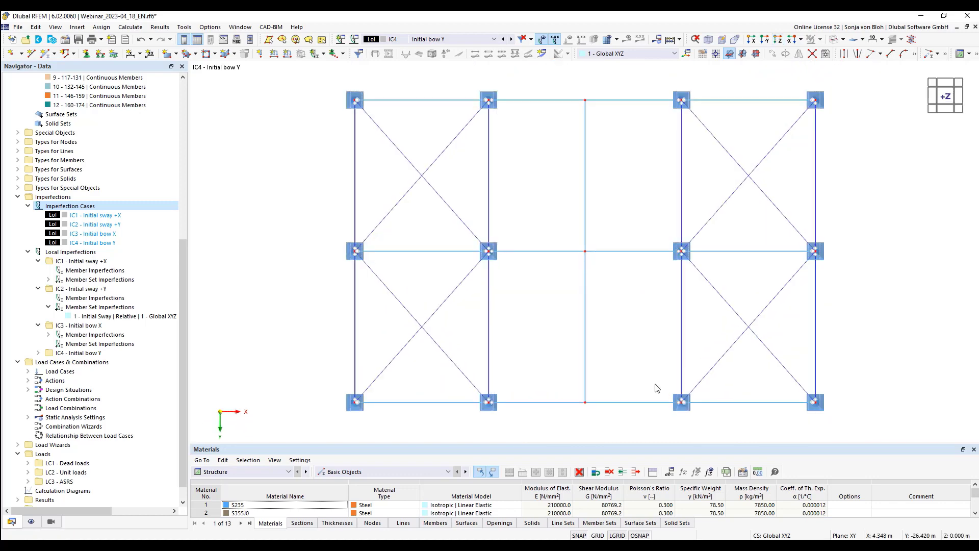
{"action": "left_click_drag", "start_coordinate": [674, 383], "coordinate": [711, 418]}
{"action": "left_click_drag", "start_coordinate": [760, 382], "coordinate": [846, 422]}
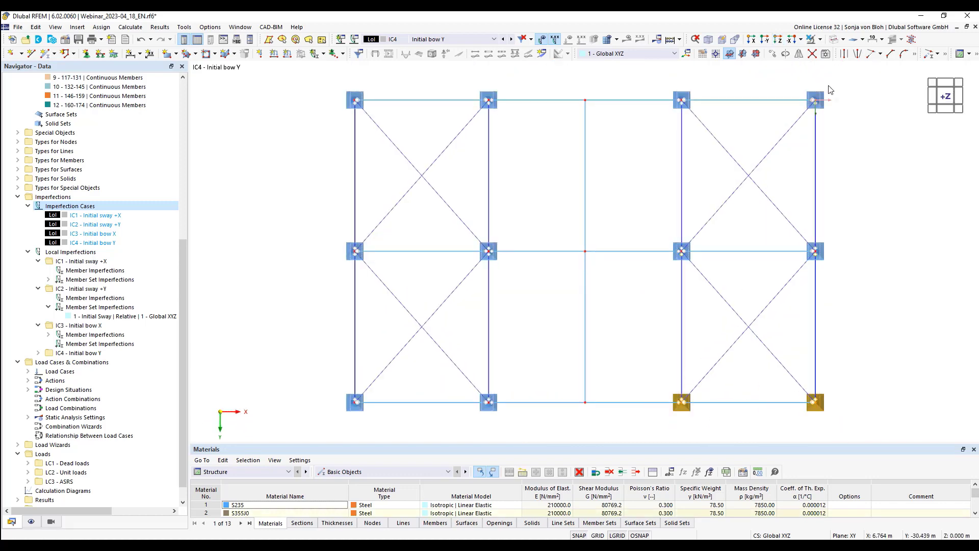
{"action": "left_click", "coordinate": [820, 39]}
{"action": "left_click", "coordinate": [867, 53]}
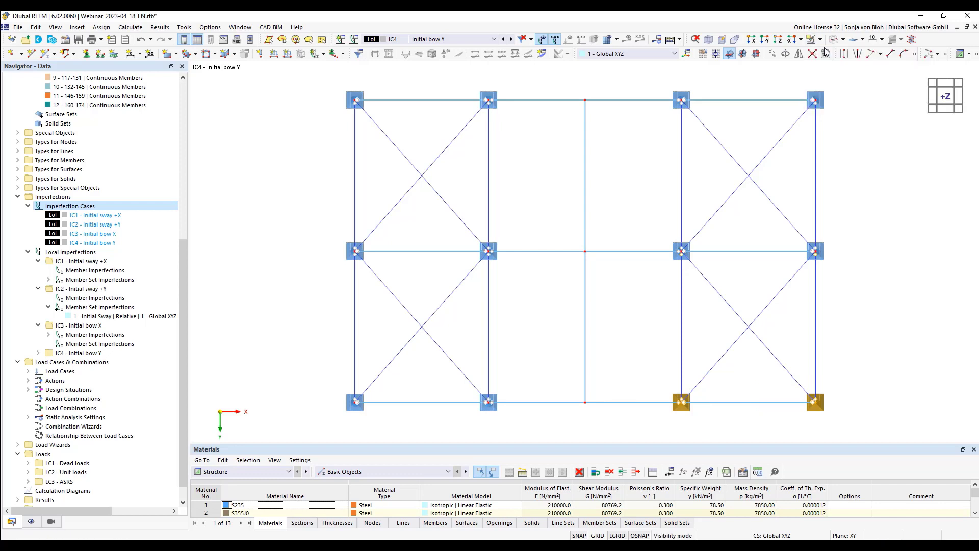
{"action": "scroll", "coordinate": [484, 293], "scroll_direction": "down", "scroll_amount": 1}
{"action": "middle_click_drag", "start_coordinate": [632, 411], "coordinate": [594, 289], "text": "ctrl"}
{"action": "scroll", "coordinate": [441, 304], "scroll_direction": "down", "scroll_amount": 3}
{"action": "middle_click_drag", "start_coordinate": [378, 259], "coordinate": [249, 225]}
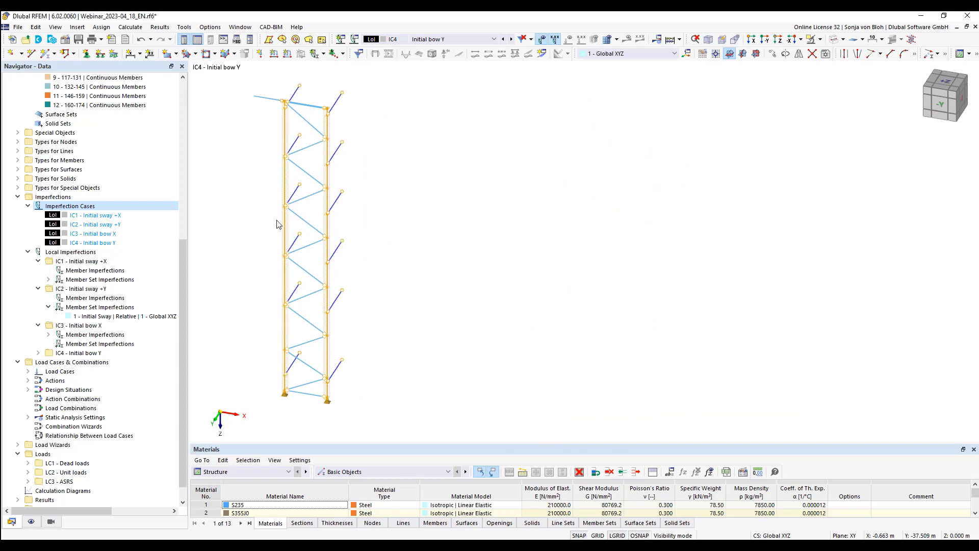
- Show the numbering on the isolated pair of uprights and check the member numbers along them
{"action": "left_click", "coordinate": [396, 223]}
{"action": "right_click", "coordinate": [396, 223]}
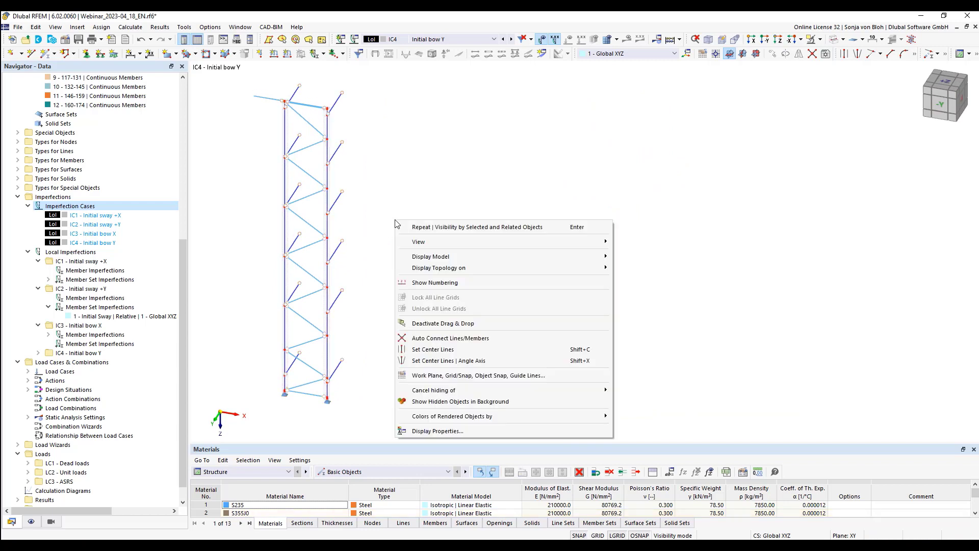
{"action": "left_click", "coordinate": [421, 281]}
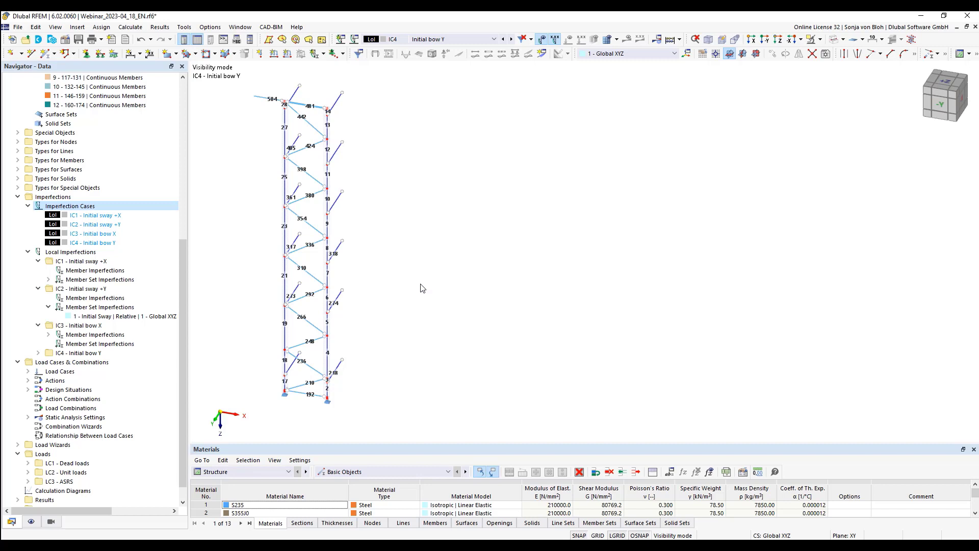
{"action": "left_click", "coordinate": [336, 367]}
{"action": "left_click", "coordinate": [337, 299]}
{"action": "left_click", "coordinate": [412, 356]}
- Start a new member imperfection in IC4 of type Initial Bow, defined as Manually - Relative with a value of 1/250
{"action": "left_click", "coordinate": [38, 352]}
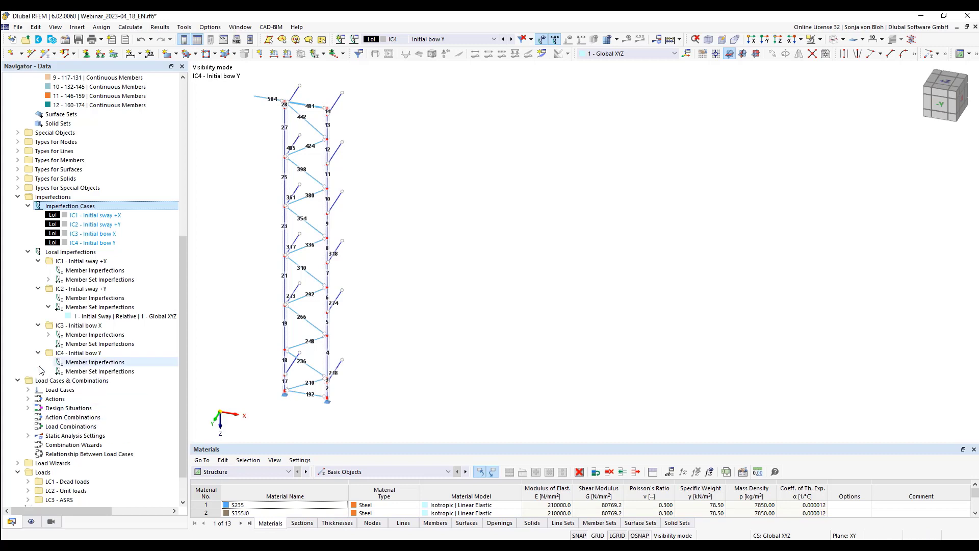
{"action": "right_click", "coordinate": [95, 362]}
{"action": "left_click", "coordinate": [137, 382]}
{"action": "left_click", "coordinate": [509, 150]}
{"action": "left_click", "coordinate": [461, 166]}
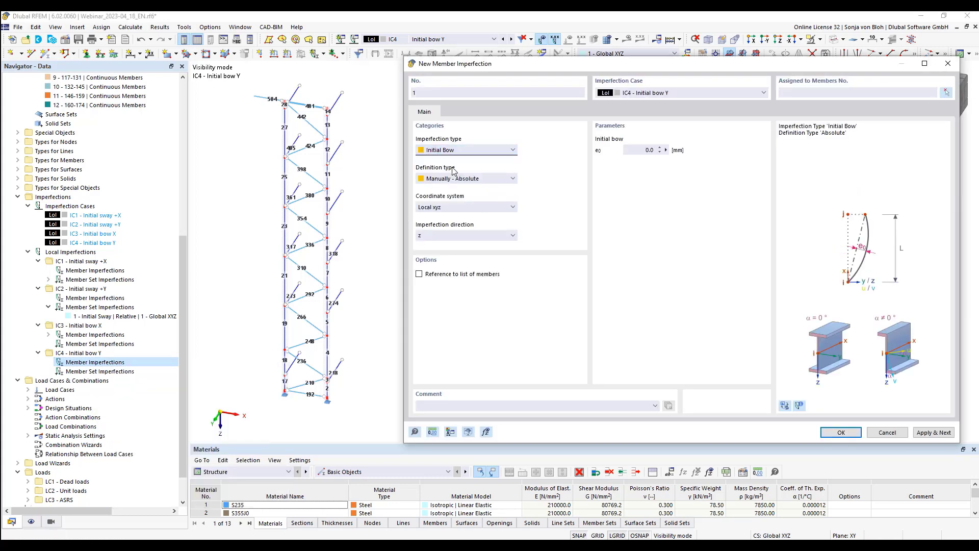
{"action": "left_click", "coordinate": [449, 178]}
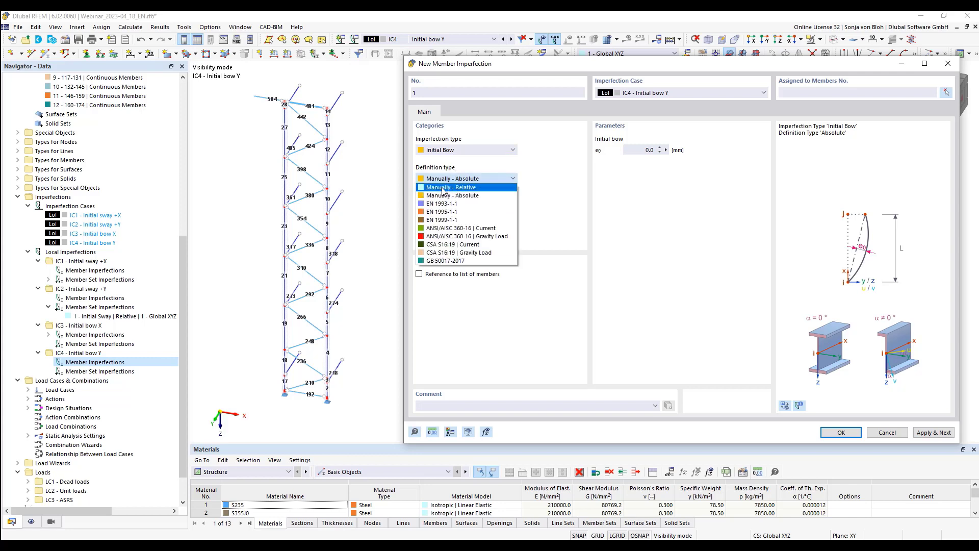
{"action": "left_click", "coordinate": [442, 188]}
{"action": "double_click", "coordinate": [643, 150]}
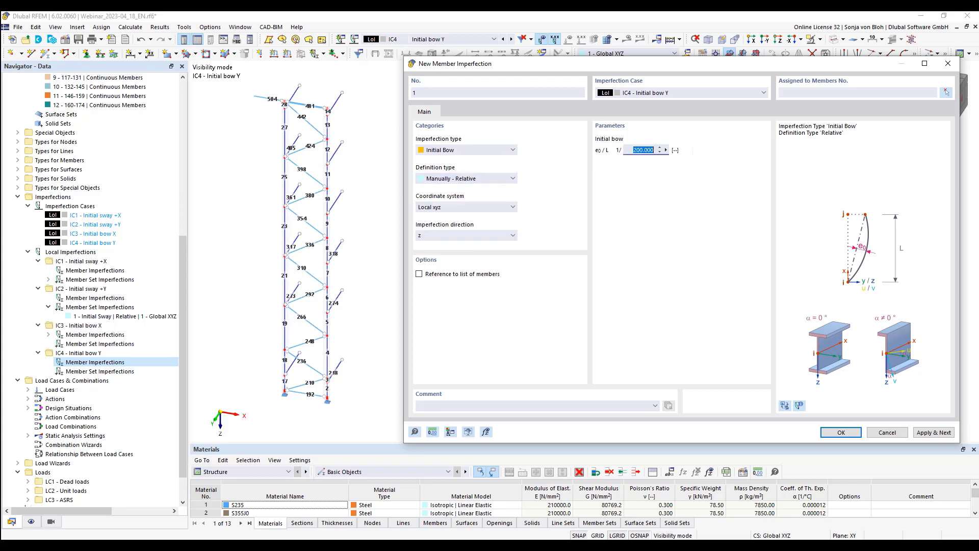
{"action": "type", "text": "250"}
- Orient the bow in YL of Global XYZ, reference it to a list of members, and assign it to the first upright's lowest members
{"action": "left_click", "coordinate": [481, 208]}
{"action": "left_click", "coordinate": [457, 232]}
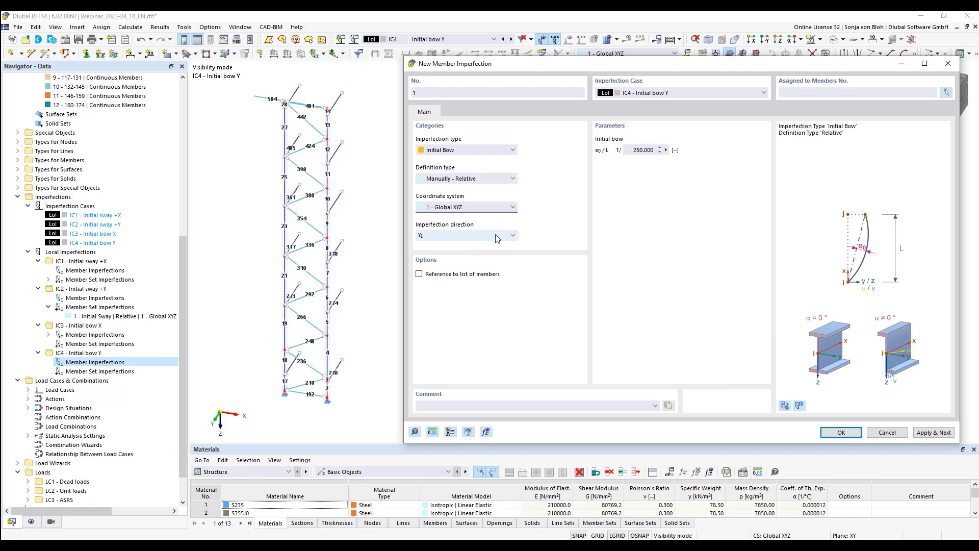
{"action": "left_click", "coordinate": [421, 275]}
{"action": "left_click", "coordinate": [810, 92]}
{"action": "left_click", "coordinate": [932, 432]}
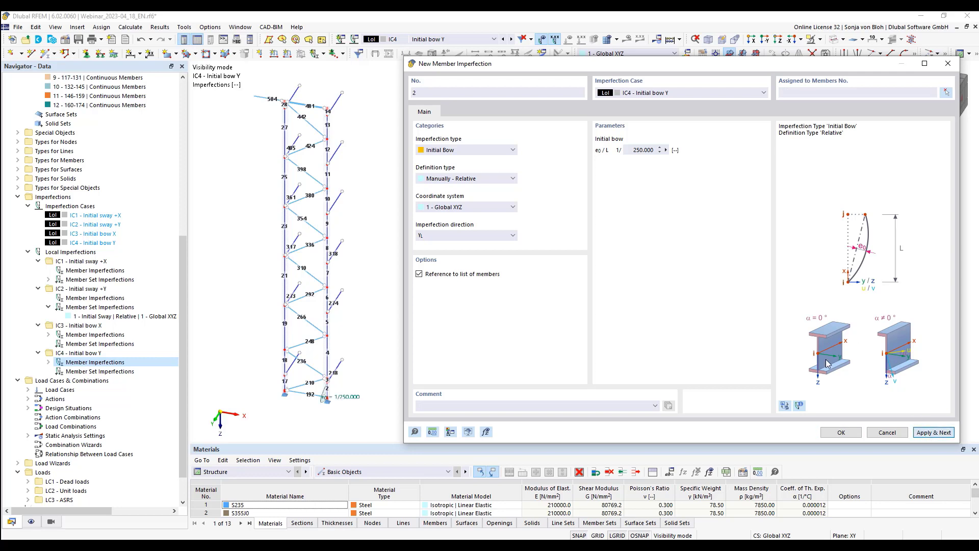
- Create the 1/250 initial bows for members 3-5 in direction -YL and members 6-7 in direction YL
{"action": "left_click", "coordinate": [500, 239]}
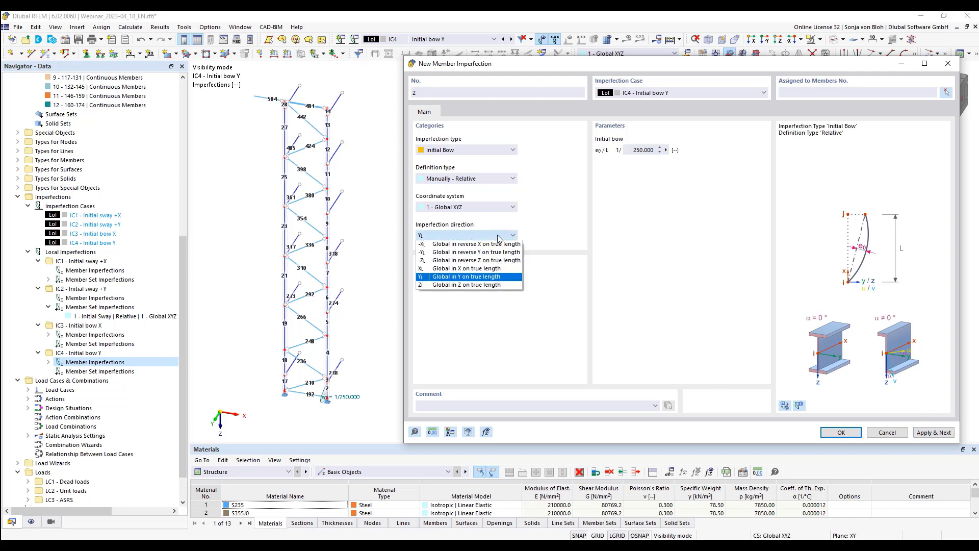
{"action": "left_click", "coordinate": [466, 252]}
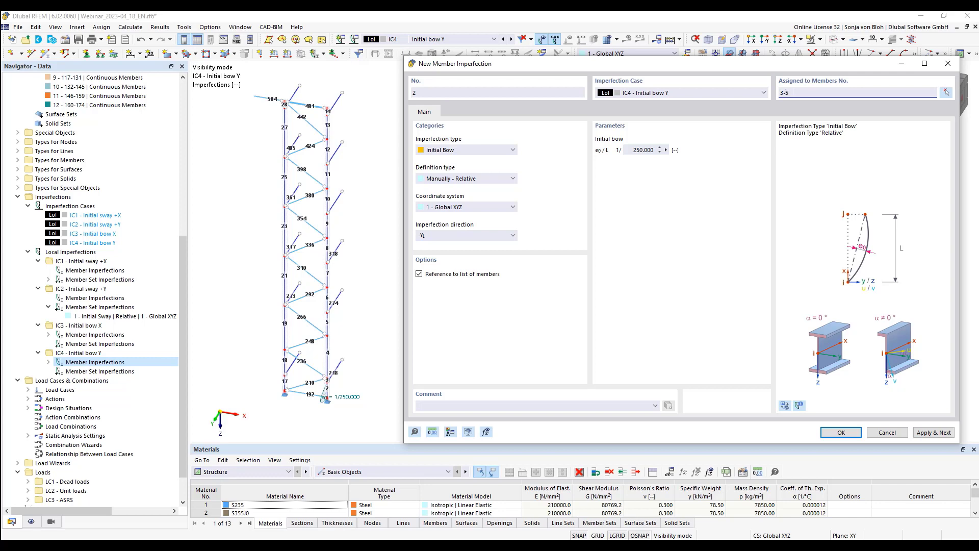
{"action": "left_click", "coordinate": [933, 432]}
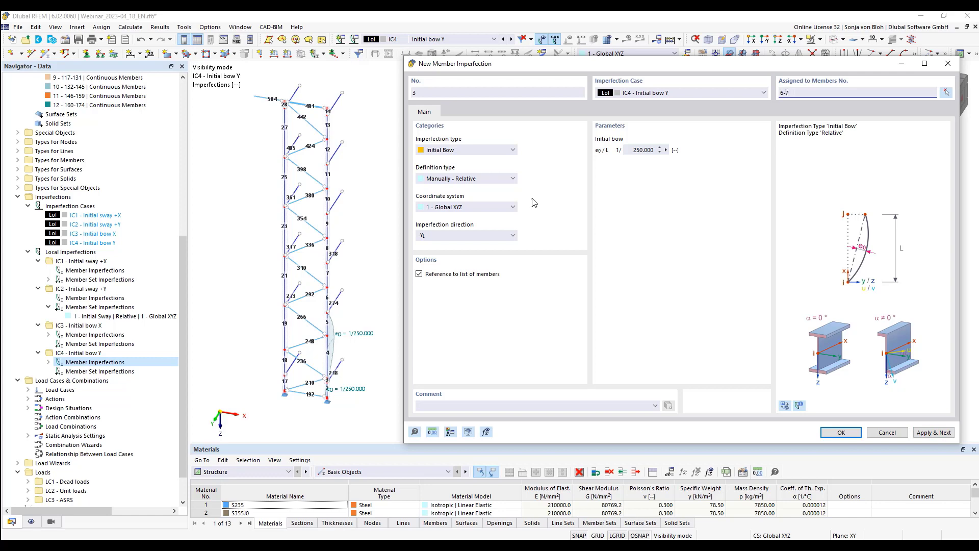
{"action": "left_click", "coordinate": [461, 237]}
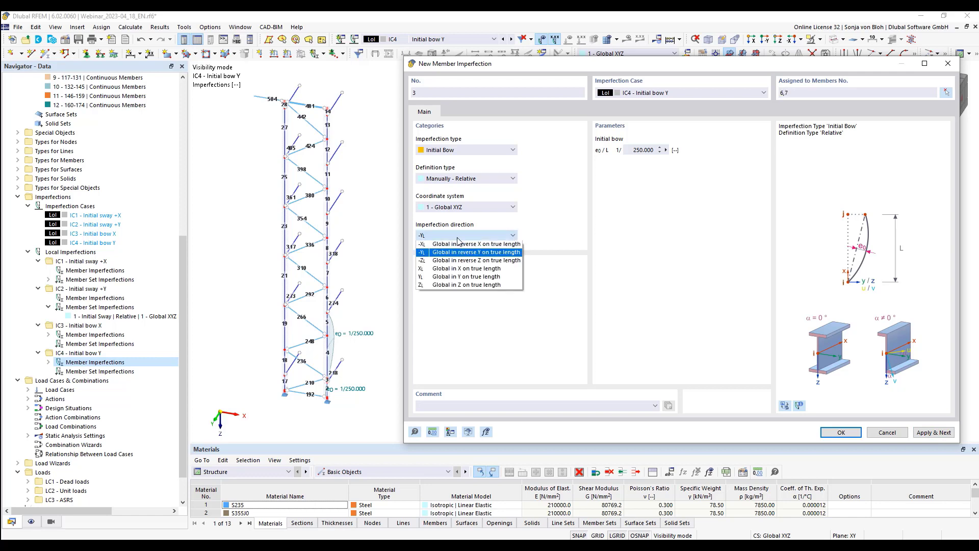
{"action": "left_click", "coordinate": [447, 277]}
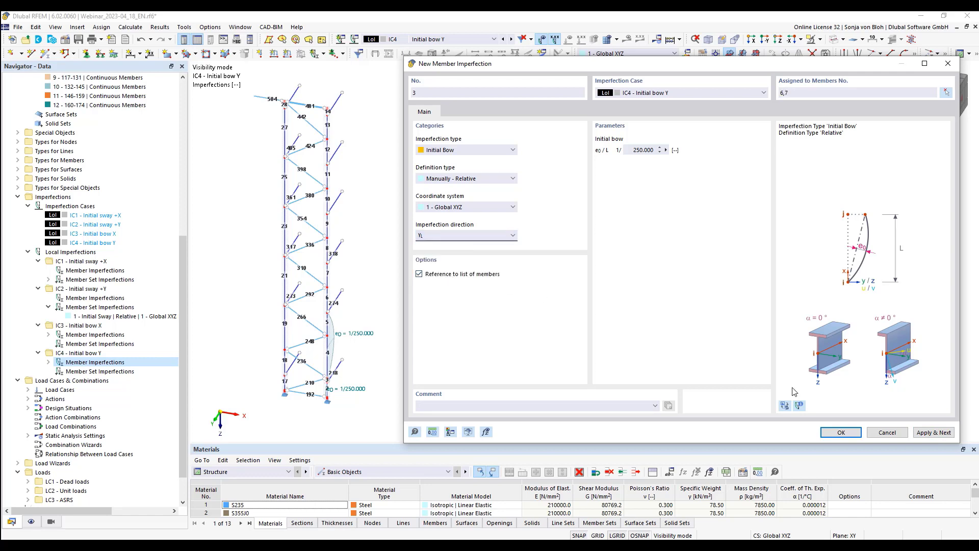
{"action": "left_click", "coordinate": [933, 432]}
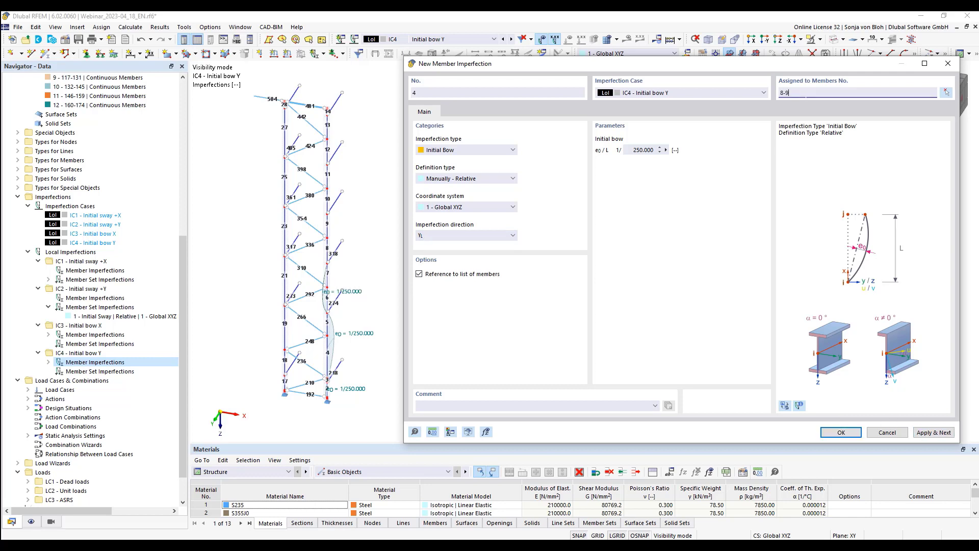
- Create the 1/250 initial bow for members 8-9 in direction -YL
{"action": "type", "text": "8-9"}
{"action": "left_click", "coordinate": [497, 236]}
{"action": "left_click", "coordinate": [479, 251]}
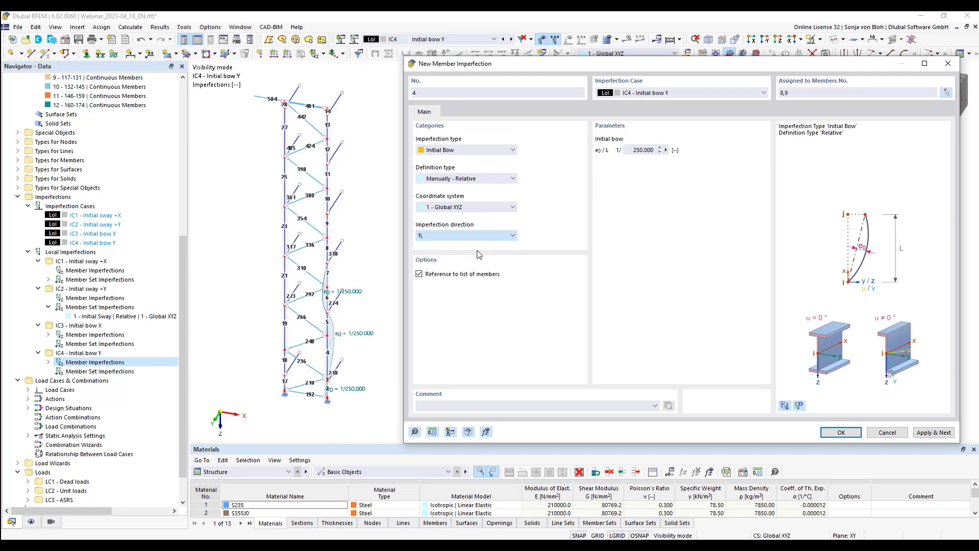
{"action": "left_click", "coordinate": [933, 432]}
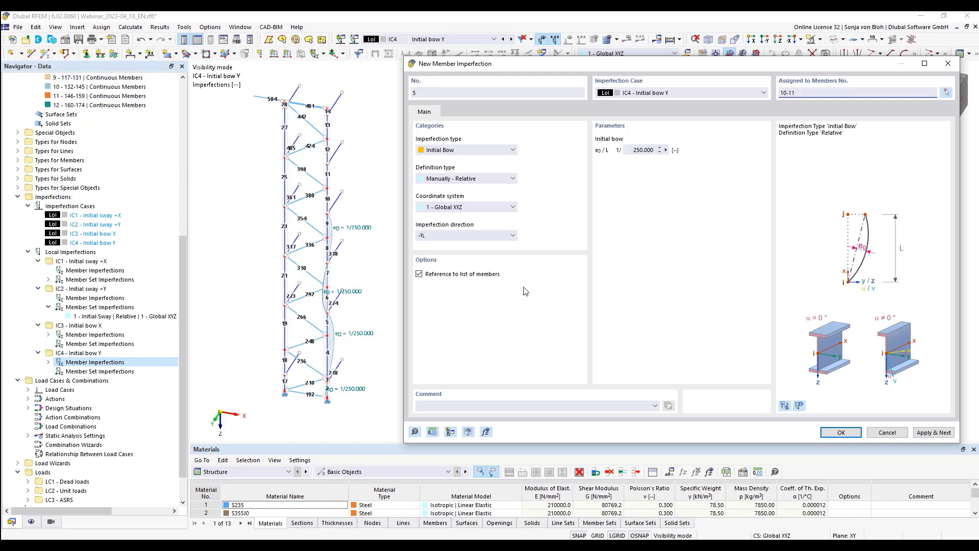
- Create the 1/250 initial bows for members 10-11 in direction YL and members 12-15 in direction -YL
{"action": "left_click", "coordinate": [498, 235]}
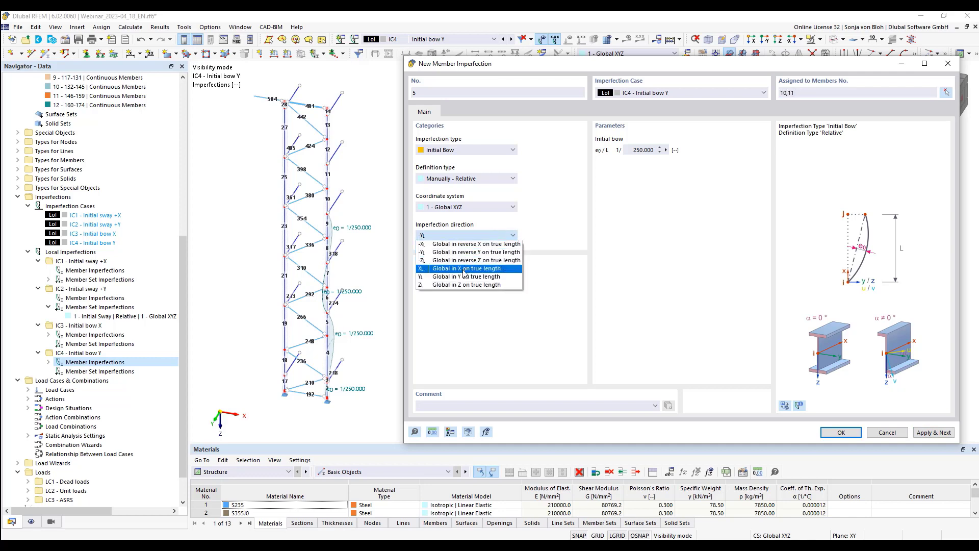
{"action": "left_click", "coordinate": [461, 277]}
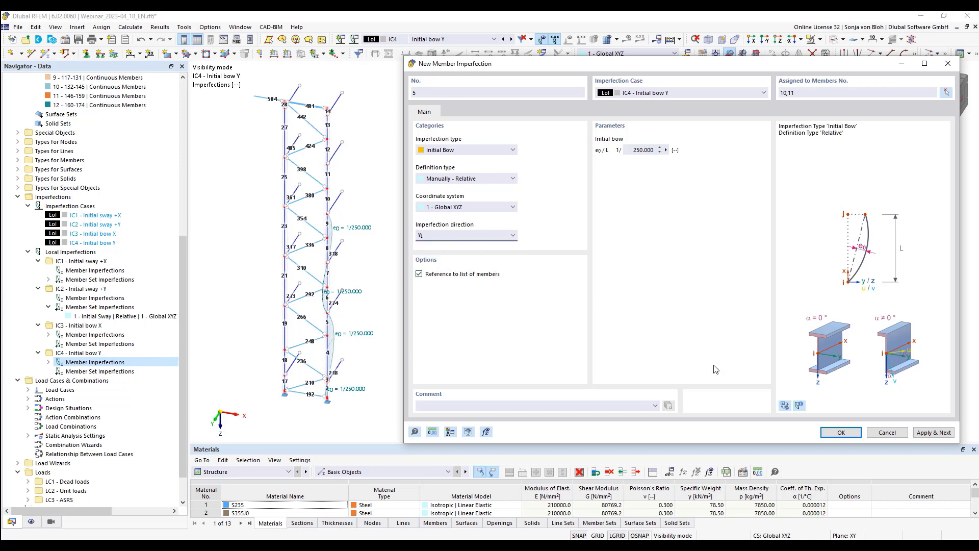
{"action": "left_click", "coordinate": [934, 432]}
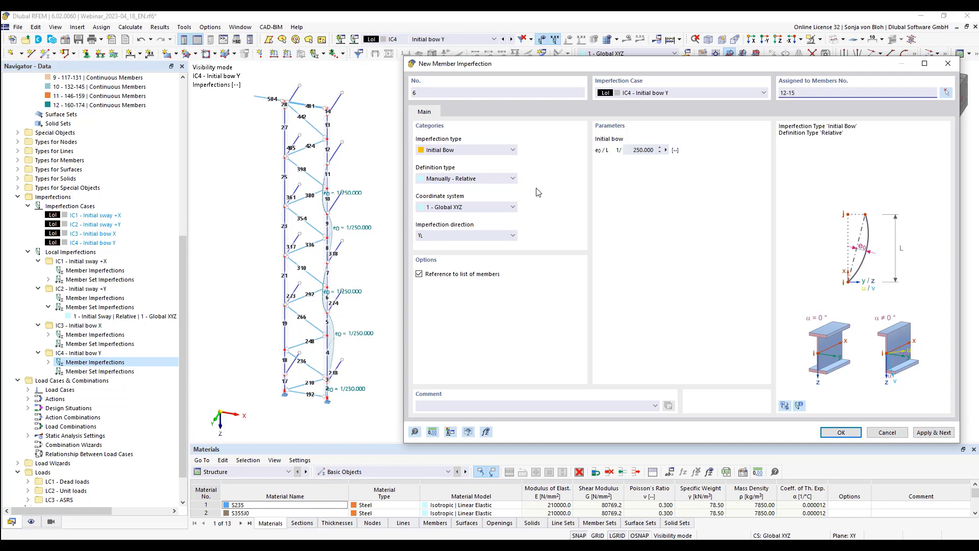
{"action": "left_click", "coordinate": [459, 235]}
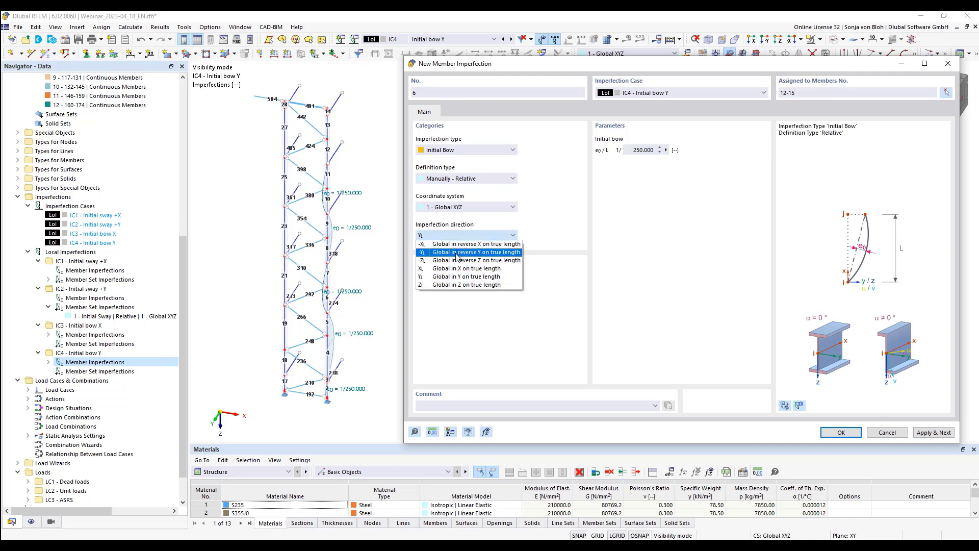
{"action": "left_click", "coordinate": [458, 252]}
{"action": "left_click", "coordinate": [945, 433]}
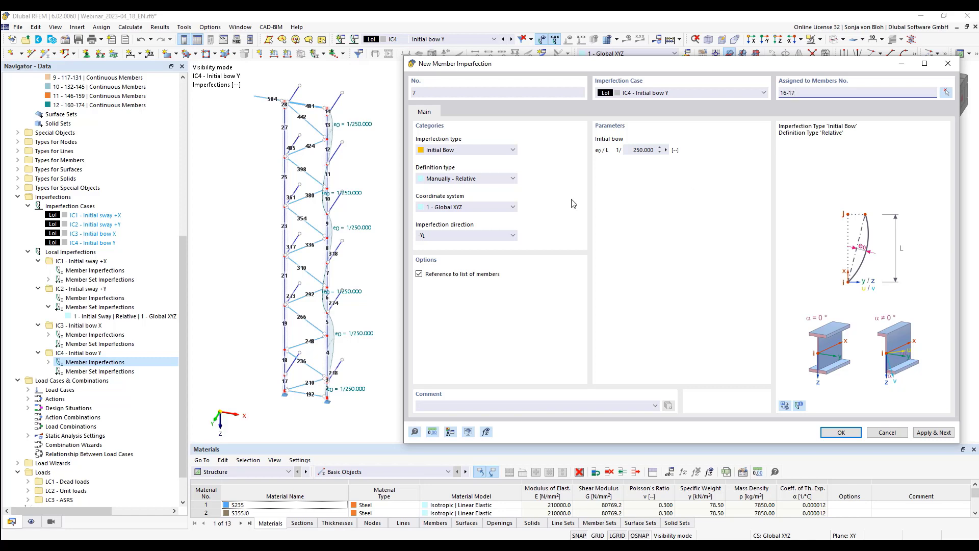
- Create the second upright's lowest 1/250 initial bows: members 16-17 in direction YL and members 18-19 in direction -YL
{"action": "left_click", "coordinate": [485, 236]}
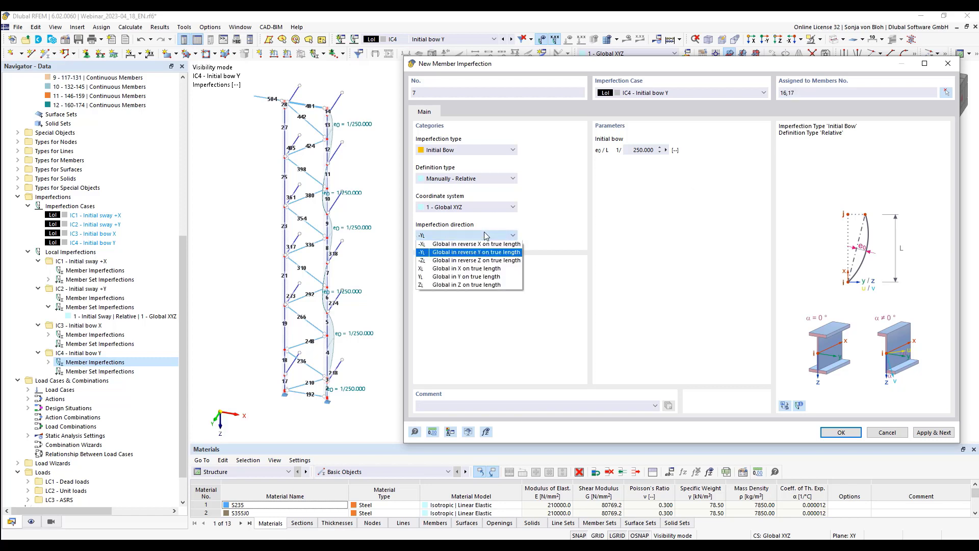
{"action": "left_click", "coordinate": [460, 276]}
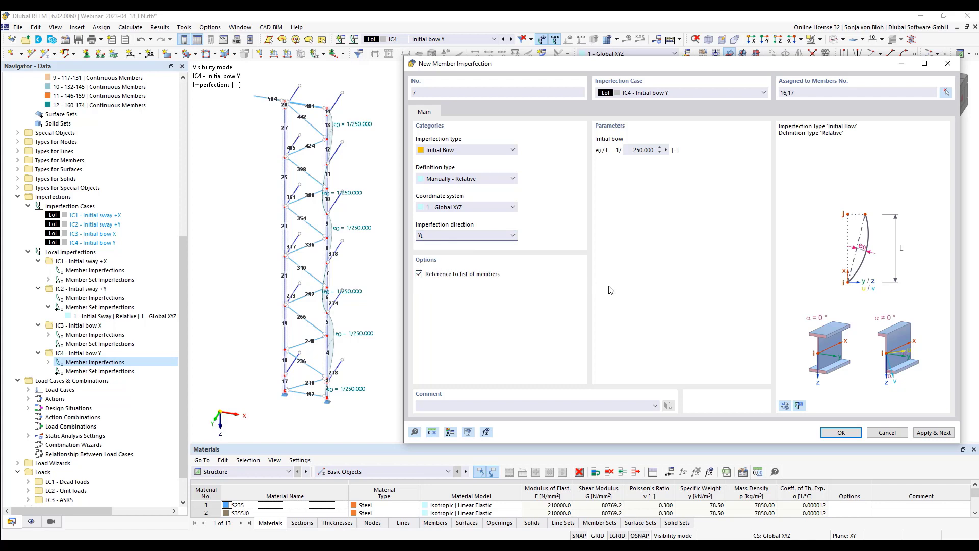
{"action": "left_click", "coordinate": [934, 432]}
{"action": "left_click", "coordinate": [803, 93]}
{"action": "type", "text": "18-19"}
{"action": "left_click", "coordinate": [449, 235]}
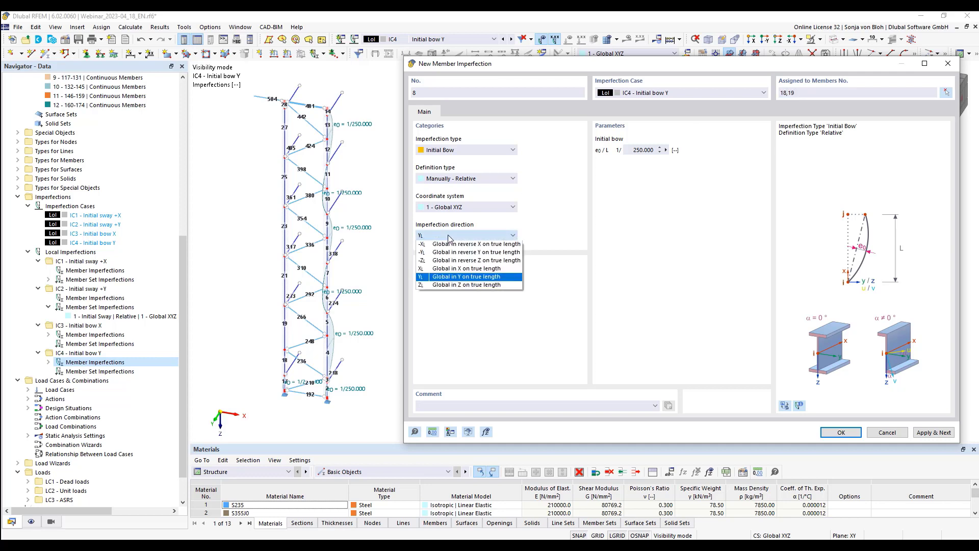
{"action": "left_click", "coordinate": [448, 251]}
{"action": "left_click", "coordinate": [930, 432]}
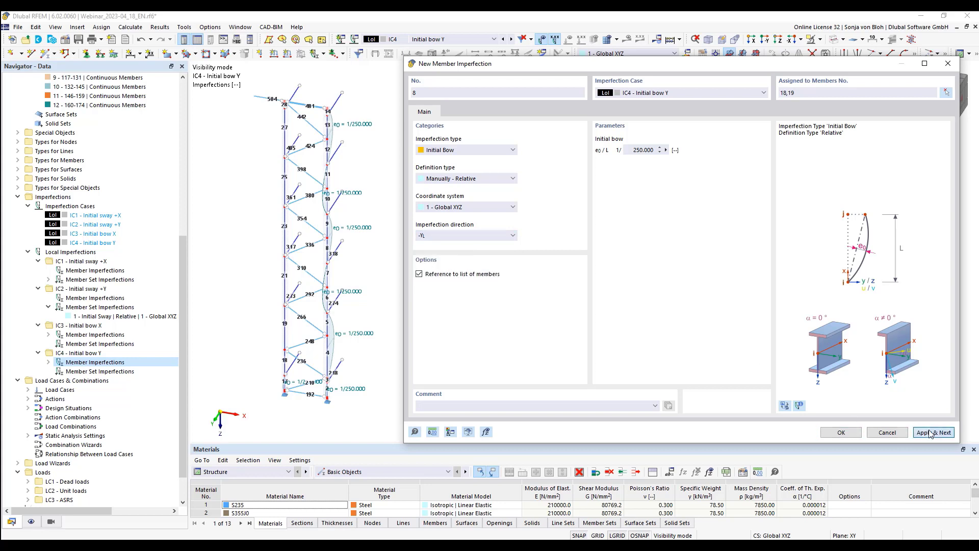
- Create the 1/250 initial bows for members 20-21 in direction YL and members 22-23 in direction -YL
{"action": "left_click", "coordinate": [808, 93]}
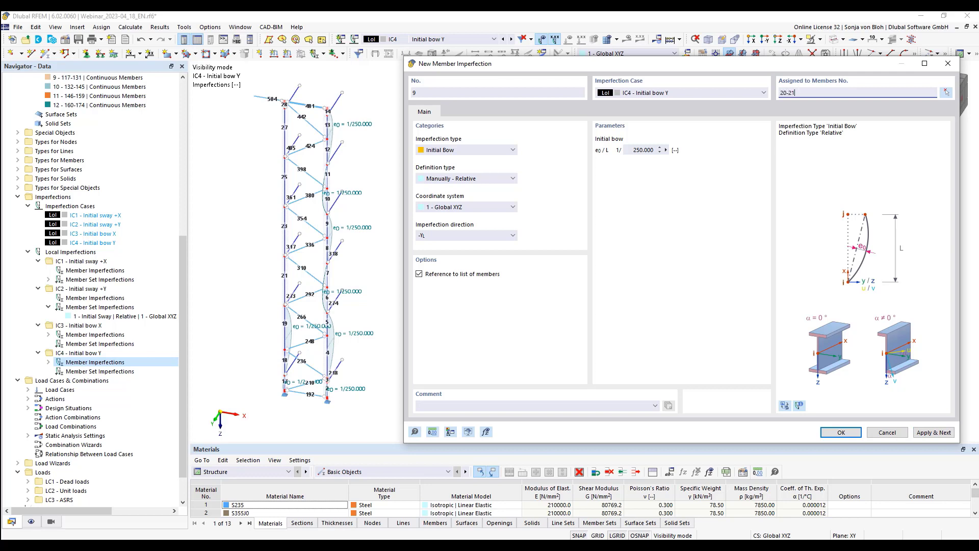
{"action": "left_click", "coordinate": [463, 236]}
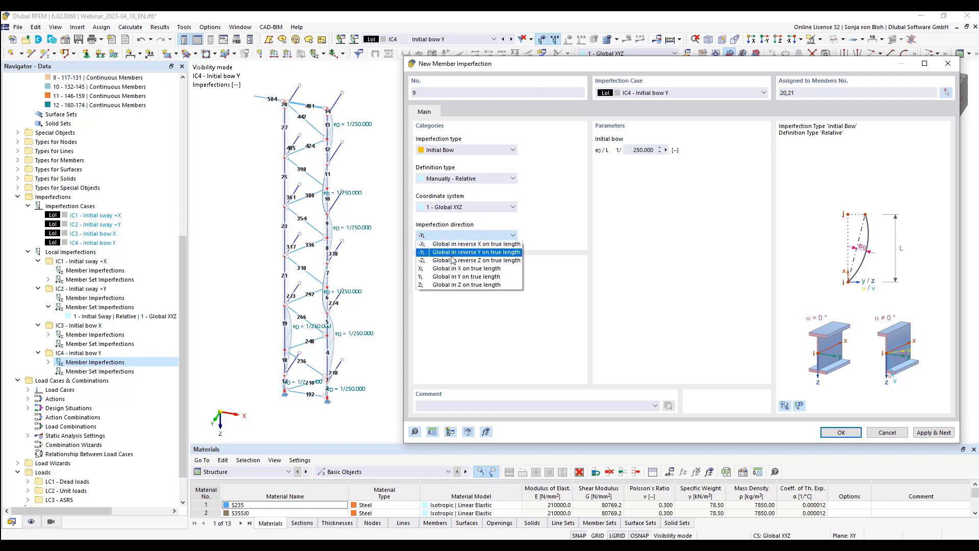
{"action": "left_click", "coordinate": [448, 276]}
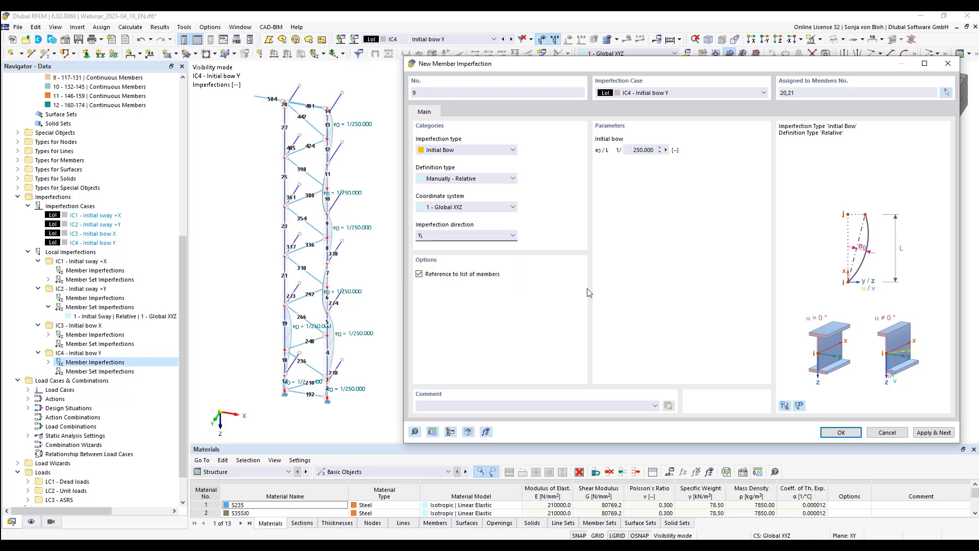
{"action": "left_click", "coordinate": [933, 432]}
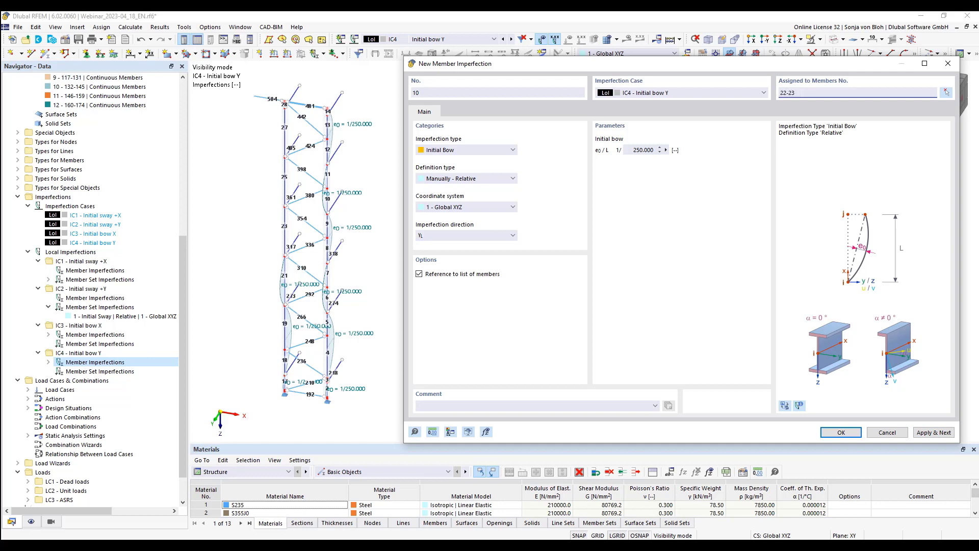
{"action": "left_click", "coordinate": [466, 236]}
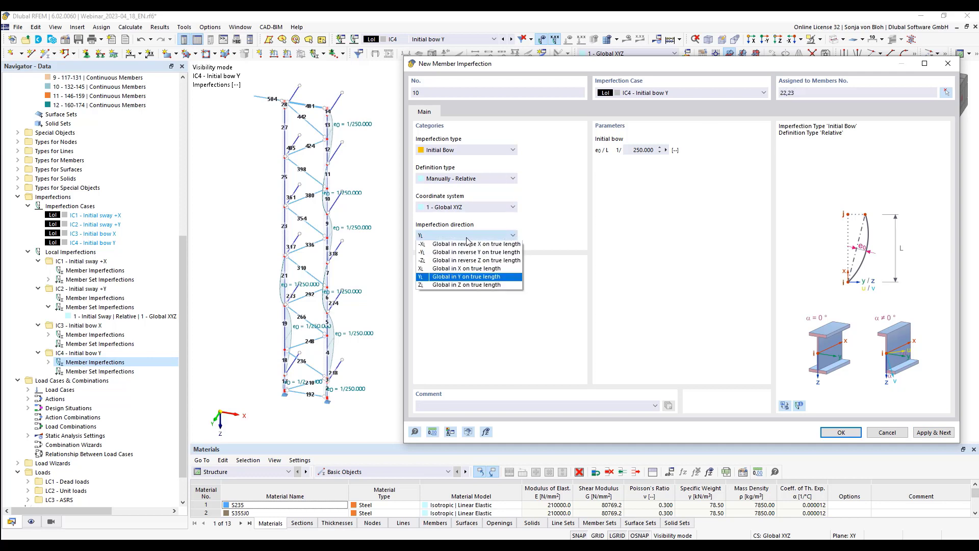
{"action": "left_click", "coordinate": [457, 252]}
{"action": "left_click", "coordinate": [934, 432]}
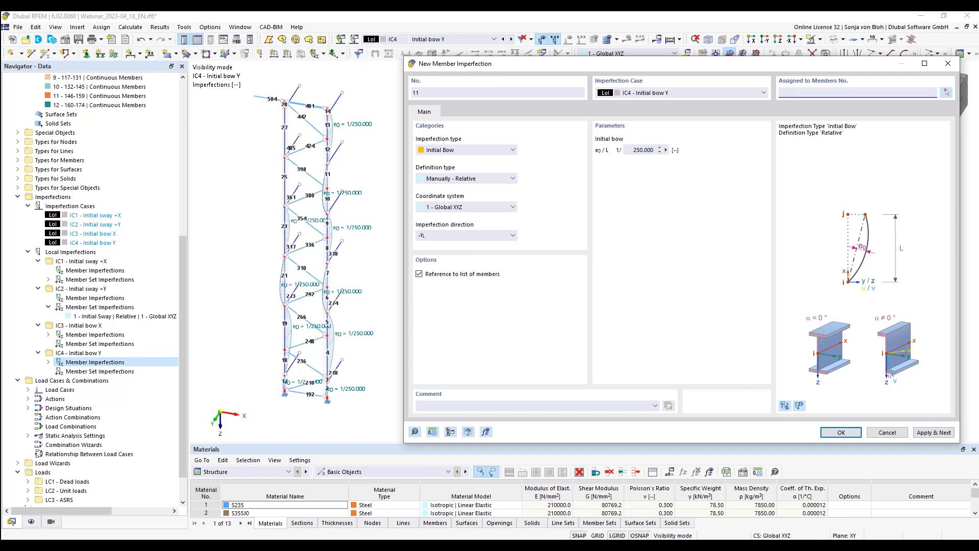
- Create the 1/250 initial bows for members 24-25 in direction YL and members 26-29 in direction -YL
{"action": "type", "text": "24-25"}
{"action": "left_click", "coordinate": [461, 234]}
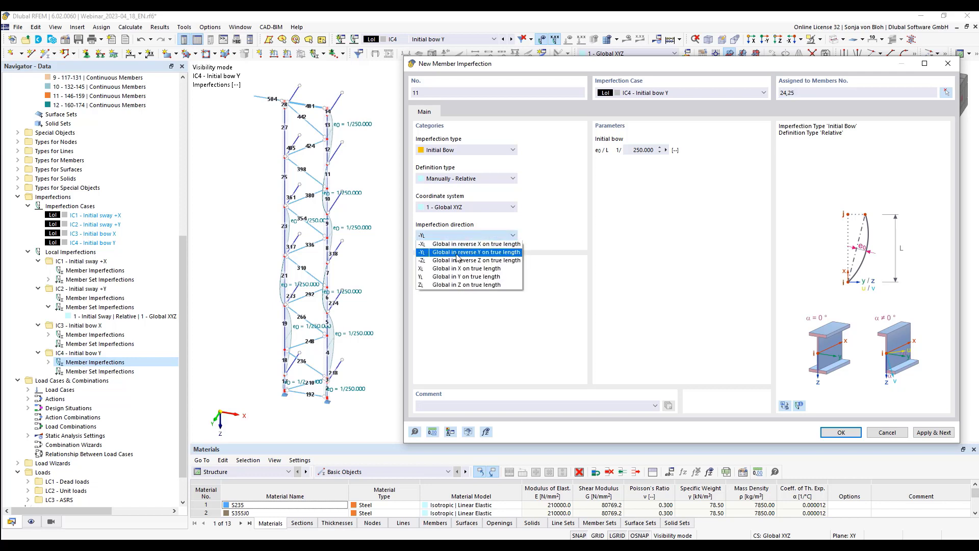
{"action": "left_click", "coordinate": [458, 276]}
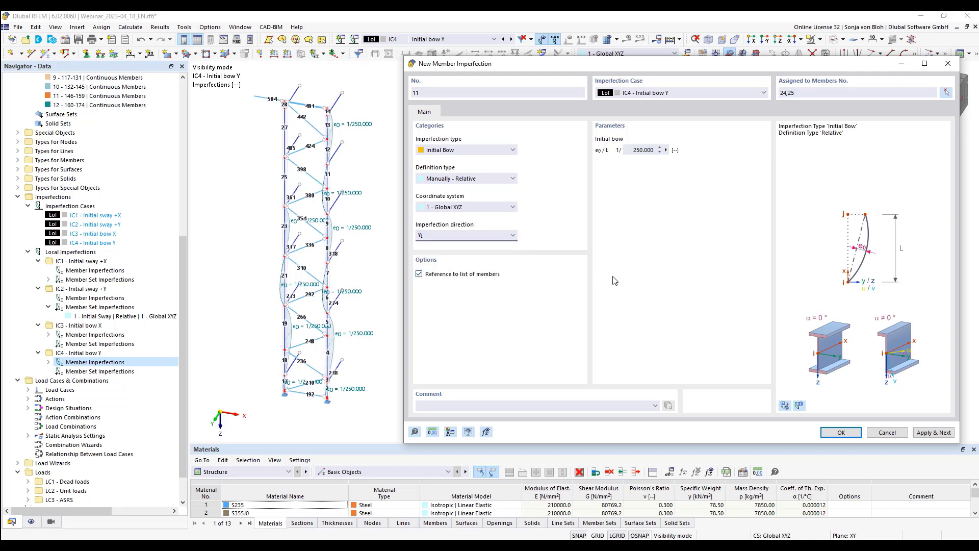
{"action": "left_click", "coordinate": [926, 432]}
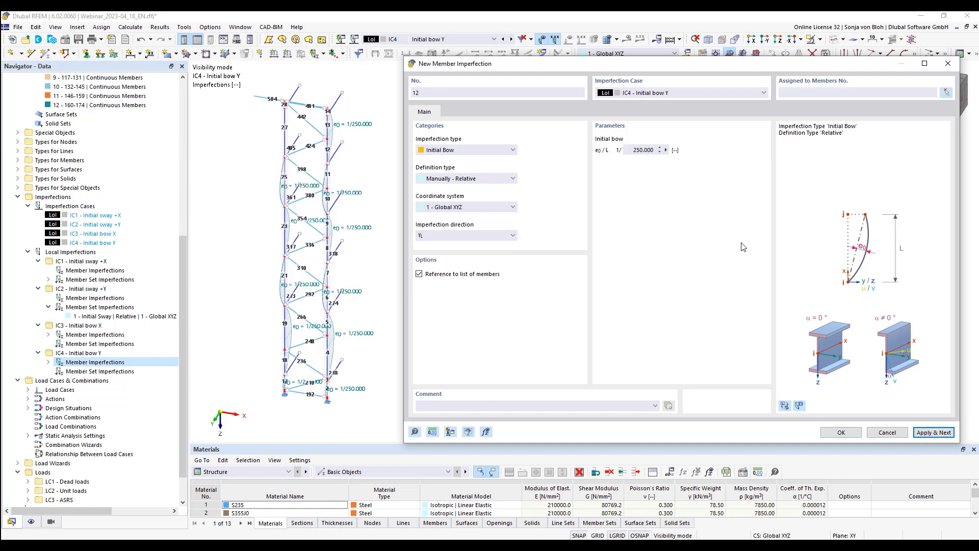
{"action": "left_click", "coordinate": [789, 93]}
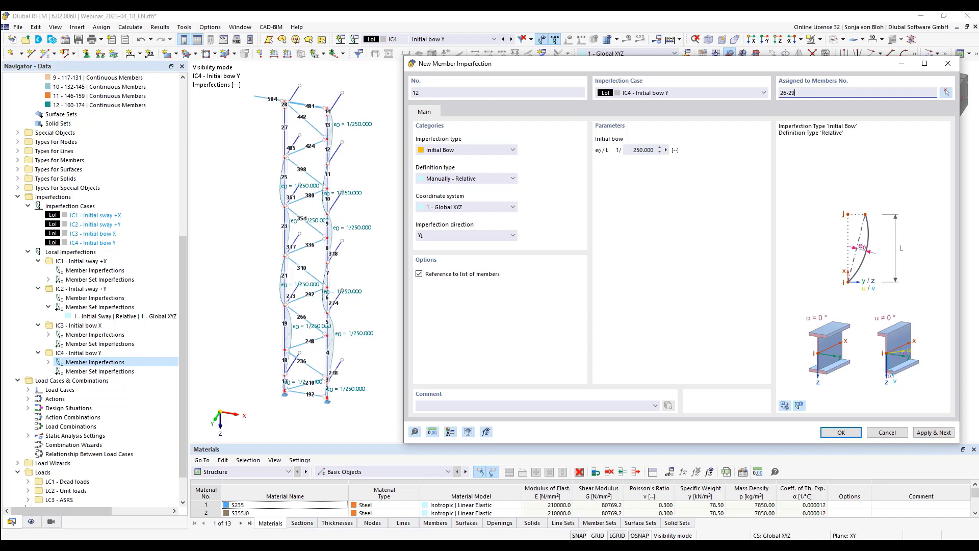
{"action": "left_click", "coordinate": [463, 235]}
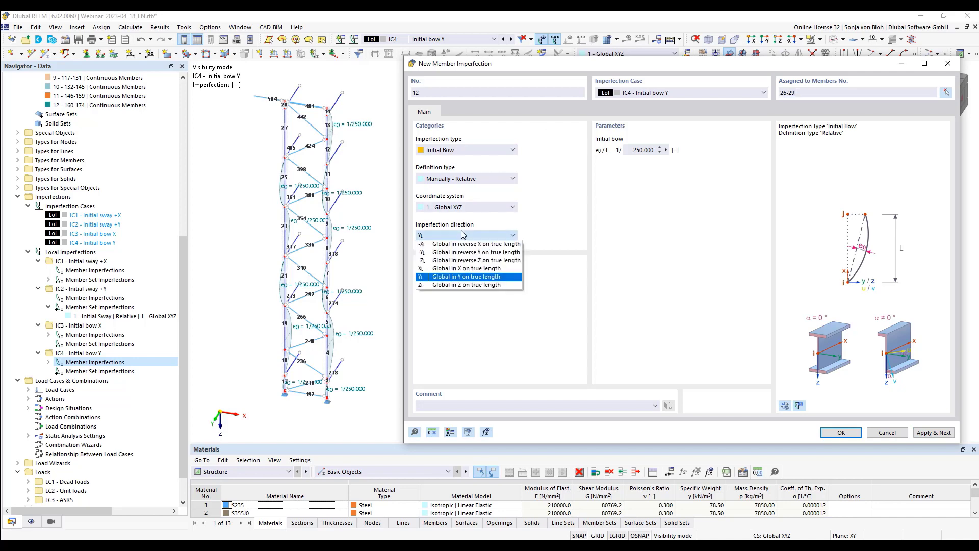
{"action": "left_click", "coordinate": [453, 252]}
{"action": "left_click", "coordinate": [836, 432]}
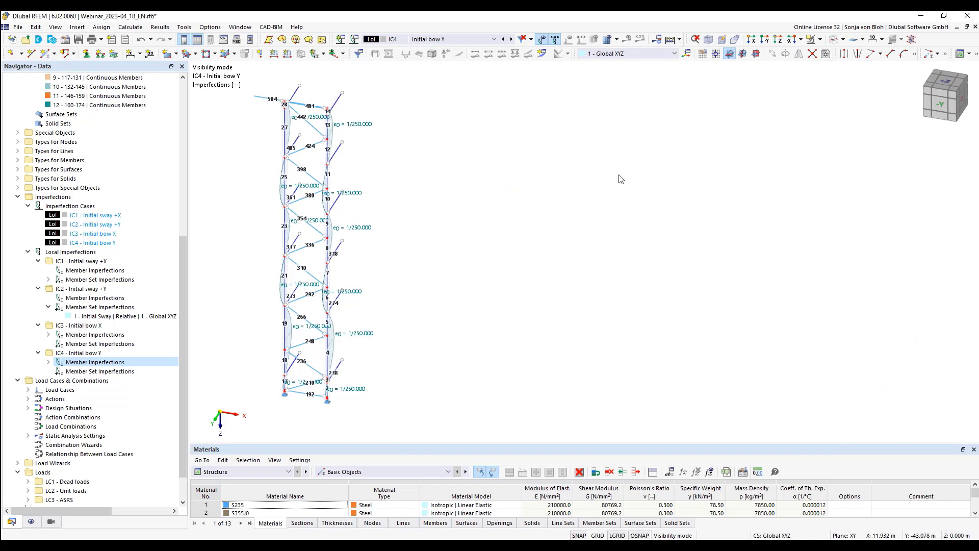
- Cancel the visibility mode to show the whole rack and turn off the member numbering
{"action": "left_click", "coordinate": [819, 42]}
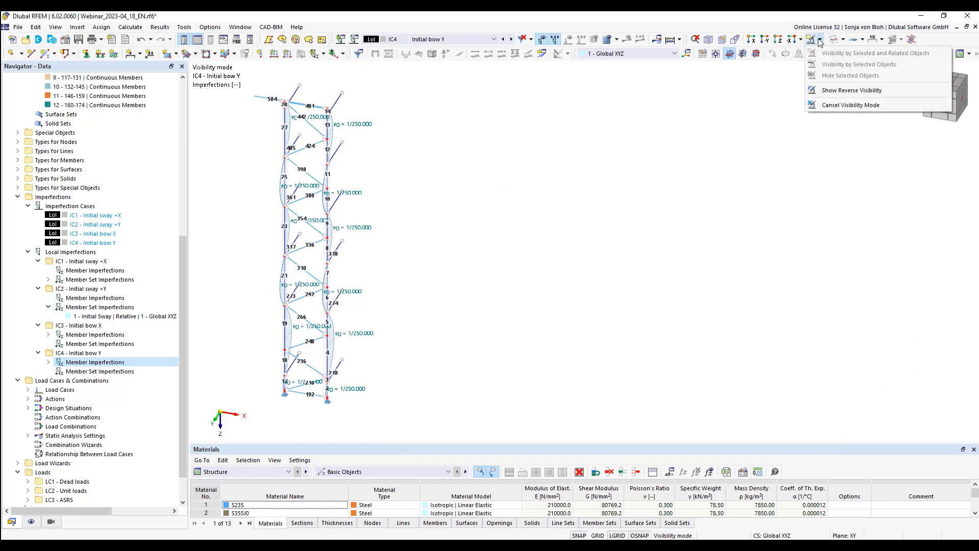
{"action": "left_click", "coordinate": [818, 106]}
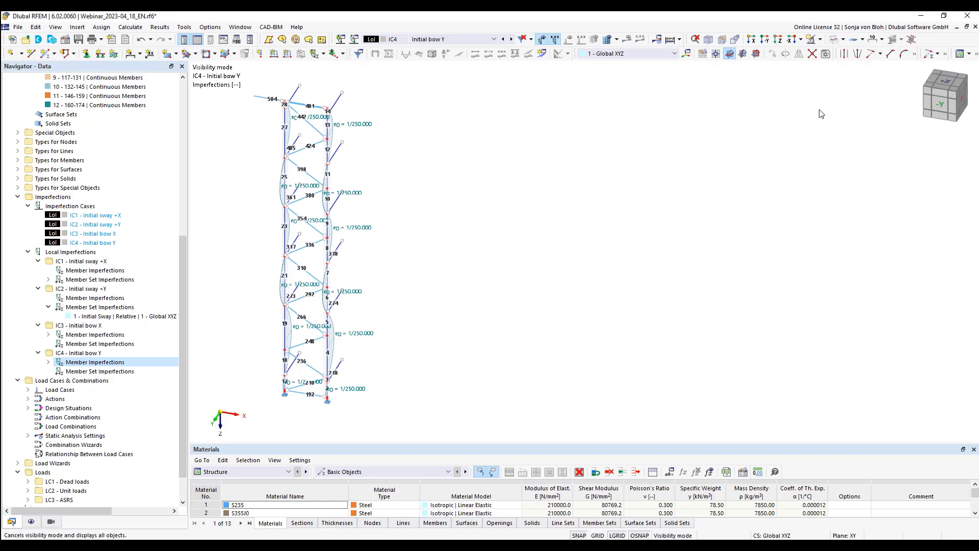
{"action": "right_click", "coordinate": [546, 245]}
{"action": "left_click", "coordinate": [579, 305]}
{"action": "middle_click_drag", "start_coordinate": [540, 184], "coordinate": [638, 208]}
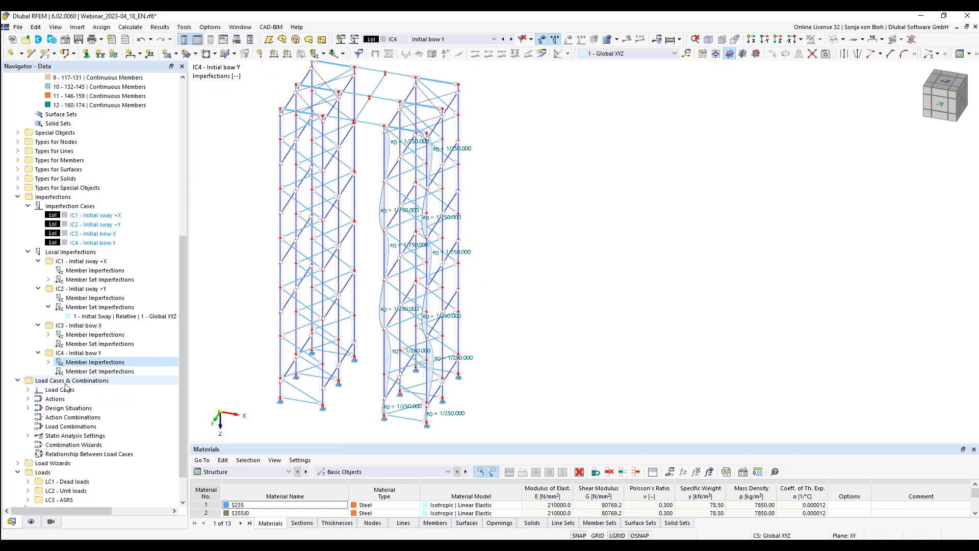
- Copy all twelve member imperfections of IC4 in two steps with a displacement of -2.170 m in Y
{"action": "left_click", "coordinate": [49, 362]}
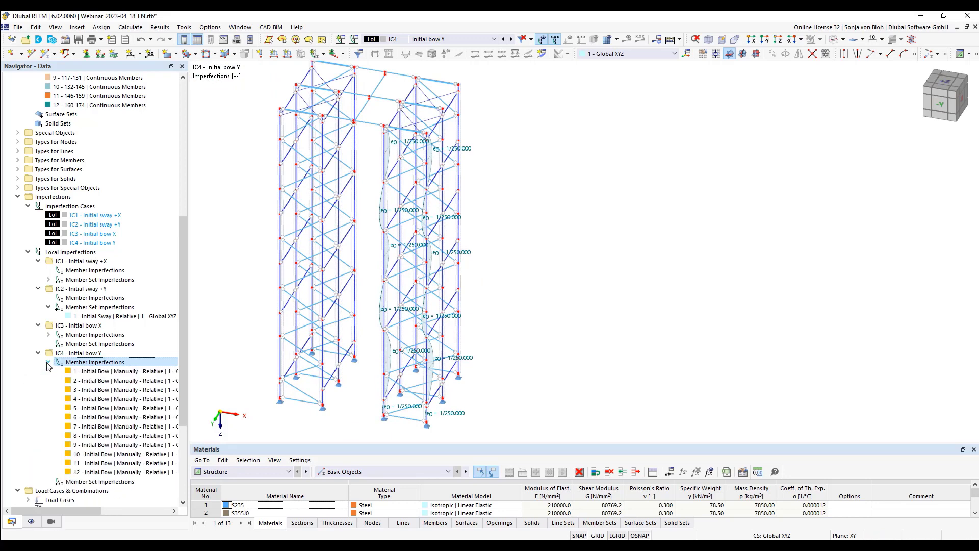
{"action": "left_click", "coordinate": [117, 371]}
{"action": "left_click", "coordinate": [126, 474], "text": "shift"}
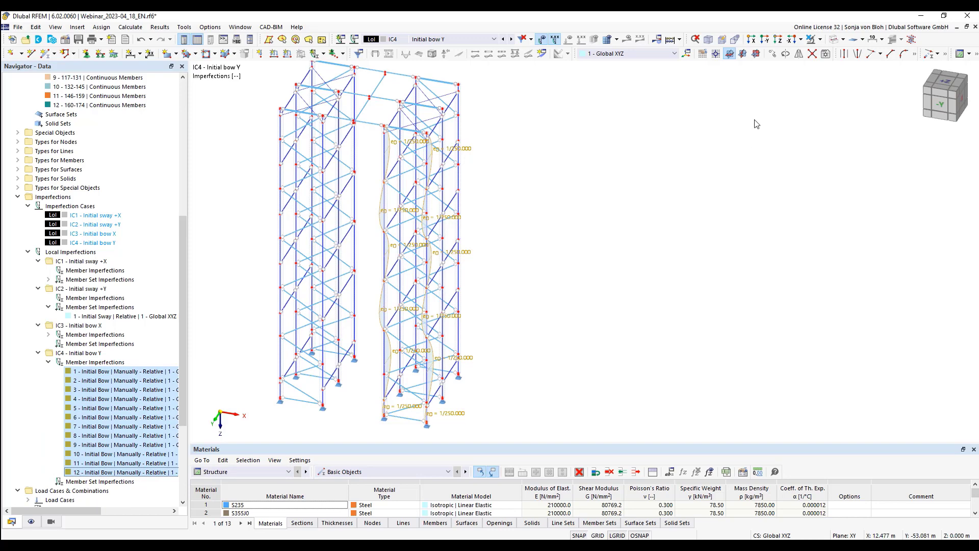
{"action": "left_click", "coordinate": [773, 54]}
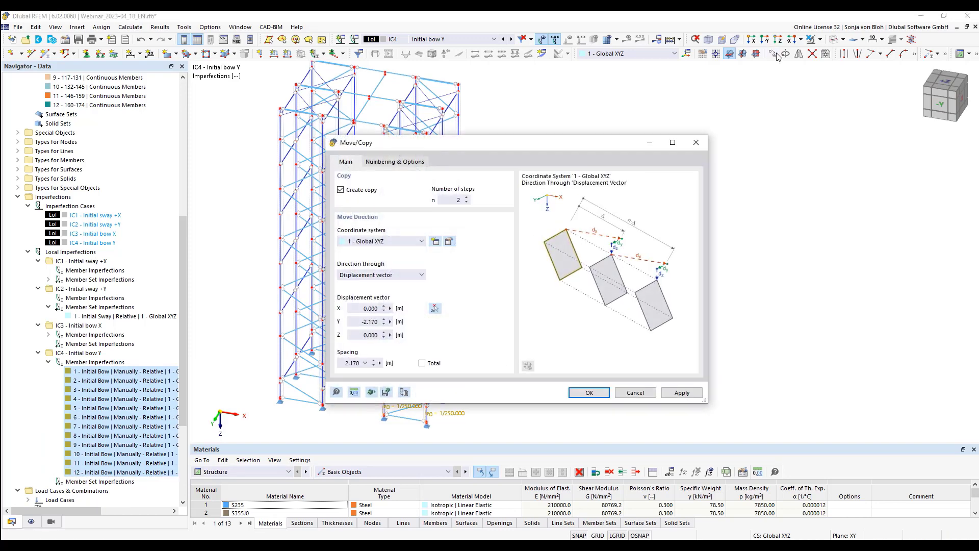
{"action": "left_click", "coordinate": [589, 393]}
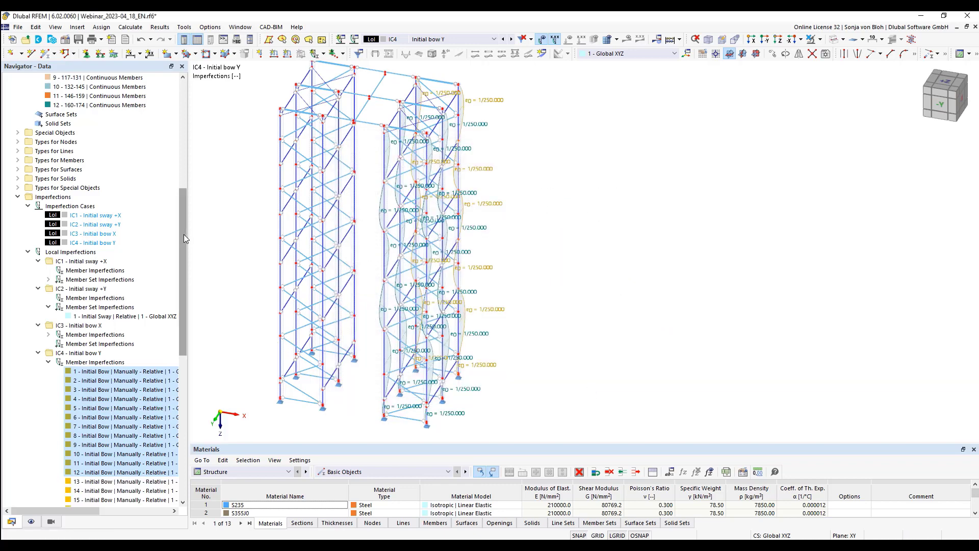
- Mirror all 36 IC4 member imperfections as a copy about the YZ plane through point X 3.305, Y -28.210, Z -13.400 m
{"action": "scroll", "coordinate": [184, 238], "scroll_direction": "down", "scroll_amount": 6}
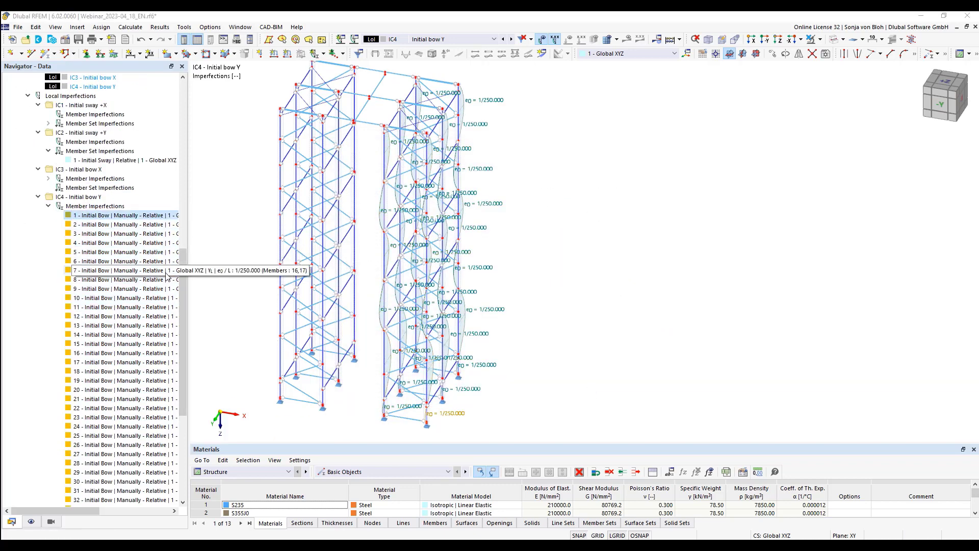
{"action": "scroll", "coordinate": [153, 357], "scroll_direction": "down", "scroll_amount": 6}
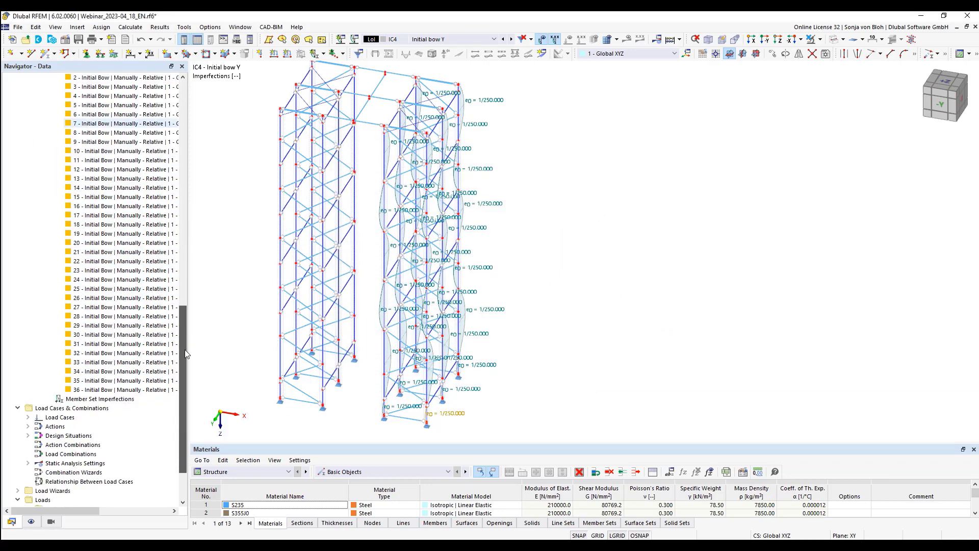
{"action": "left_click", "coordinate": [147, 380], "text": "shift"}
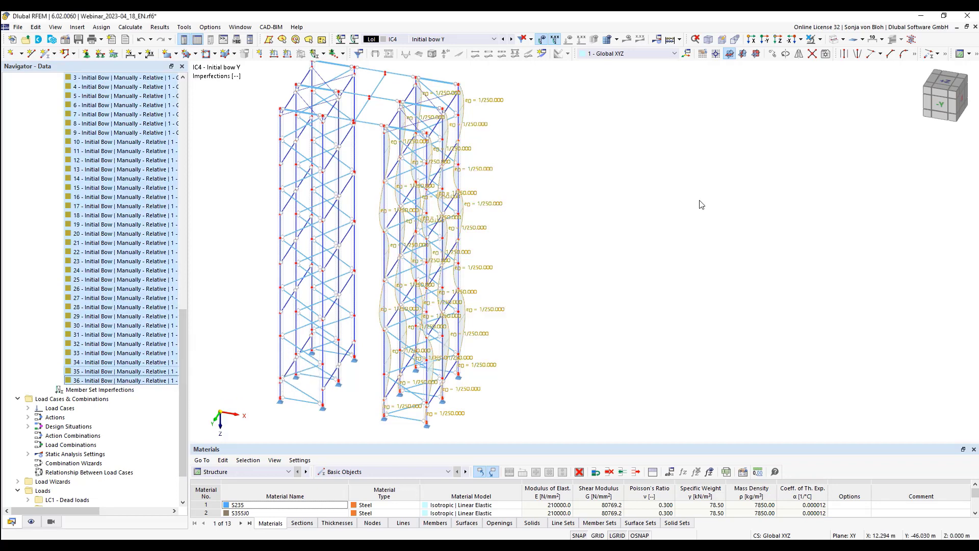
{"action": "left_click", "coordinate": [799, 53]}
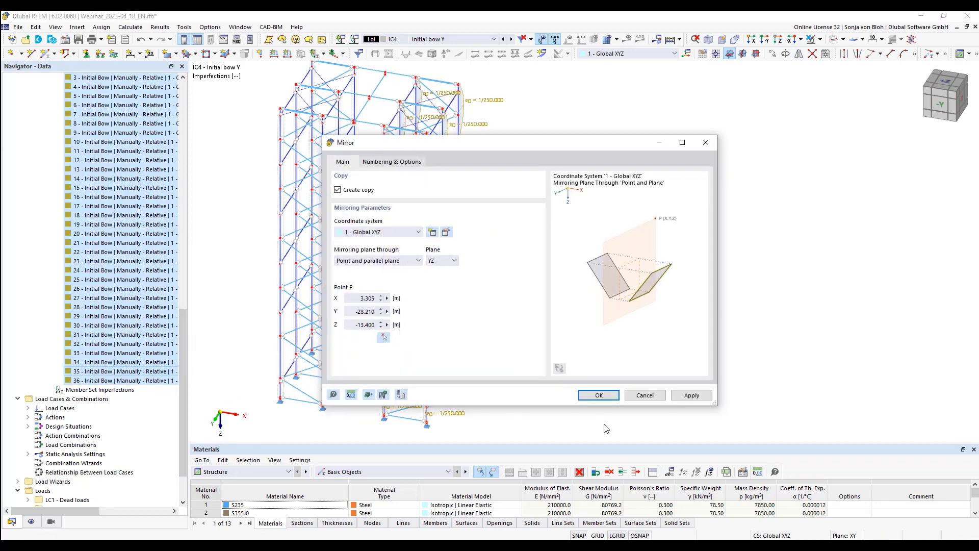
{"action": "left_click", "coordinate": [598, 397]}
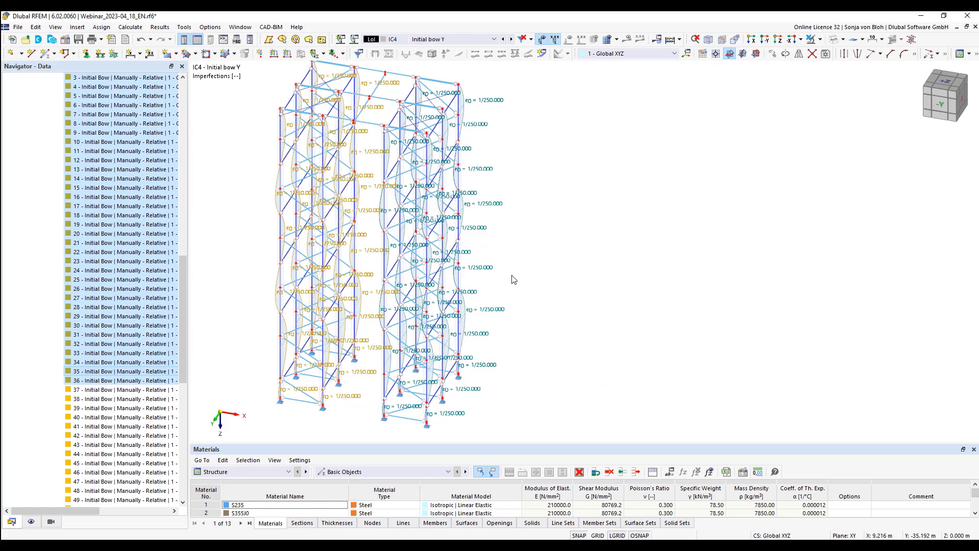
- Create a new imperfection case of type Group of Imperfection Cases named "IC1 + IC3"
{"action": "left_click_drag", "start_coordinate": [181, 363], "coordinate": [183, 291]}
{"action": "left_click", "coordinate": [47, 288]}
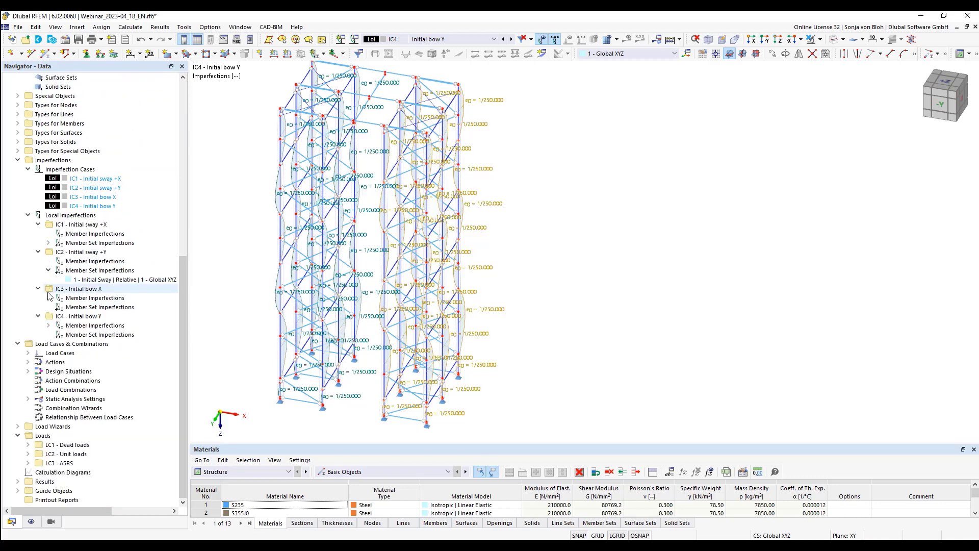
{"action": "scroll", "coordinate": [98, 309], "scroll_direction": "up", "scroll_amount": 5}
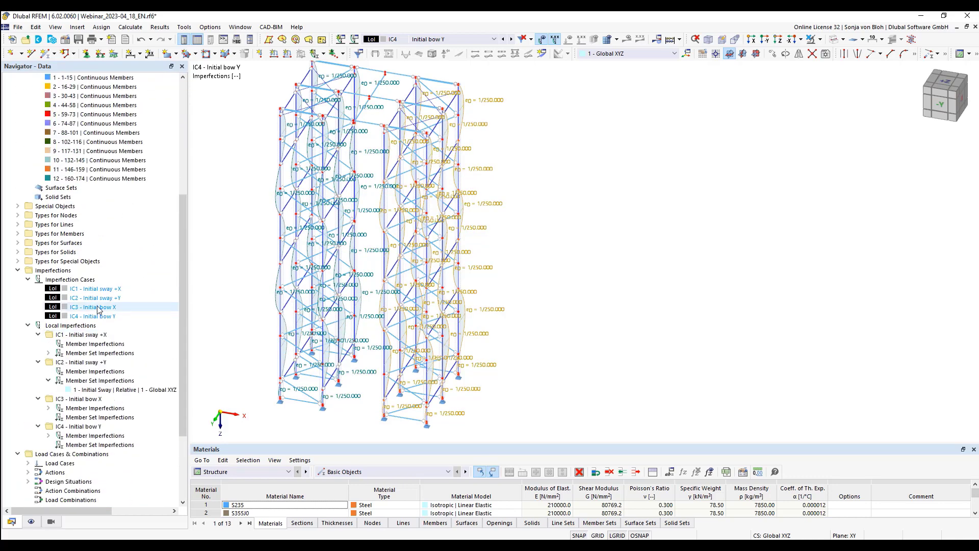
{"action": "right_click", "coordinate": [91, 281]}
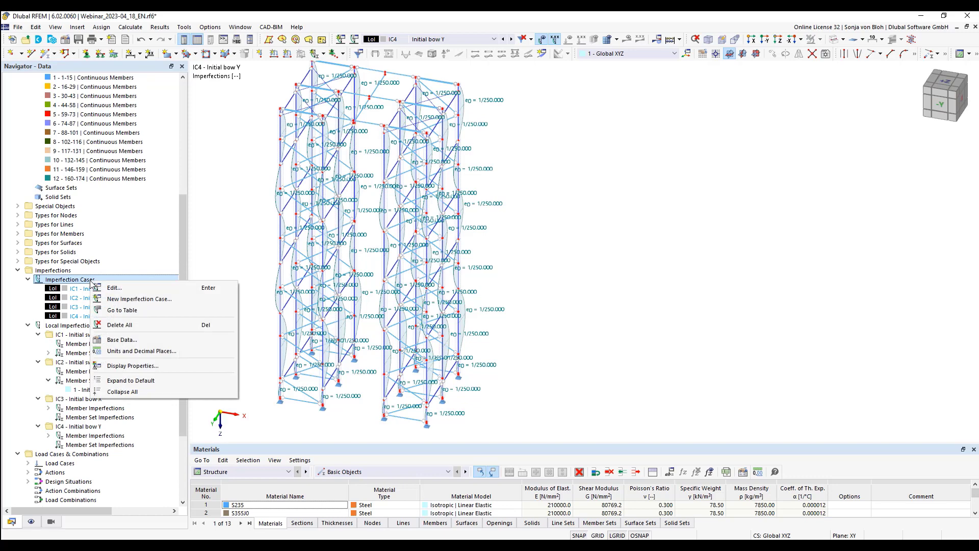
{"action": "left_click", "coordinate": [125, 298]}
{"action": "left_click", "coordinate": [419, 187]}
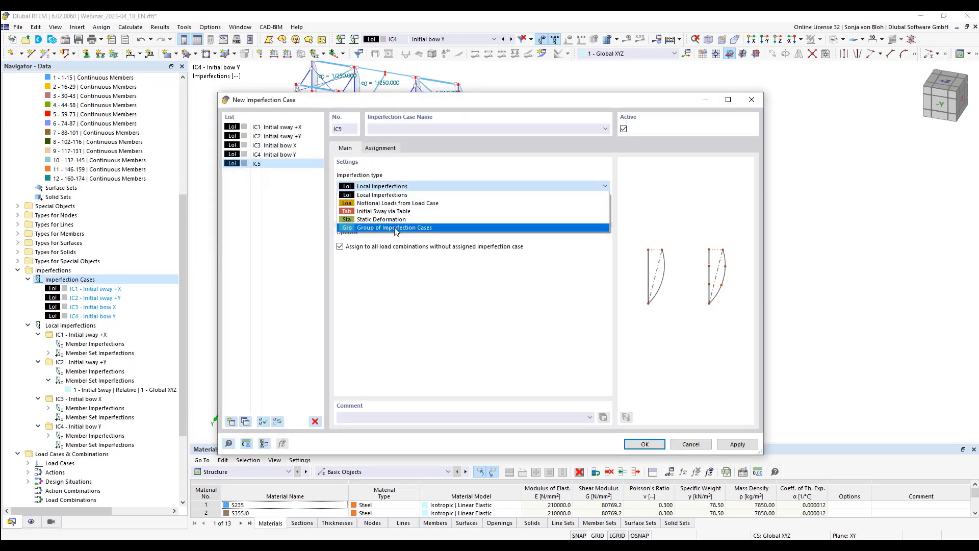
{"action": "left_click", "coordinate": [396, 228]}
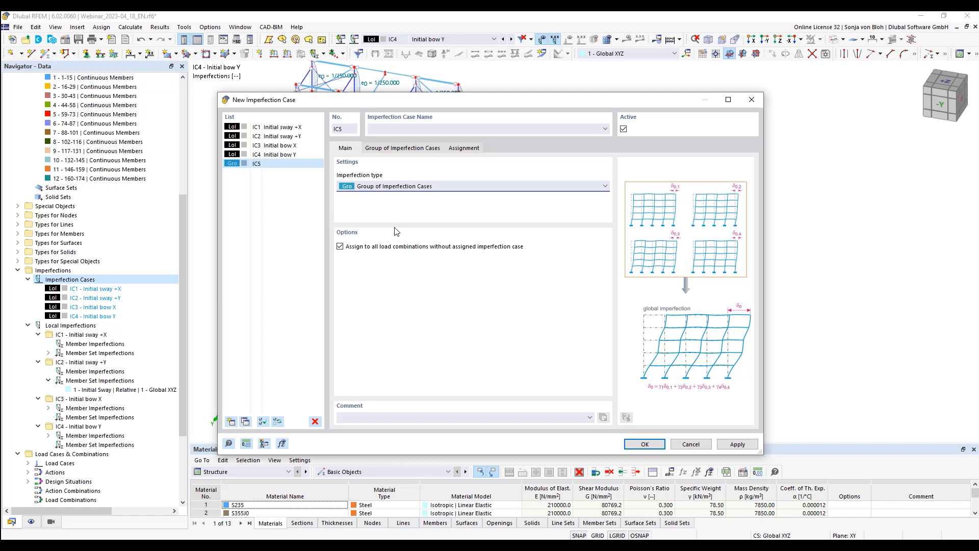
{"action": "left_click", "coordinate": [400, 129]}
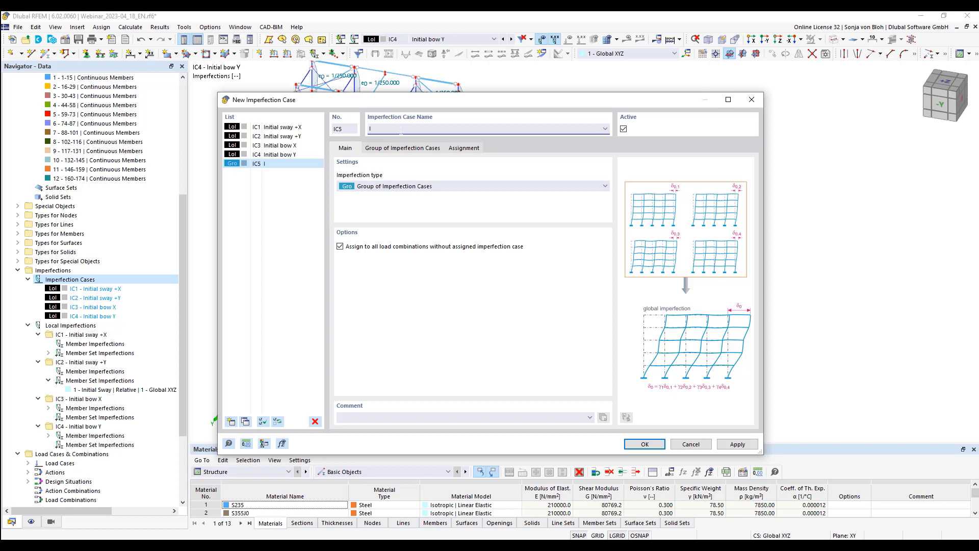
{"action": "type", "text": "IC1 + IC3"}
- Fill the group with IC1 - Initial sway +X and IC3 - Initial bow X, linked by the operator "and"
{"action": "left_click", "coordinate": [404, 149]}
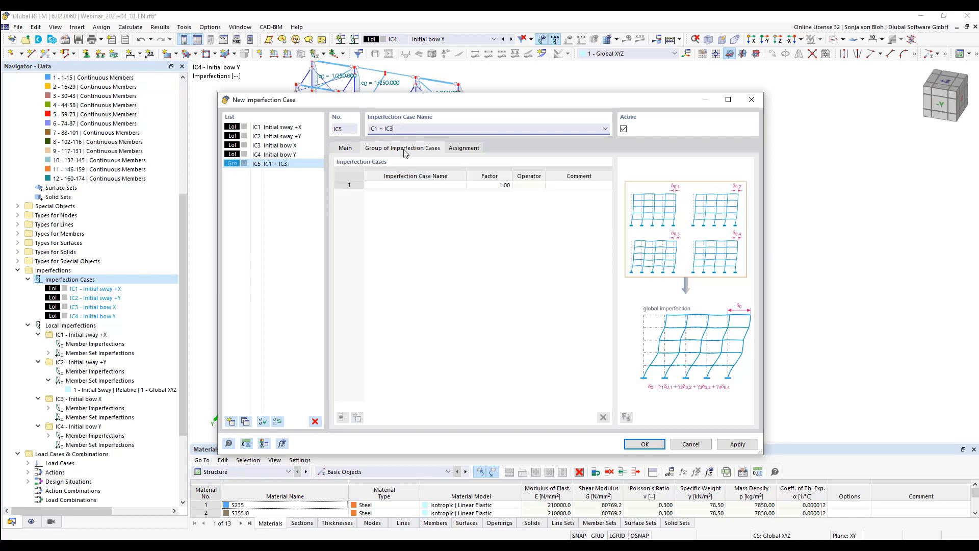
{"action": "left_click", "coordinate": [426, 186]}
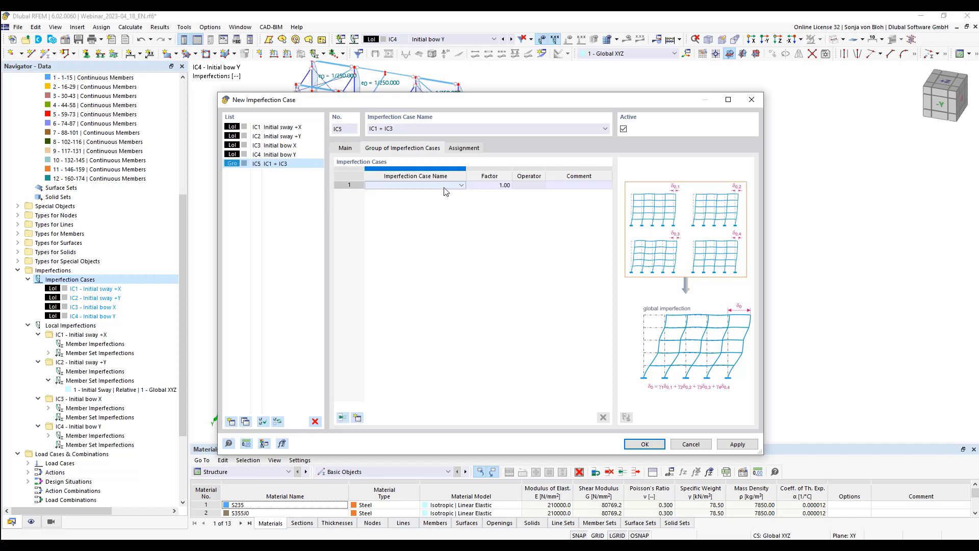
{"action": "left_click", "coordinate": [462, 186]}
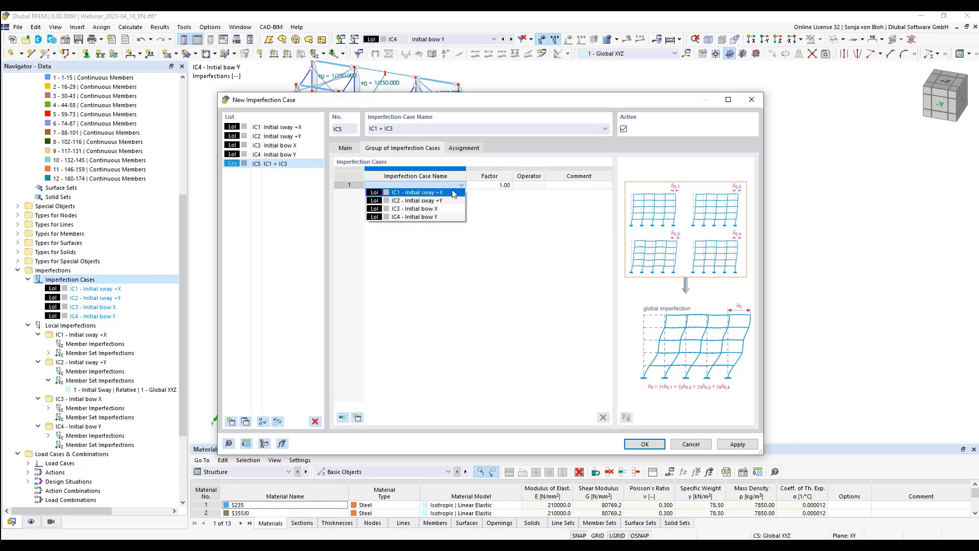
{"action": "left_click", "coordinate": [448, 192]}
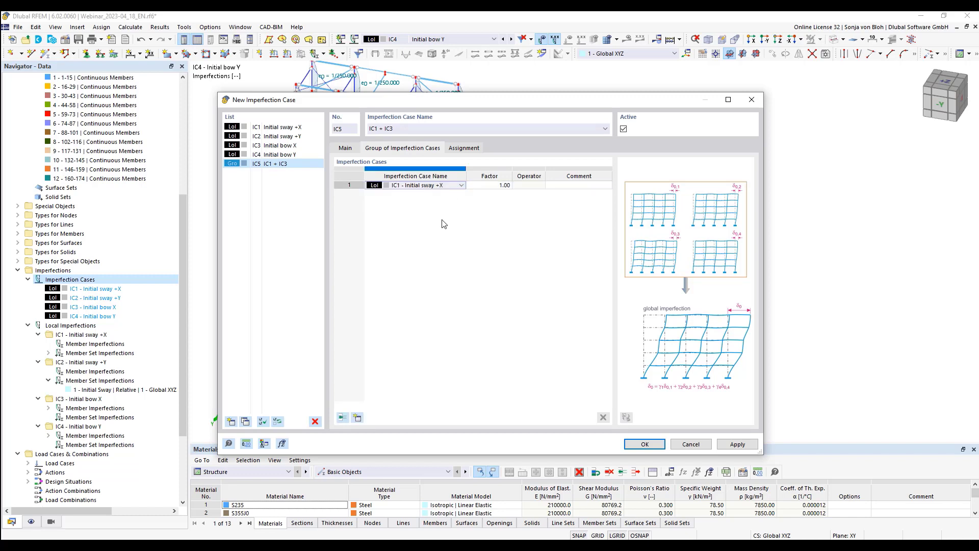
{"action": "left_click", "coordinate": [356, 417]}
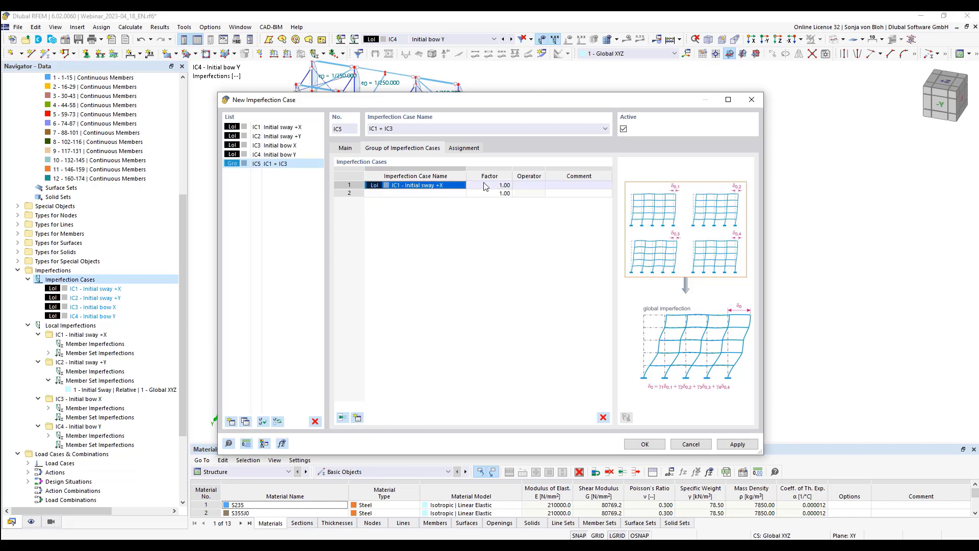
{"action": "left_click", "coordinate": [528, 186]}
{"action": "left_click", "coordinate": [540, 186]}
{"action": "left_click", "coordinate": [525, 193]}
{"action": "left_click", "coordinate": [441, 193]}
{"action": "left_click", "coordinate": [462, 193]}
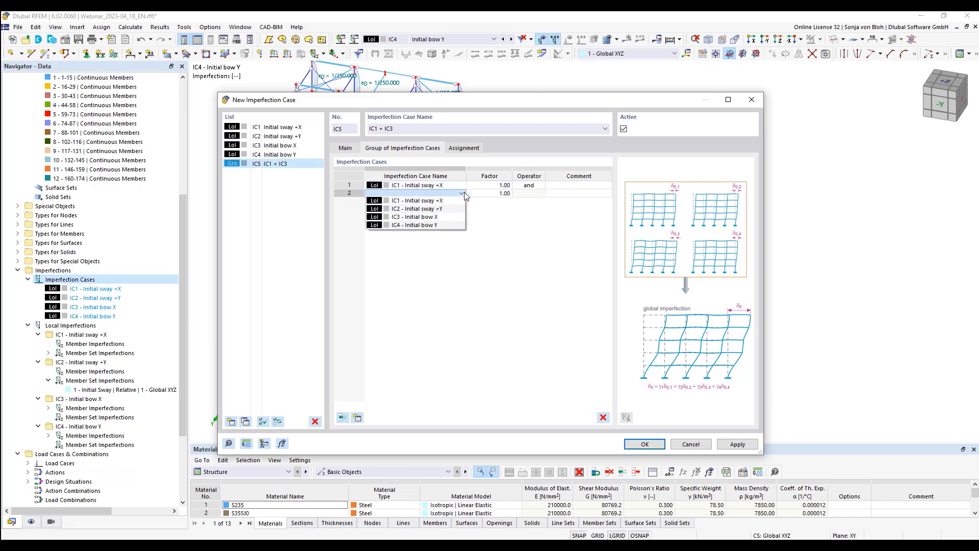
{"action": "left_click", "coordinate": [444, 217]}
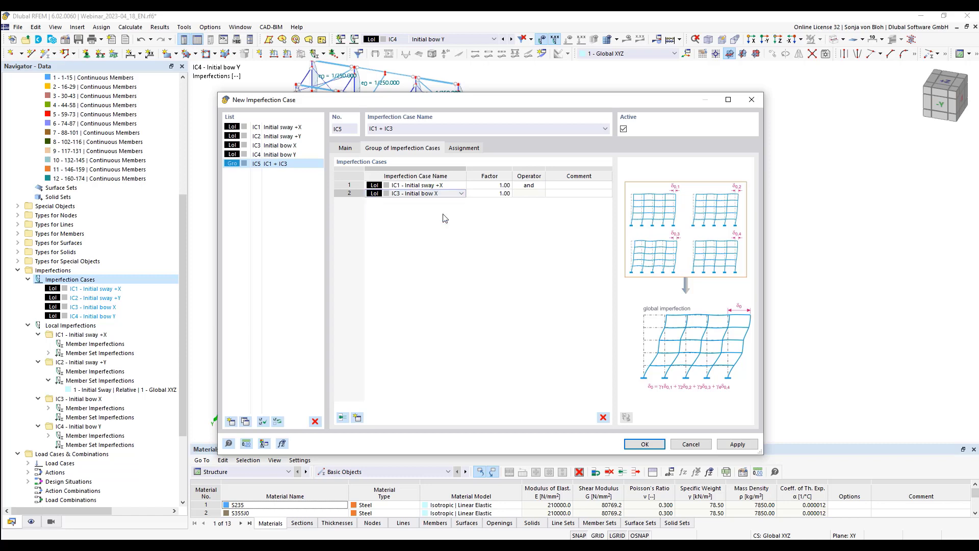
- Add another imperfection case of type Group of Imperfection Cases named "IC2 + IC4" and open its group list
{"action": "left_click", "coordinate": [231, 422]}
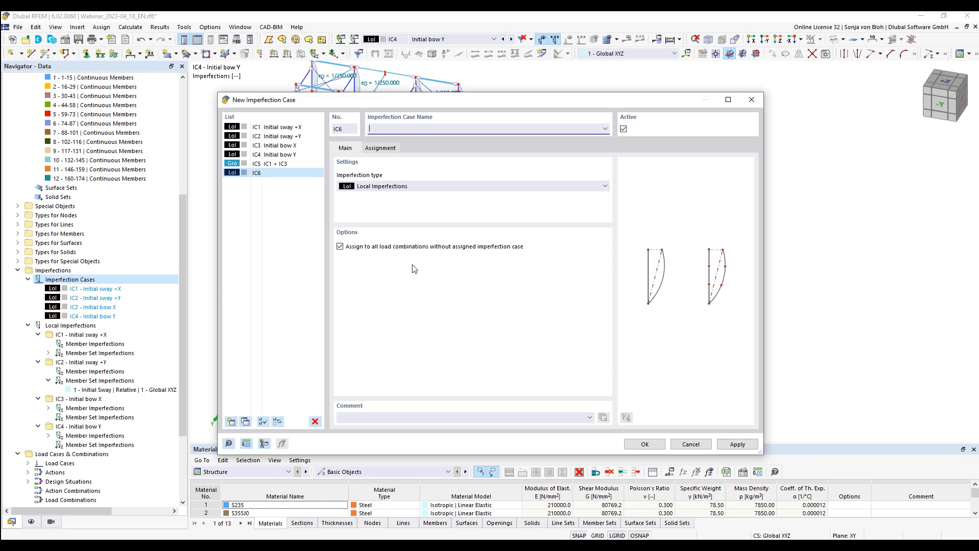
{"action": "left_click", "coordinate": [439, 186]}
{"action": "left_click", "coordinate": [408, 228]}
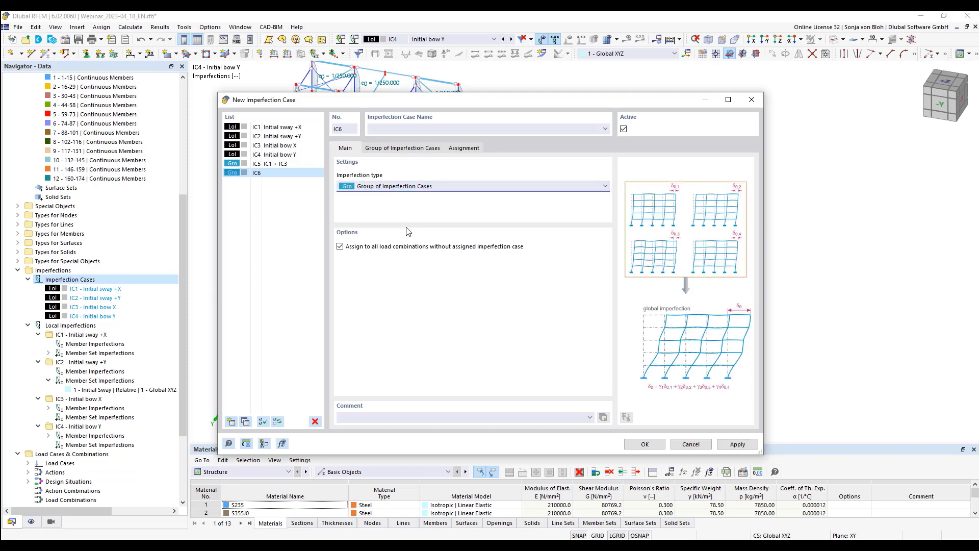
{"action": "left_click", "coordinate": [384, 132]}
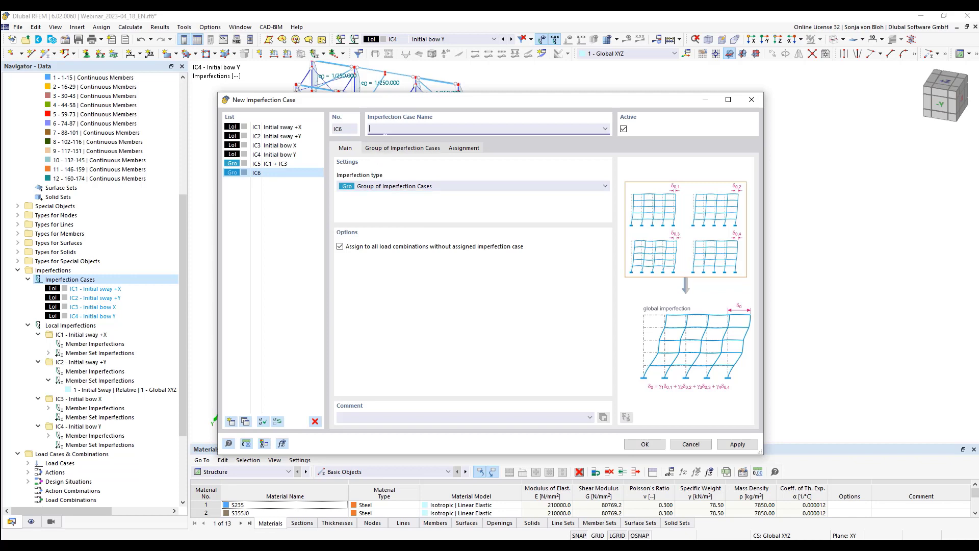
{"action": "type", "text": "IC2 + IC4"}
{"action": "left_click", "coordinate": [395, 152]}
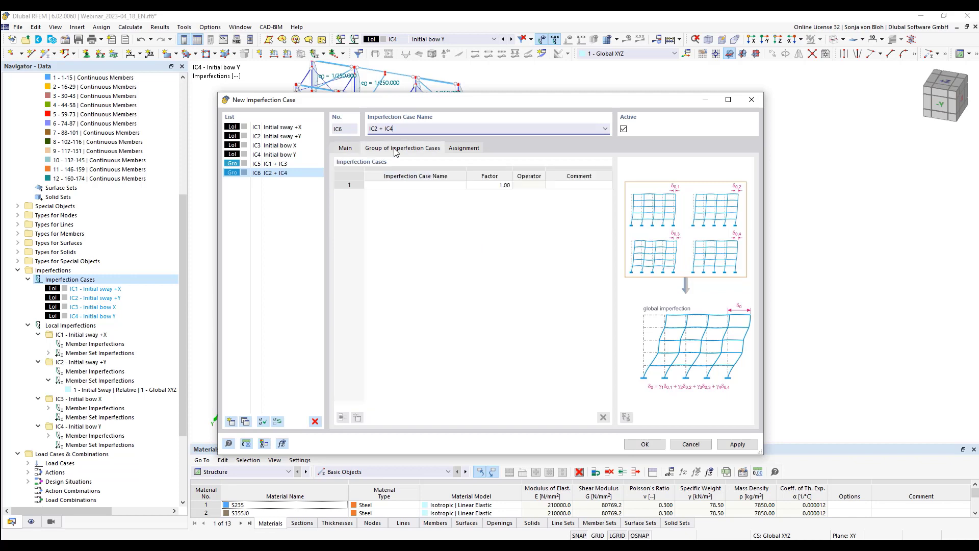
- Fill the "IC2 + IC4" group with IC2 - Initial sway +Y and IC4 - Initial bow Y, linked by the operator "and"
{"action": "left_click", "coordinate": [424, 185]}
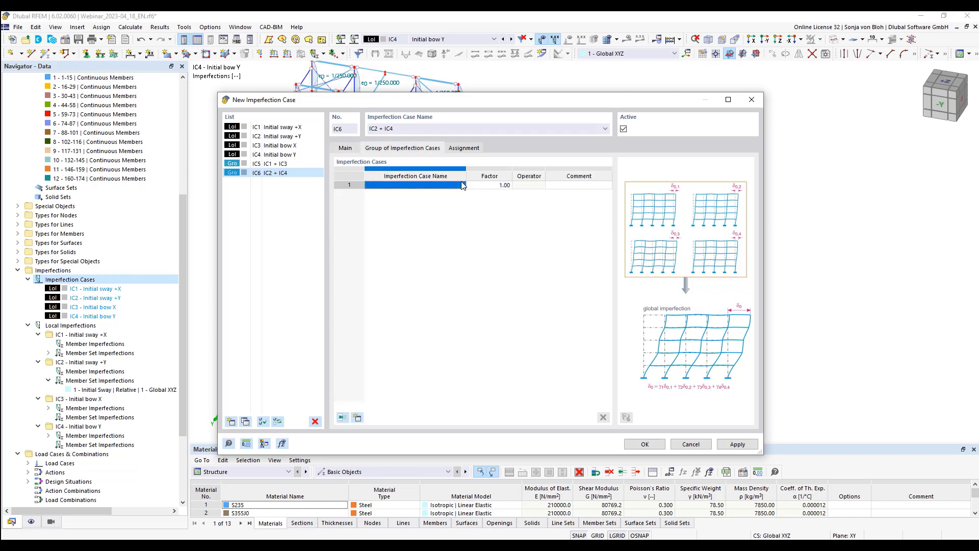
{"action": "left_click", "coordinate": [462, 185]}
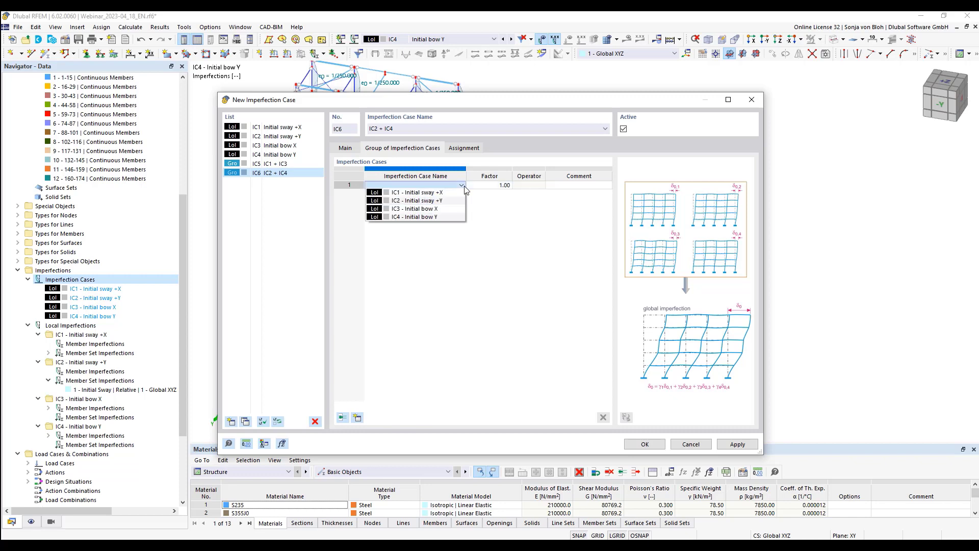
{"action": "left_click", "coordinate": [443, 201]}
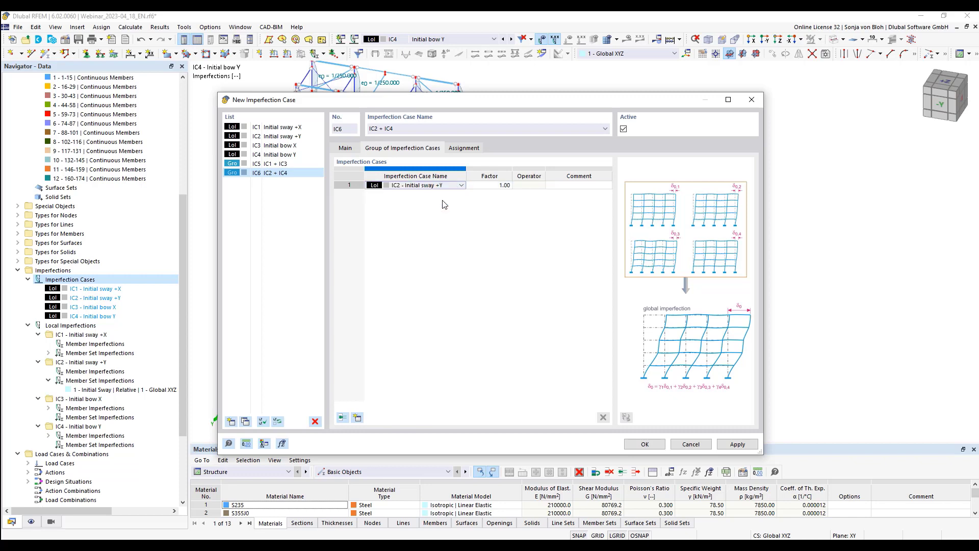
{"action": "left_click", "coordinate": [357, 417]}
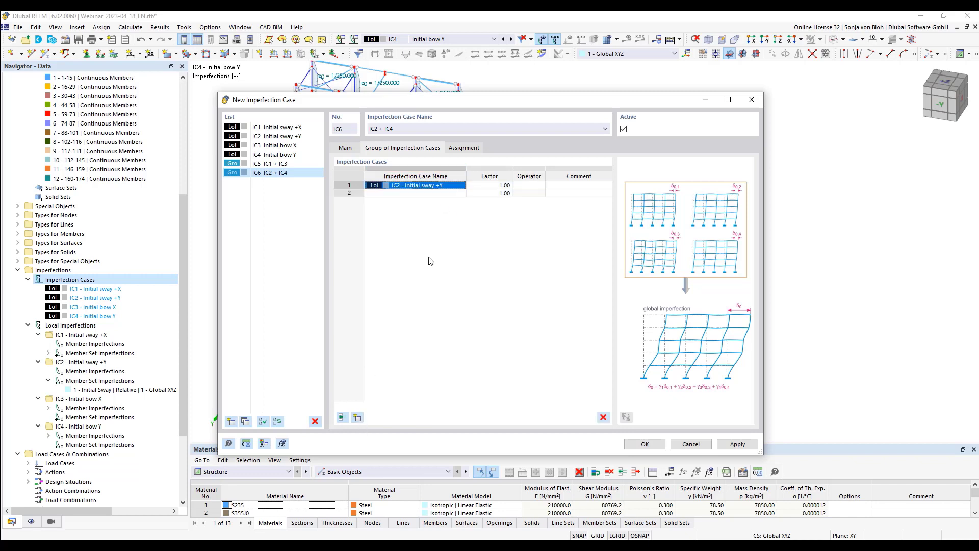
{"action": "left_click", "coordinate": [528, 186]}
{"action": "left_click", "coordinate": [541, 186]}
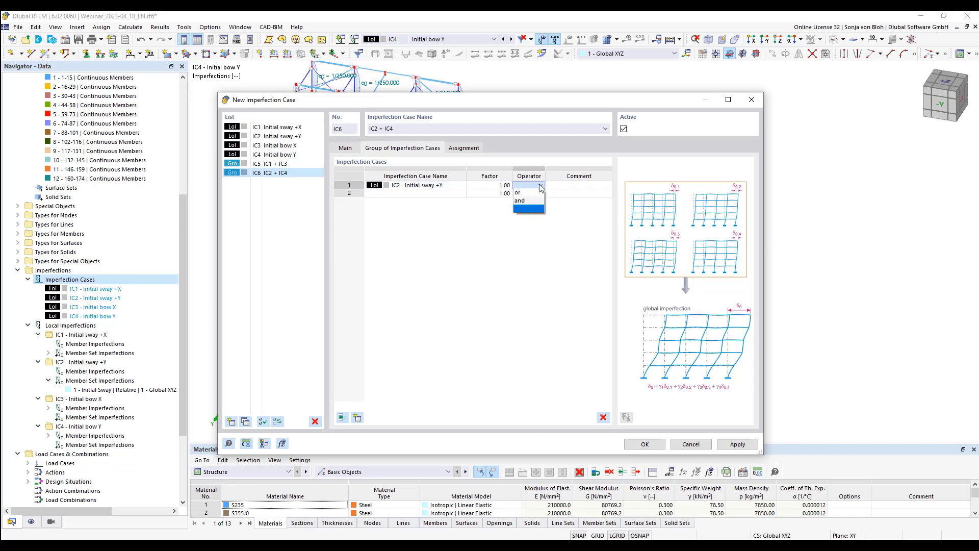
{"action": "left_click", "coordinate": [528, 201]}
{"action": "left_click", "coordinate": [450, 196]}
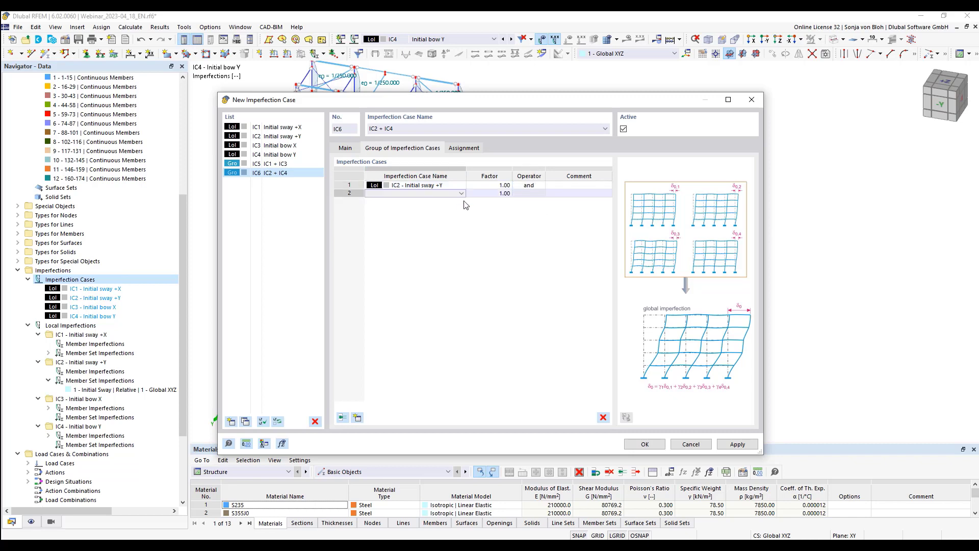
{"action": "left_click", "coordinate": [461, 194]}
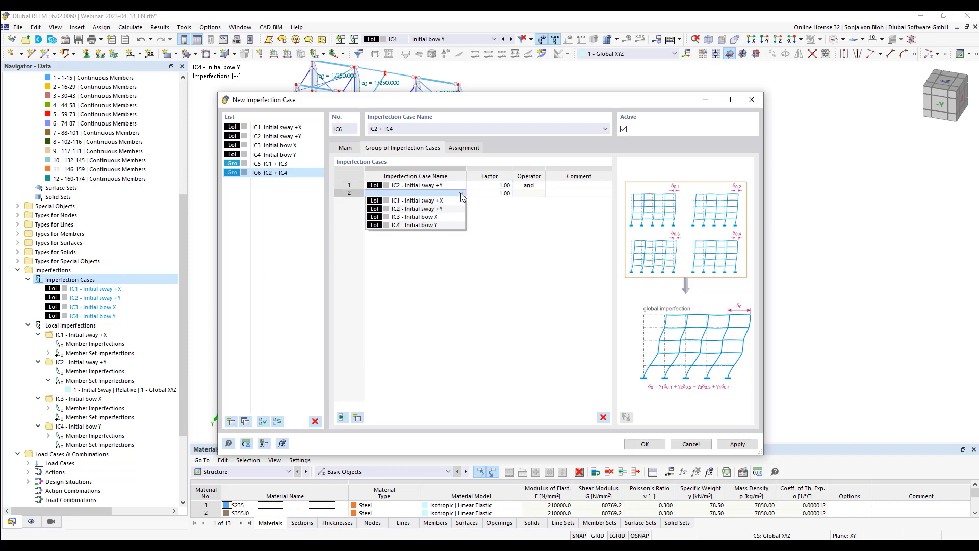
{"action": "left_click", "coordinate": [437, 226]}
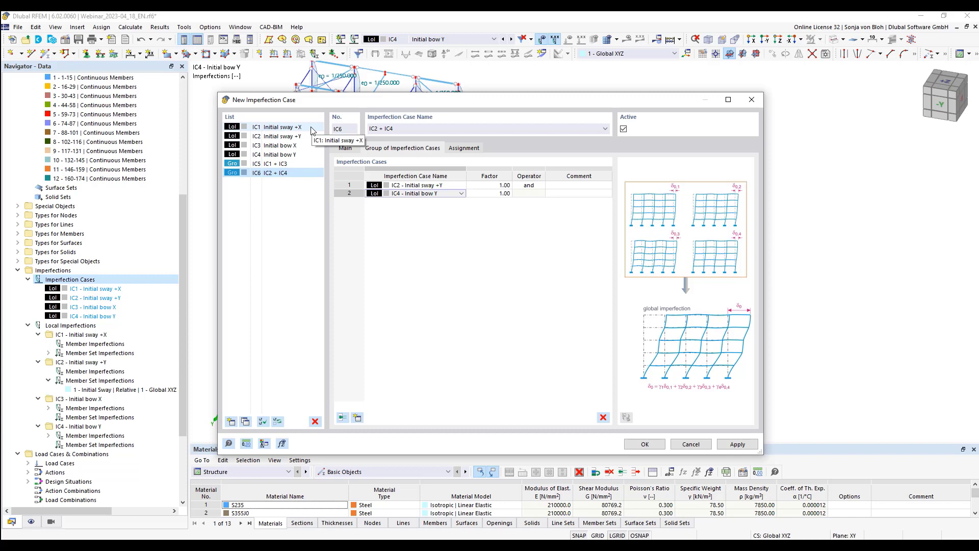
- Copy the grouped cases IC5 and IC6 together and rename the copy of "IC1 + IC3" as "IC1 - IC3"
{"action": "left_click", "coordinate": [293, 165], "text": "ctrl"}
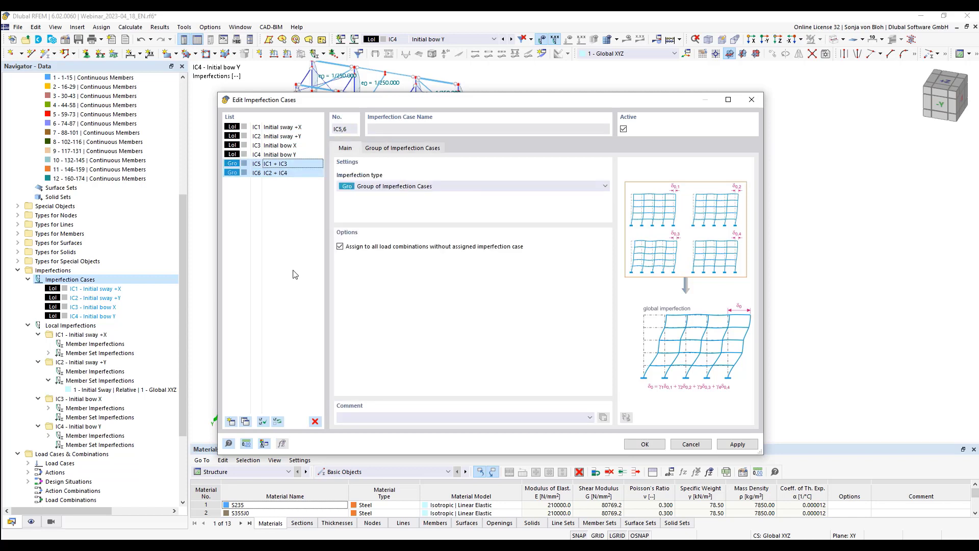
{"action": "left_click", "coordinate": [247, 423]}
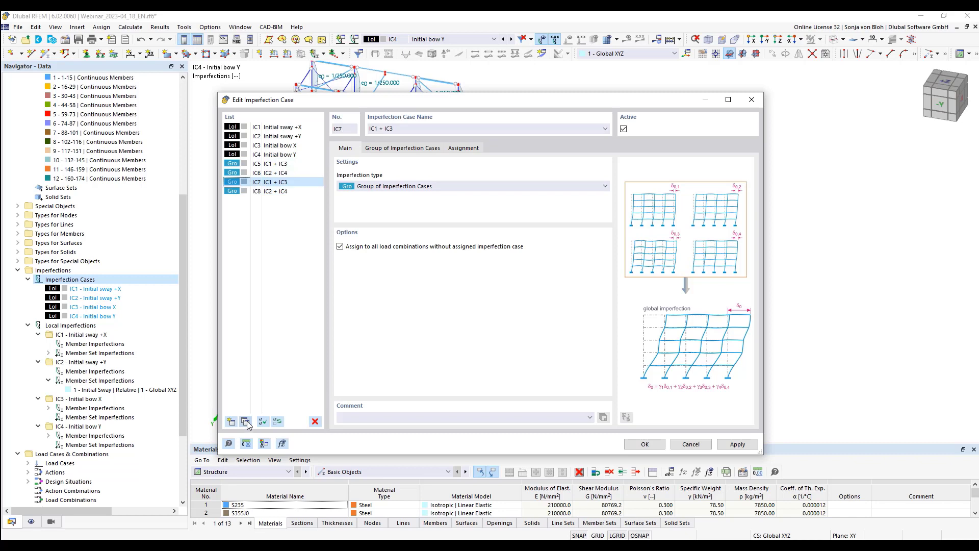
{"action": "left_click", "coordinate": [383, 128]}
{"action": "key", "text": "BackSpace"}
{"action": "key", "text": "BackSpace"}
{"action": "type", "text": "-"}
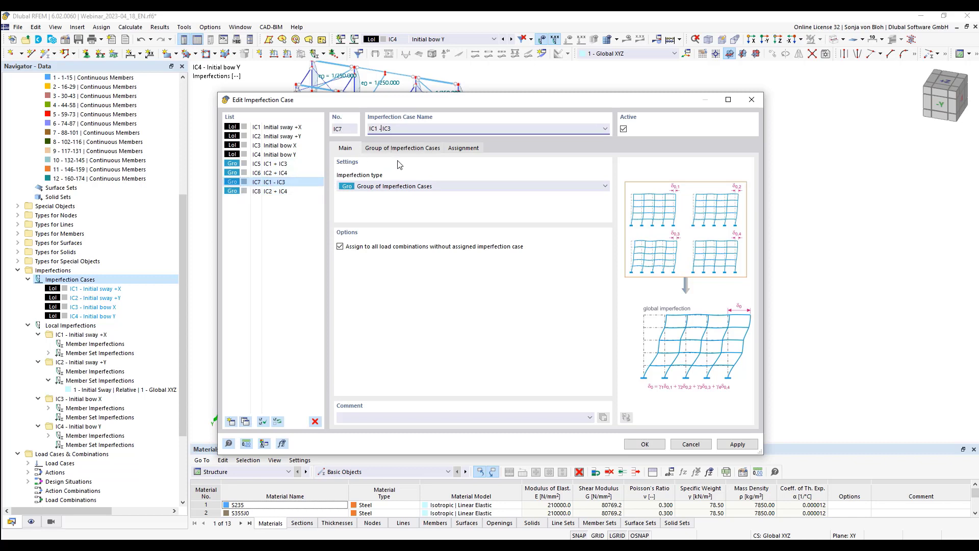
- Set the factor of IC3 - Initial bow X to -1 in the "IC1 - IC3" group
{"action": "left_click", "coordinate": [403, 148]}
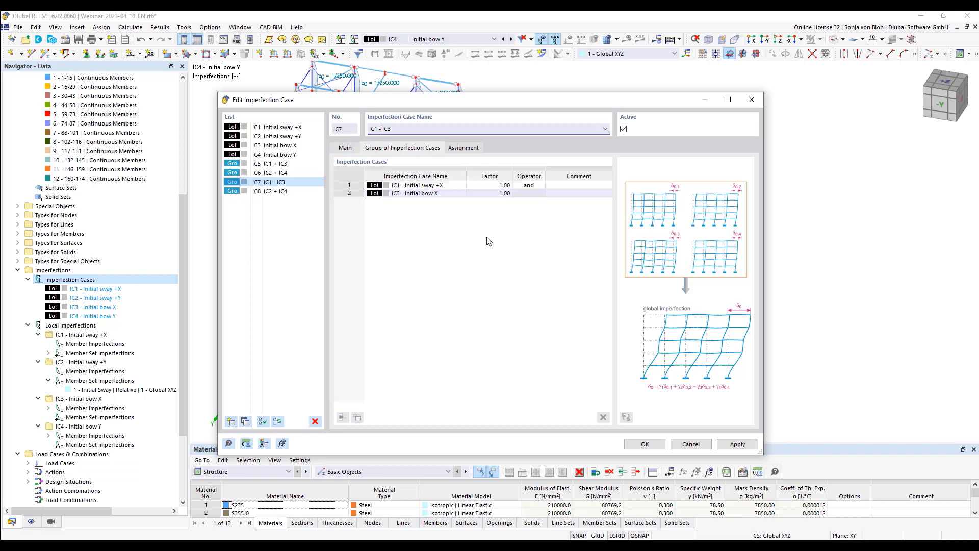
{"action": "left_click", "coordinate": [492, 193]}
{"action": "type", "text": "-1"}
{"action": "left_click", "coordinate": [496, 186]}
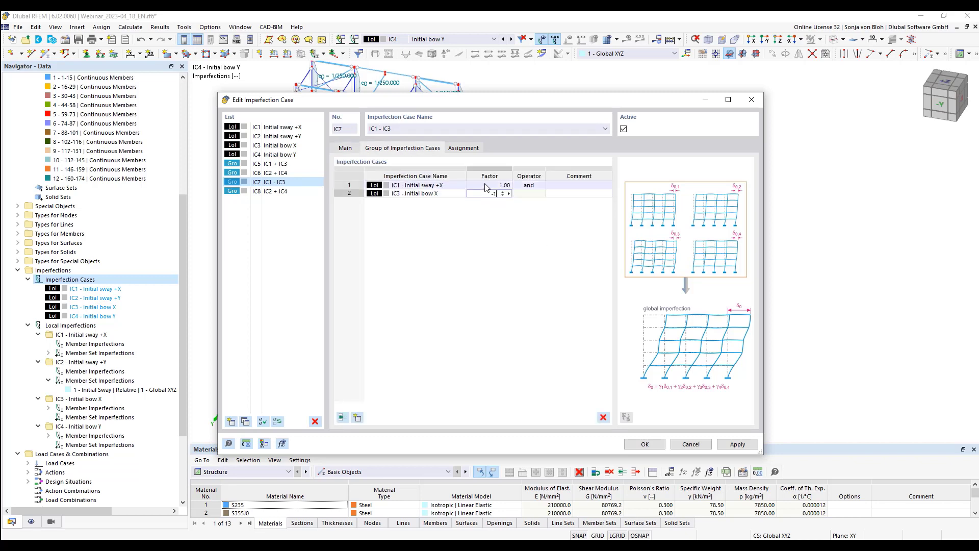
- Rename the copied "IC2 + IC4" case IC8 as "IC2 - IC4" and set its IC4 - Initial bow Y factor to -1
{"action": "left_click", "coordinate": [273, 191]}
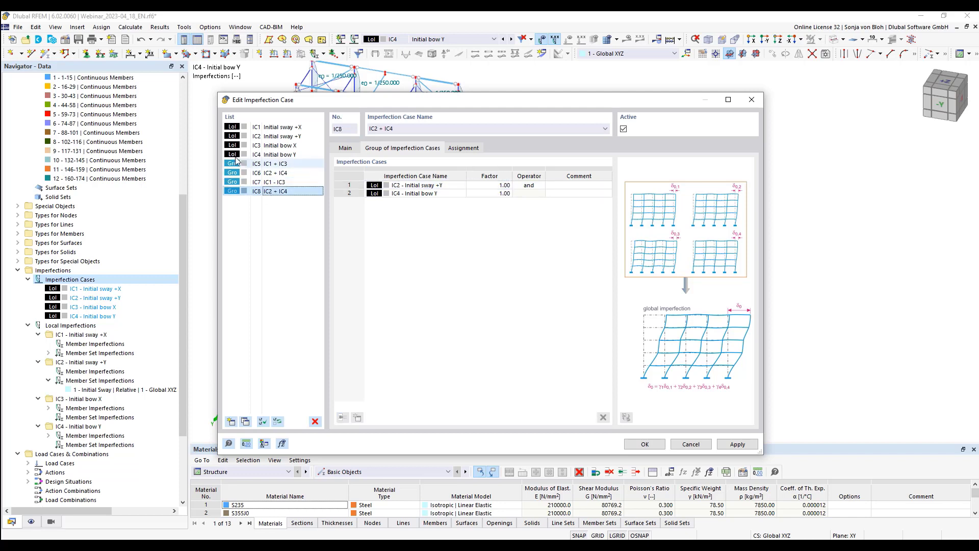
{"action": "left_click", "coordinate": [382, 128]}
{"action": "key", "text": "BackSpace"}
{"action": "type", "text": "-"}
{"action": "left_click", "coordinate": [491, 193]}
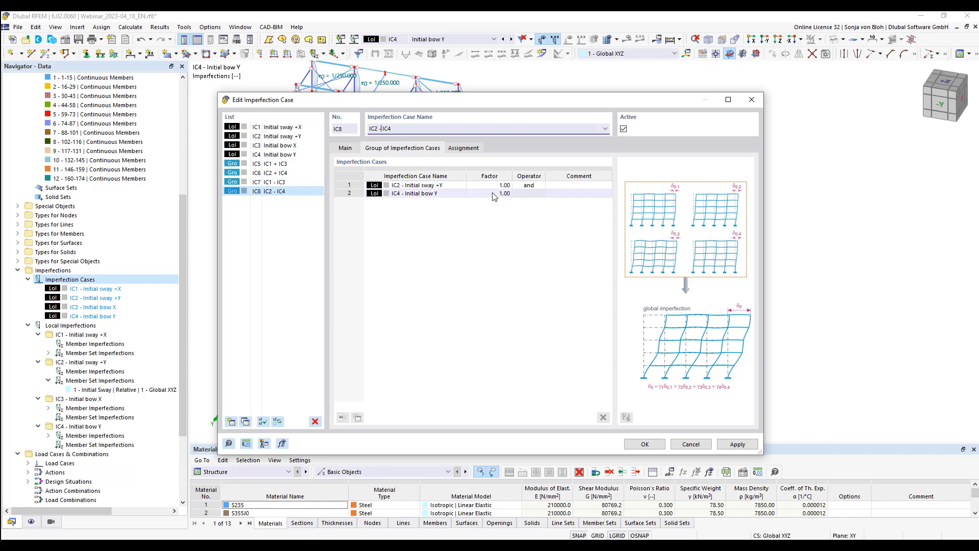
{"action": "type", "text": "-1"}
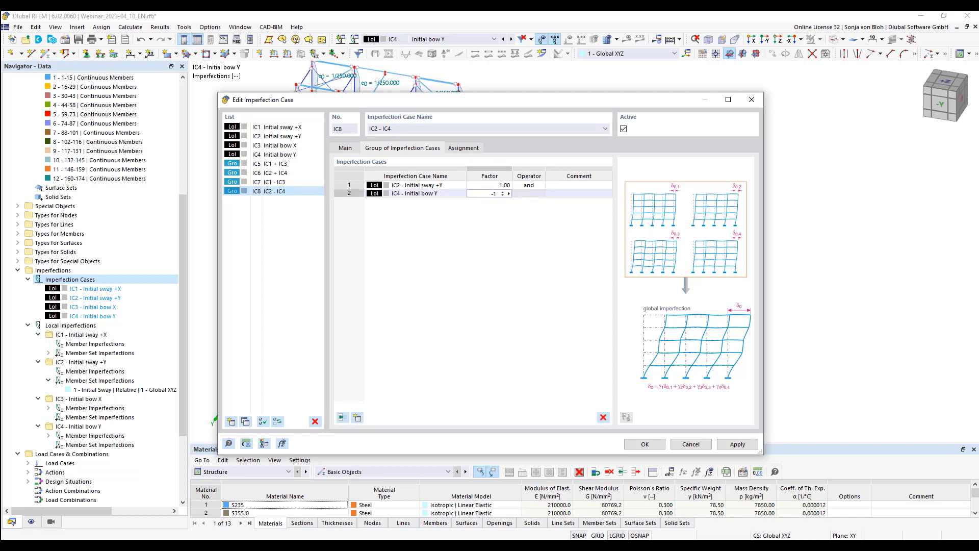
{"action": "left_click", "coordinate": [489, 185]}
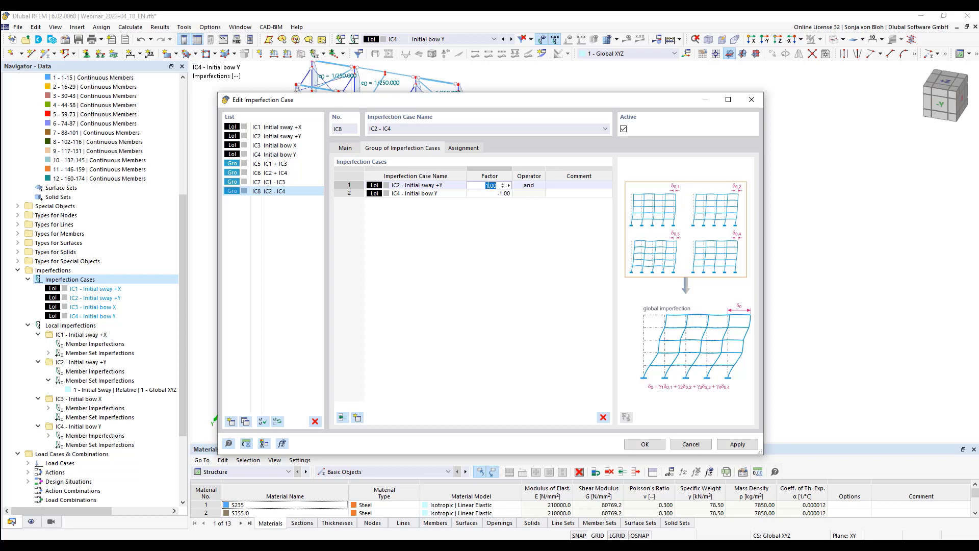
- Deactivate the four local imperfection cases IC1 to IC4 together and accept the imperfection case changes
{"action": "left_click", "coordinate": [282, 127]}
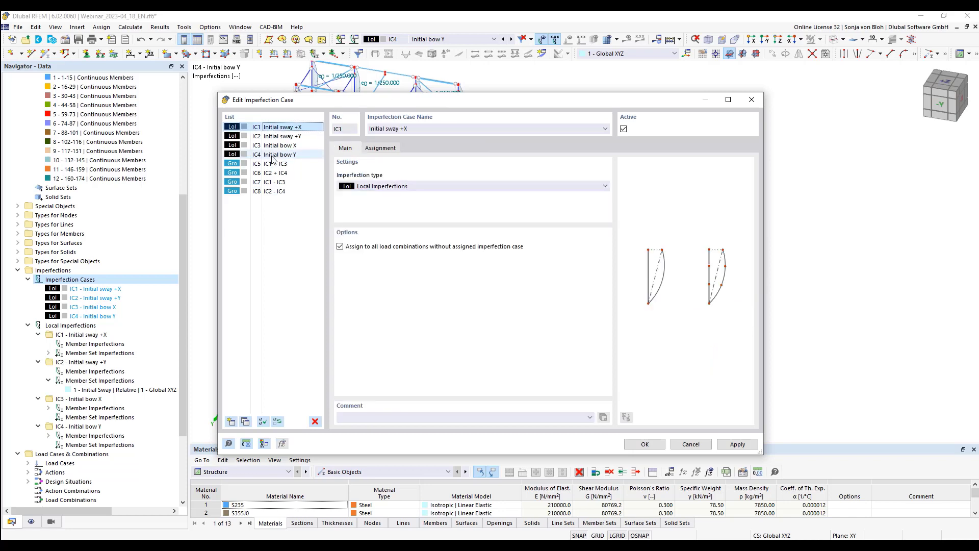
{"action": "left_click", "coordinate": [274, 154], "text": "shift"}
{"action": "left_click", "coordinate": [624, 129]}
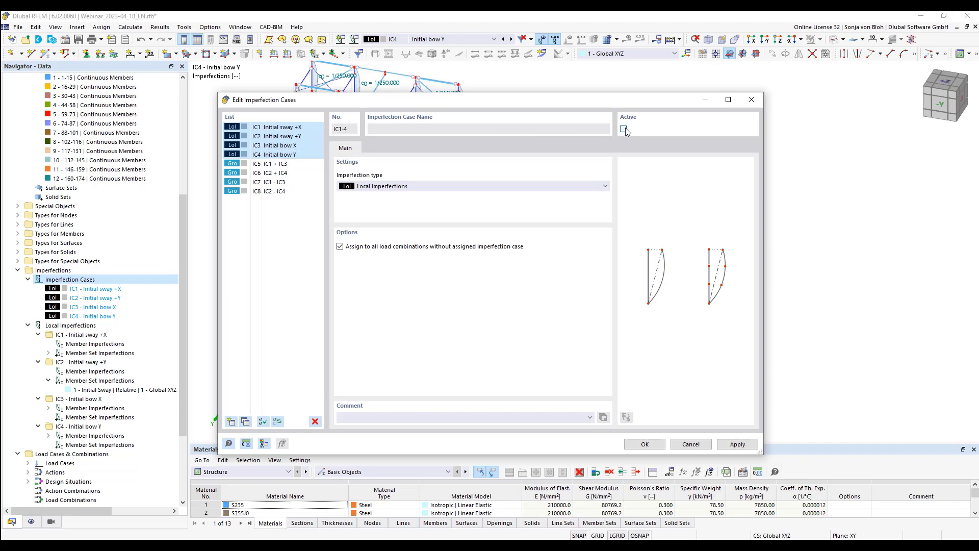
{"action": "left_click", "coordinate": [636, 443]}
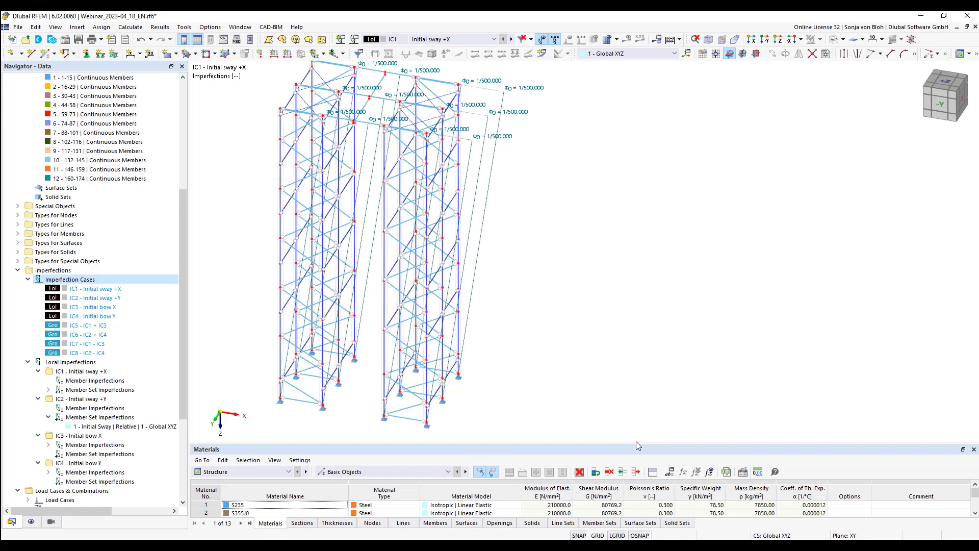
- Review the activated add-ons and the standards for combinations and load wizards in the model's base data, leaving without changes
{"action": "scroll", "coordinate": [182, 390], "scroll_direction": "up", "scroll_amount": 7}
{"action": "right_click", "coordinate": [68, 96]}
{"action": "left_click", "coordinate": [90, 106]}
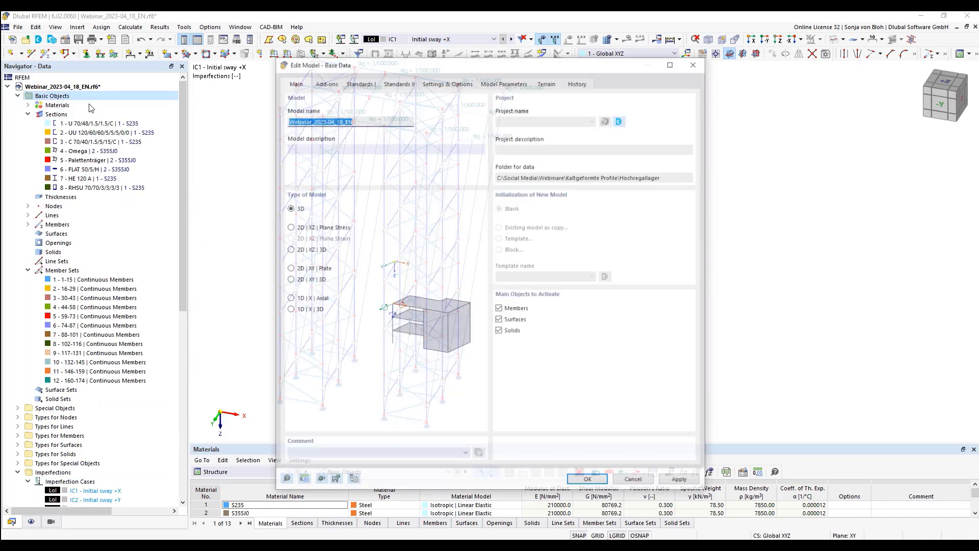
{"action": "left_click", "coordinate": [322, 82]}
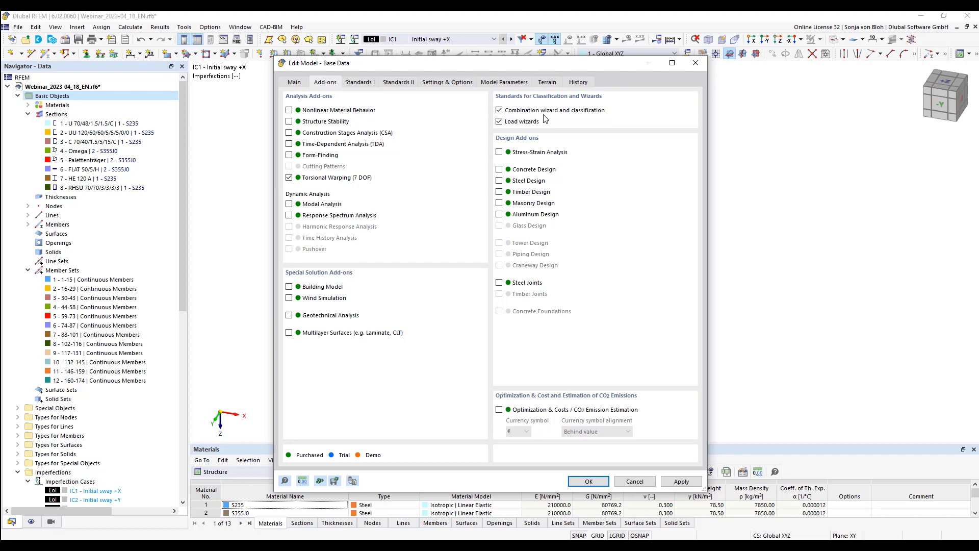
{"action": "left_click", "coordinate": [367, 83]}
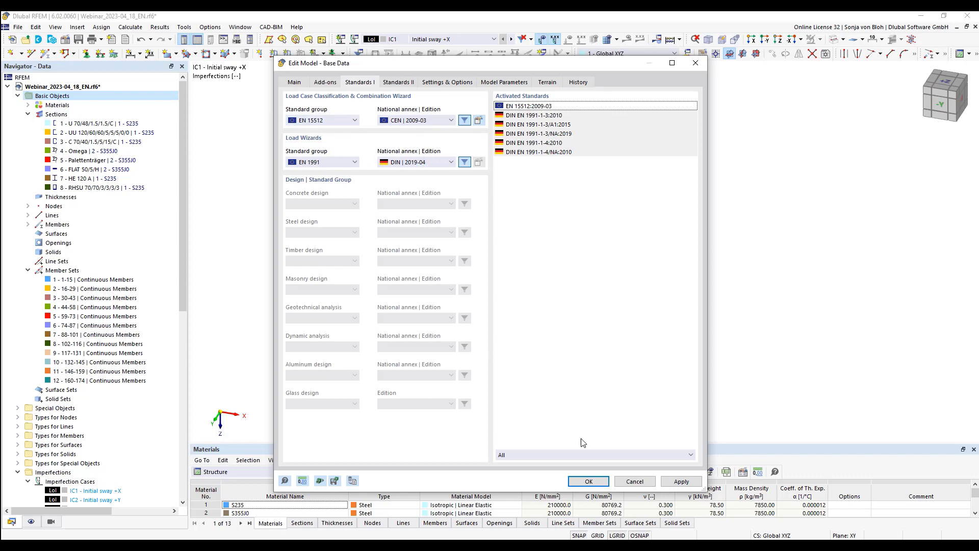
{"action": "left_click", "coordinate": [633, 481]}
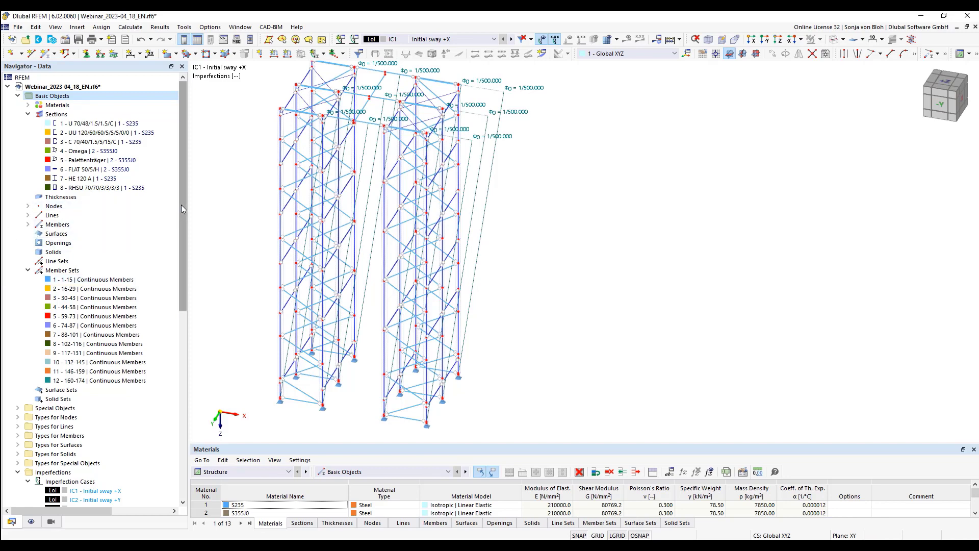
- Create a combination wizard that generates non-linear load combinations with SA2 - Second-order (P-Δ) analysis and considers imperfection cases
{"action": "scroll", "coordinate": [182, 215], "scroll_direction": "down", "scroll_amount": 1}
{"action": "left_click_drag", "start_coordinate": [182, 215], "coordinate": [182, 379]}
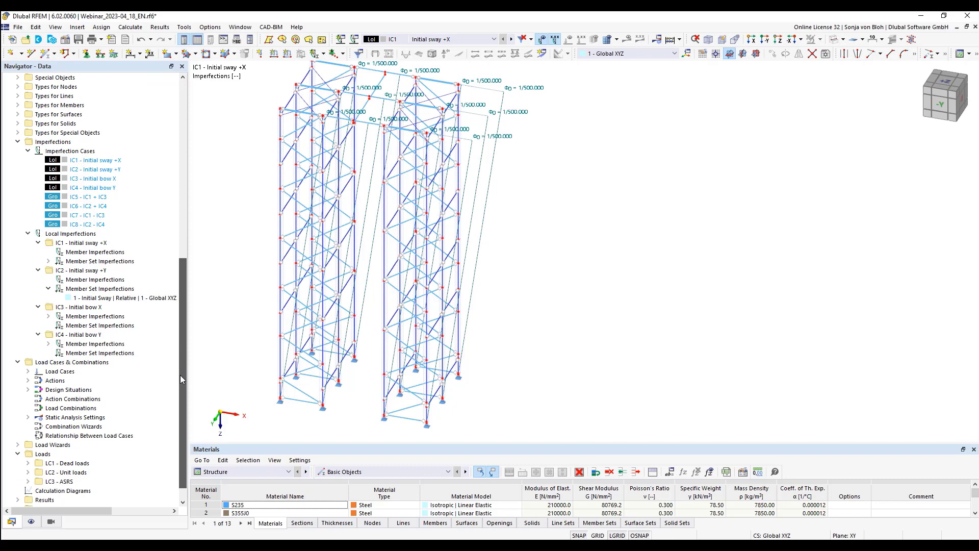
{"action": "left_click_drag", "start_coordinate": [182, 379], "coordinate": [182, 390]}
{"action": "right_click", "coordinate": [88, 408]}
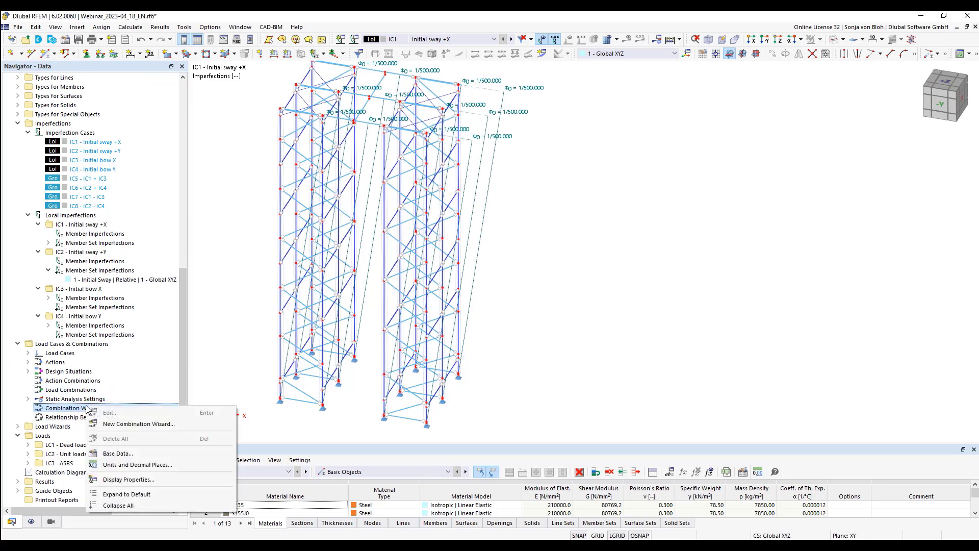
{"action": "left_click", "coordinate": [149, 426]}
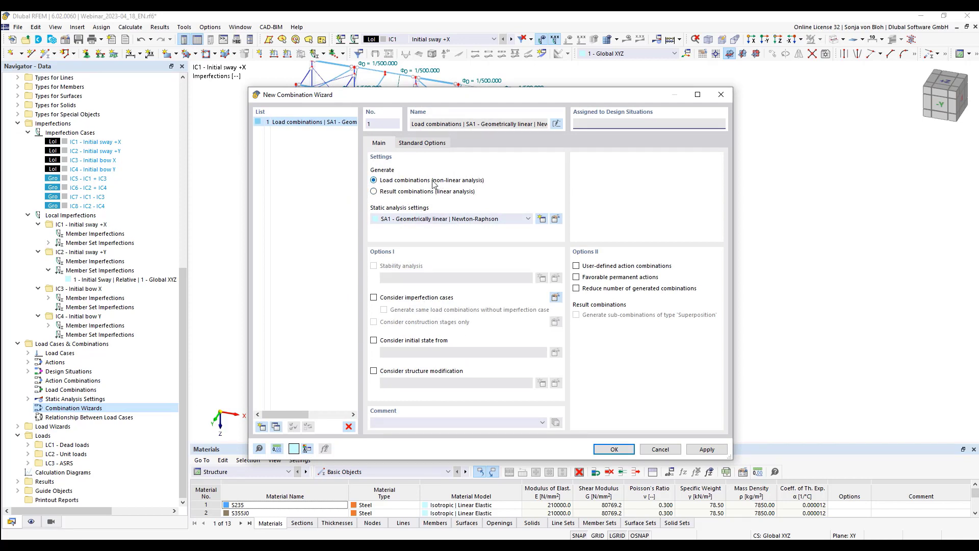
{"action": "left_click", "coordinate": [374, 181]}
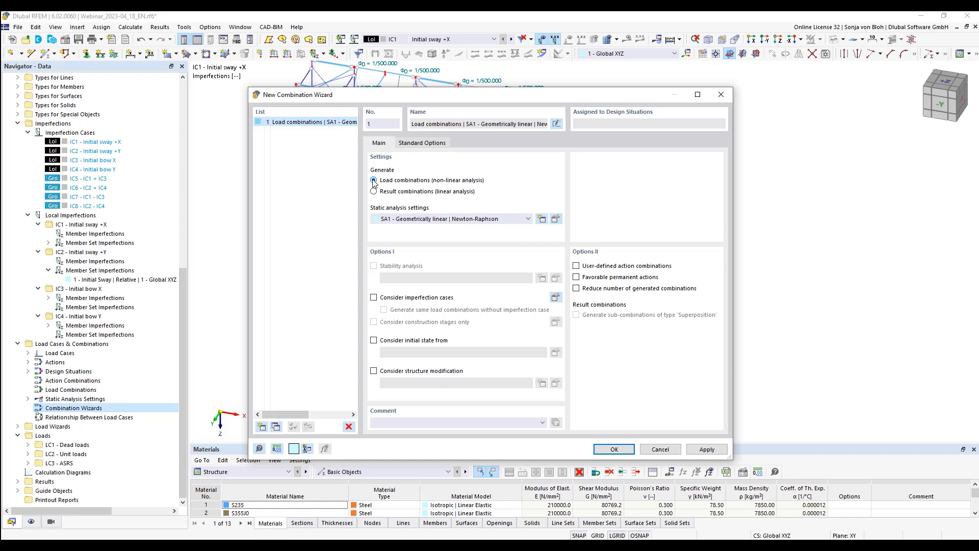
{"action": "left_click", "coordinate": [447, 219]}
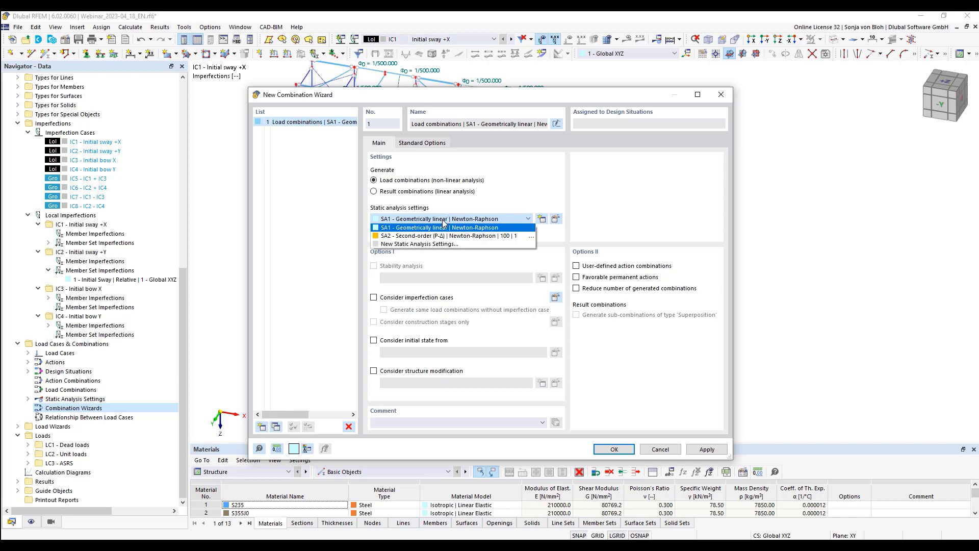
{"action": "left_click", "coordinate": [421, 237]}
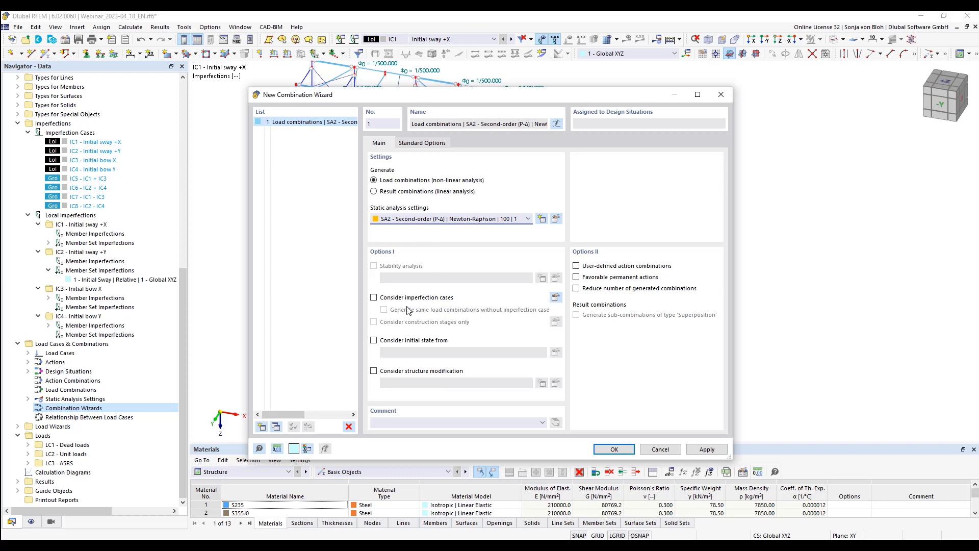
{"action": "left_click", "coordinate": [375, 298]}
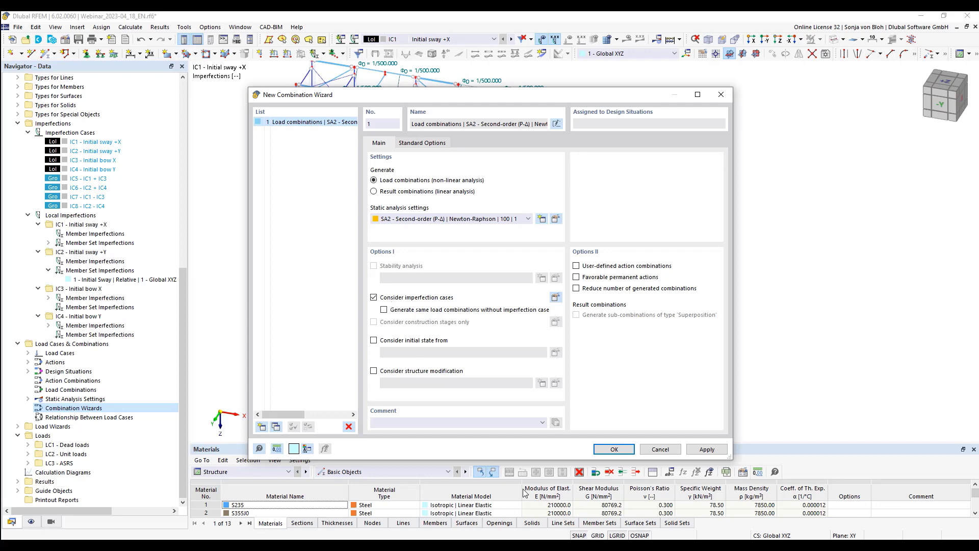
{"action": "left_click", "coordinate": [613, 450]}
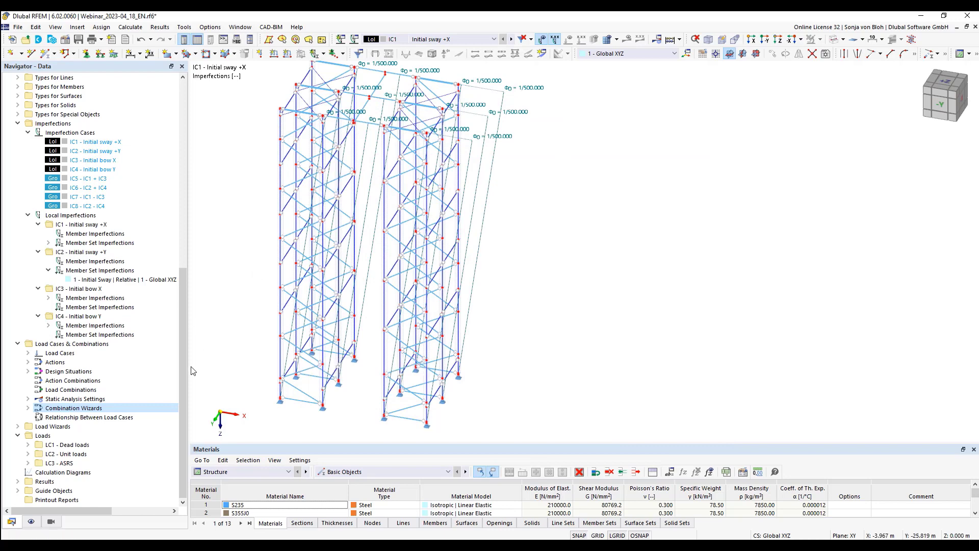
- Assign the SA2 second-order load combination wizard to both design situations, DS1 - All variable actions and DS2 - One variable action
{"action": "right_click", "coordinate": [84, 344]}
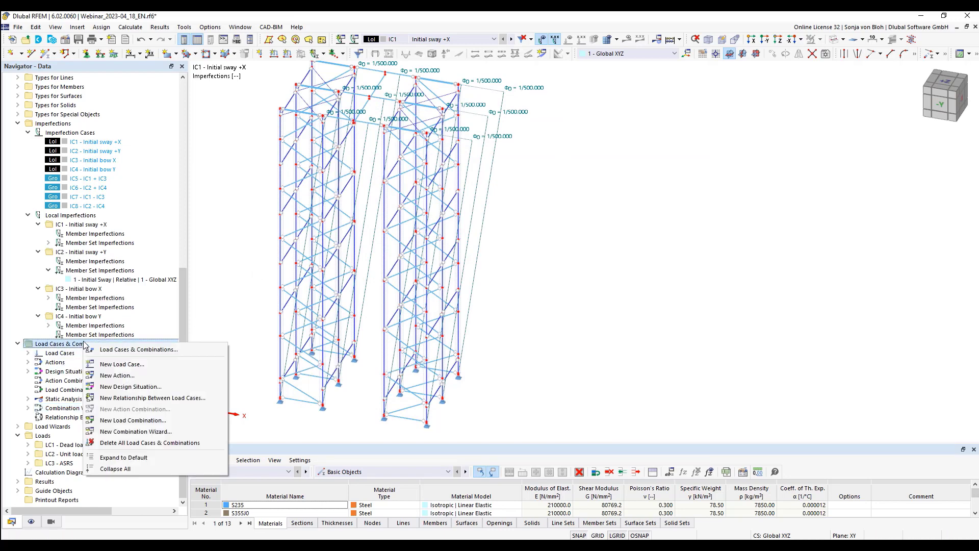
{"action": "left_click", "coordinate": [120, 350]}
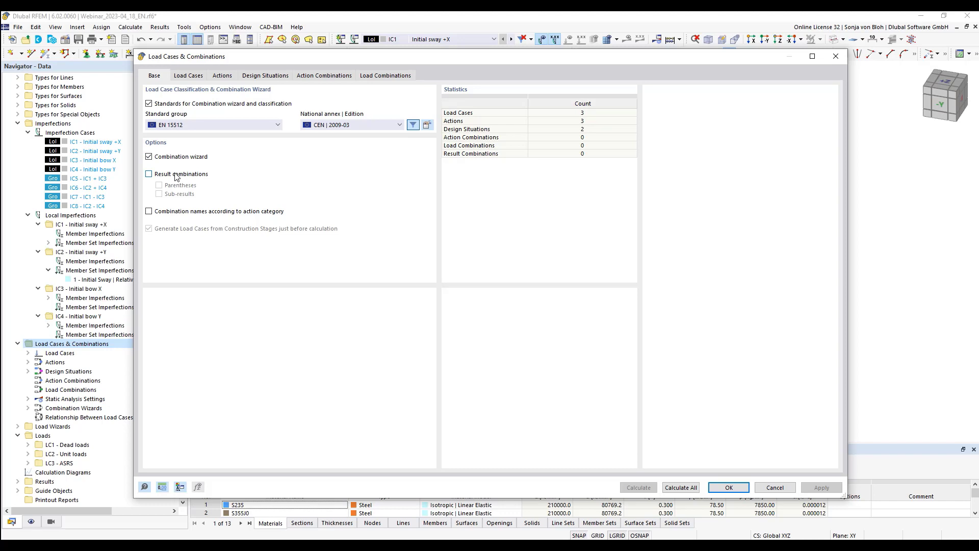
{"action": "left_click", "coordinate": [281, 77]}
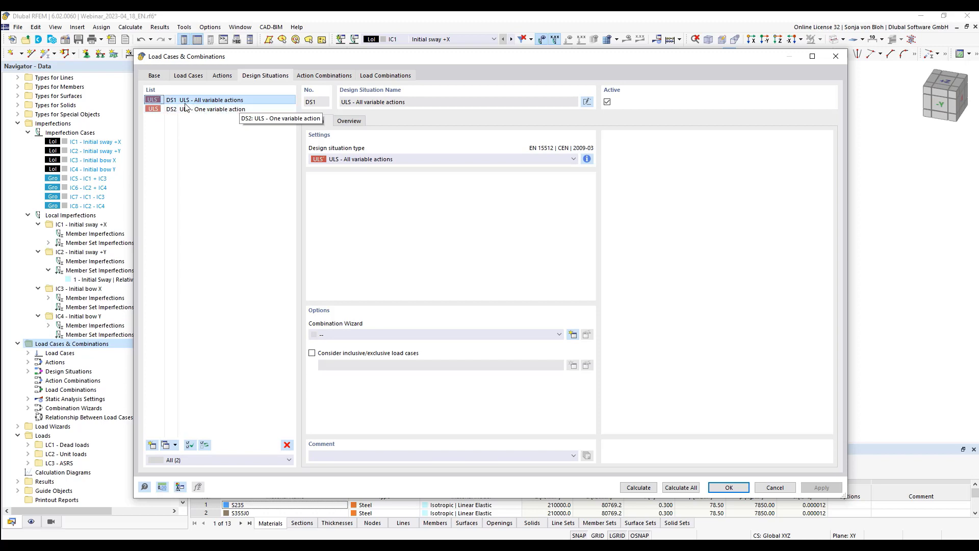
{"action": "left_click", "coordinate": [227, 110]}
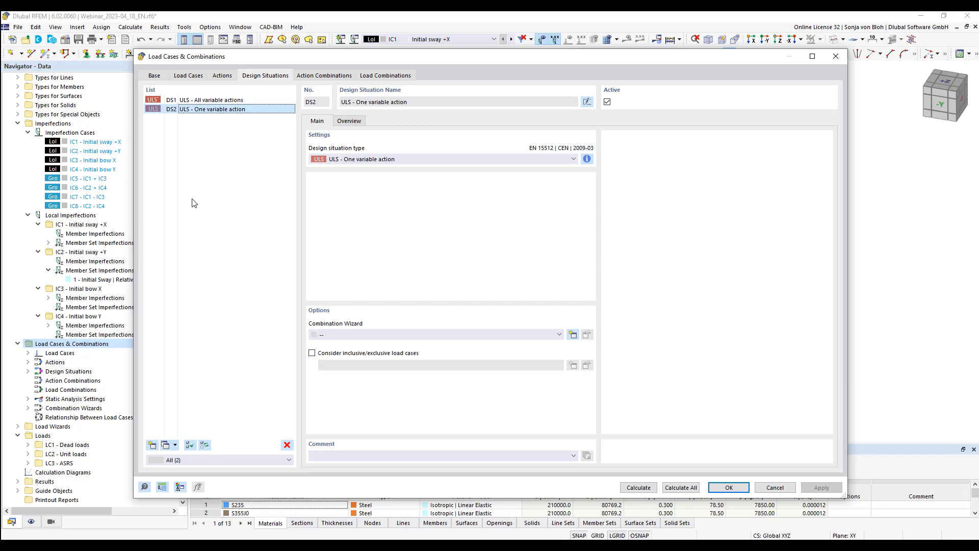
{"action": "left_click", "coordinate": [213, 101], "text": "ctrl"}
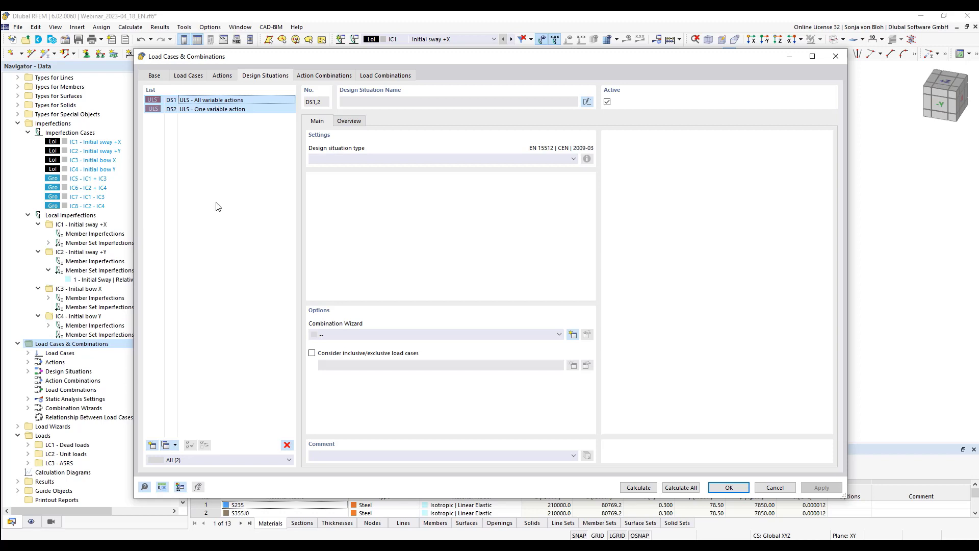
{"action": "left_click", "coordinate": [538, 333]}
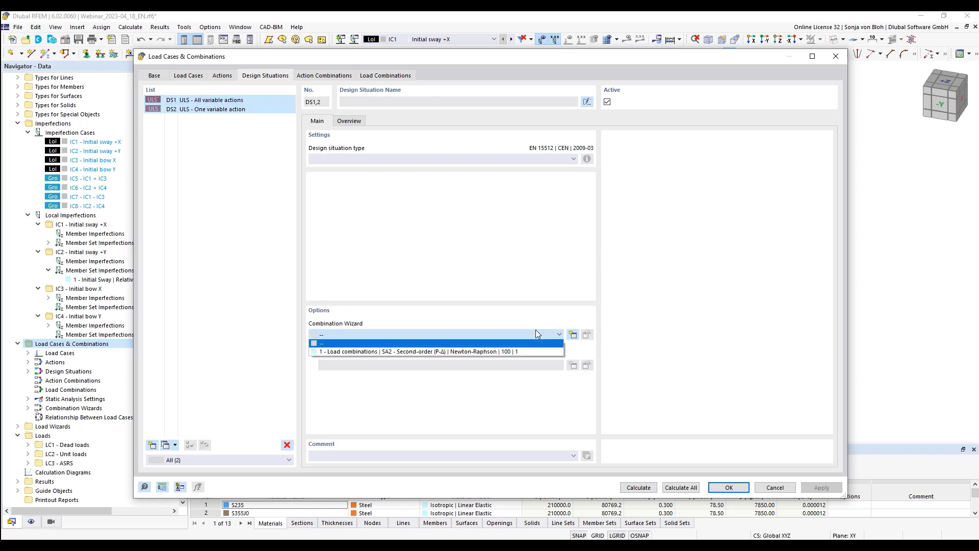
{"action": "left_click", "coordinate": [428, 351]}
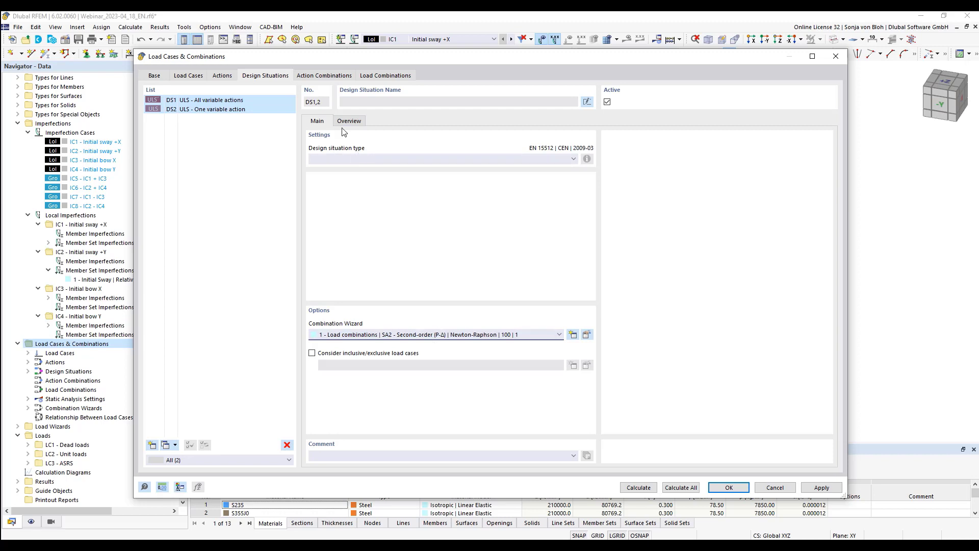
- Deactivate action combination AC5 (1.30 * A1) belonging to design situation DS2
{"action": "left_click", "coordinate": [332, 76]}
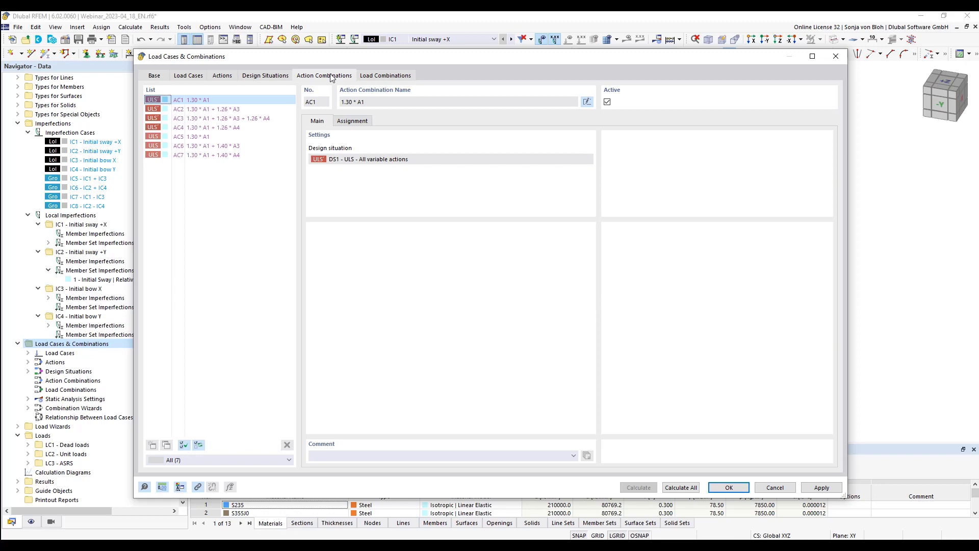
{"action": "left_click", "coordinate": [198, 137]}
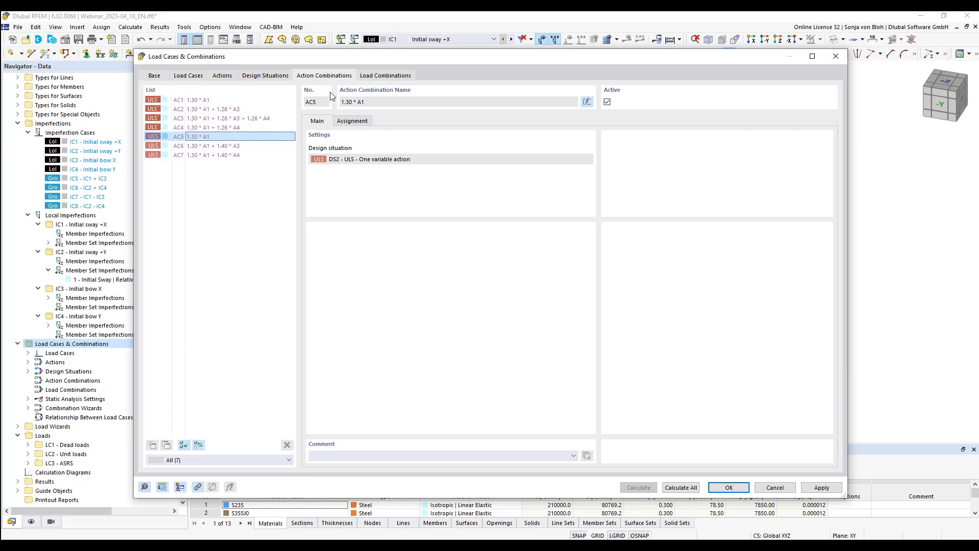
{"action": "left_click", "coordinate": [605, 101]}
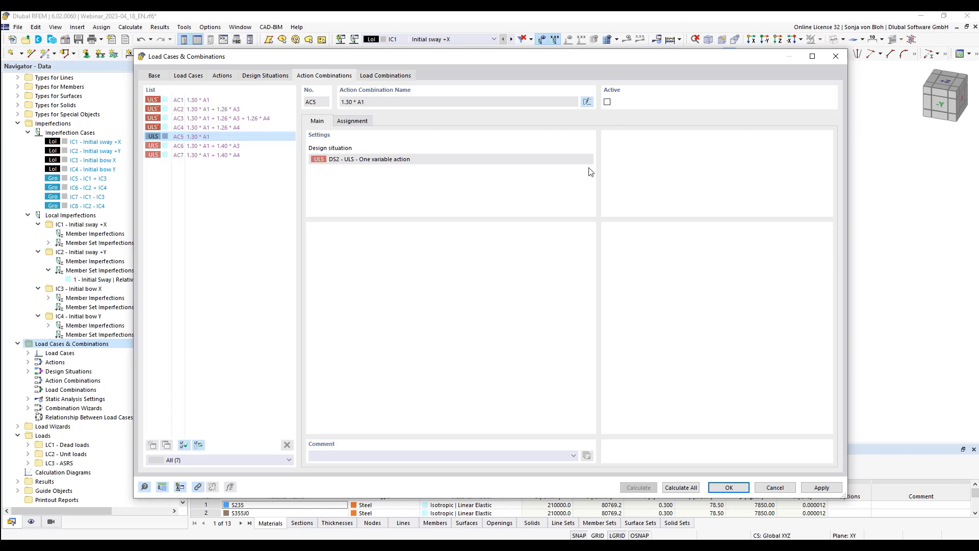
- Generate the load combinations, check the imperfection cases considered in CO1, CO2 and CO4, and accept the load case and combination changes
{"action": "left_click", "coordinate": [389, 77]}
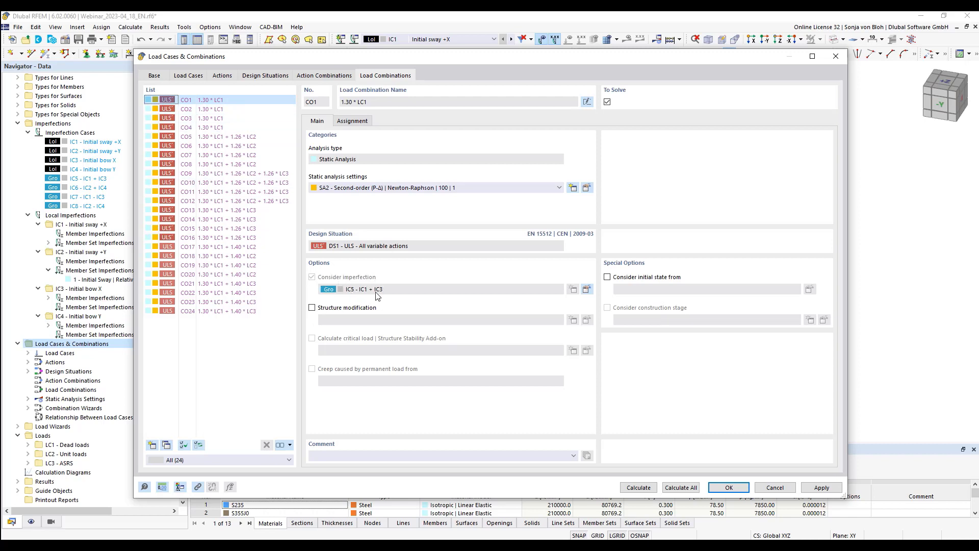
{"action": "left_click", "coordinate": [203, 110]}
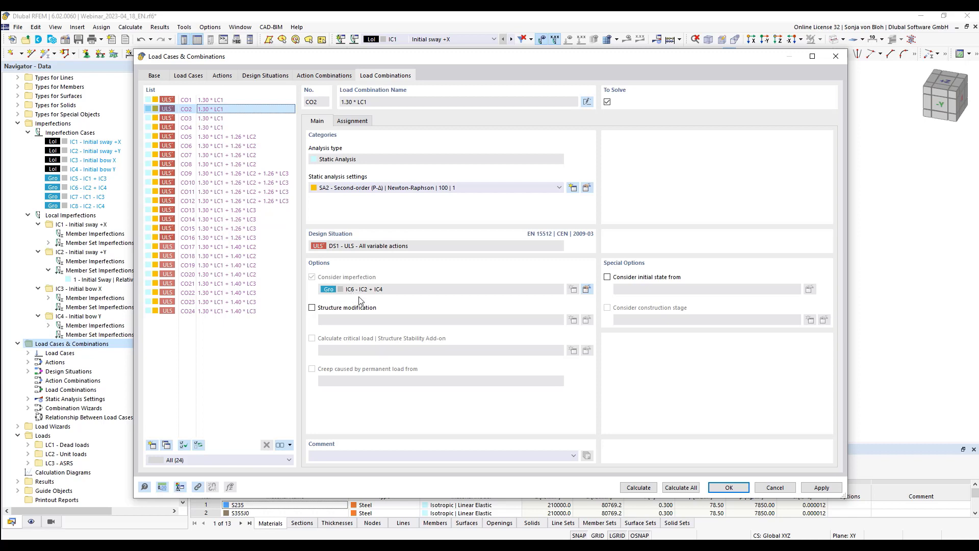
{"action": "left_click", "coordinate": [218, 127]}
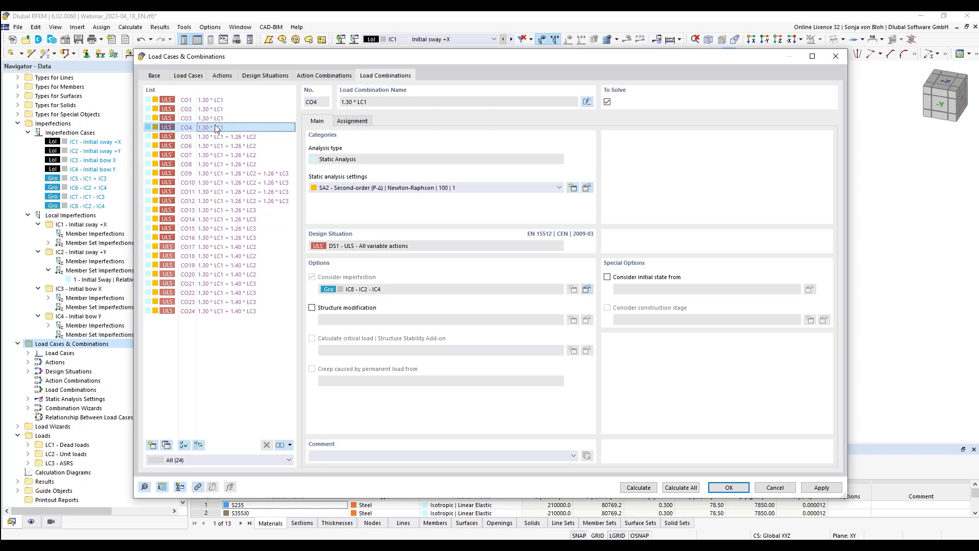
{"action": "left_click", "coordinate": [729, 487]}
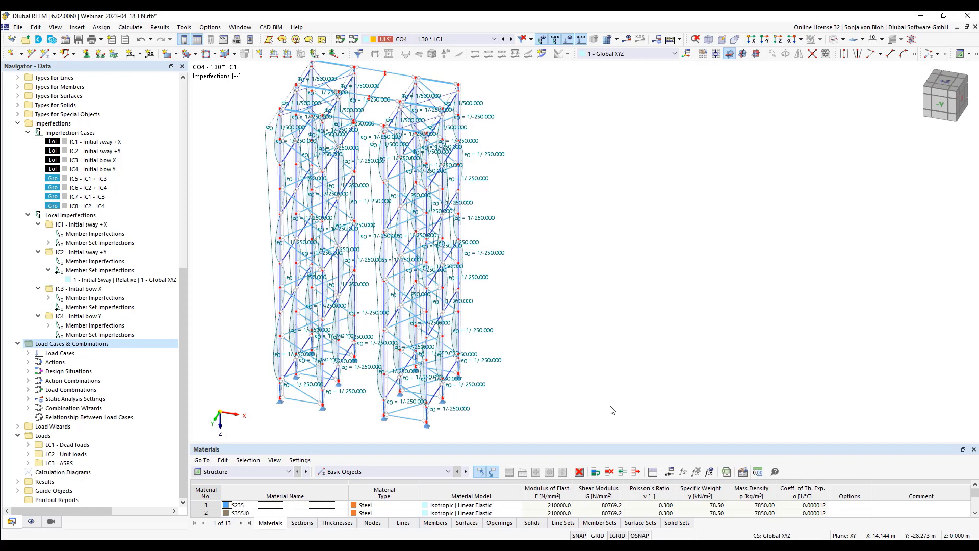
- Activate the Steel Design add-on in the model's base data
{"action": "left_click_drag", "start_coordinate": [186, 340], "coordinate": [186, 136]}
{"action": "right_click", "coordinate": [64, 96]}
{"action": "left_click", "coordinate": [100, 106]}
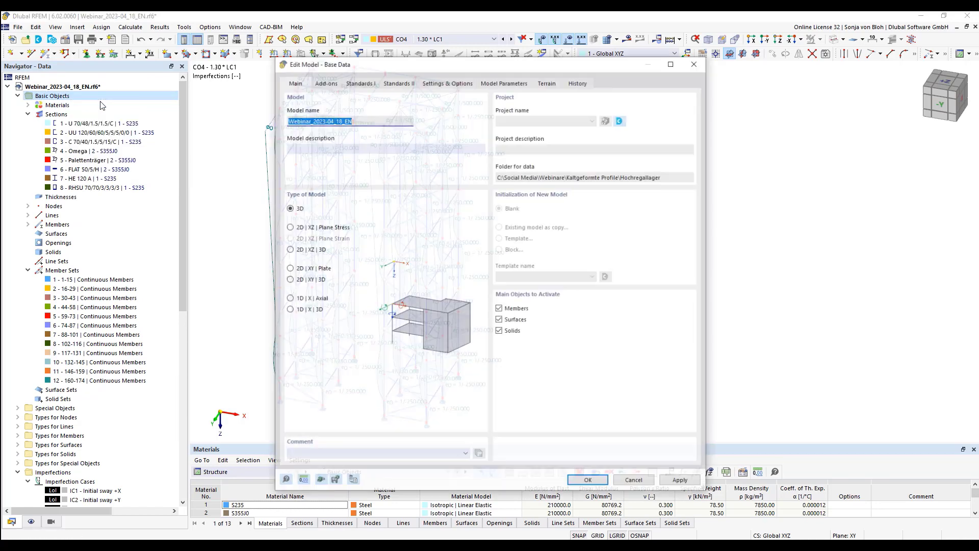
{"action": "left_click", "coordinate": [326, 83]}
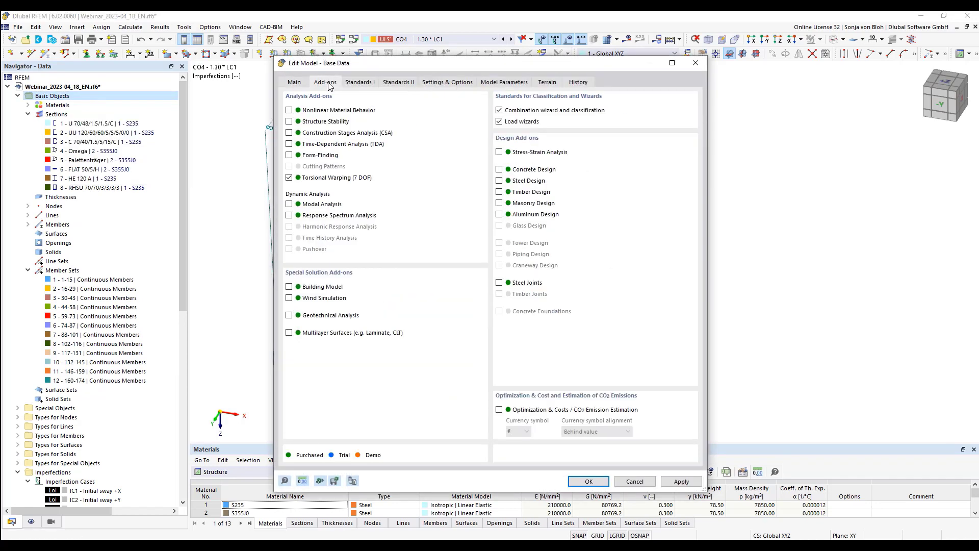
{"action": "left_click", "coordinate": [498, 181]}
- Set the steel design standard to EN 1993 with national annex CEN | 2015-06 and accept the base data
{"action": "left_click", "coordinate": [371, 85]}
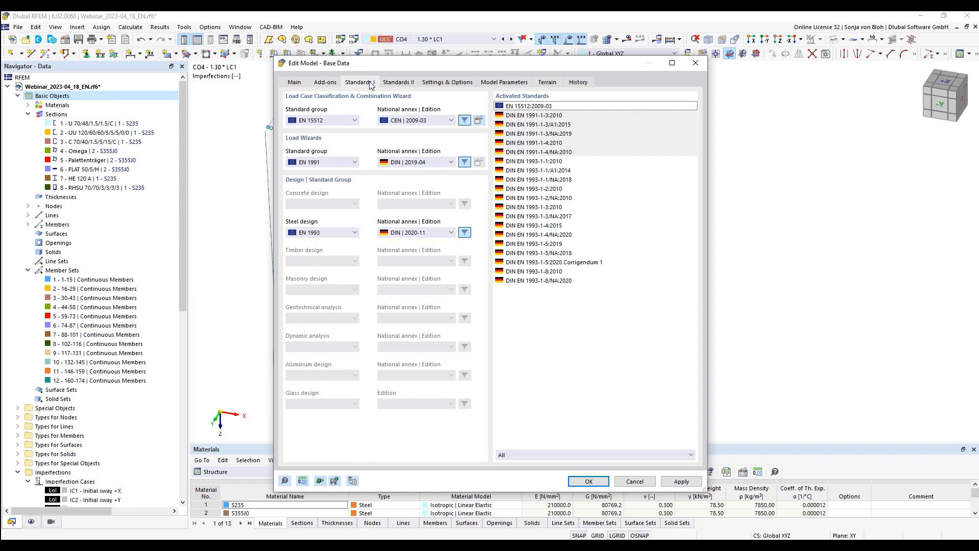
{"action": "left_click", "coordinate": [355, 232]}
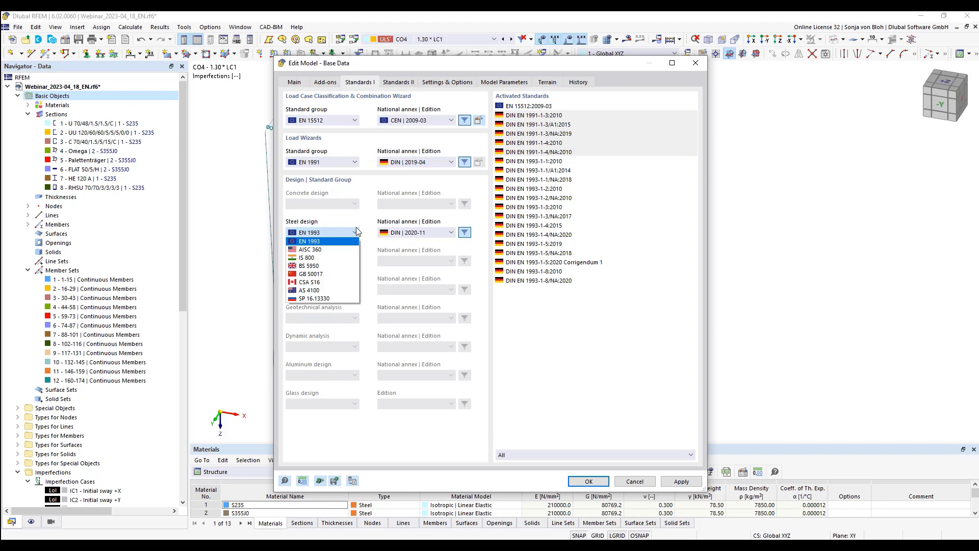
{"action": "left_click", "coordinate": [346, 214]}
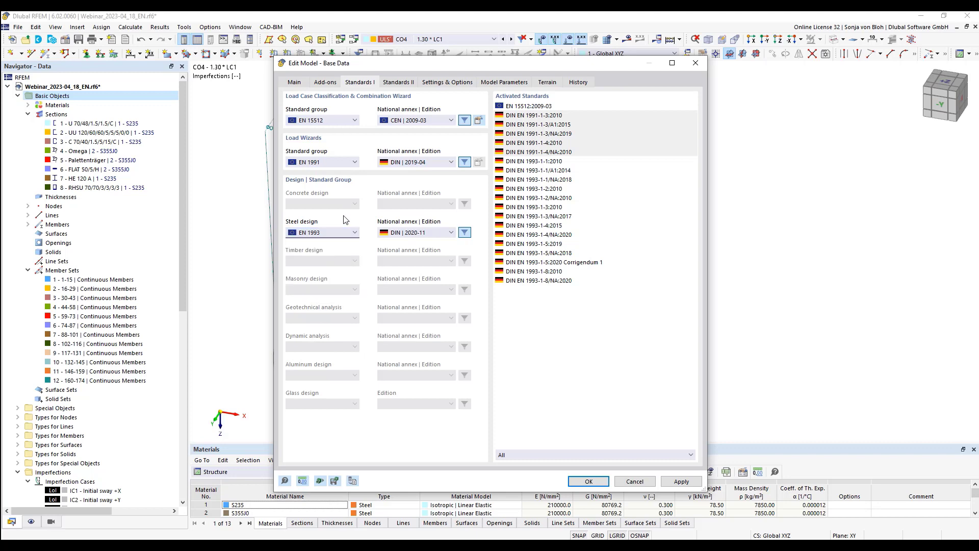
{"action": "left_click", "coordinate": [451, 233]}
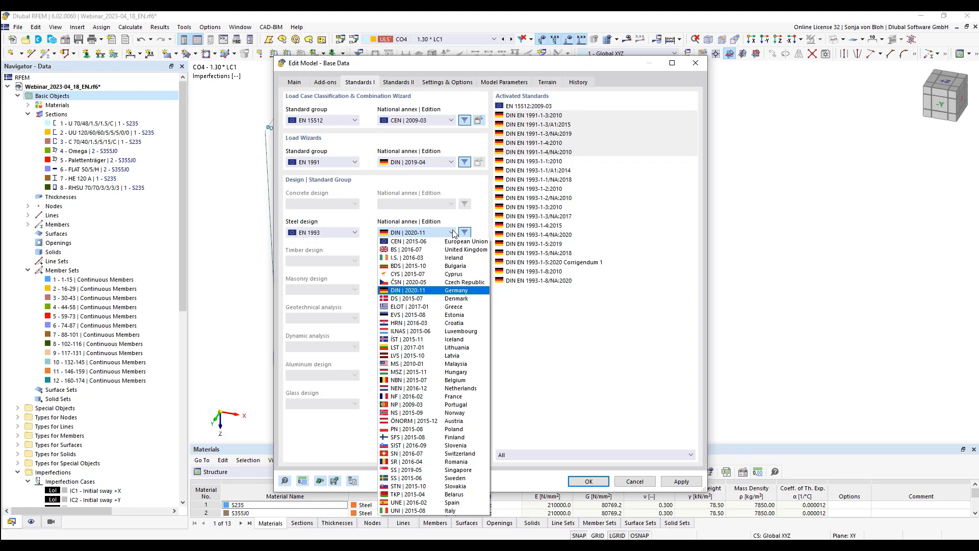
{"action": "left_click", "coordinate": [404, 243]}
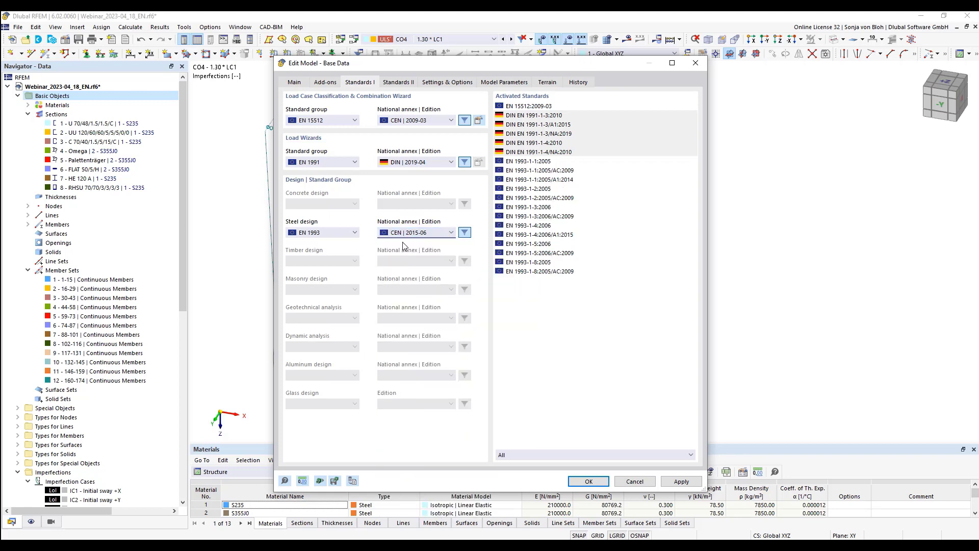
{"action": "left_click", "coordinate": [590, 481]}
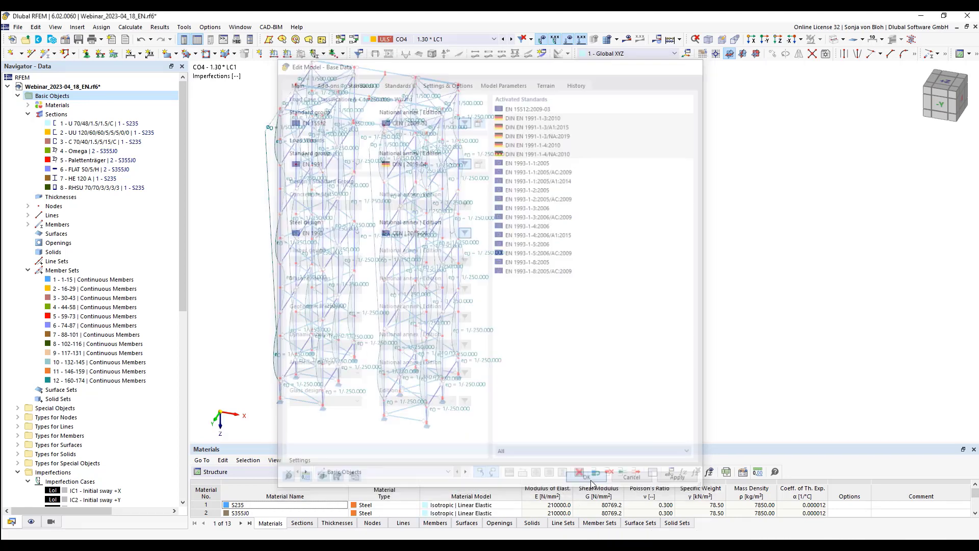
- In the Default ultimate configuration for steel design, disable stability design and enable γM1 for determining the section resistance
{"action": "left_click_drag", "start_coordinate": [184, 152], "coordinate": [190, 396]}
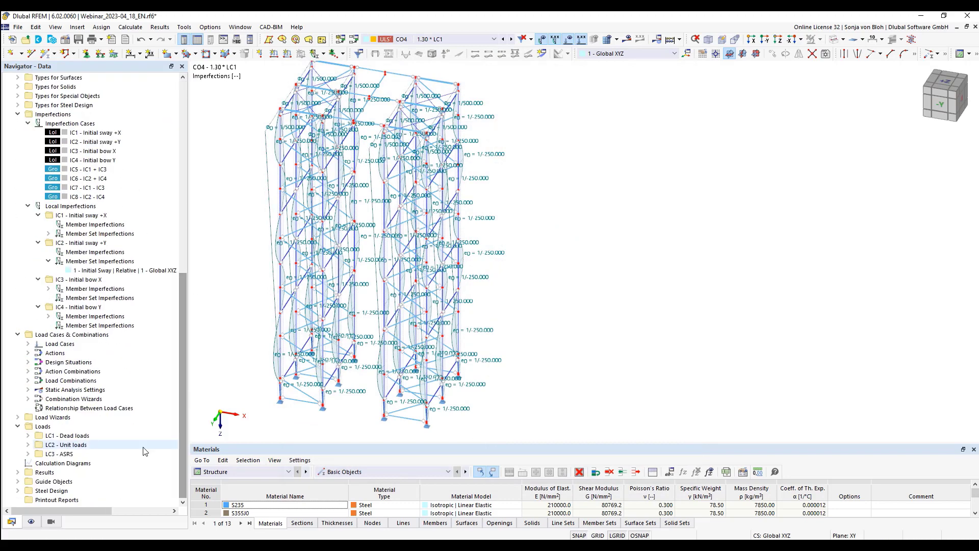
{"action": "left_click", "coordinate": [18, 490]}
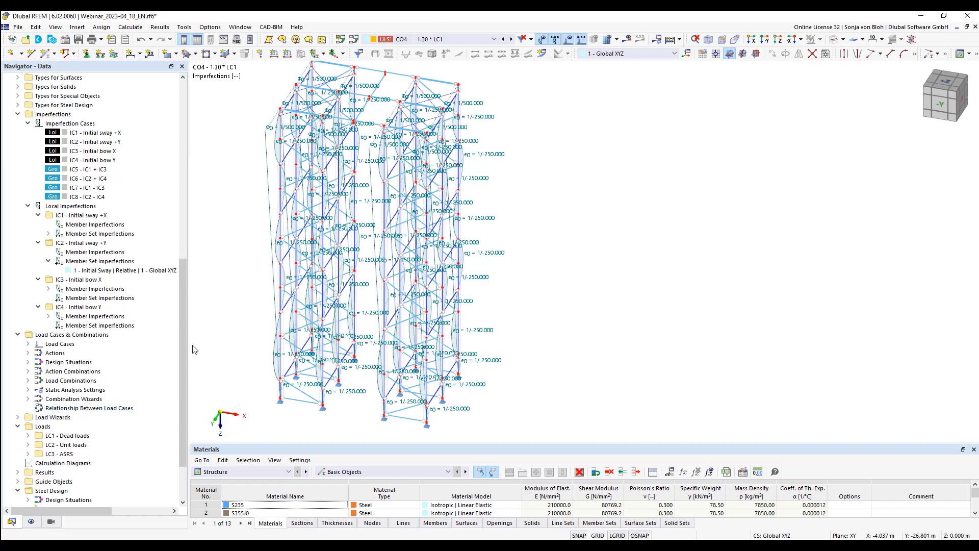
{"action": "left_click_drag", "start_coordinate": [183, 322], "coordinate": [182, 375]}
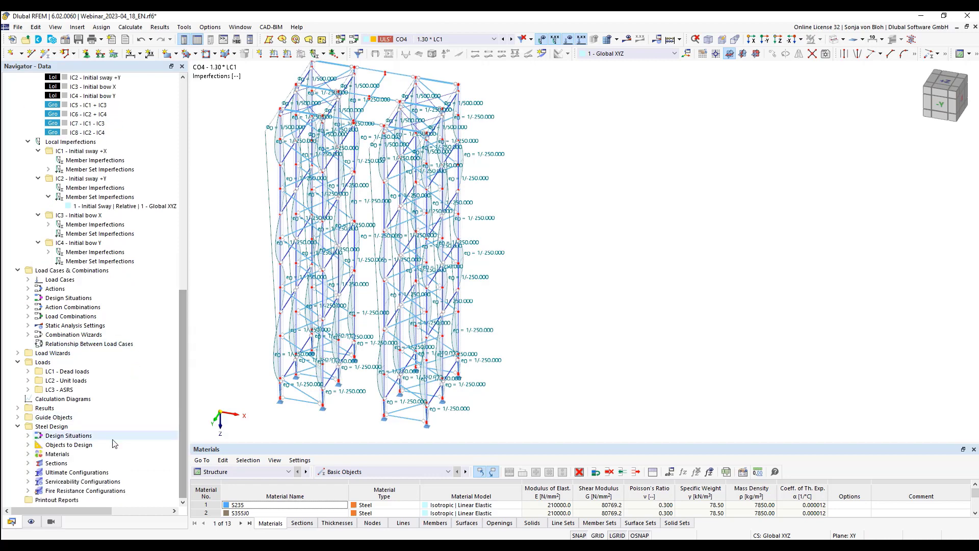
{"action": "left_click", "coordinate": [28, 472]}
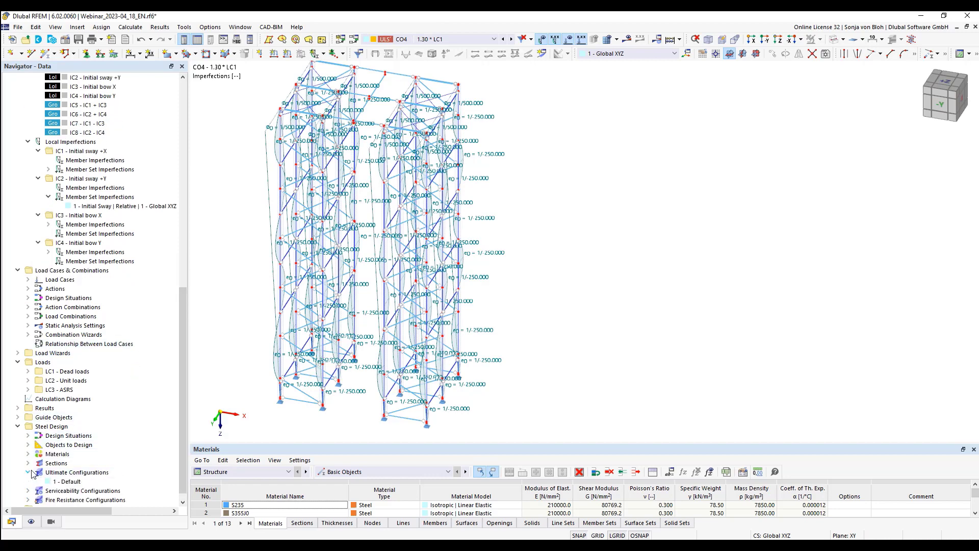
{"action": "double_click", "coordinate": [70, 482]}
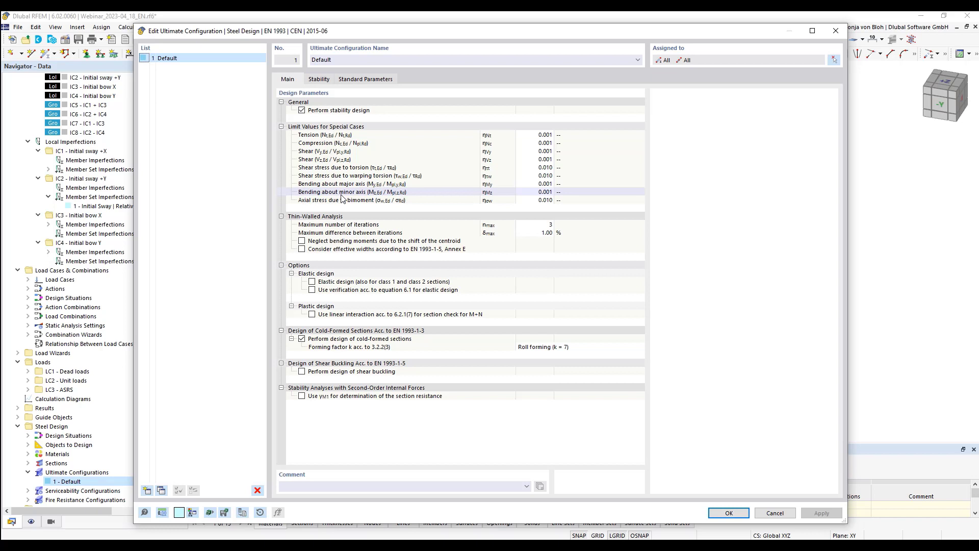
{"action": "left_click", "coordinate": [306, 111]}
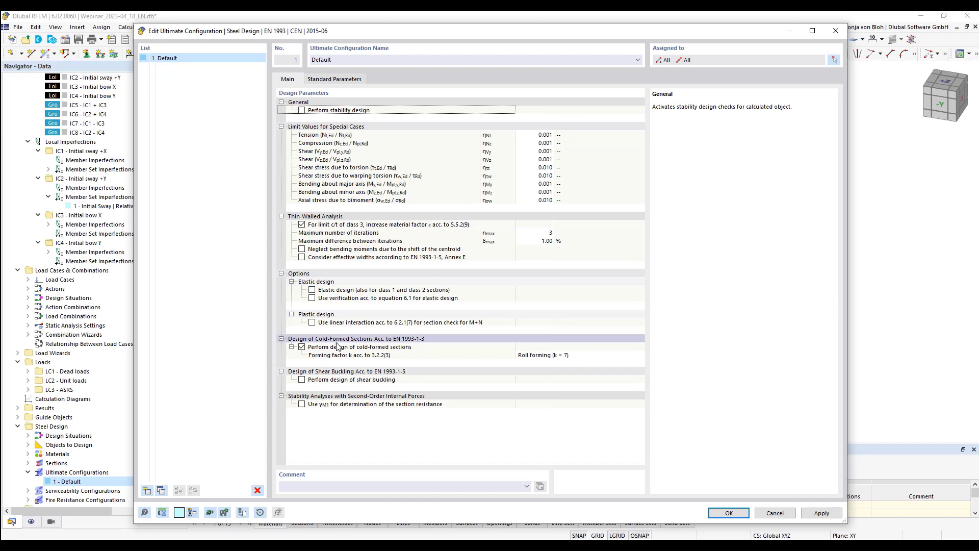
{"action": "left_click", "coordinate": [301, 404]}
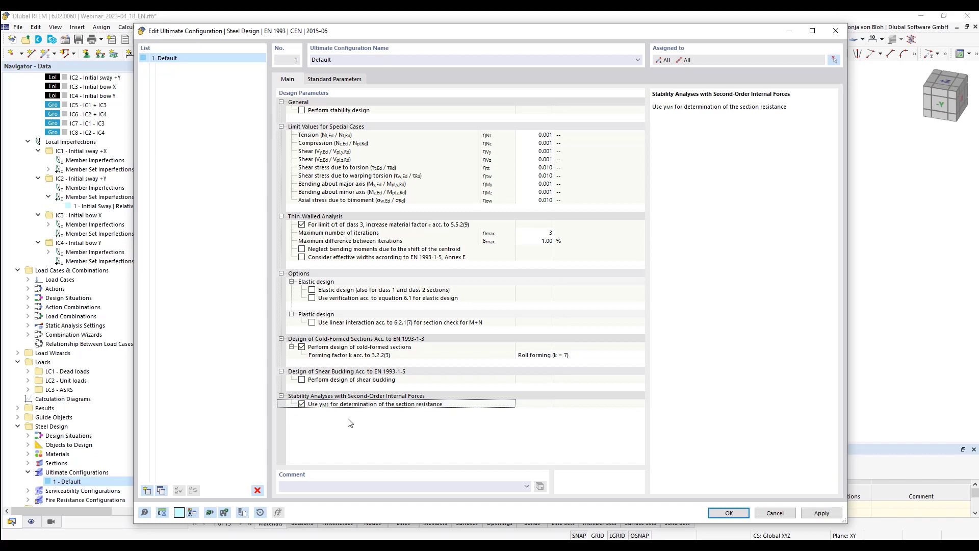
- Examine the cold-formed section design option according to EN 1993-1-3 and its forming factor k choices, keeping Roll forming (k = 7)
{"action": "left_click", "coordinate": [397, 349]}
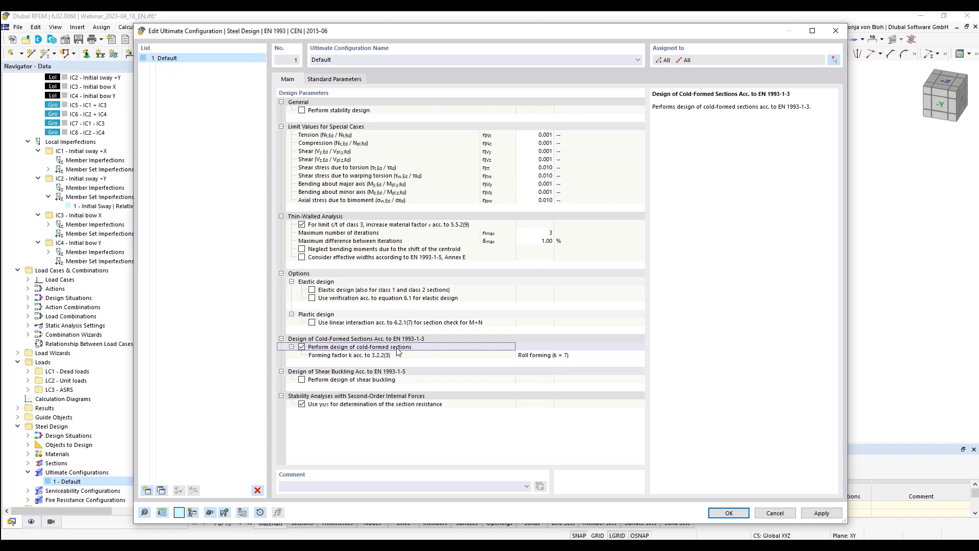
{"action": "left_click", "coordinate": [302, 348]}
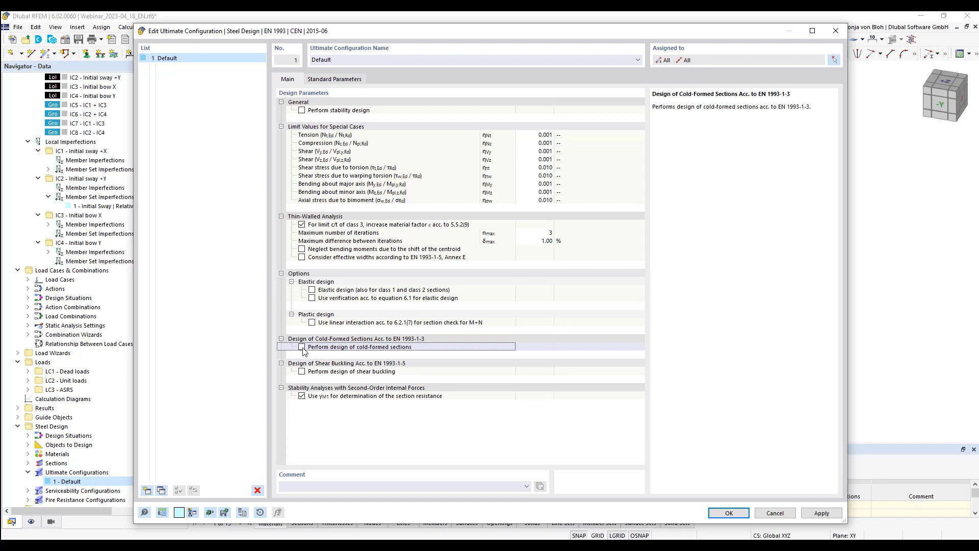
{"action": "left_click", "coordinate": [301, 347]}
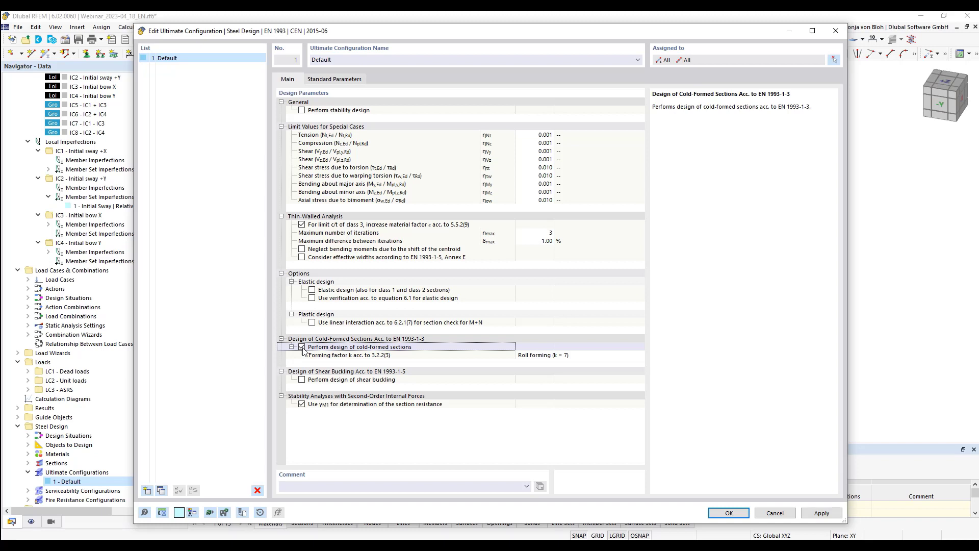
{"action": "left_click", "coordinate": [387, 356]}
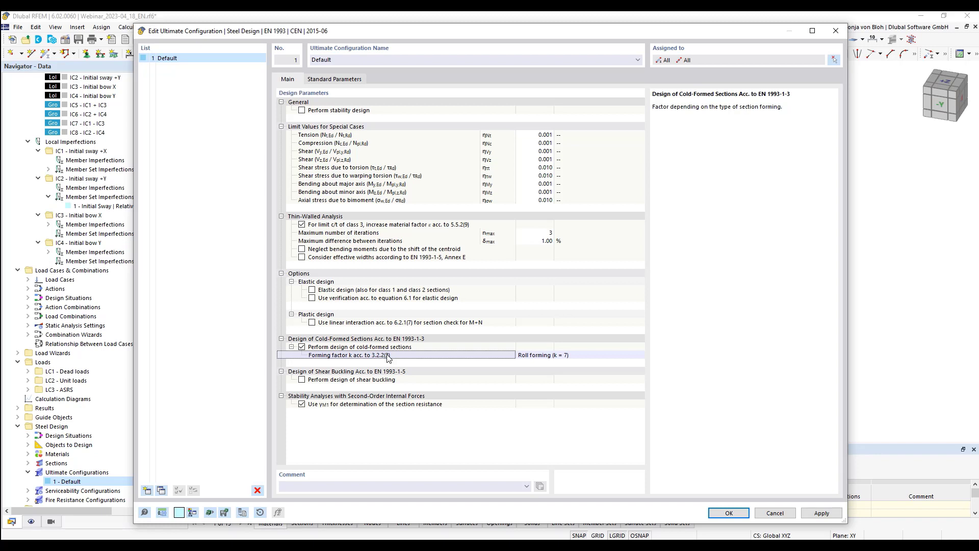
{"action": "left_click", "coordinate": [602, 355]}
{"action": "left_click", "coordinate": [639, 355]}
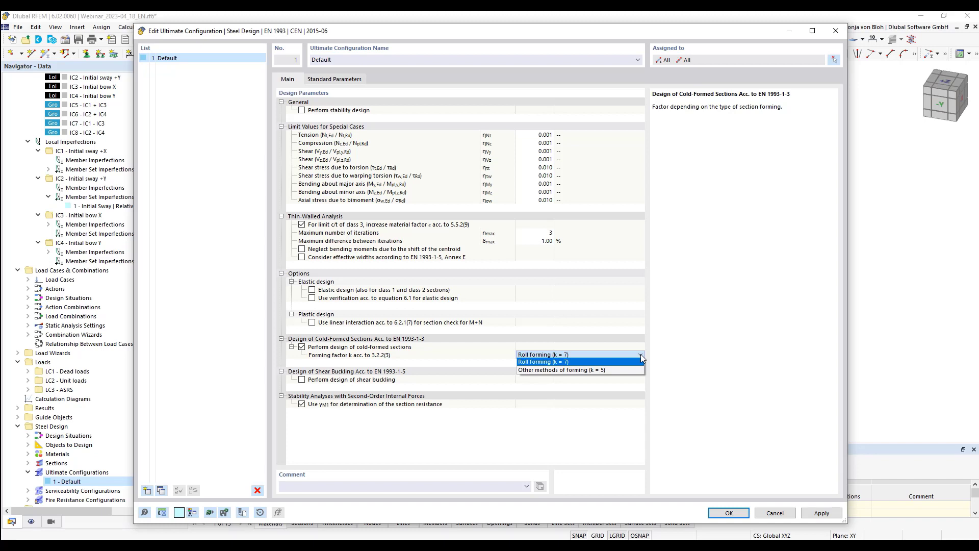
{"action": "left_click", "coordinate": [640, 354]}
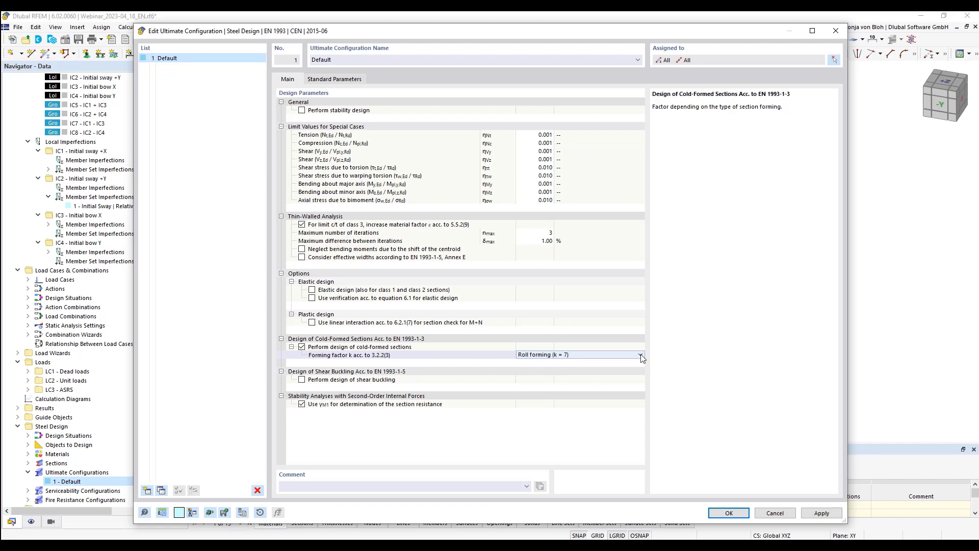
- Accept the ultimate configuration and enable design properties for all continuous member sets 1 to 12
{"action": "left_click", "coordinate": [738, 516]}
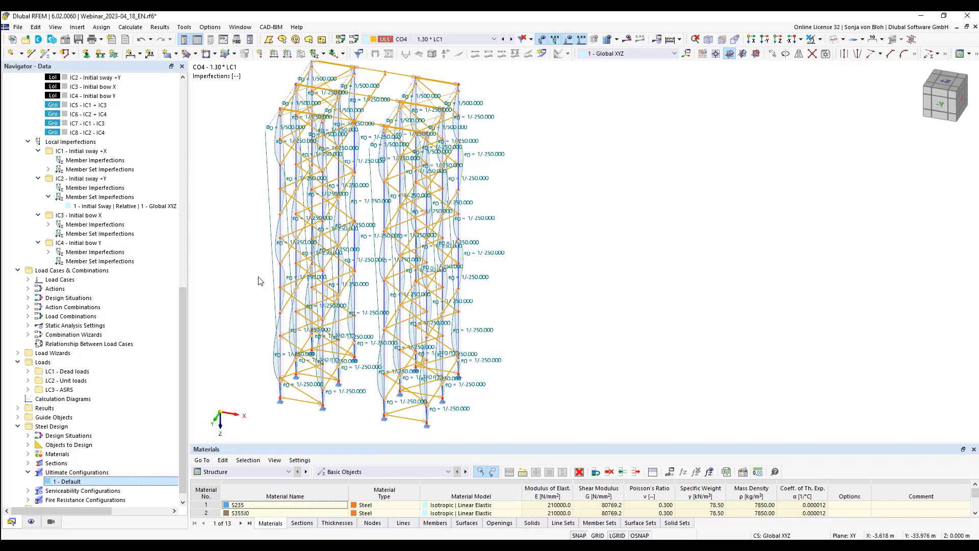
{"action": "left_click", "coordinate": [220, 325]}
{"action": "left_click_drag", "start_coordinate": [182, 369], "coordinate": [182, 231]}
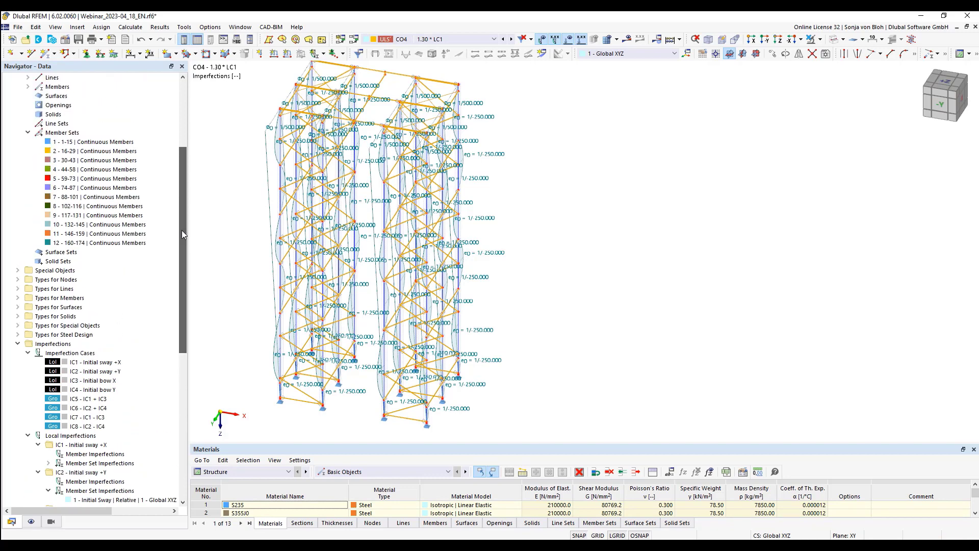
{"action": "double_click", "coordinate": [100, 145]}
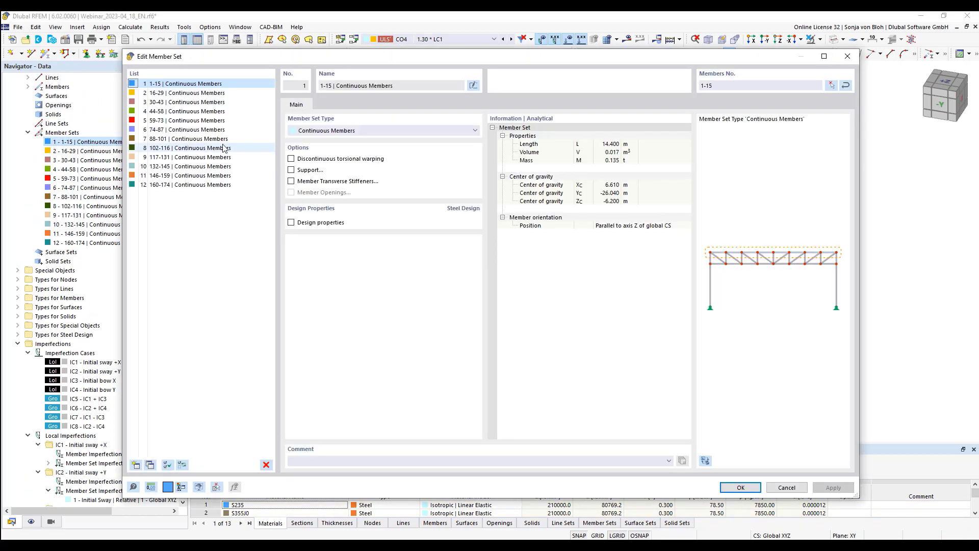
{"action": "left_click", "coordinate": [173, 184], "text": "shift"}
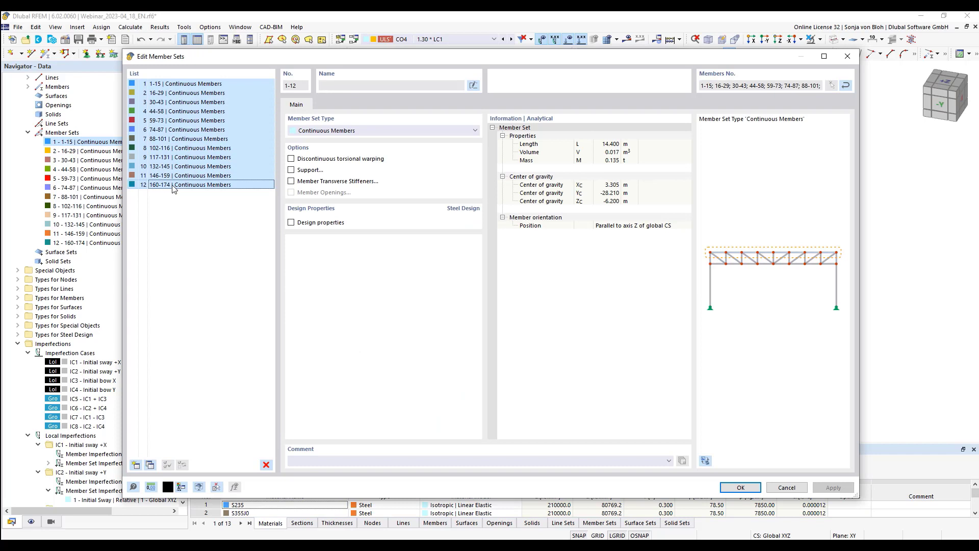
{"action": "left_click", "coordinate": [291, 223]}
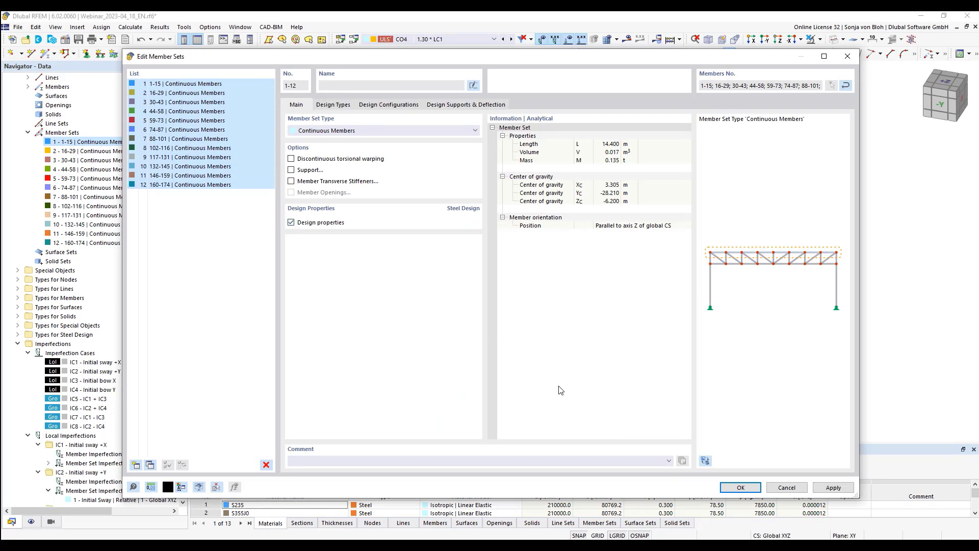
{"action": "left_click", "coordinate": [739, 487]}
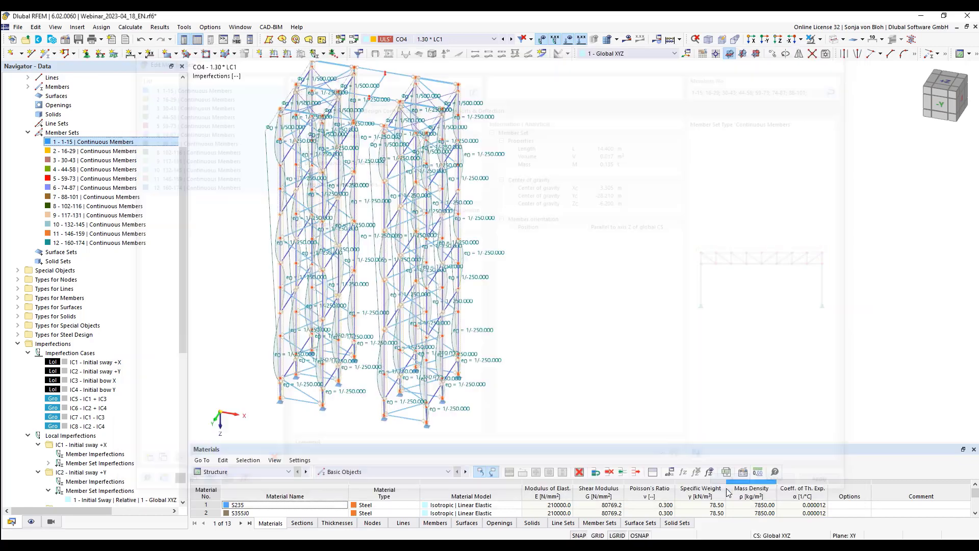
- Check in the data of column base member 2 how its design properties are assigned via the parent member set
{"action": "scroll", "coordinate": [439, 428], "scroll_direction": "up", "scroll_amount": 6}
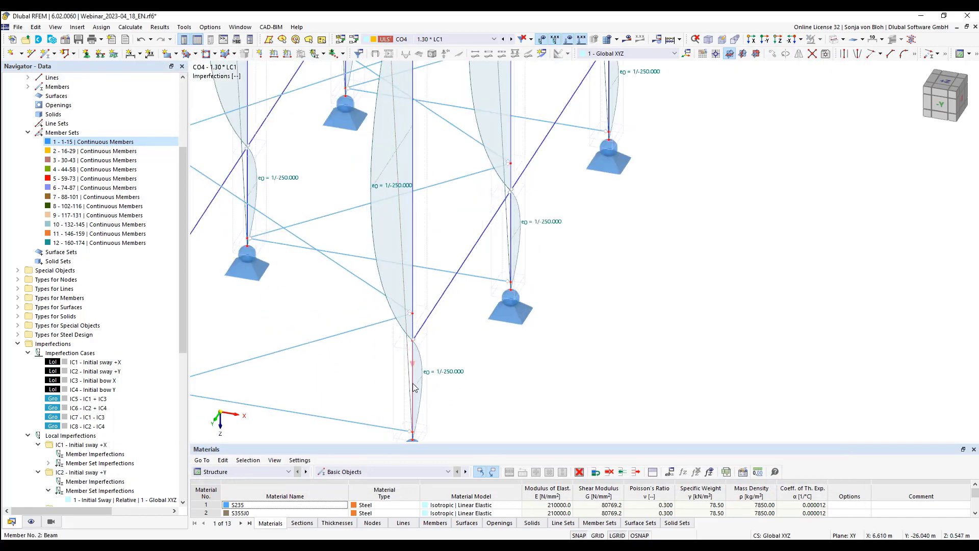
{"action": "double_click", "coordinate": [416, 385]}
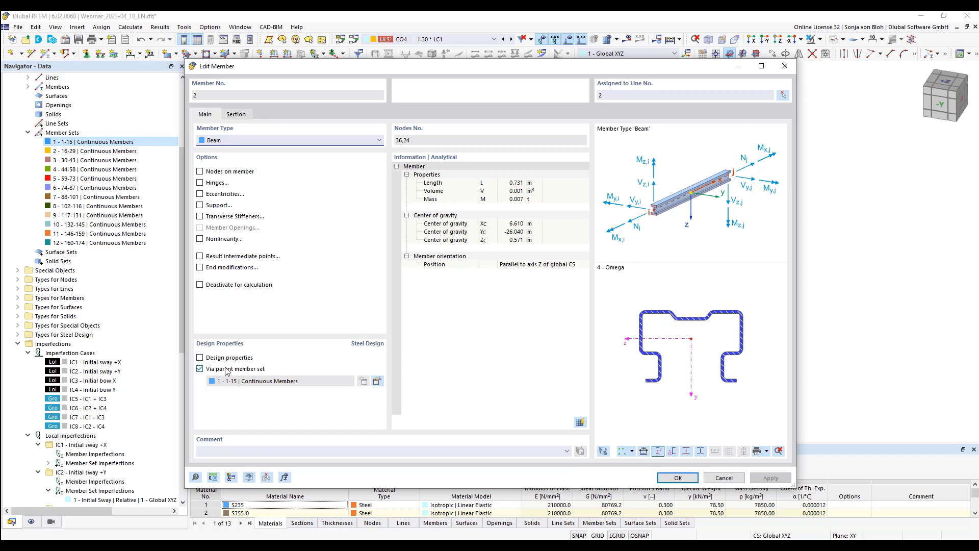
{"action": "left_click", "coordinate": [723, 478]}
- In the steel design input data, set the EN 1993 type of DS1 and DS2 to ULS (STR/GEO) - Permanent and transient
{"action": "left_click_drag", "start_coordinate": [339, 447], "coordinate": [340, 360]}
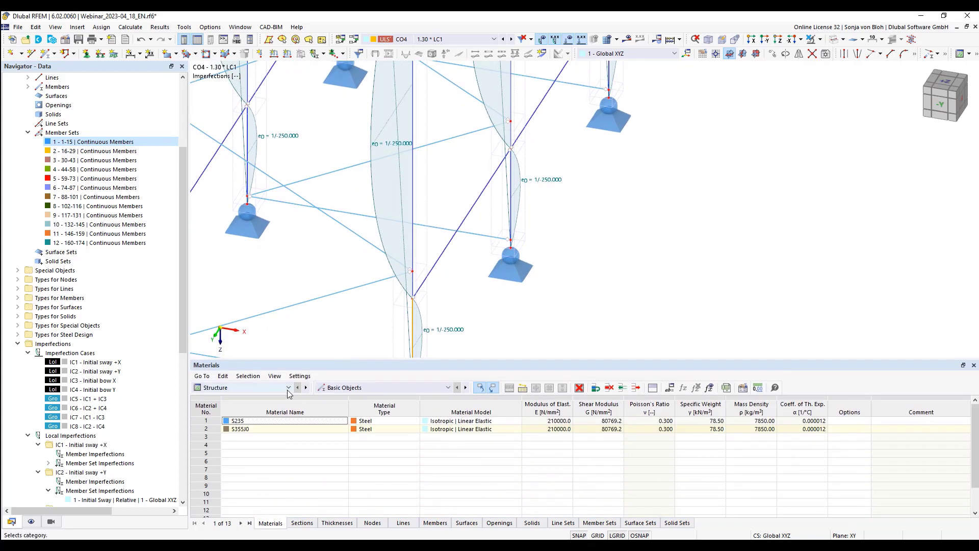
{"action": "left_click", "coordinate": [288, 387]}
{"action": "left_click", "coordinate": [236, 439]}
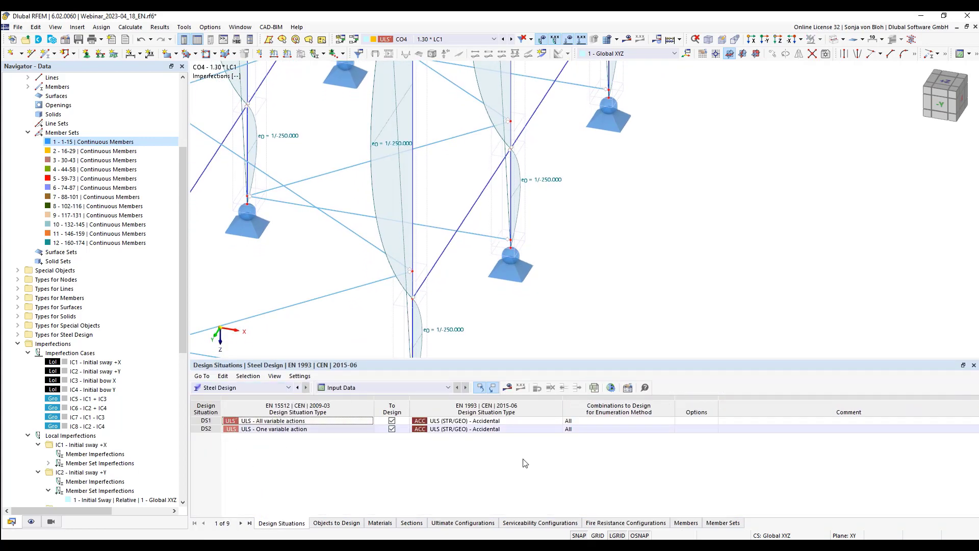
{"action": "left_click", "coordinate": [551, 421]}
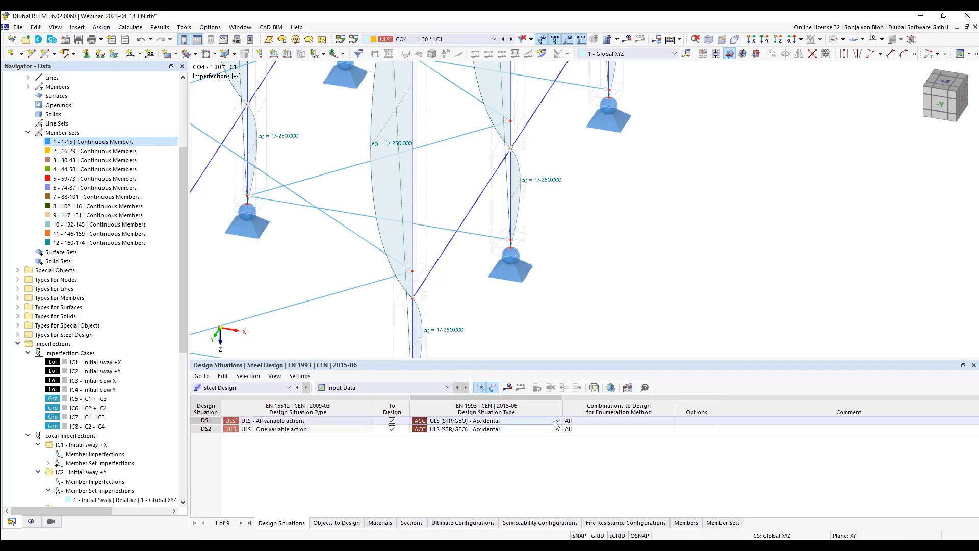
{"action": "left_click", "coordinate": [558, 420]}
{"action": "left_click", "coordinate": [514, 436]}
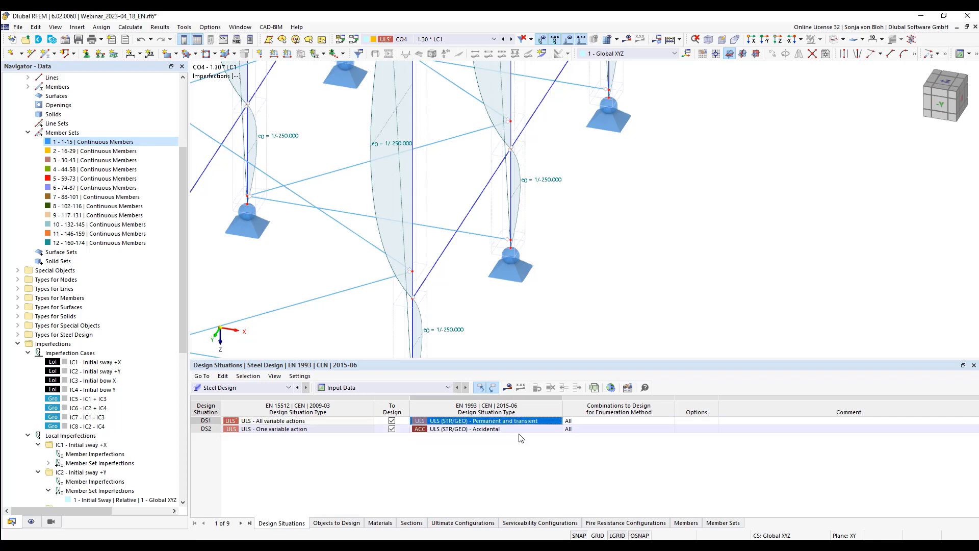
{"action": "left_click", "coordinate": [522, 429]}
{"action": "left_click", "coordinate": [559, 432]}
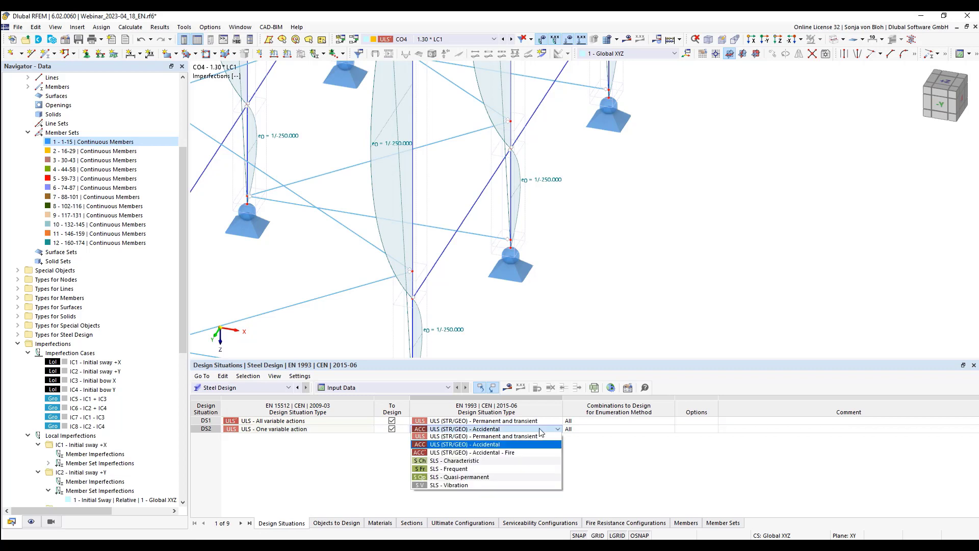
{"action": "left_click", "coordinate": [520, 437]}
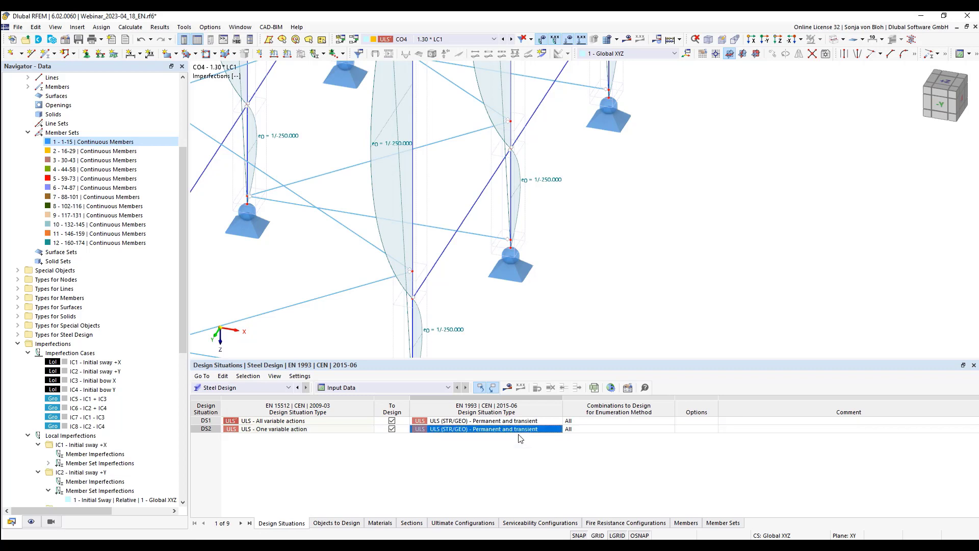
- Exclude design situation DS1 from the steel design and limit DS2 to load combination CO18
{"action": "left_click", "coordinate": [391, 421]}
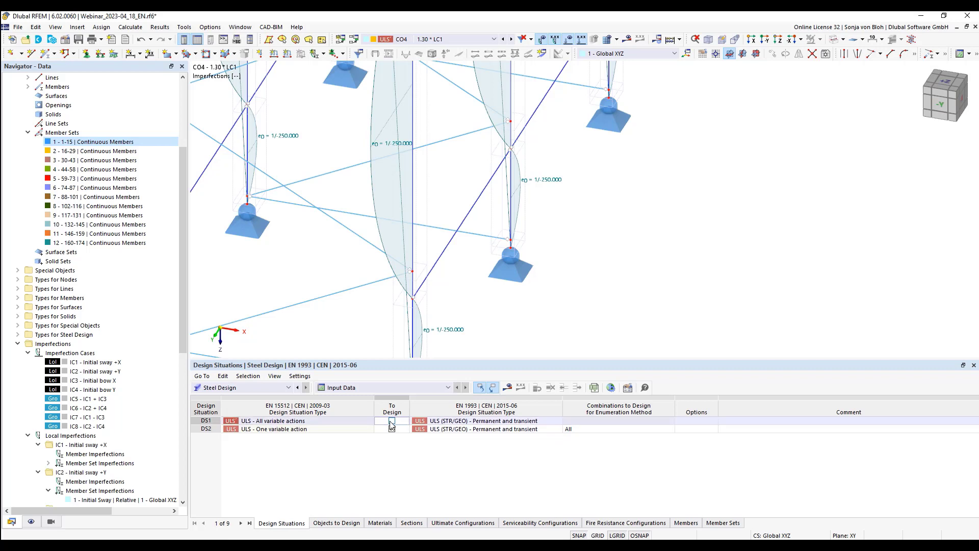
{"action": "left_click", "coordinate": [392, 429]}
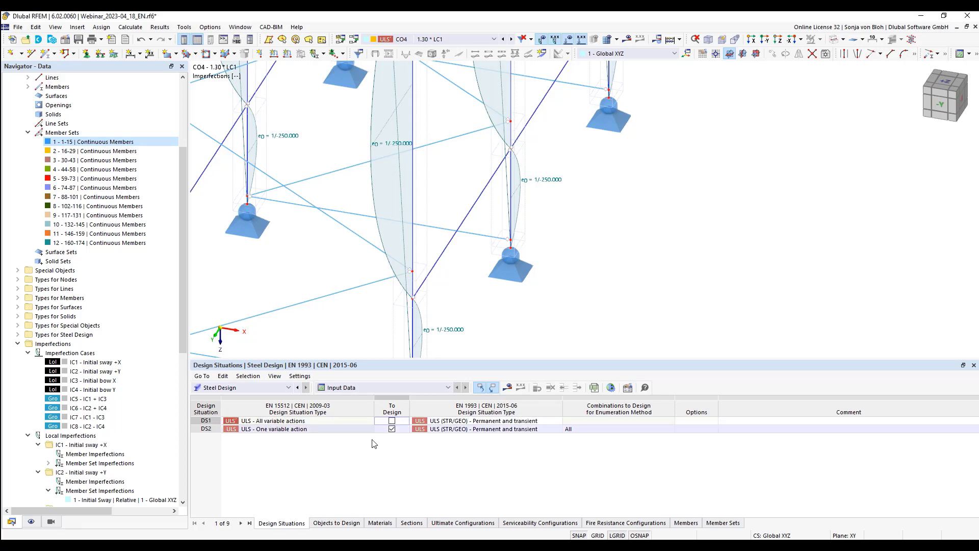
{"action": "left_click", "coordinate": [612, 429]}
{"action": "left_click", "coordinate": [670, 429]}
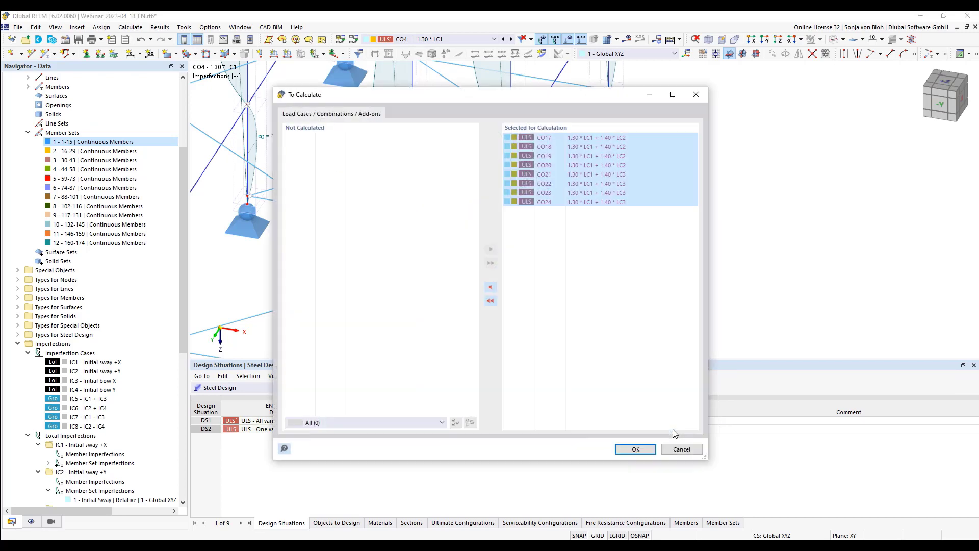
{"action": "left_click", "coordinate": [490, 300]}
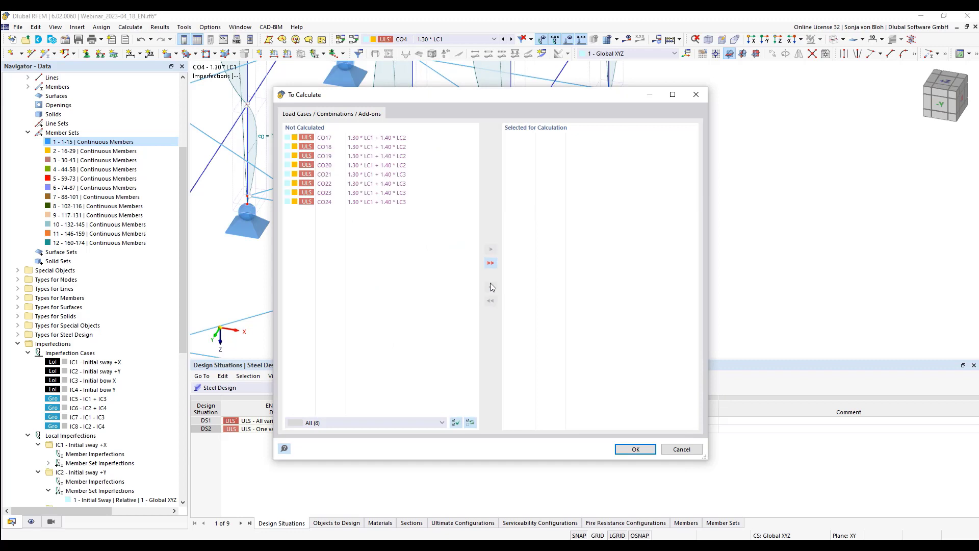
{"action": "double_click", "coordinate": [329, 148]}
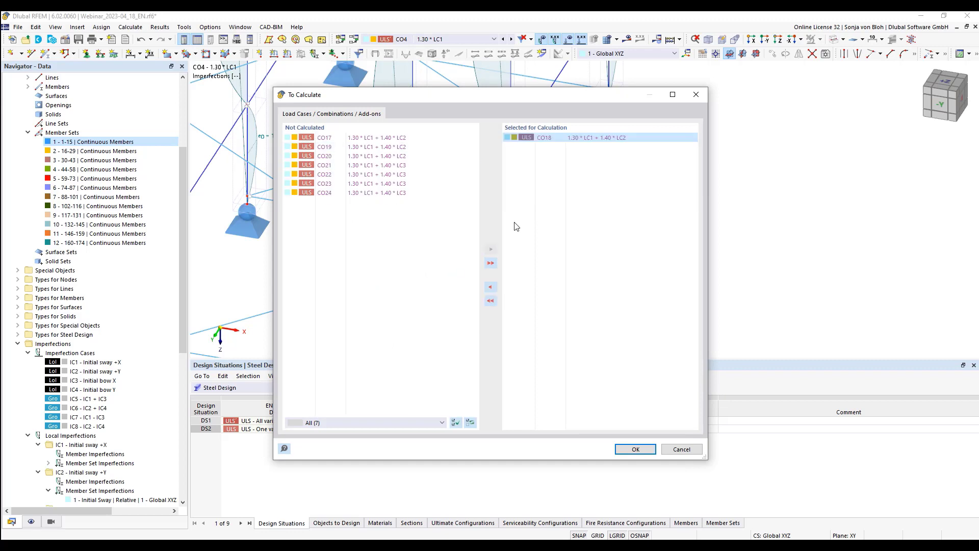
{"action": "left_click", "coordinate": [635, 449]}
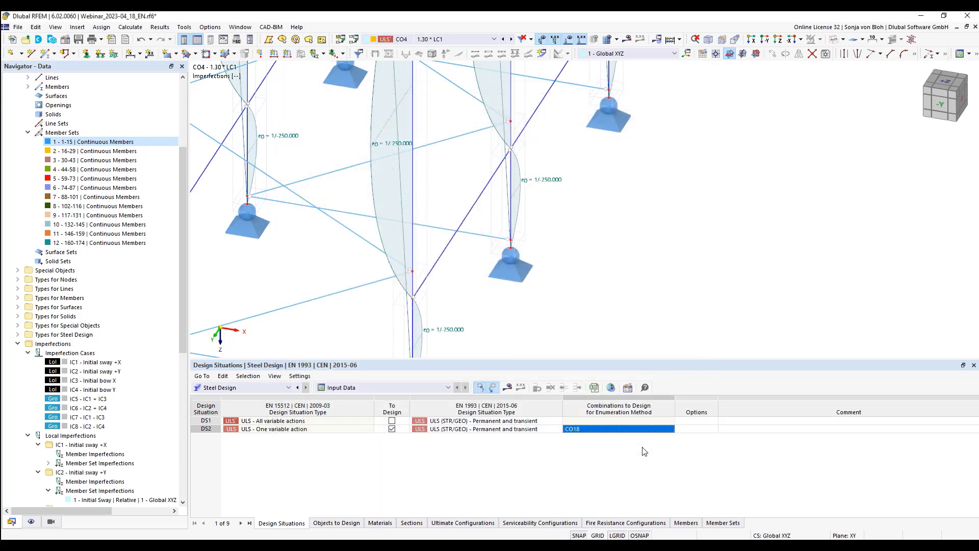
- Turn off designing all members and all member sets, and select only member set 7 as the object to design
{"action": "left_click", "coordinate": [336, 523]}
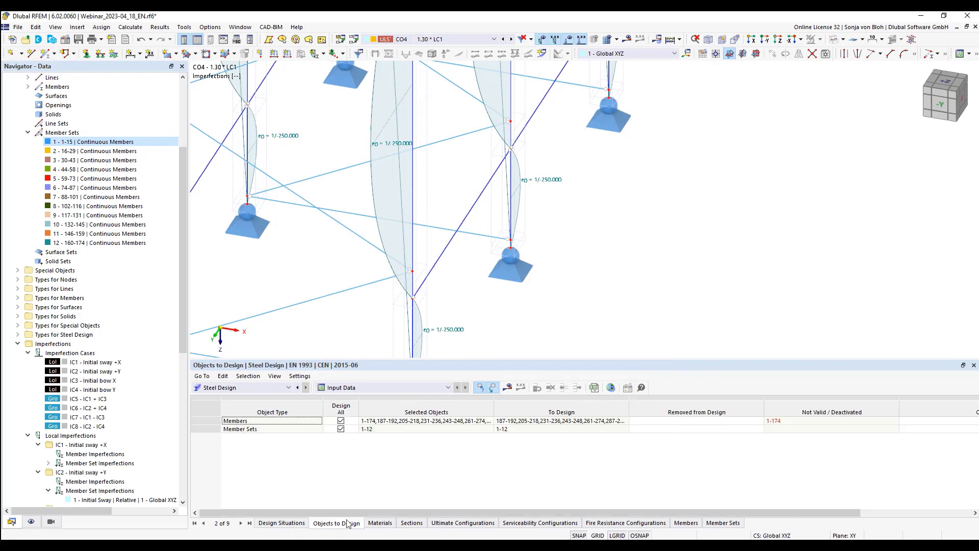
{"action": "left_click", "coordinate": [341, 421]}
{"action": "left_click", "coordinate": [341, 429]}
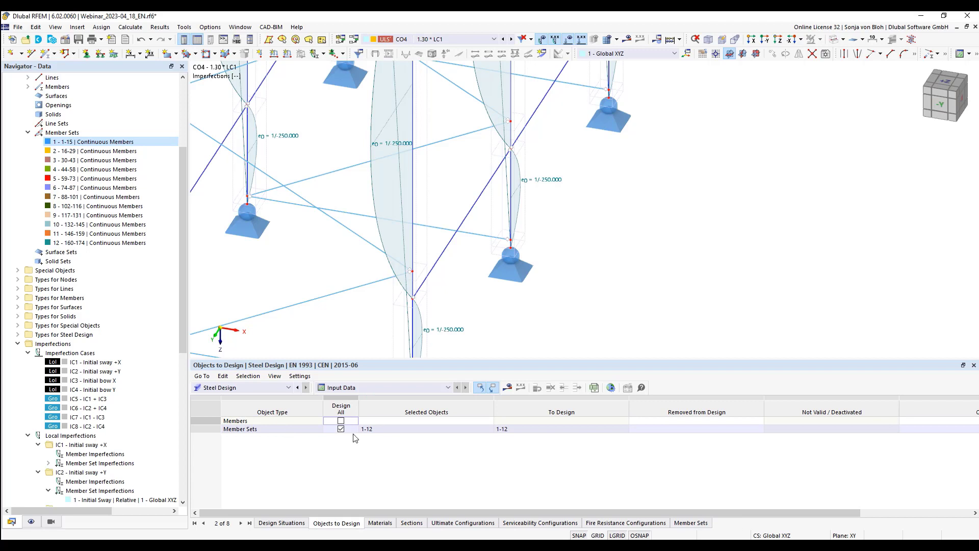
{"action": "left_click", "coordinate": [340, 428]}
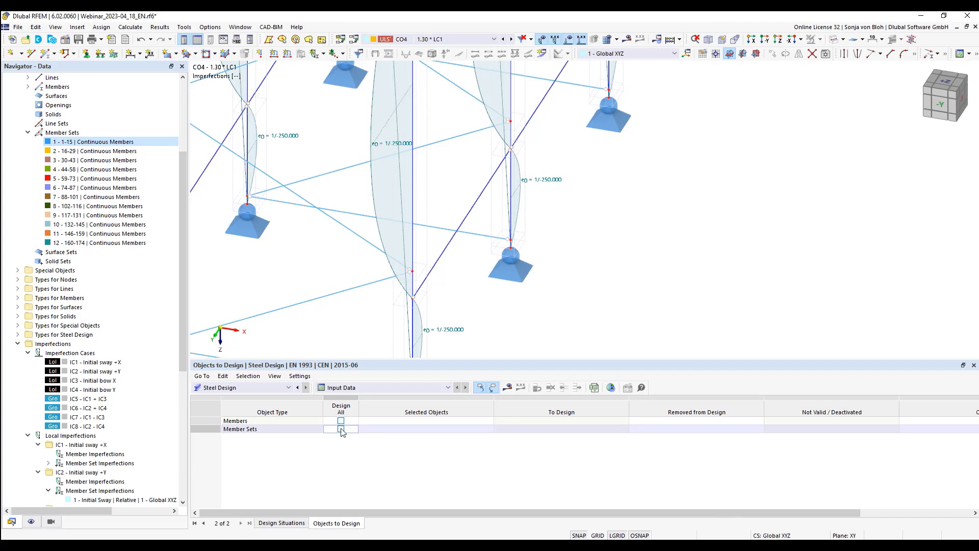
{"action": "left_click", "coordinate": [377, 432]}
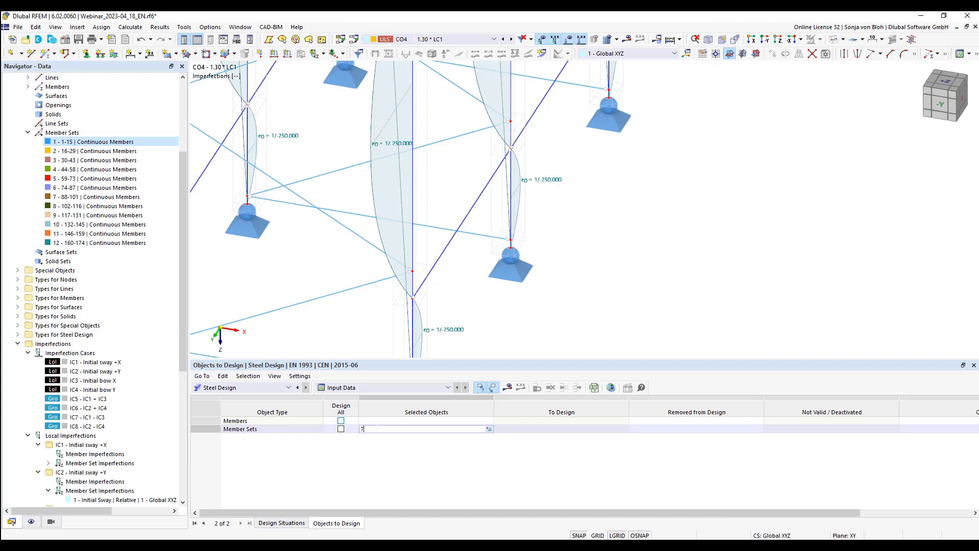
{"action": "left_click", "coordinate": [534, 430]}
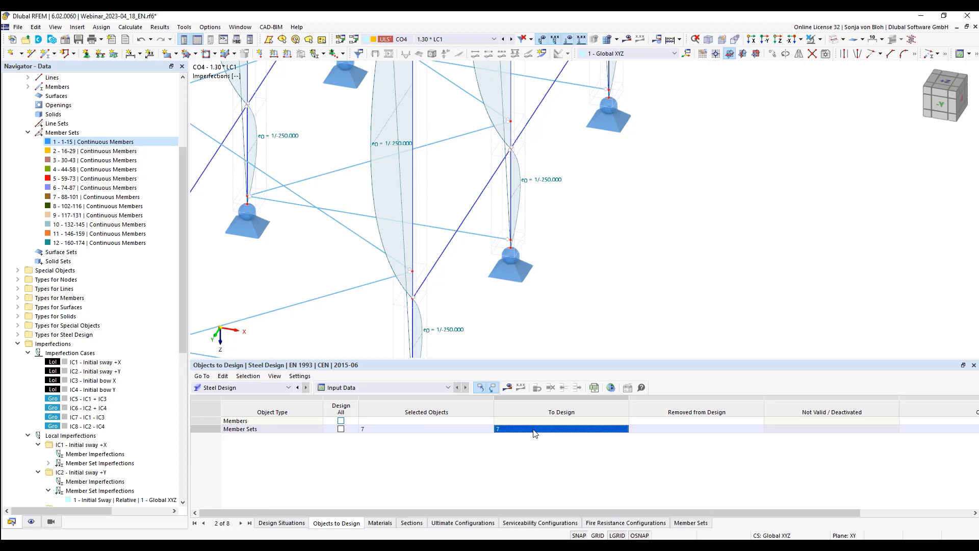
- Calculate the steel design and open the design check details of the section proof for member set 7
{"action": "left_click", "coordinate": [508, 387]}
{"action": "left_click", "coordinate": [532, 324]}
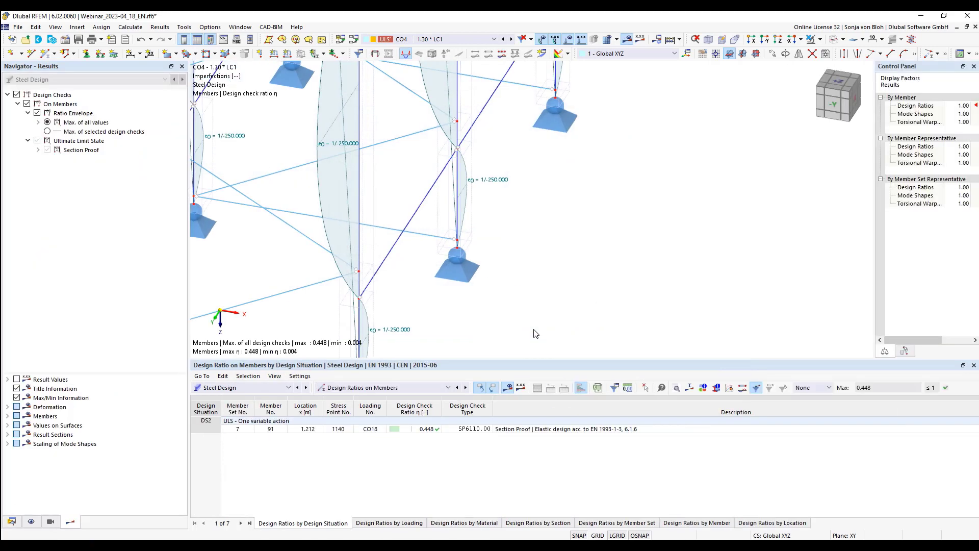
{"action": "left_click", "coordinate": [412, 429]}
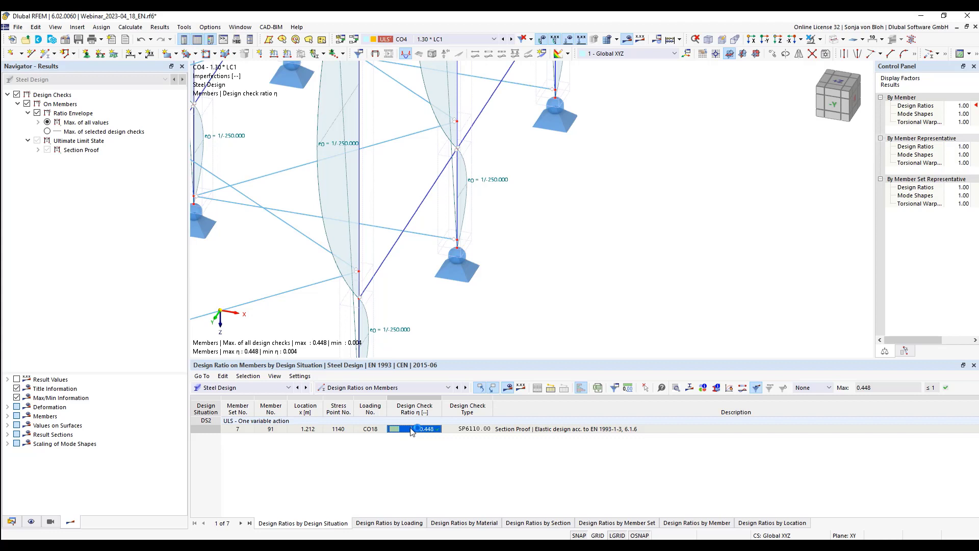
{"action": "double_click", "coordinate": [412, 430]}
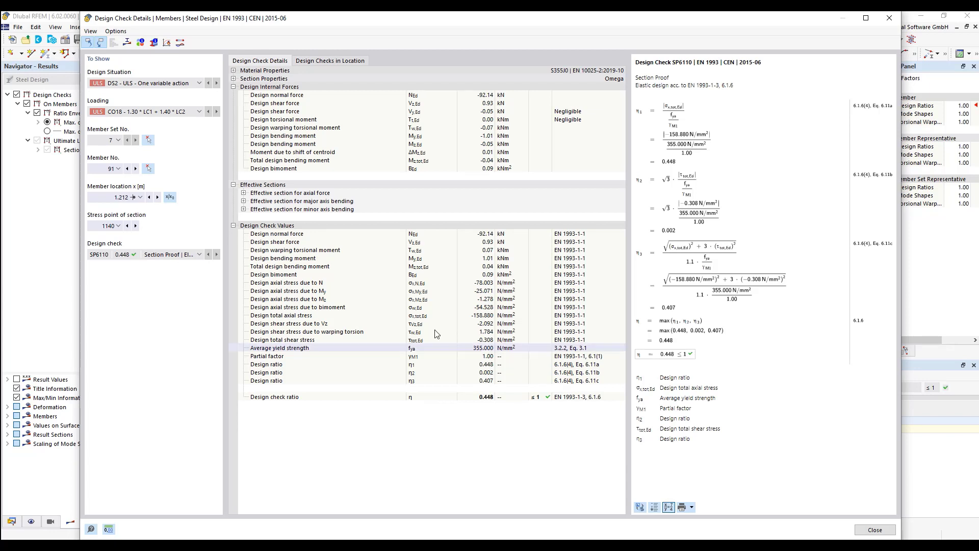
- Examine the effective sections for axial force and major and minor axis bending, including subpanel no. 1 and the effective section properties for axial force
{"action": "left_click", "coordinate": [244, 194]}
{"action": "left_click", "coordinate": [243, 193]}
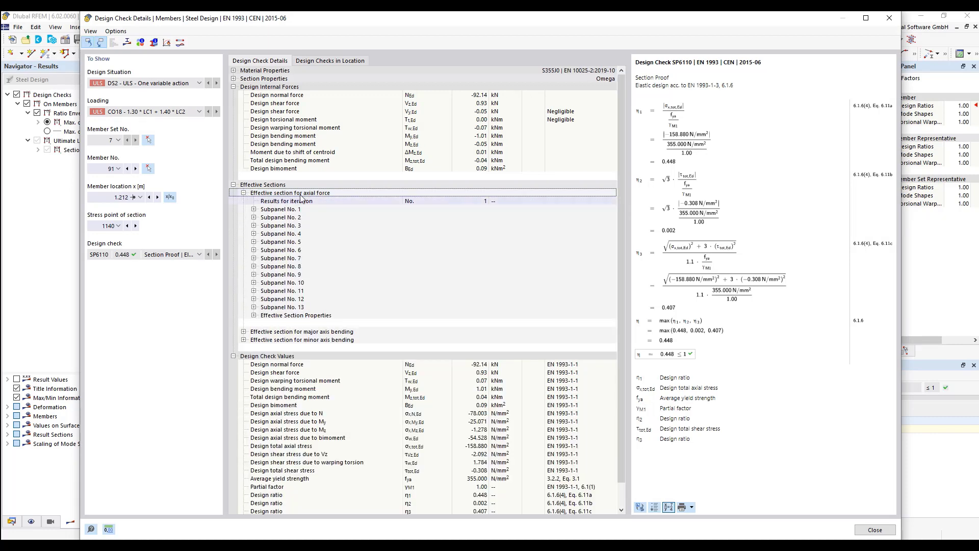
{"action": "left_click", "coordinate": [243, 331]}
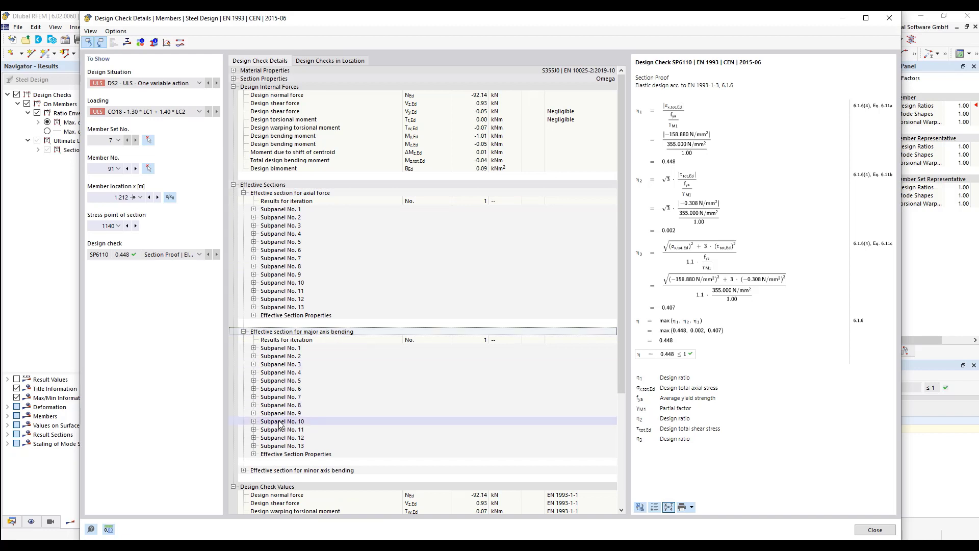
{"action": "scroll", "coordinate": [245, 423], "scroll_direction": "down", "scroll_amount": 2}
{"action": "left_click", "coordinate": [244, 423]}
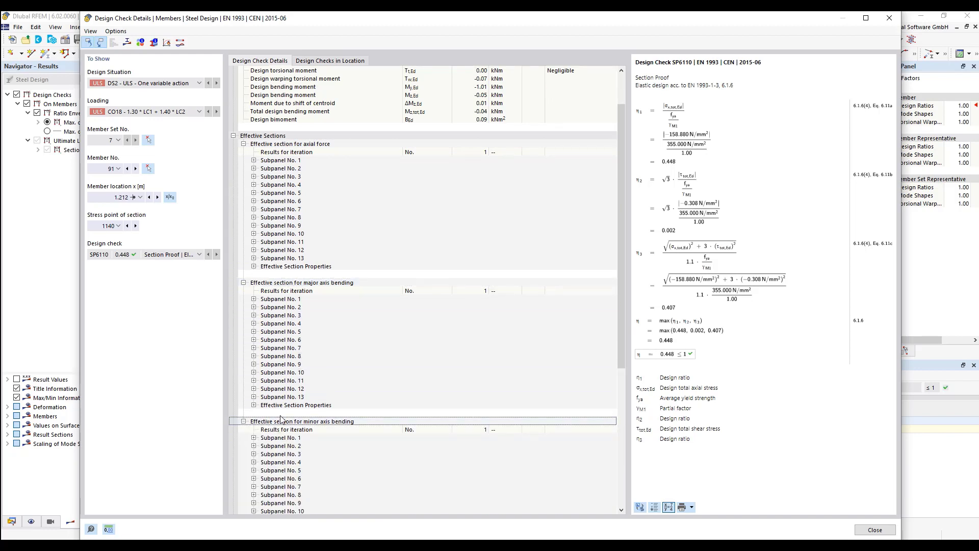
{"action": "scroll", "coordinate": [329, 426], "scroll_direction": "up", "scroll_amount": 2}
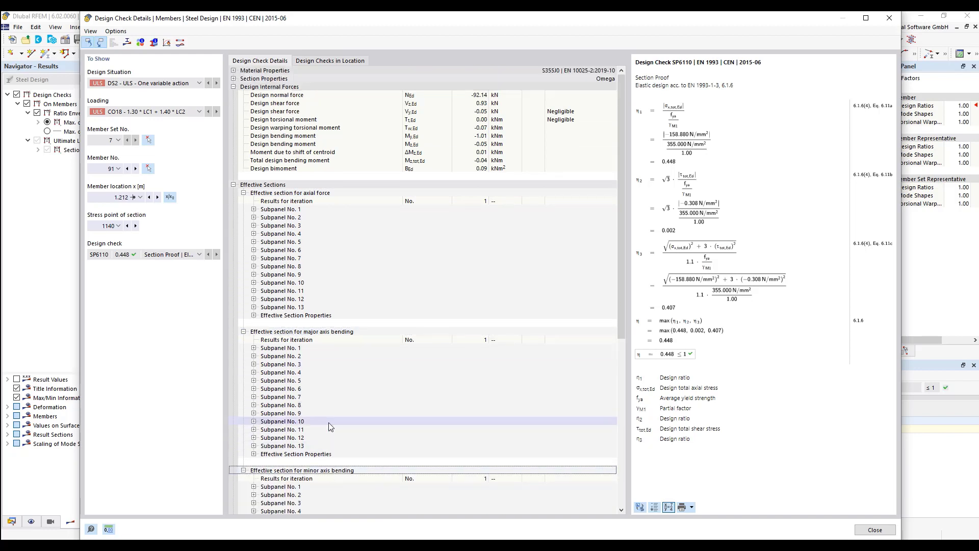
{"action": "left_click", "coordinate": [253, 209]}
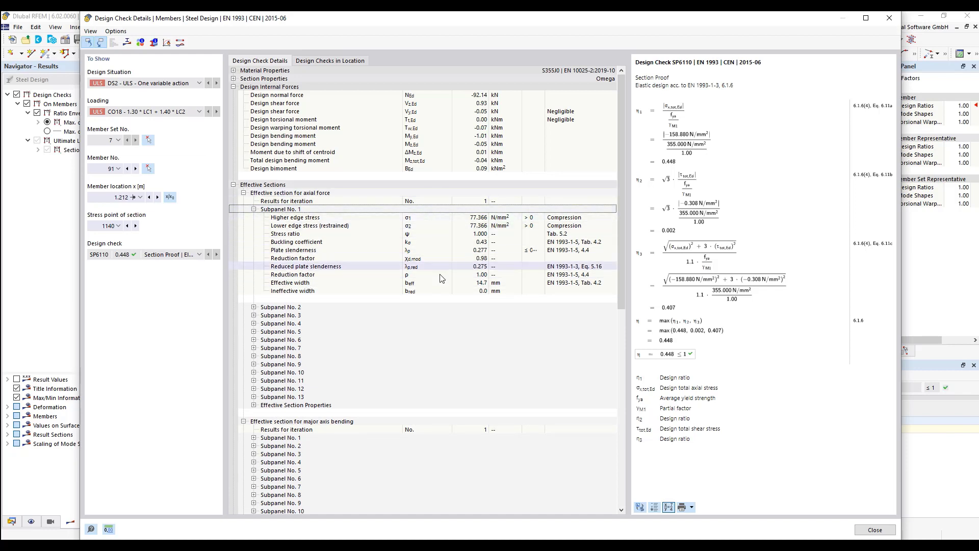
{"action": "left_click", "coordinate": [253, 404]}
{"action": "scroll", "coordinate": [299, 318], "scroll_direction": "down", "scroll_amount": 4}
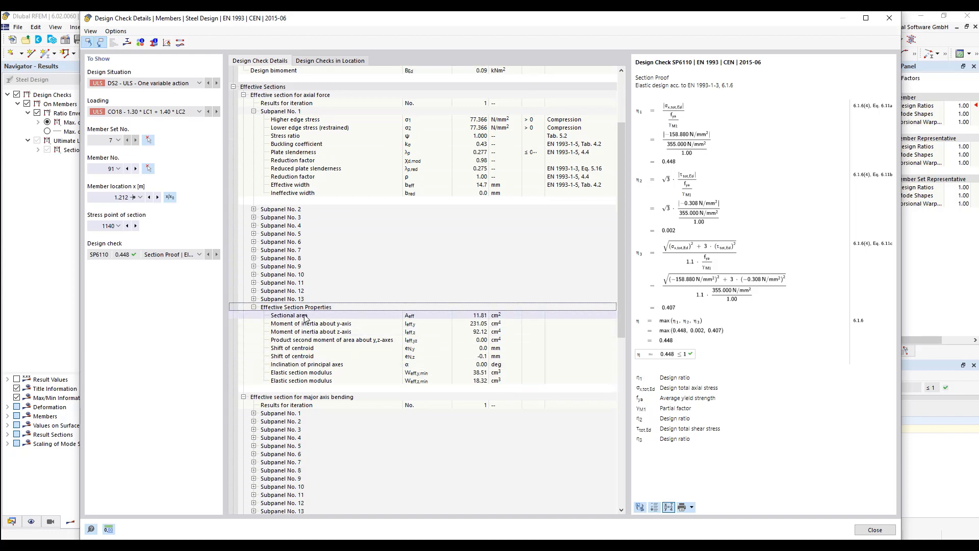
{"action": "left_click", "coordinate": [422, 315]}
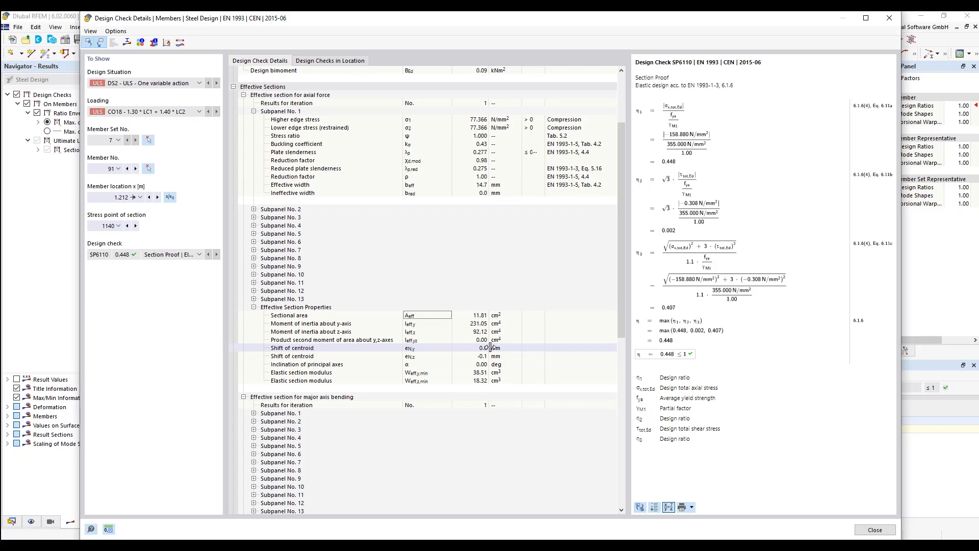
- Review the moment due to shift of centroid in the design internal forces, and open the section information for the Omega section
{"action": "left_click_drag", "start_coordinate": [621, 312], "coordinate": [620, 221]}
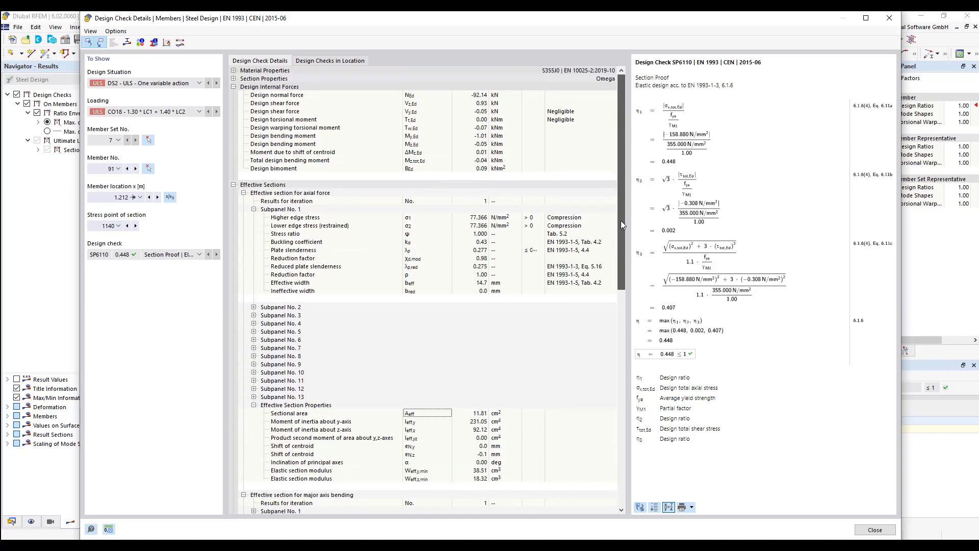
{"action": "left_click", "coordinate": [442, 156]}
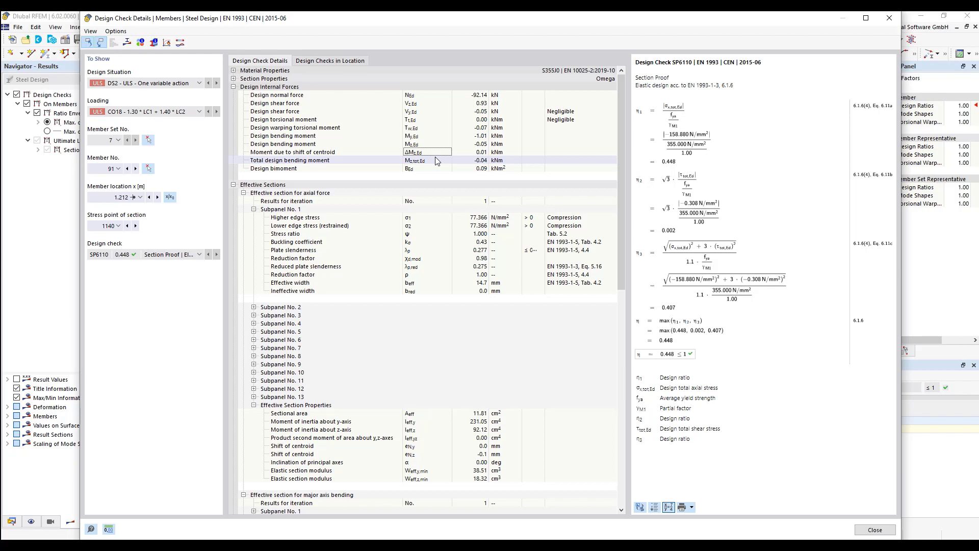
{"action": "left_click", "coordinate": [153, 43]}
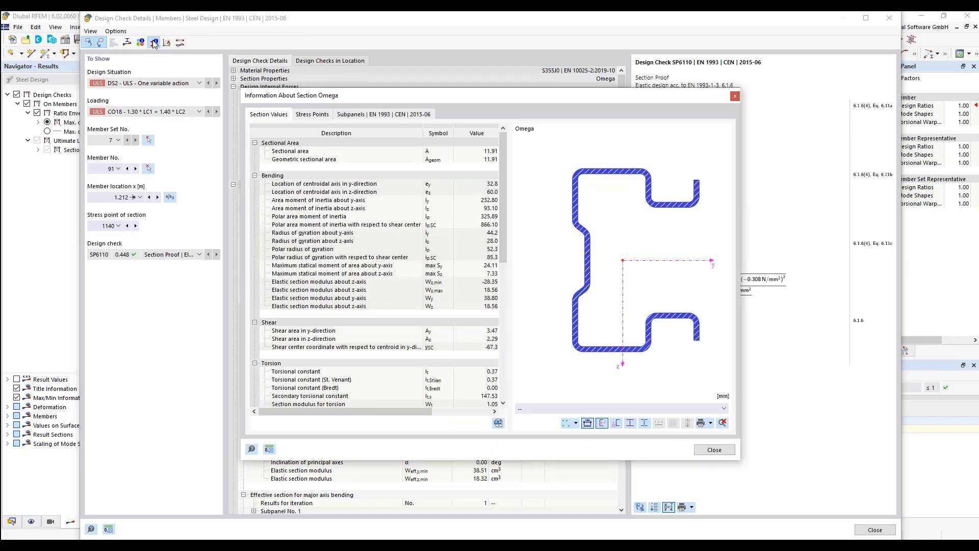
{"action": "left_click_drag", "start_coordinate": [366, 97], "coordinate": [331, 82]}
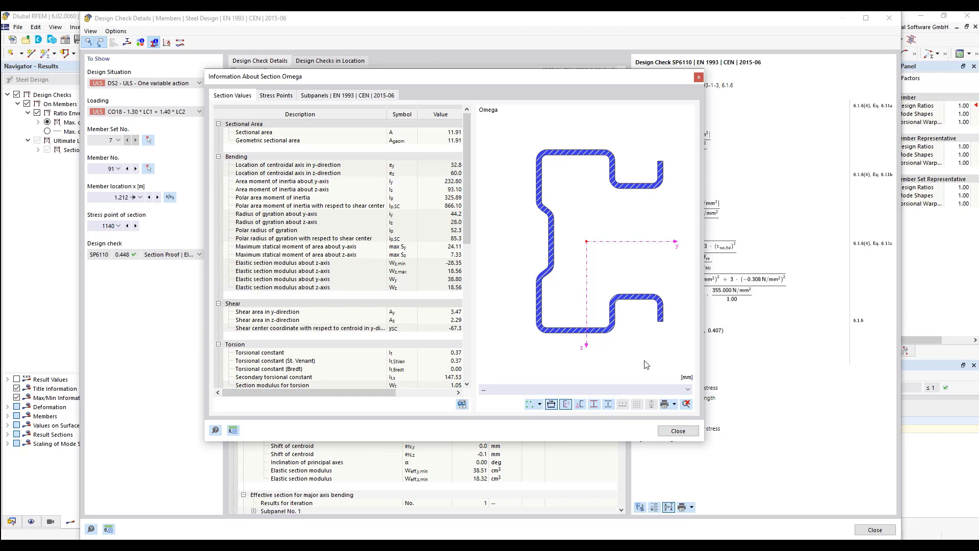
- Display the FSM buckling shape for N = -1 kN, inspect the shape at a length of 2.679 m, and close the section information
{"action": "left_click", "coordinate": [688, 390]}
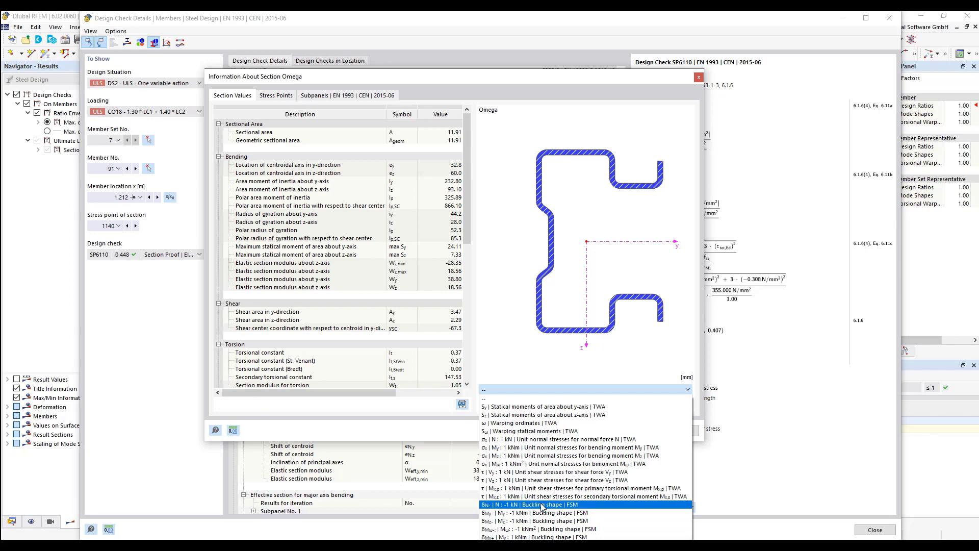
{"action": "left_click", "coordinate": [543, 505]}
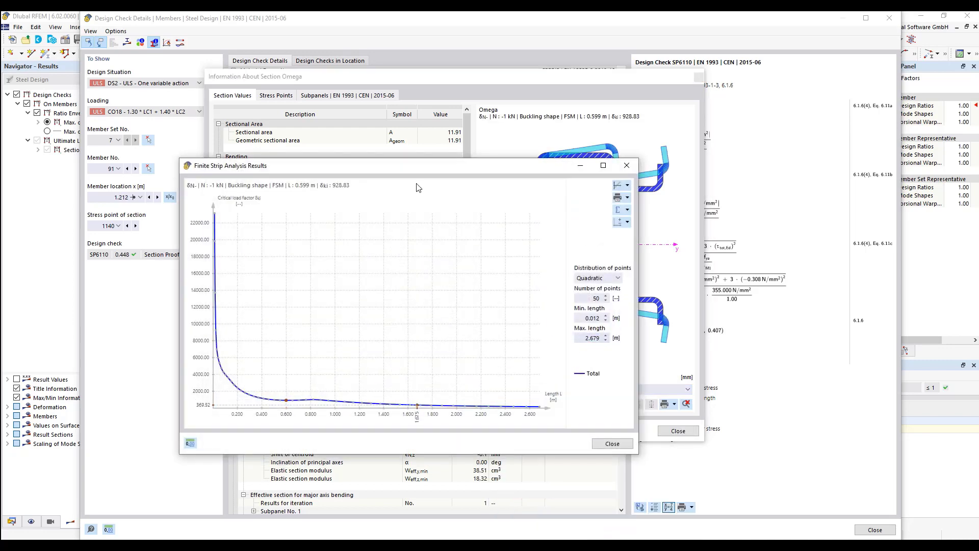
{"action": "left_click_drag", "start_coordinate": [422, 167], "coordinate": [292, 120]}
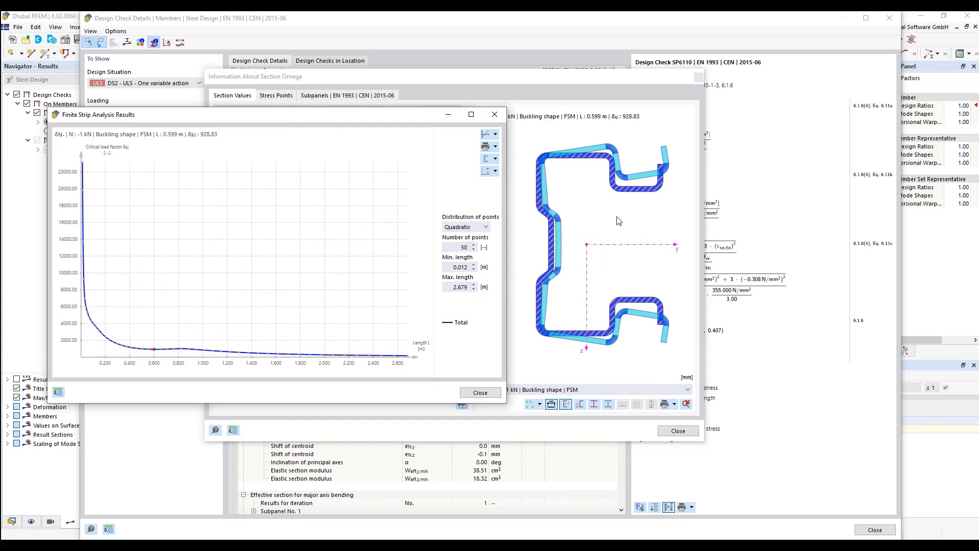
{"action": "left_click", "coordinate": [407, 357]}
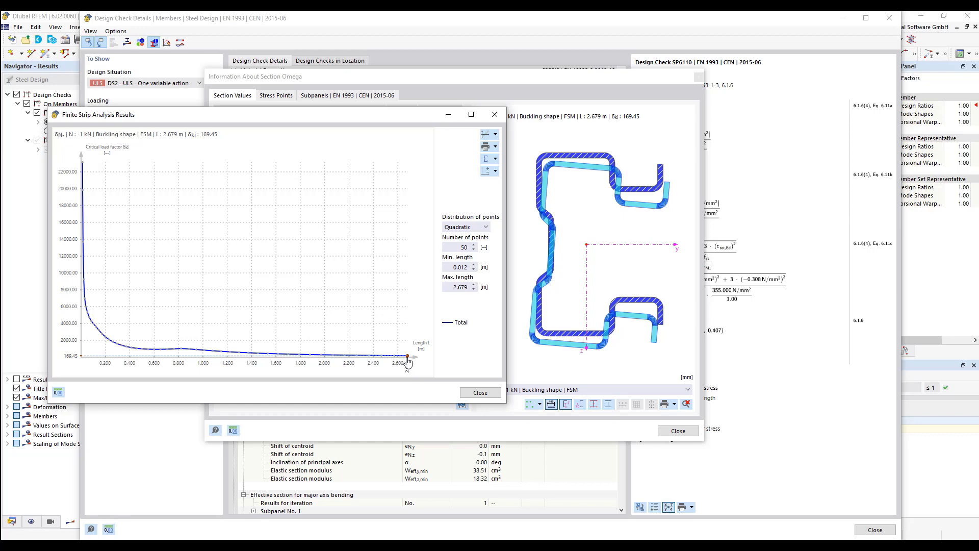
{"action": "left_click", "coordinate": [494, 114]}
{"action": "left_click", "coordinate": [698, 78]}
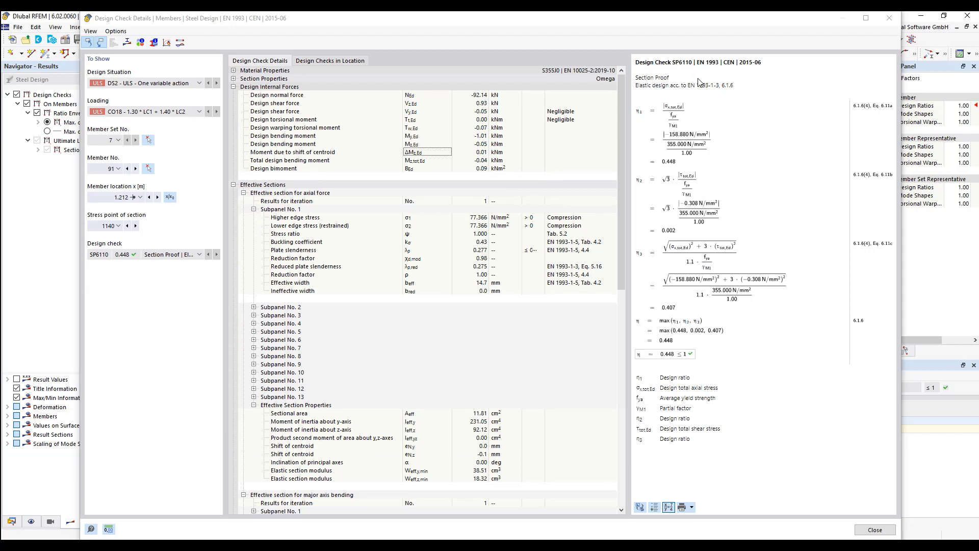
- Open the result diagrams in the section for member 91 and show the normal stress due to normal force on the gross section
{"action": "left_click", "coordinate": [127, 43]}
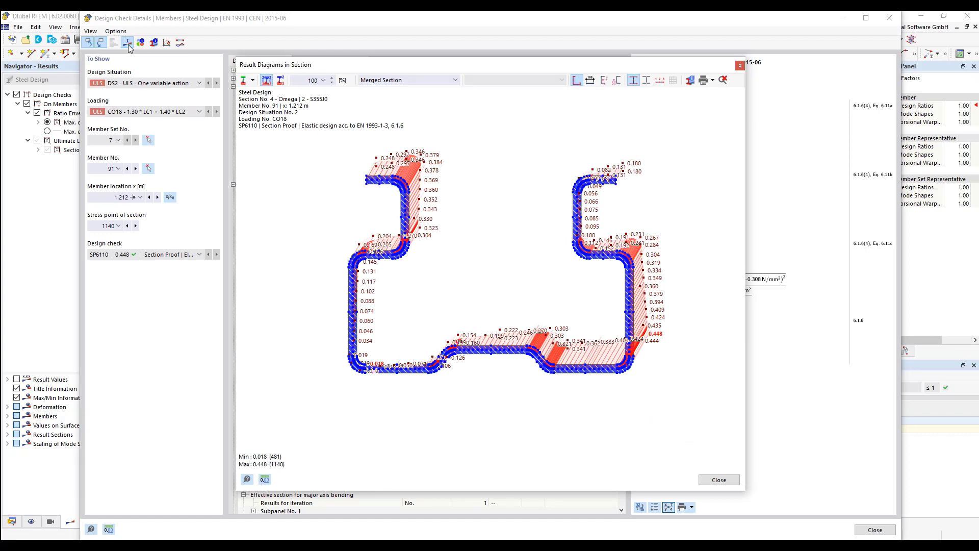
{"action": "left_click", "coordinate": [438, 80]}
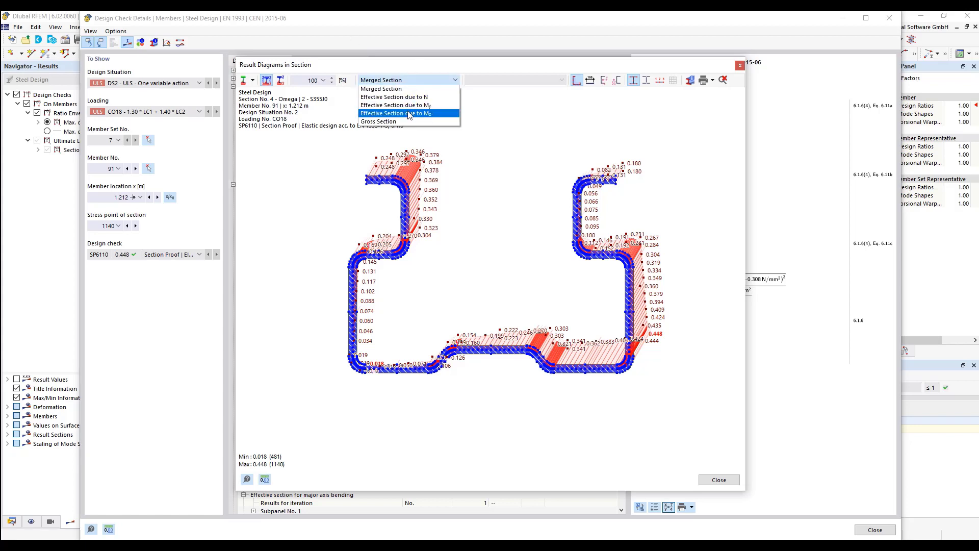
{"action": "left_click", "coordinate": [401, 120]}
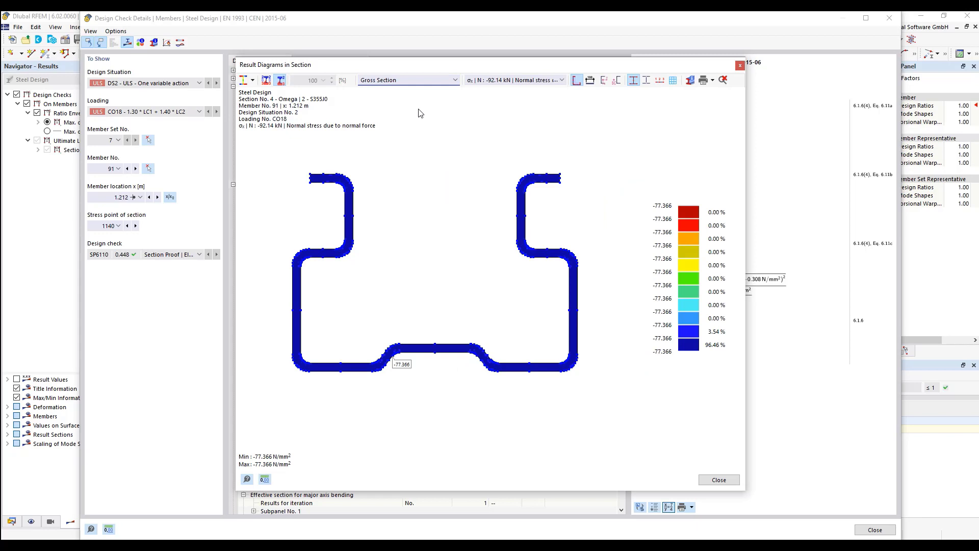
- Show the result diagram for the effective section due to N and inspect the free lip end closely for ineffective parts
{"action": "left_click", "coordinate": [455, 80]}
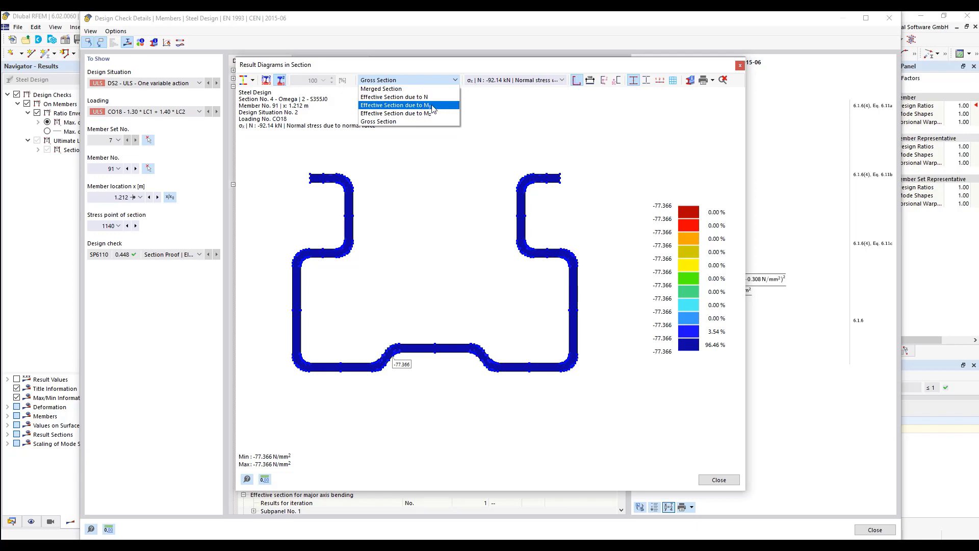
{"action": "key", "text": "Escape"}
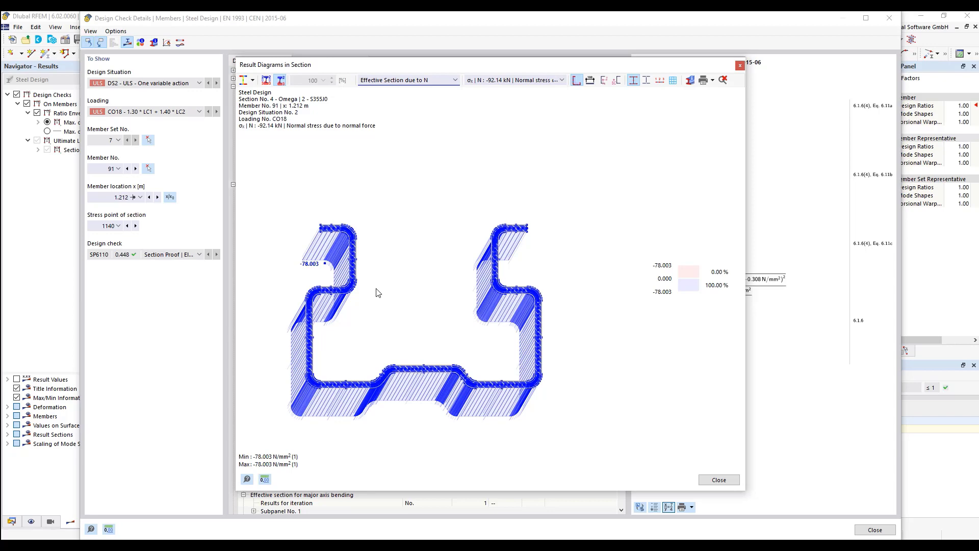
{"action": "scroll", "coordinate": [322, 232], "scroll_direction": "up", "scroll_amount": 4}
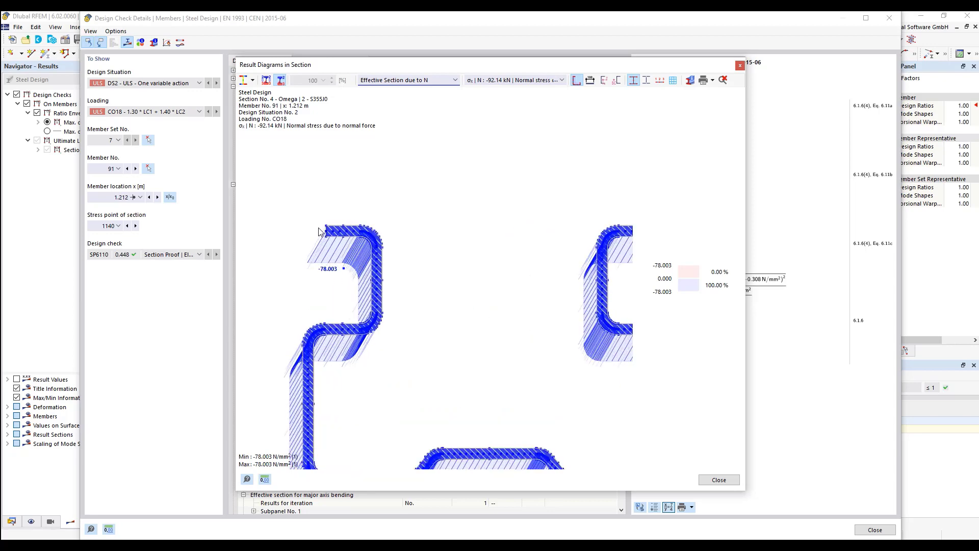
{"action": "scroll", "coordinate": [321, 232], "scroll_direction": "up", "scroll_amount": 6}
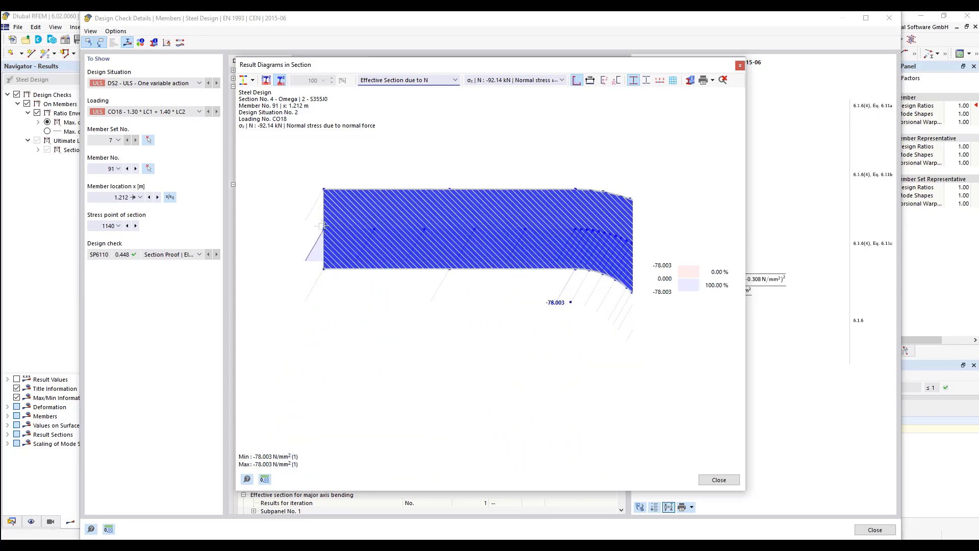
{"action": "scroll", "coordinate": [325, 183], "scroll_direction": "up", "scroll_amount": 2}
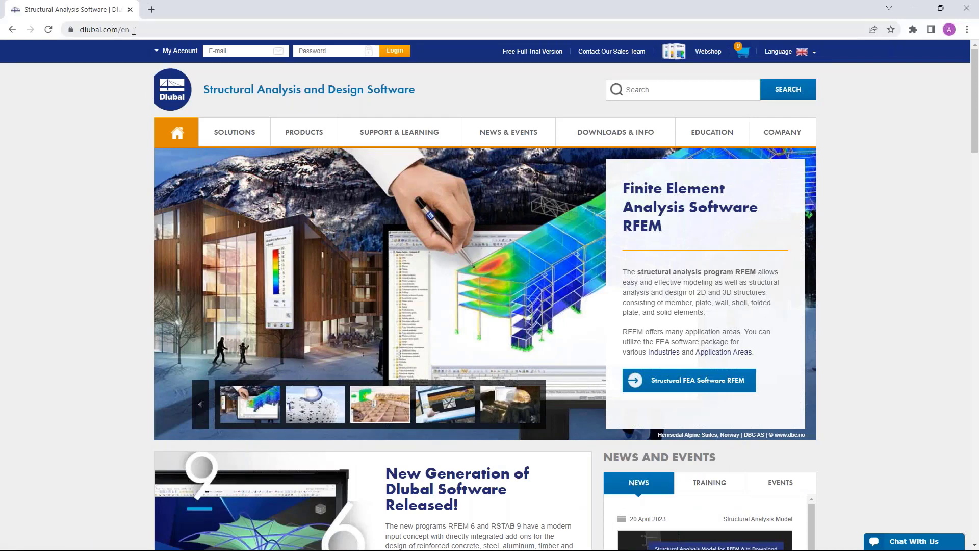
- In the browser, find the webinars on the Dlubal website and open "Modeling and Design of Cold-Formed Steel Sections According to EC 3 in RFEM 6"
{"action": "mouse_move", "coordinate": [515, 131]}
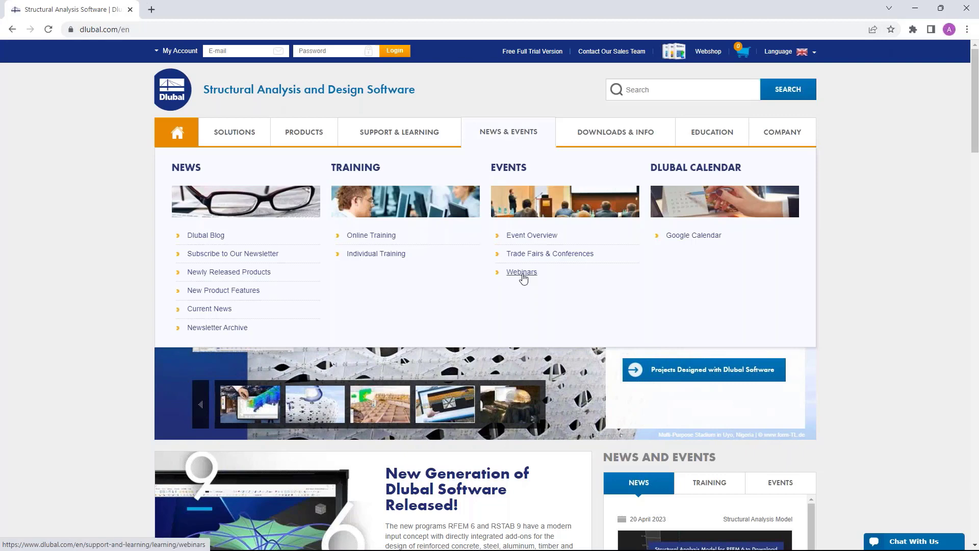
{"action": "left_click", "coordinate": [521, 272]}
{"action": "scroll", "coordinate": [523, 278], "scroll_direction": "down", "scroll_amount": 6}
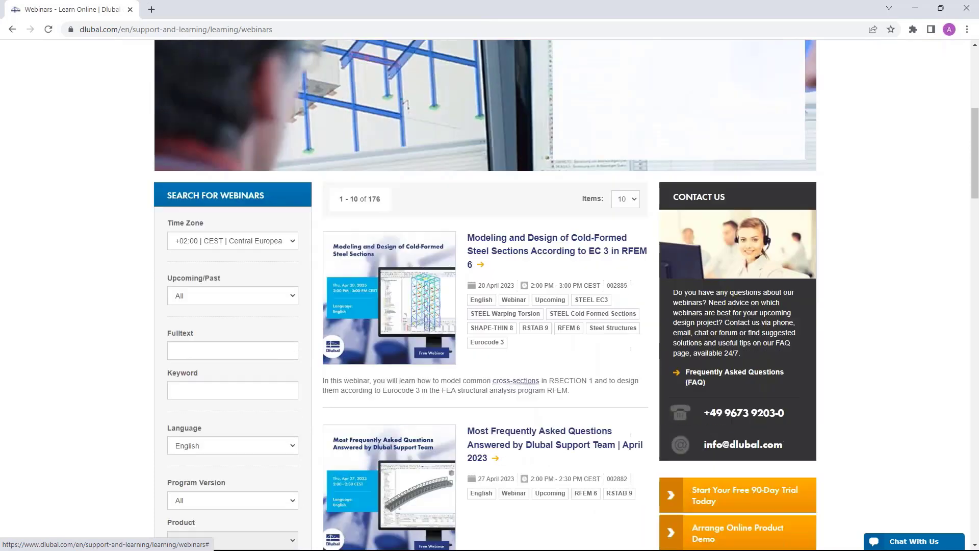
{"action": "scroll", "coordinate": [485, 295], "scroll_direction": "down", "scroll_amount": 3}
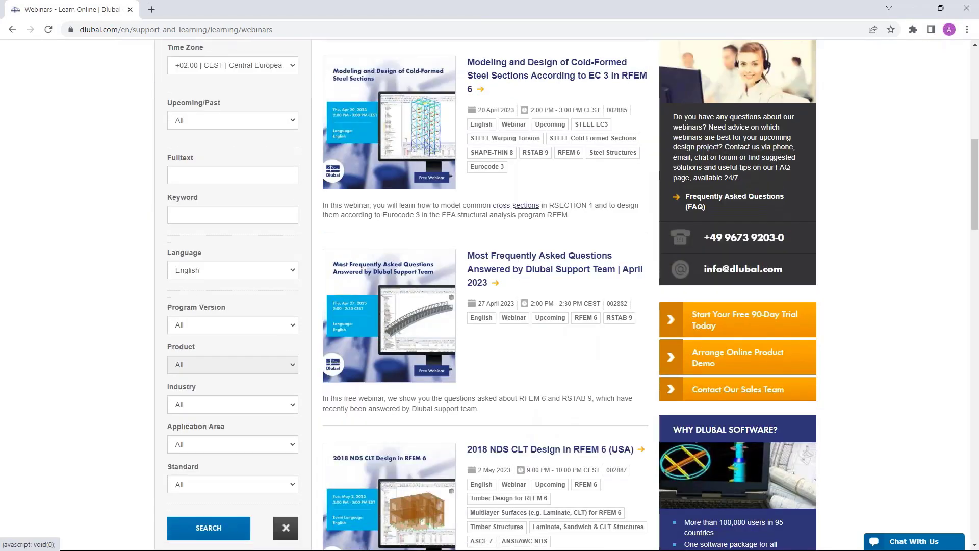
{"action": "scroll", "coordinate": [508, 157], "scroll_direction": "down", "scroll_amount": 2}
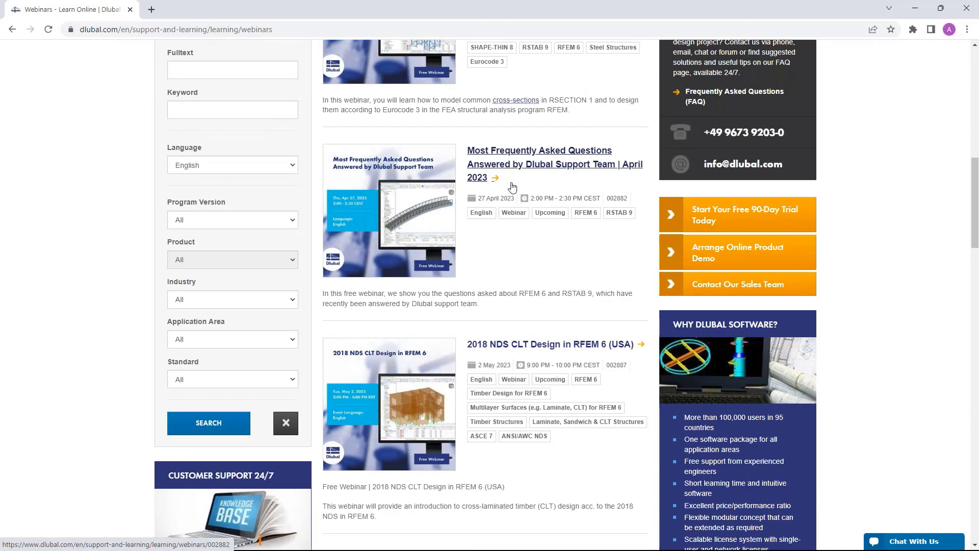
{"action": "scroll", "coordinate": [514, 203], "scroll_direction": "down", "scroll_amount": 6}
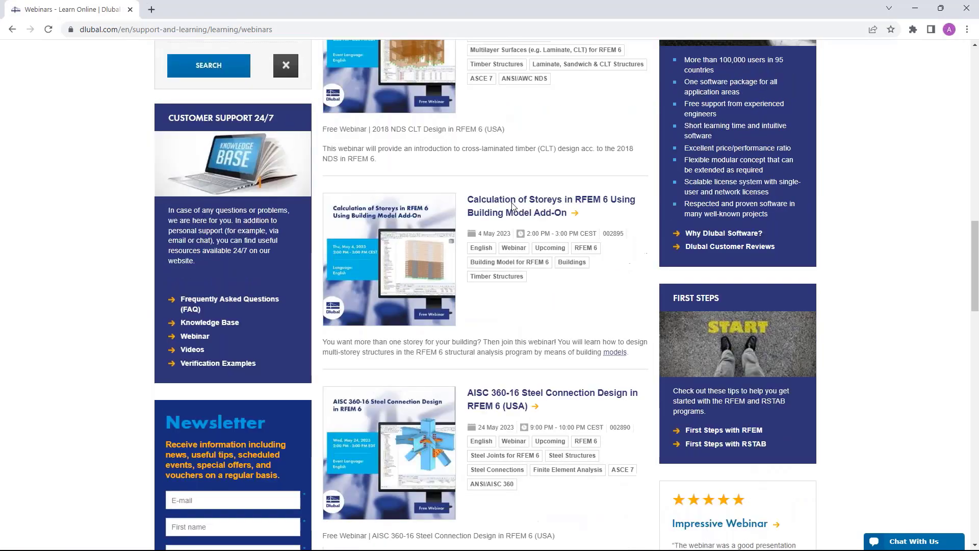
{"action": "scroll", "coordinate": [512, 206], "scroll_direction": "up", "scroll_amount": 10}
{"action": "left_click", "coordinate": [515, 182]}
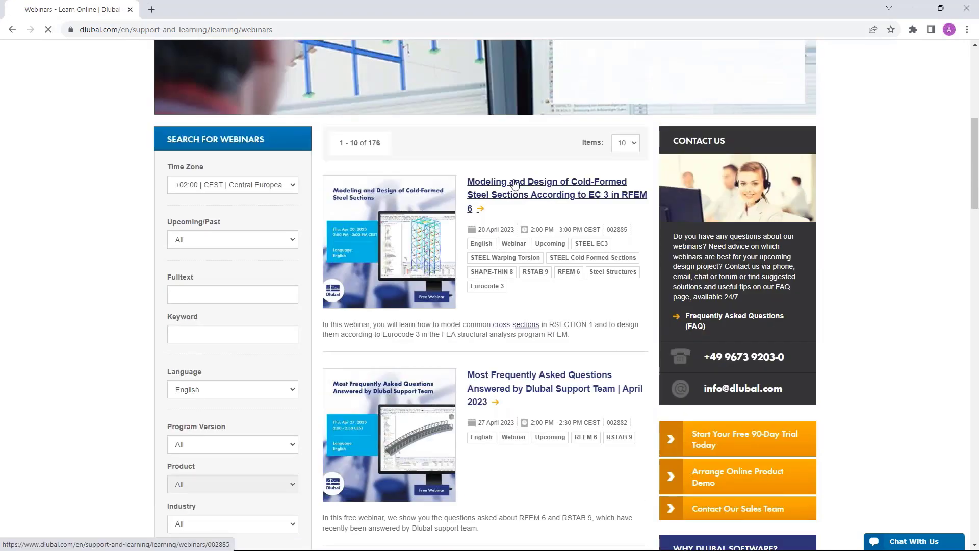
- Examine the webinar page's content, time schedule, downloads and links, down to the related videos and the models to download
{"action": "scroll", "coordinate": [515, 184], "scroll_direction": "down", "scroll_amount": 6}
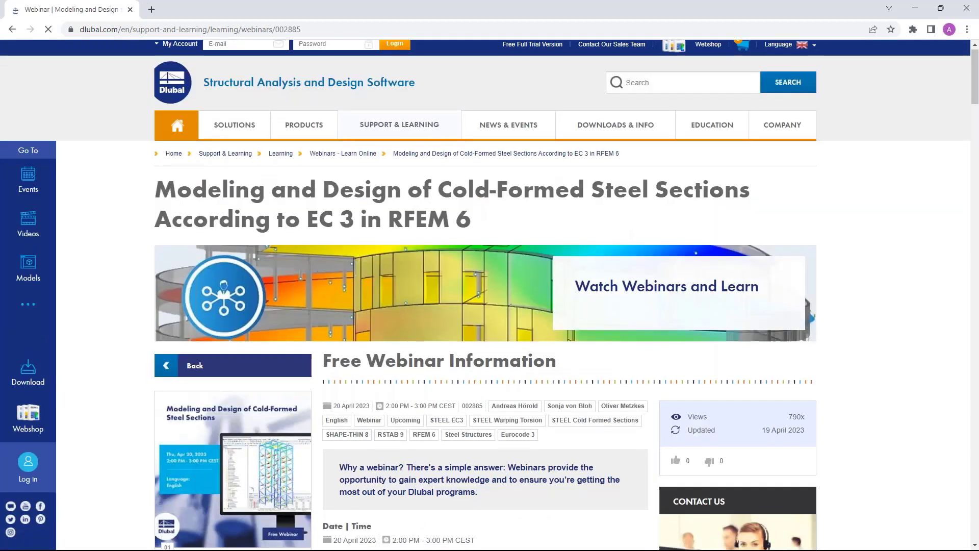
{"action": "scroll", "coordinate": [438, 345], "scroll_direction": "down", "scroll_amount": 2}
{"action": "scroll", "coordinate": [437, 344], "scroll_direction": "up", "scroll_amount": 1}
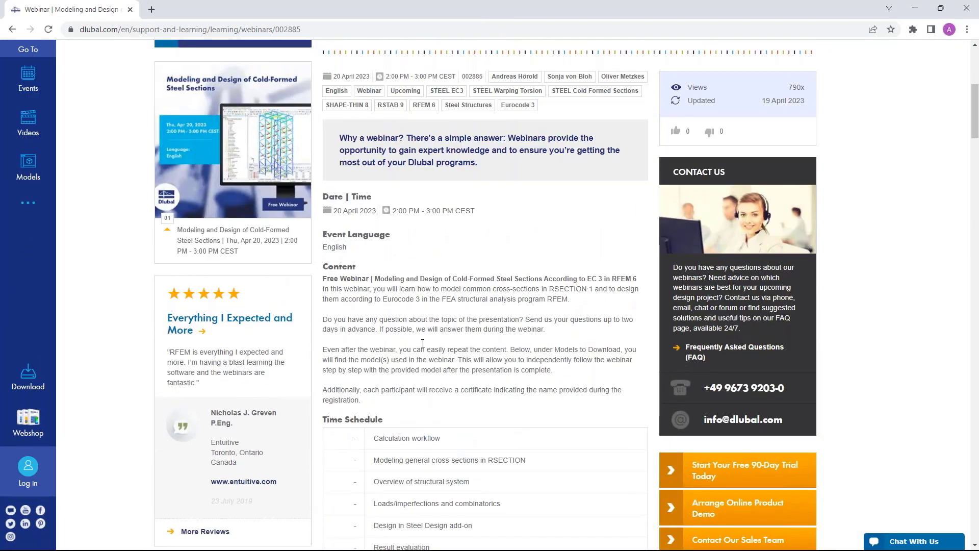
{"action": "scroll", "coordinate": [437, 345], "scroll_direction": "down", "scroll_amount": 10}
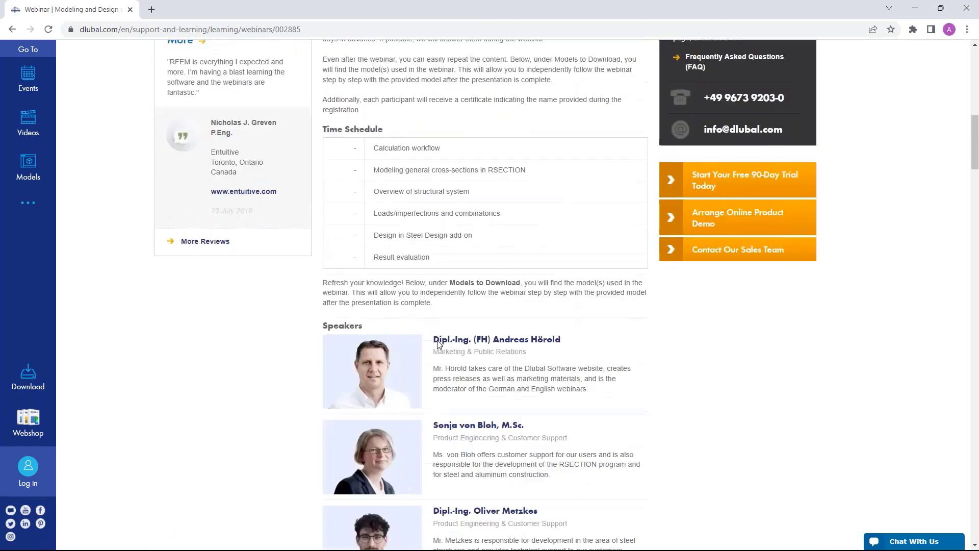
{"action": "scroll", "coordinate": [439, 342], "scroll_direction": "down", "scroll_amount": 1}
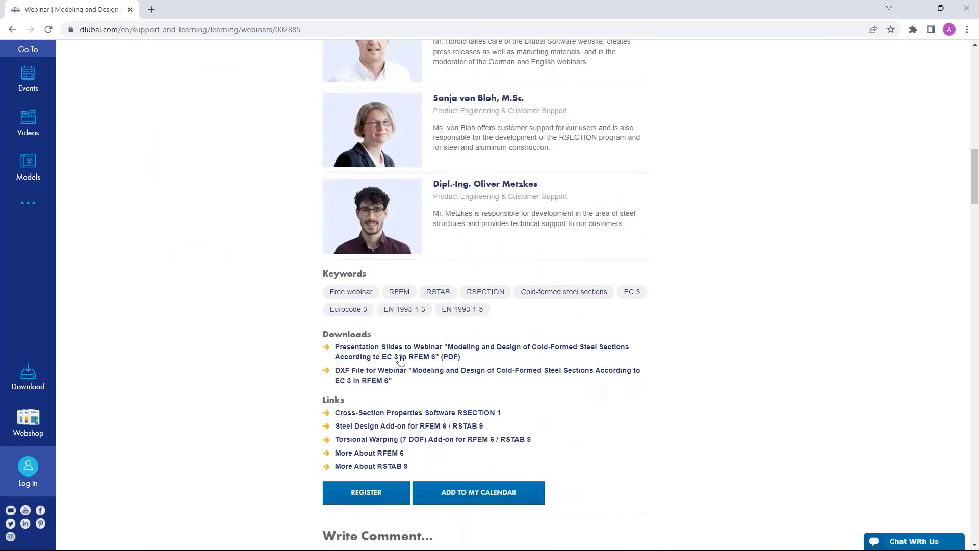
{"action": "scroll", "coordinate": [403, 353], "scroll_direction": "down", "scroll_amount": 3}
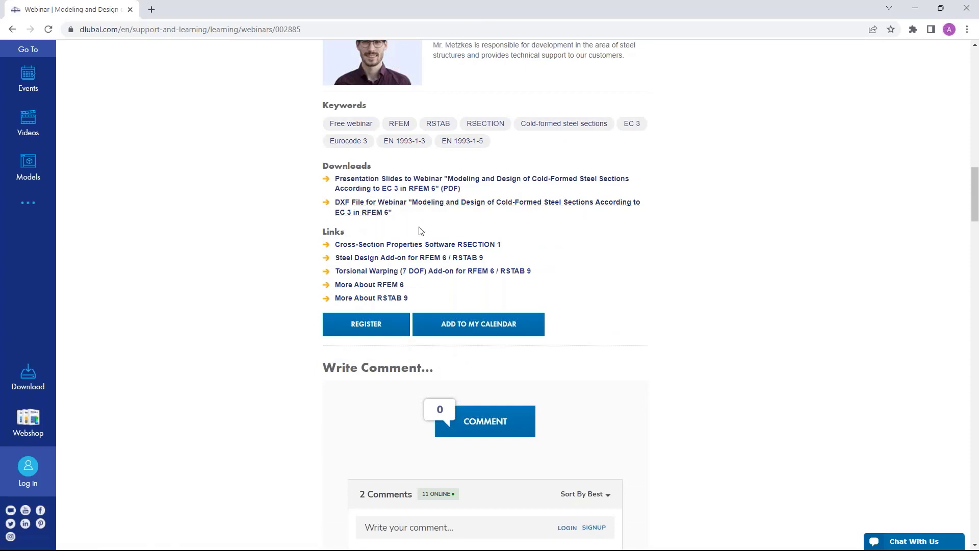
{"action": "scroll", "coordinate": [420, 230], "scroll_direction": "down", "scroll_amount": 8}
{"action": "scroll", "coordinate": [420, 231], "scroll_direction": "down", "scroll_amount": 18}
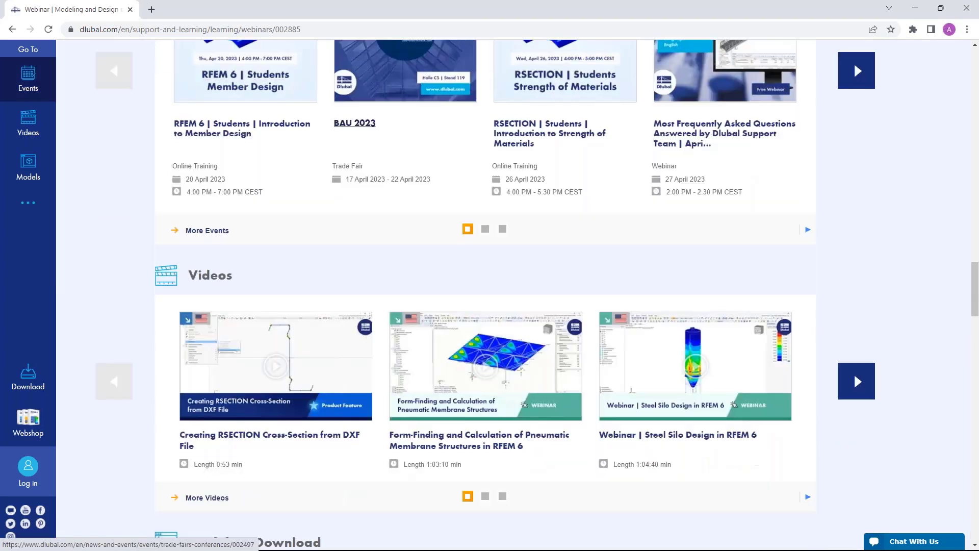
{"action": "scroll", "coordinate": [319, 168], "scroll_direction": "up", "scroll_amount": 2}
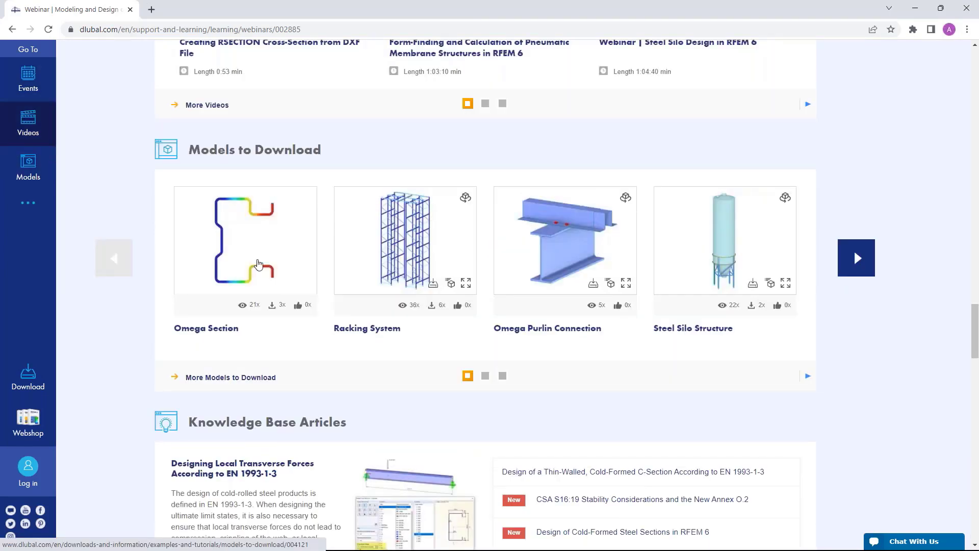